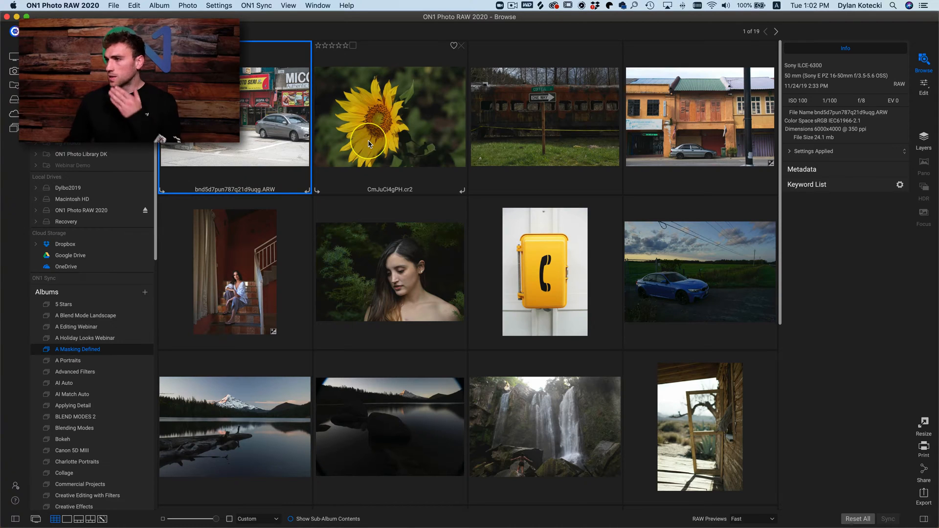
- Open the street photo with the motorcycle and grey car for editing and start a local adjustment on it
{"action": "left_click", "coordinate": [279, 117]}
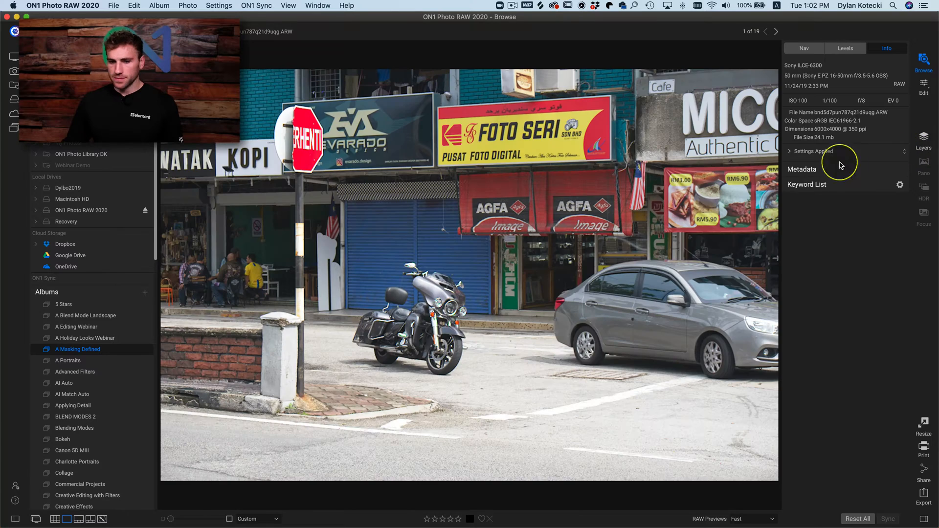
{"action": "left_click", "coordinate": [925, 87]}
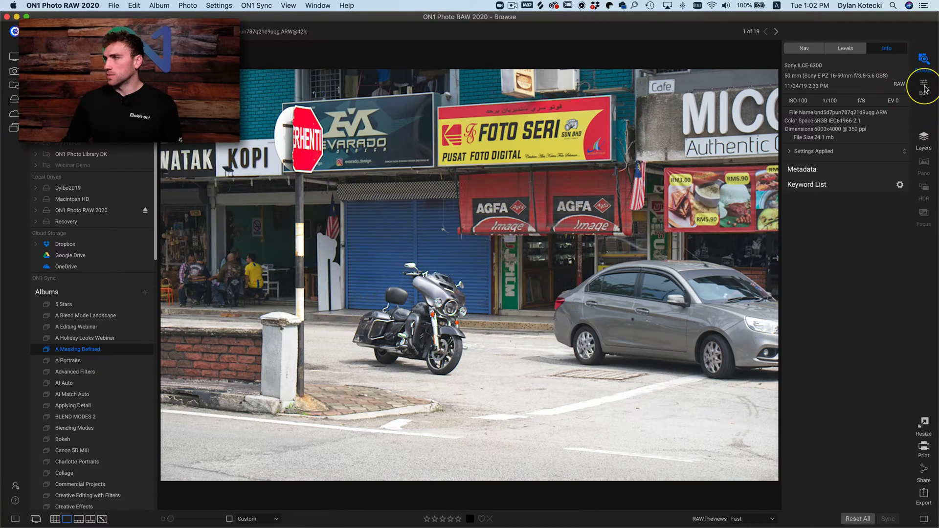
{"action": "left_click", "coordinate": [925, 88]}
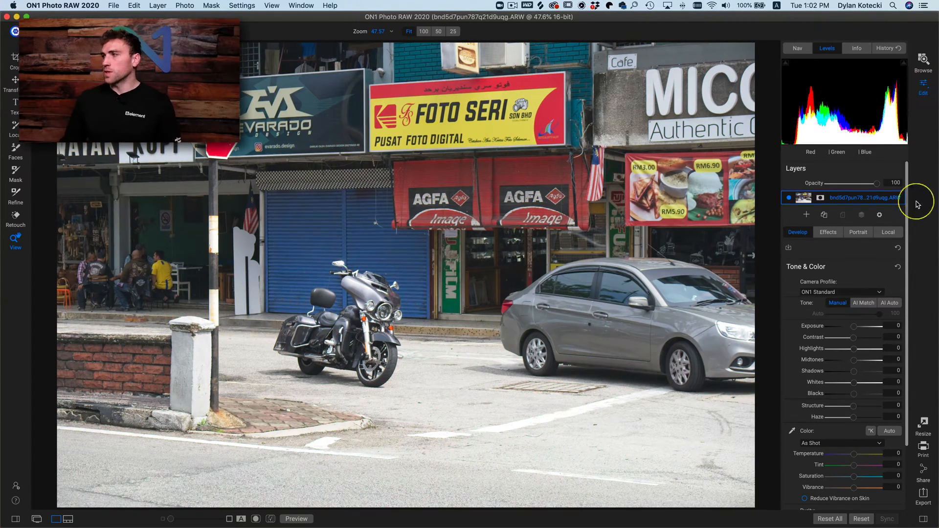
{"action": "left_click", "coordinate": [891, 233]}
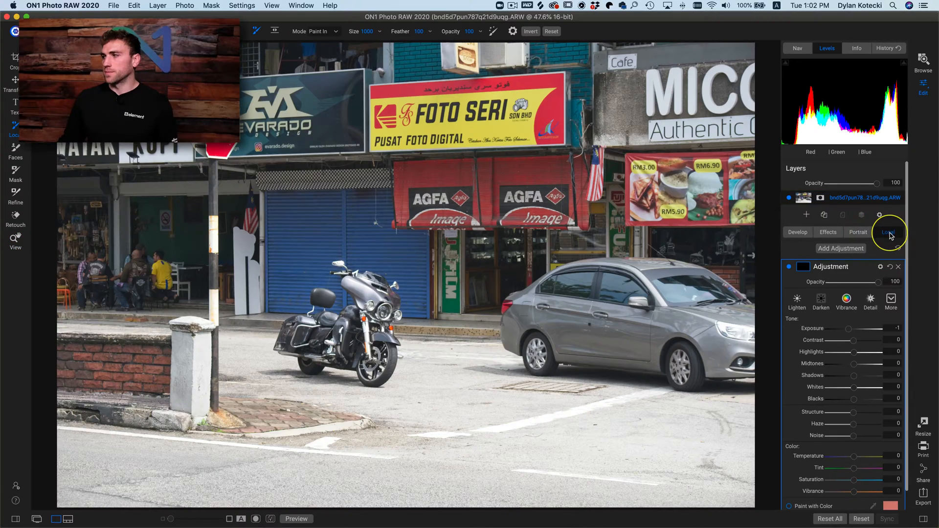
{"action": "left_click", "coordinate": [891, 234]}
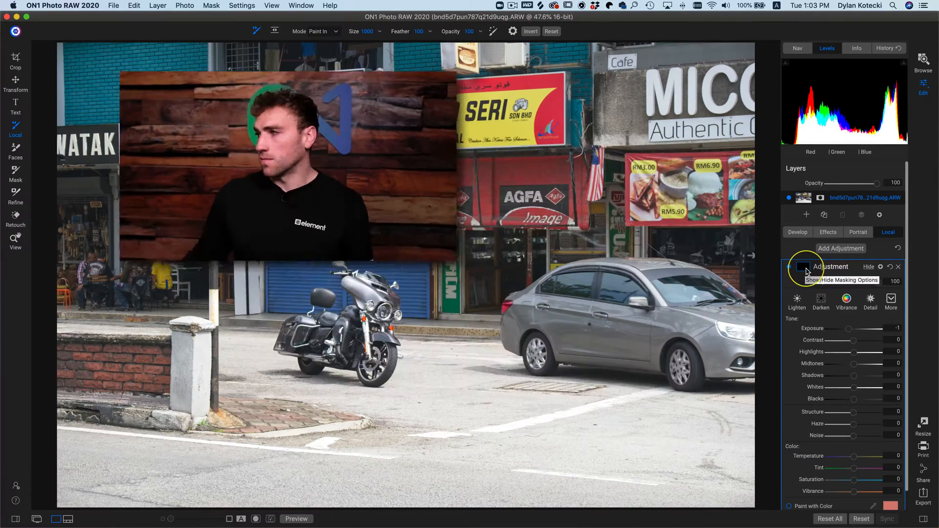
- Show the local adjustment's masking options, preview its mask over the canvas, and return to the photo
{"action": "left_click", "coordinate": [804, 269]}
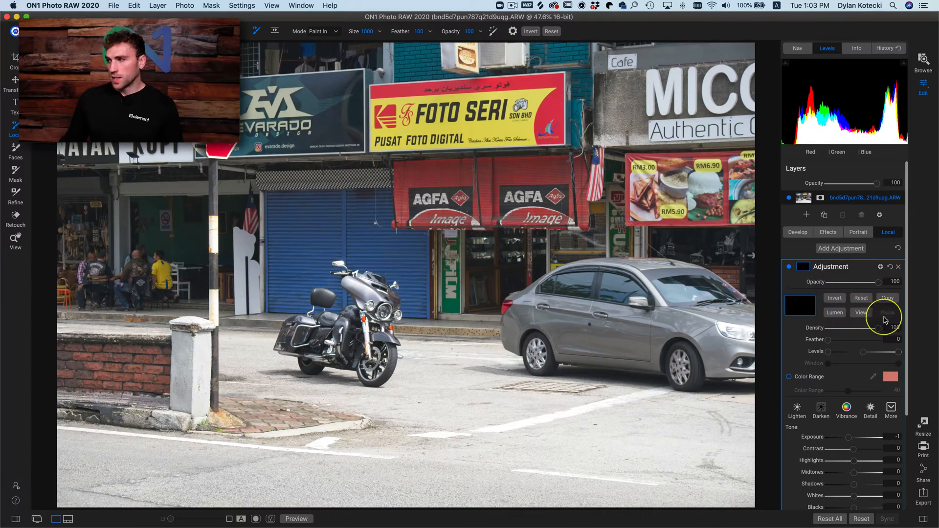
{"action": "left_click", "coordinate": [863, 313]}
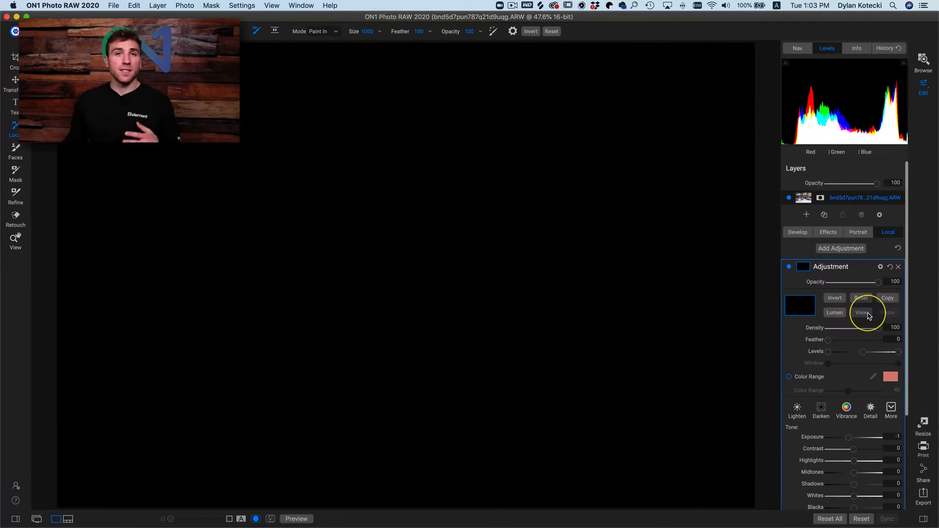
{"action": "left_click", "coordinate": [868, 316]}
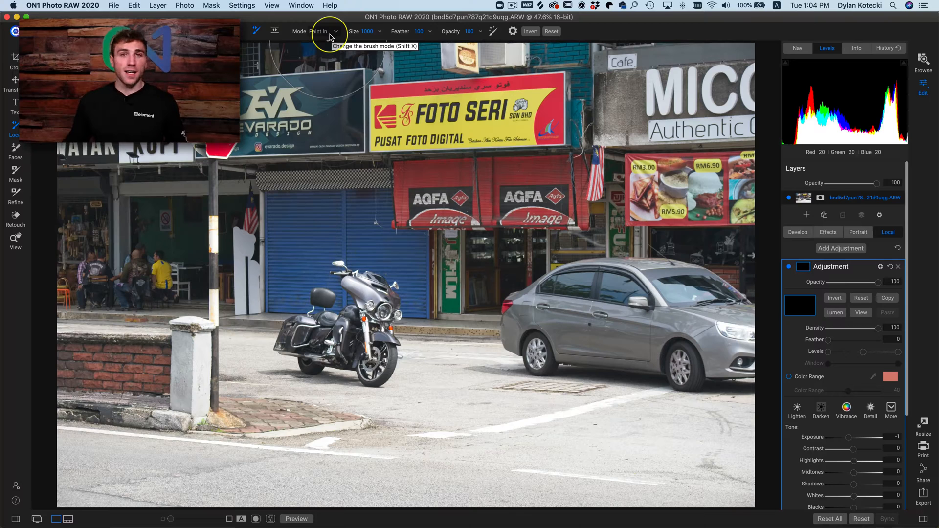
{"action": "key", "text": "shift+x"}
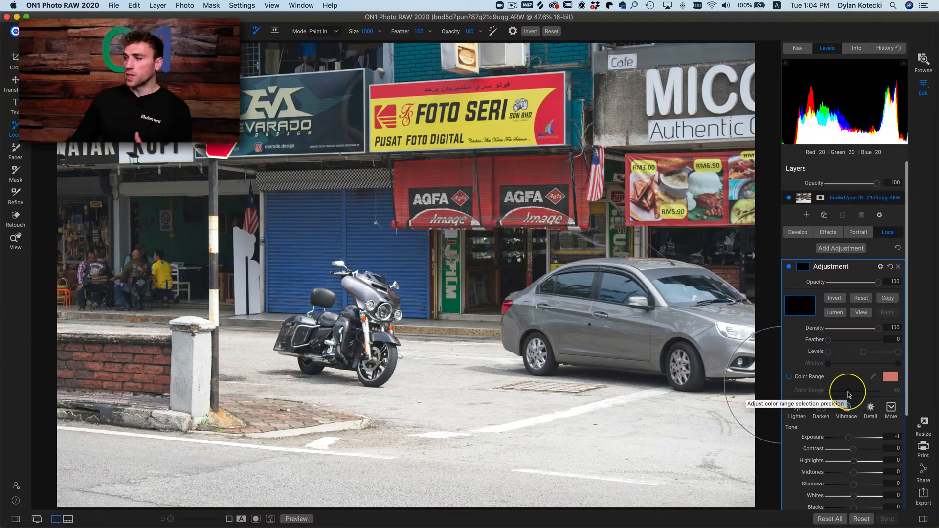
- Apply the Darken style and paint it in over the street pavement, reducing the brush size to 700
{"action": "left_click", "coordinate": [821, 410]}
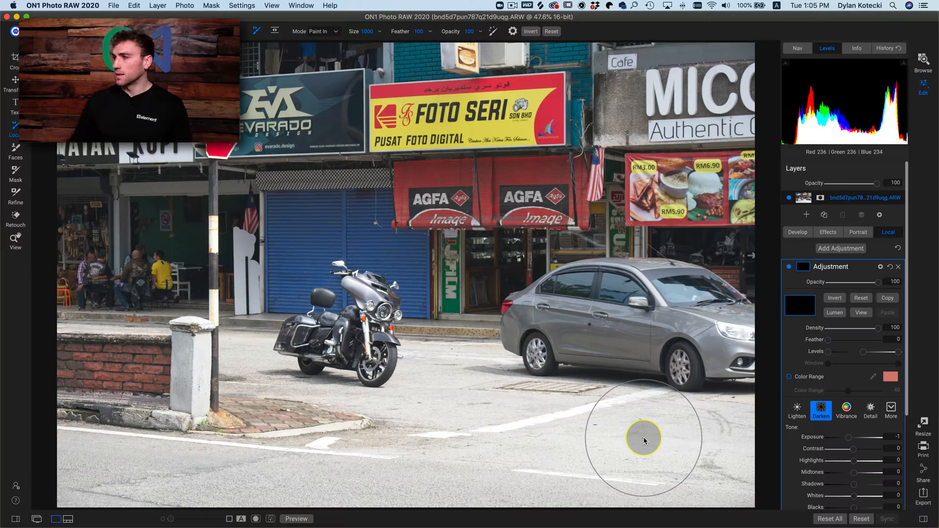
{"action": "mouse_move", "coordinate": [608, 424]}
{"action": "left_mouse_down"}
{"action": "mouse_move", "coordinate": [663, 423]}
{"action": "mouse_move", "coordinate": [712, 440]}
{"action": "mouse_move", "coordinate": [720, 464]}
{"action": "mouse_move", "coordinate": [691, 486]}
{"action": "mouse_move", "coordinate": [639, 487]}
{"action": "mouse_move", "coordinate": [711, 444]}
{"action": "mouse_move", "coordinate": [725, 356]}
{"action": "mouse_move", "coordinate": [685, 397]}
{"action": "mouse_move", "coordinate": [611, 414]}
{"action": "mouse_move", "coordinate": [525, 408]}
{"action": "mouse_move", "coordinate": [441, 363]}
{"action": "mouse_move", "coordinate": [430, 368]}
{"action": "mouse_move", "coordinate": [459, 397]}
{"action": "mouse_move", "coordinate": [421, 412]}
{"action": "mouse_move", "coordinate": [421, 368]}
{"action": "mouse_move", "coordinate": [374, 415]}
{"action": "mouse_move", "coordinate": [289, 409]}
{"action": "mouse_move", "coordinate": [408, 460]}
{"action": "mouse_move", "coordinate": [368, 499]}
{"action": "mouse_move", "coordinate": [95, 489]}
{"action": "mouse_move", "coordinate": [63, 468]}
{"action": "mouse_move", "coordinate": [202, 476]}
{"action": "mouse_move", "coordinate": [524, 468]}
{"action": "mouse_move", "coordinate": [627, 487]}
{"action": "mouse_move", "coordinate": [505, 487]}
{"action": "mouse_move", "coordinate": [614, 458]}
{"action": "mouse_move", "coordinate": [708, 474]}
{"action": "mouse_move", "coordinate": [596, 466]}
{"action": "mouse_move", "coordinate": [522, 442]}
{"action": "left_mouse_up"}
{"action": "key", "text": "bracketleft"}
{"action": "key", "text": "bracketleft"}
{"action": "key", "text": "bracketleft"}
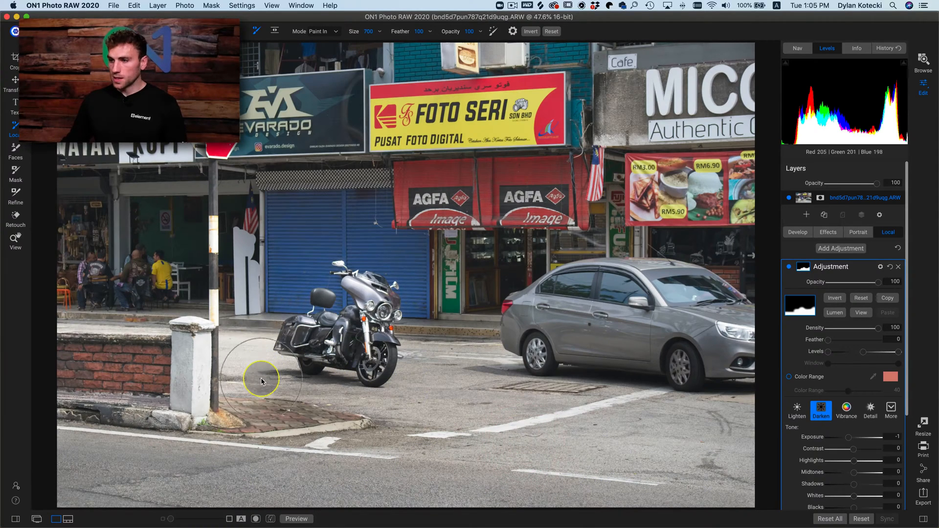
{"action": "left_click", "coordinate": [255, 344]}
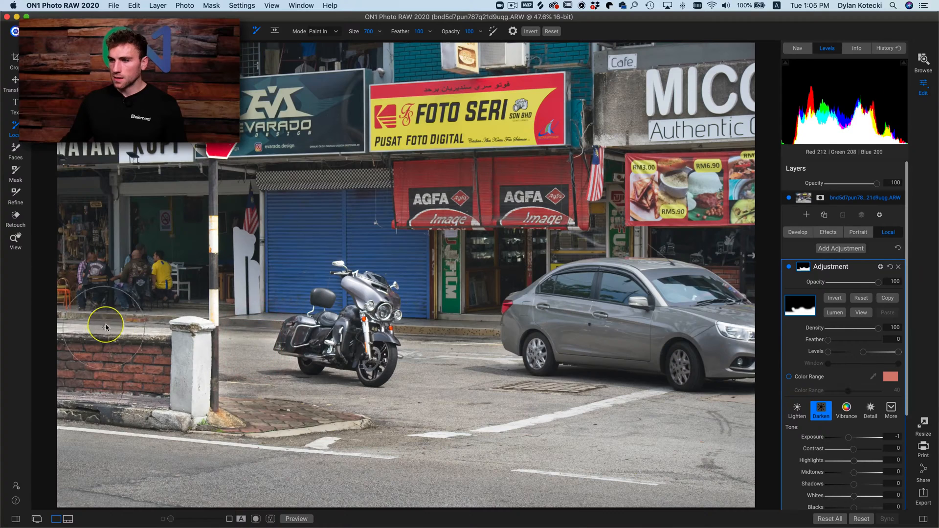
- Paint the darkening in along the brick wall's top edge and over the white pillar's cap with a size 300 brush
{"action": "key", "text": "bracketleft"}
{"action": "key", "text": "bracketleft"}
{"action": "key", "text": "bracketleft"}
{"action": "key", "text": "bracketleft"}
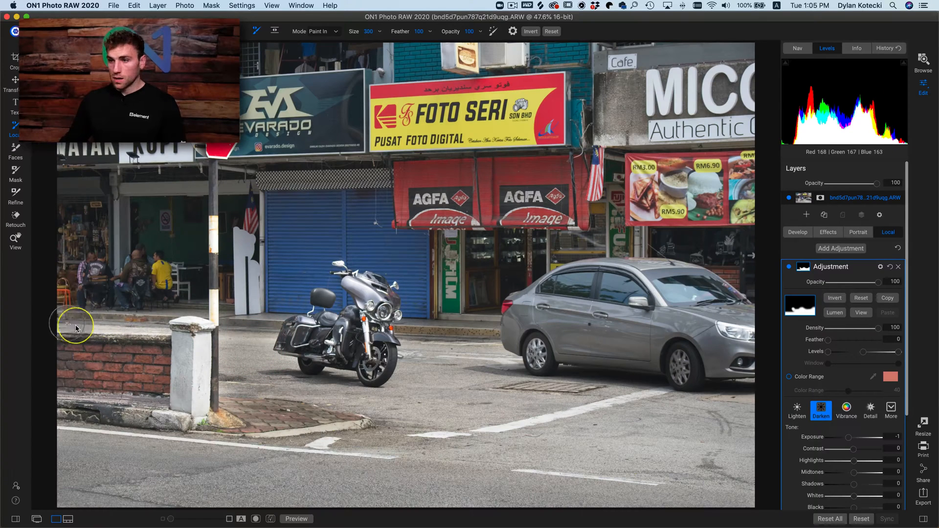
{"action": "left_click_drag", "start_coordinate": [76, 328], "coordinate": [249, 331]}
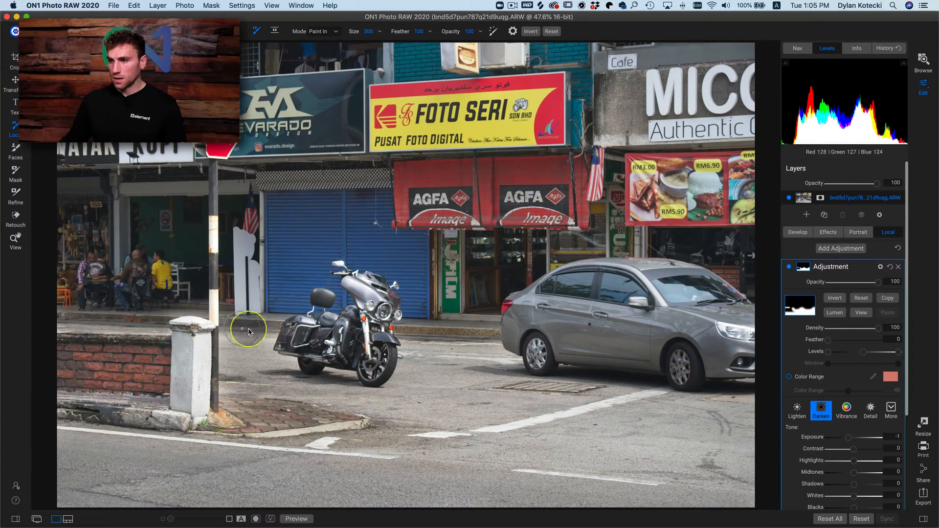
{"action": "left_click_drag", "start_coordinate": [173, 320], "coordinate": [240, 336]}
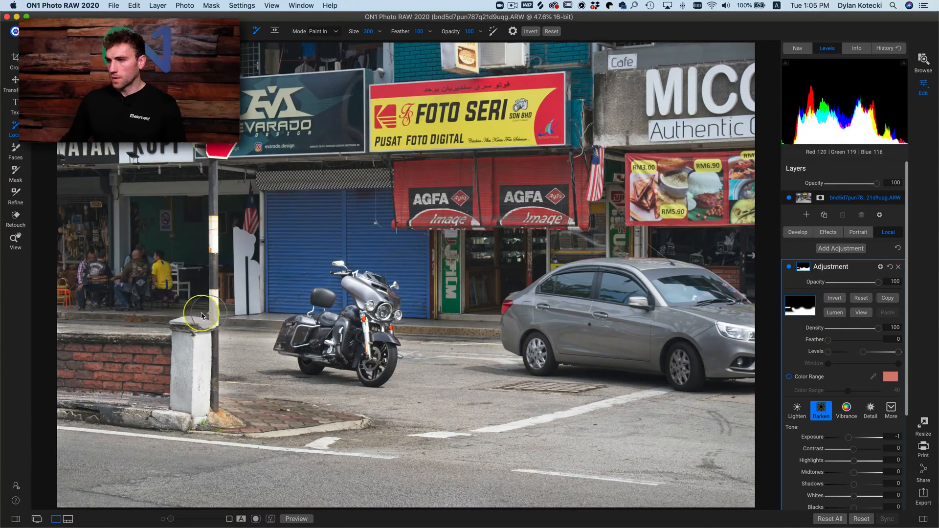
{"action": "left_click_drag", "start_coordinate": [199, 314], "coordinate": [200, 314]}
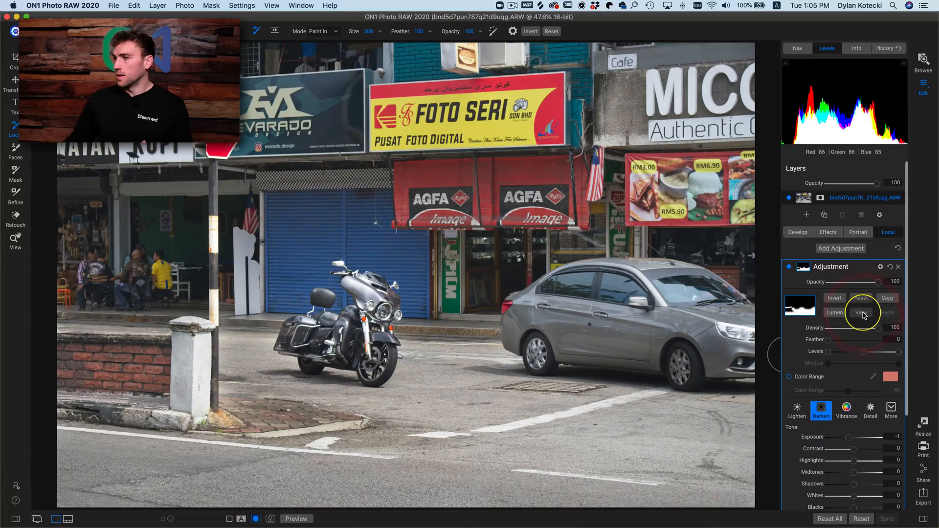
- Preview the painted mask in black and white, return to the photo, and delete the local adjustment
{"action": "left_click", "coordinate": [862, 313]}
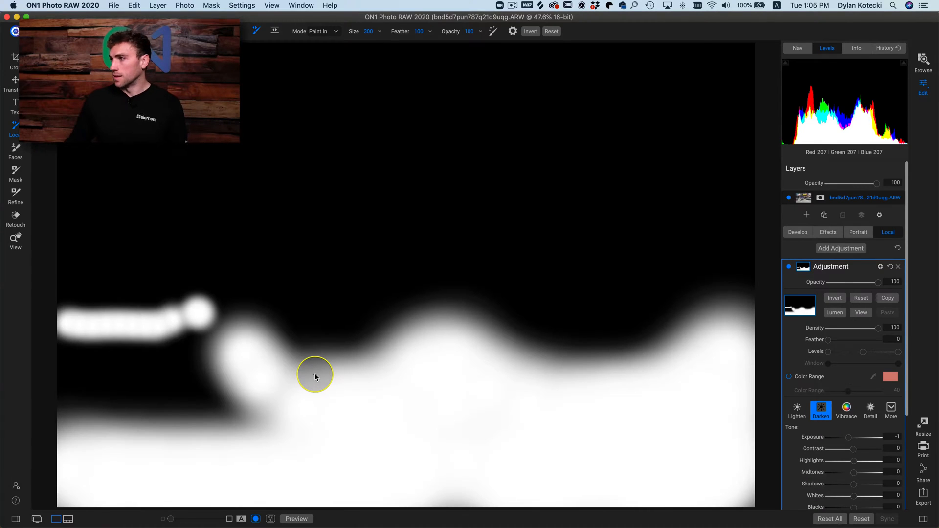
{"action": "left_click", "coordinate": [861, 313]}
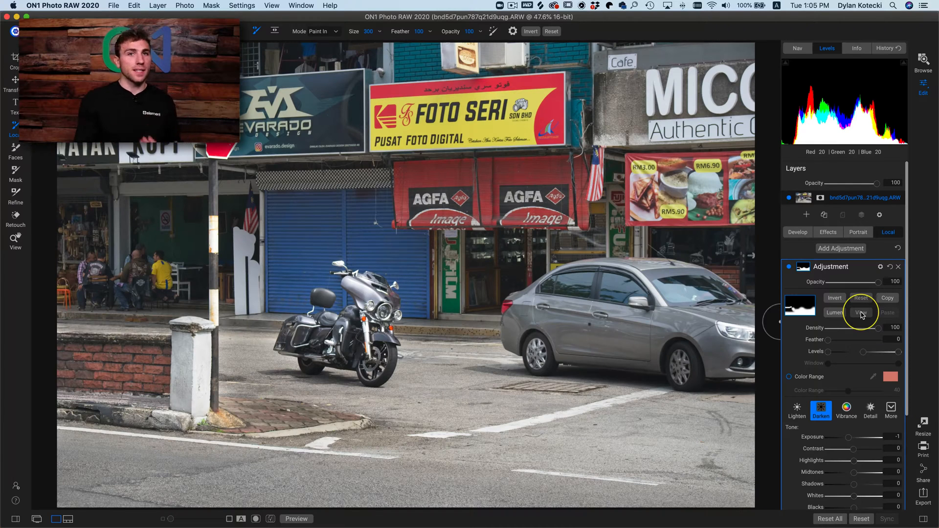
{"action": "left_click", "coordinate": [898, 267]}
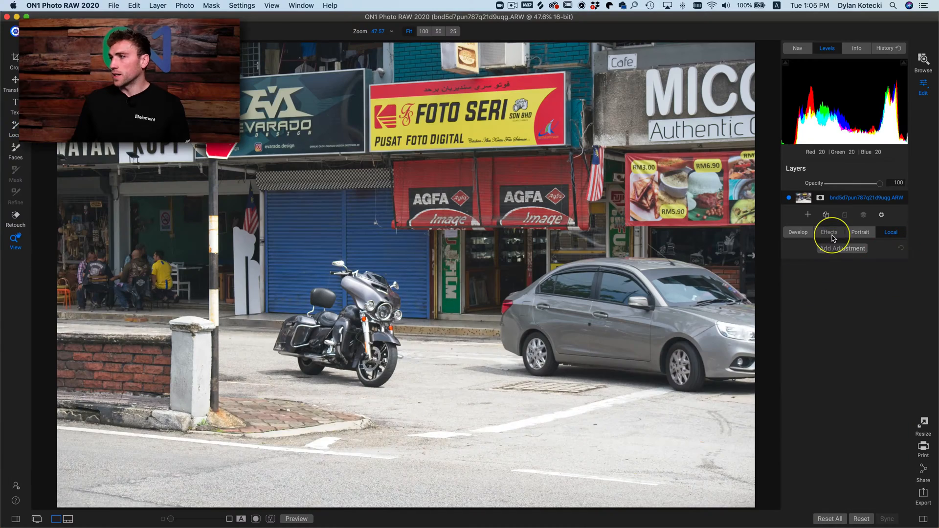
- Add a Dynamic Contrast effects filter to the photo and compare the image with and without it
{"action": "left_click", "coordinate": [831, 232]}
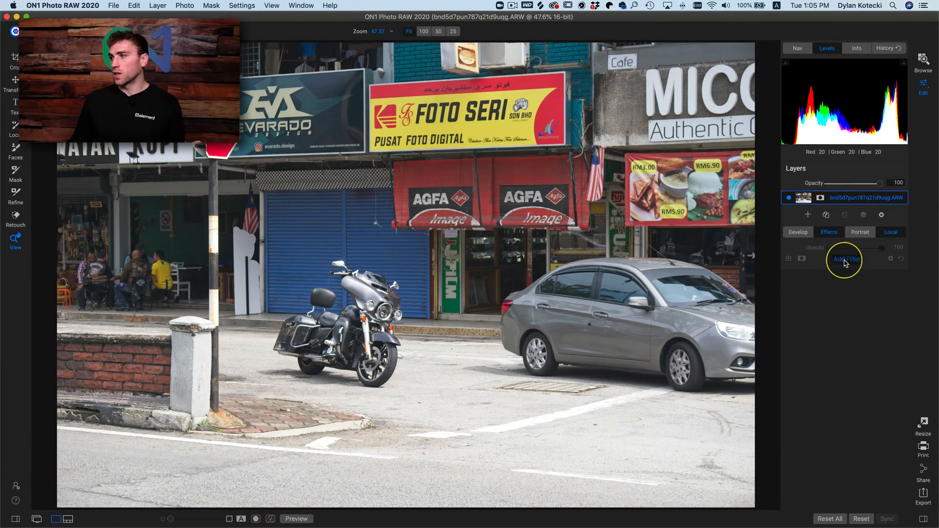
{"action": "left_click", "coordinate": [845, 260]}
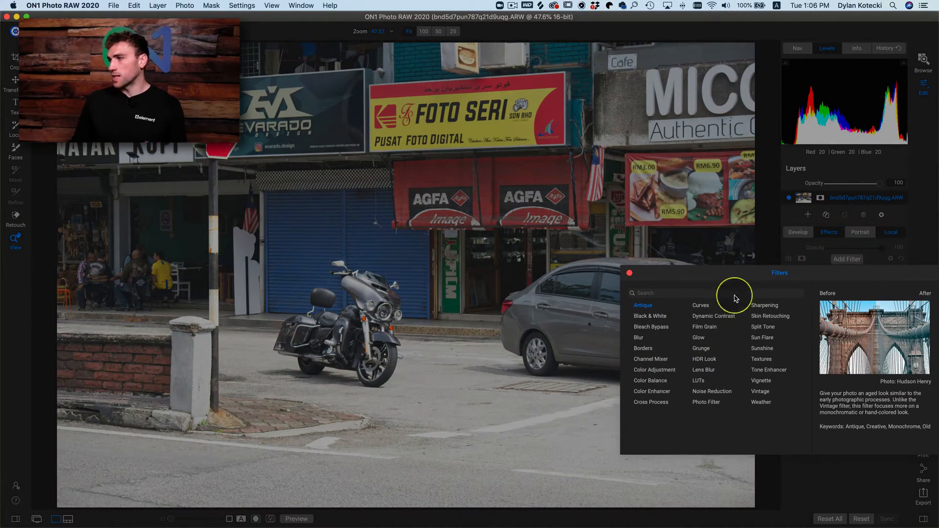
{"action": "left_click", "coordinate": [714, 316]}
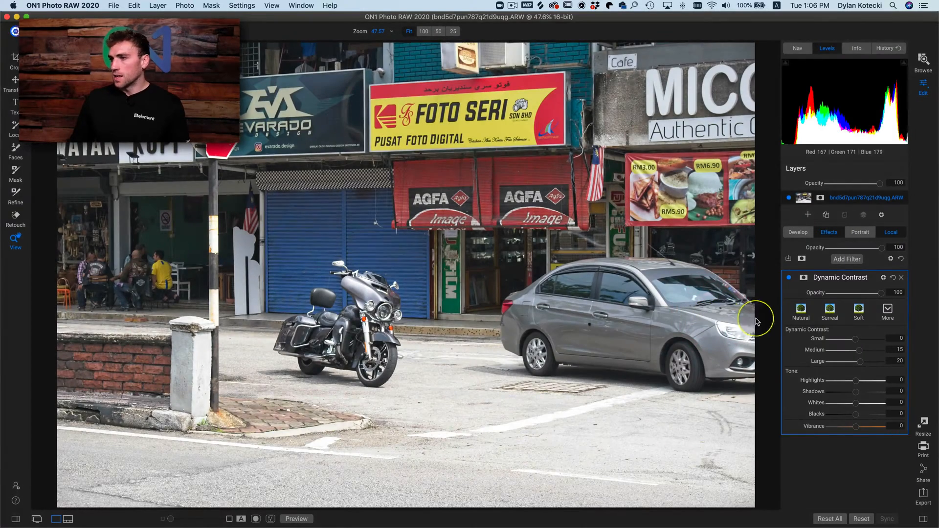
{"action": "left_click", "coordinate": [789, 278]}
{"action": "left_click", "coordinate": [789, 279]}
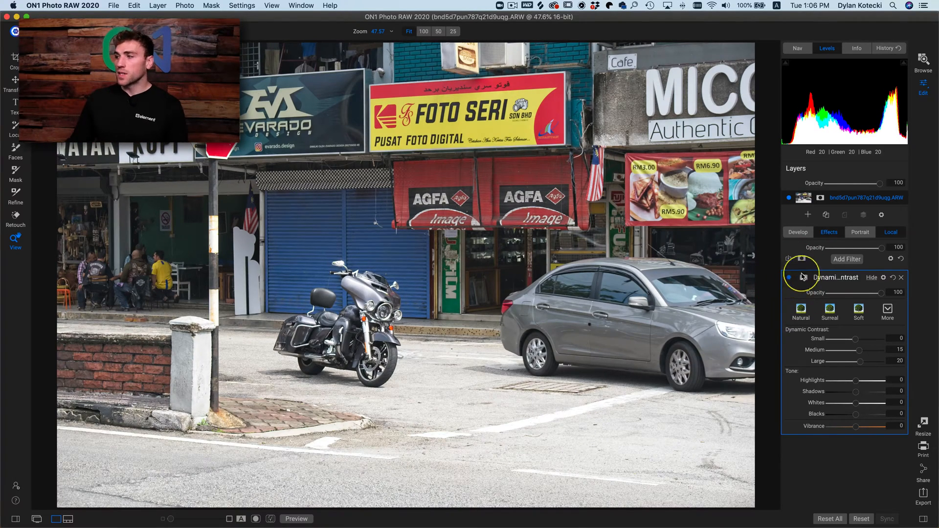
- Show the Dynamic Contrast filter's masking options and preview its mask before returning to the photo
{"action": "left_click", "coordinate": [803, 277]}
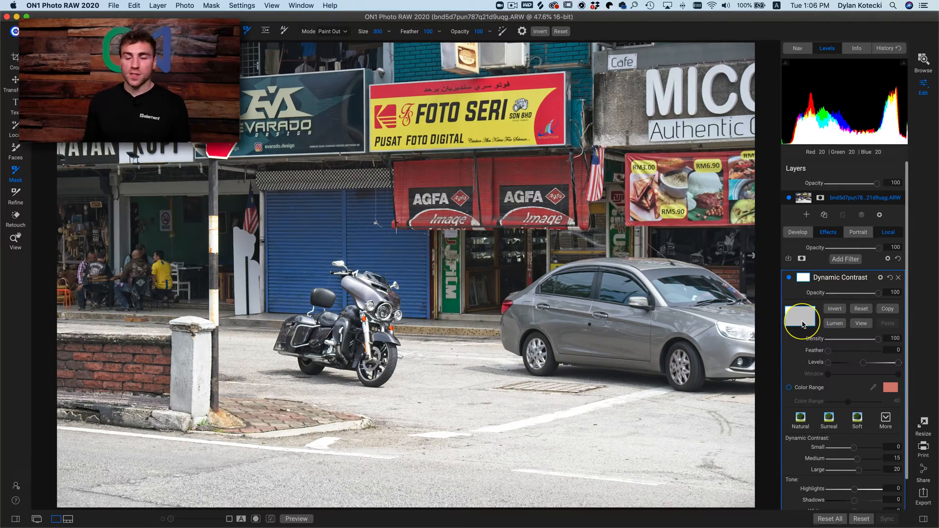
{"action": "left_click", "coordinate": [862, 323]}
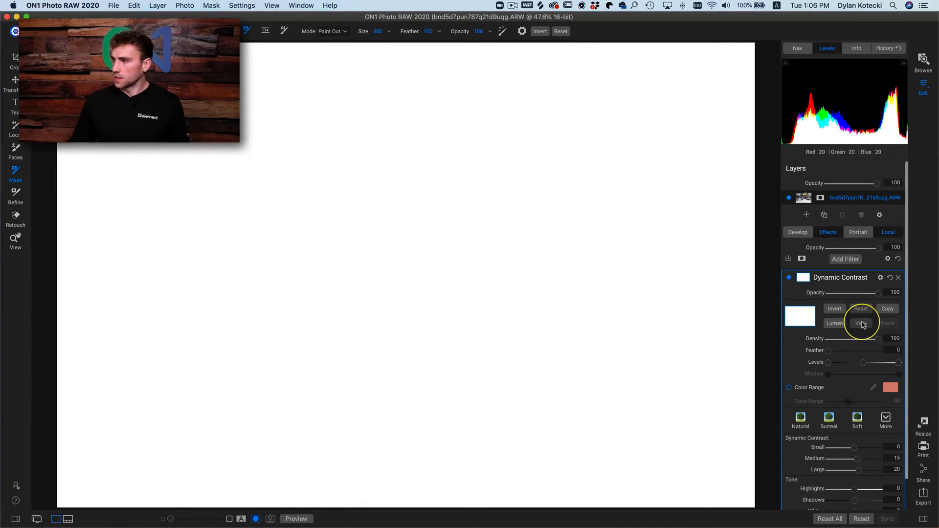
{"action": "left_click", "coordinate": [862, 326]}
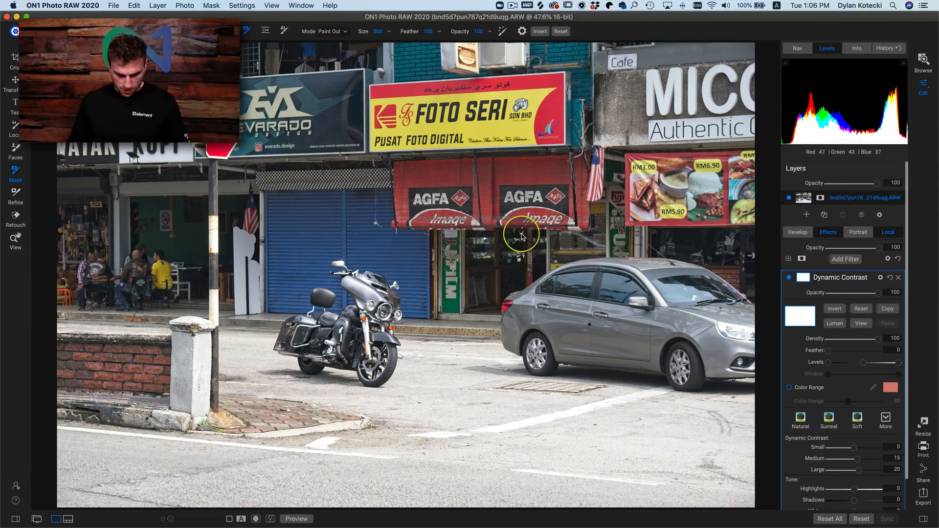
- Apply the Surreal style to Dynamic Contrast and paint the filter out across the upper shop signs with a size 900 brush
{"action": "key", "text": "bracketright"}
{"action": "key", "text": "bracketright"}
{"action": "key", "text": "bracketright"}
{"action": "key", "text": "bracketright"}
{"action": "key", "text": "bracketright"}
{"action": "key", "text": "bracketright"}
{"action": "key", "text": "bracketright"}
{"action": "key", "text": "bracketright"}
{"action": "key", "text": "bracketright"}
{"action": "key", "text": "bracketright"}
{"action": "key", "text": "bracketright"}
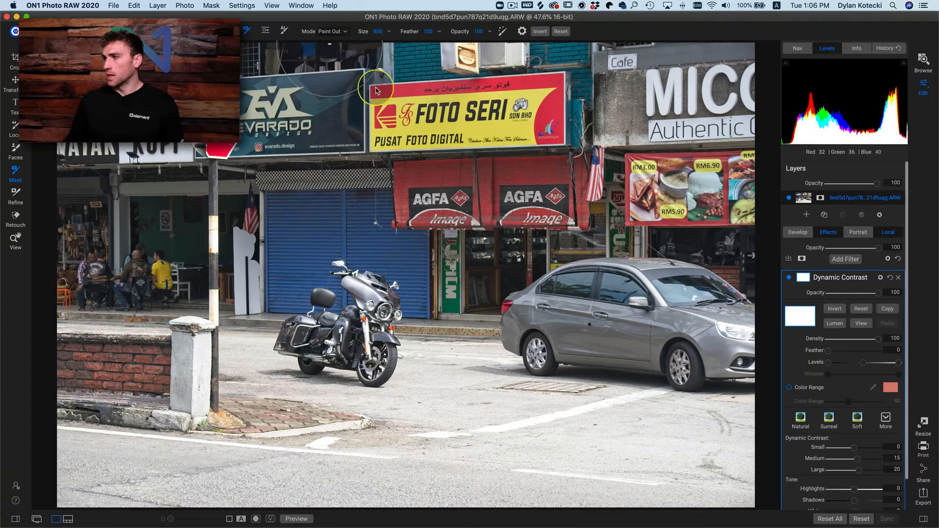
{"action": "left_click", "coordinate": [830, 421]}
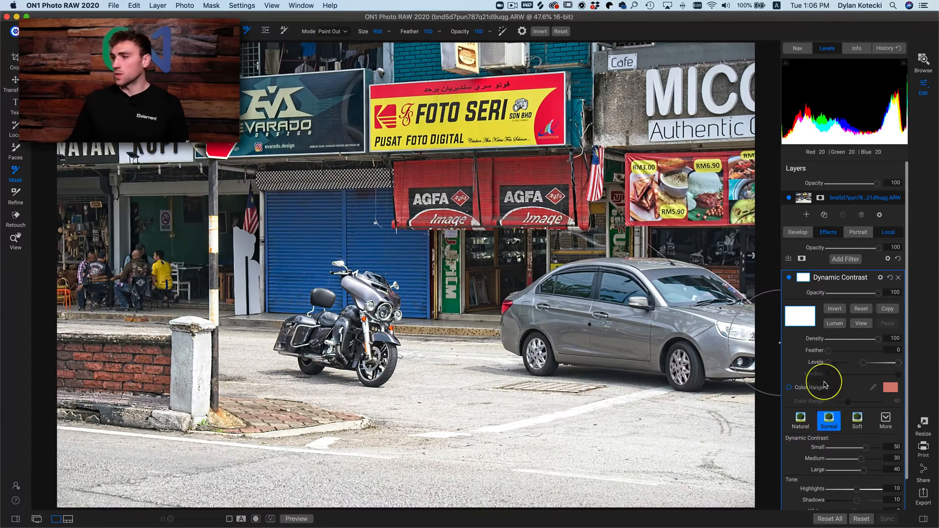
{"action": "left_click", "coordinate": [789, 278]}
{"action": "left_click", "coordinate": [789, 278]}
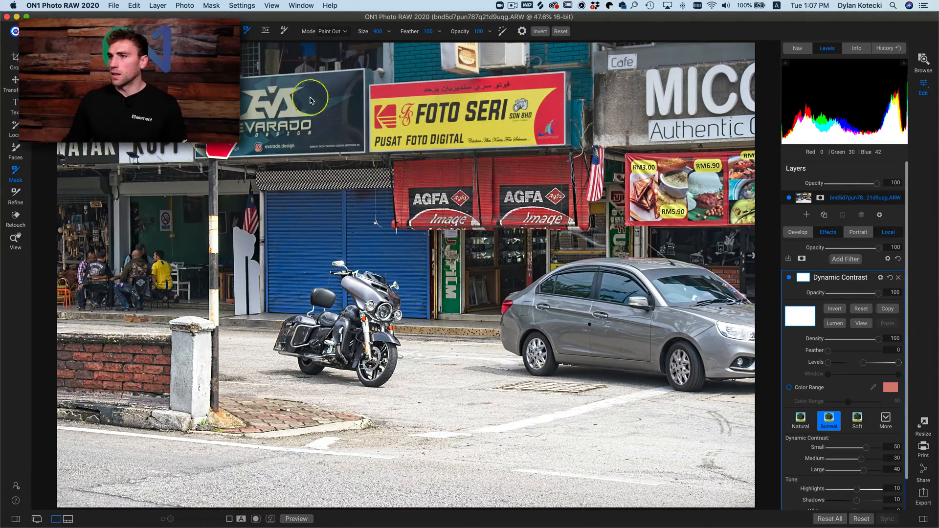
{"action": "mouse_move", "coordinate": [630, 96]}
{"action": "left_mouse_down"}
{"action": "mouse_move", "coordinate": [714, 88]}
{"action": "mouse_move", "coordinate": [629, 78]}
{"action": "mouse_move", "coordinate": [334, 85]}
{"action": "mouse_move", "coordinate": [315, 98]}
{"action": "left_mouse_up"}
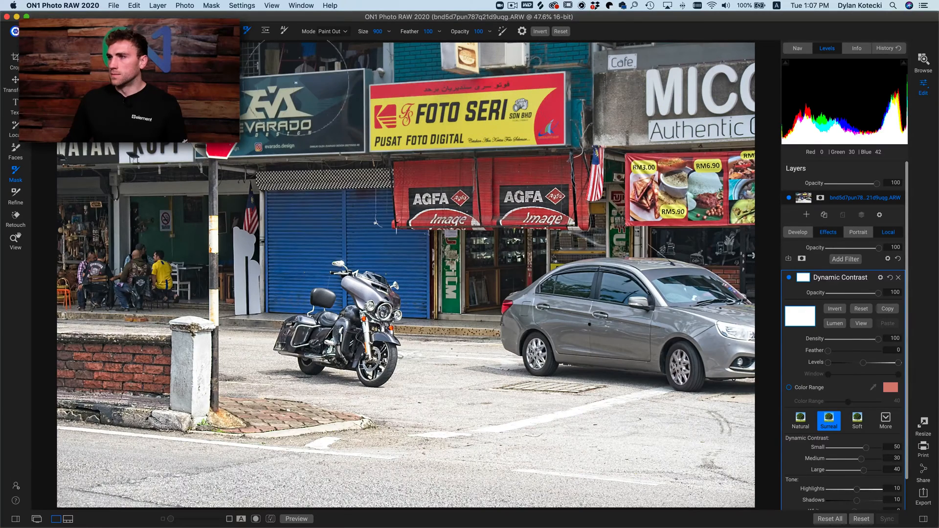
- Set the Dynamic Contrast filter's Small to 100, Medium to 69, Whites to 24, Blacks to -34 and Vibrance to 86
{"action": "scroll", "coordinate": [865, 477], "scroll_direction": "down", "scroll_amount": 2}
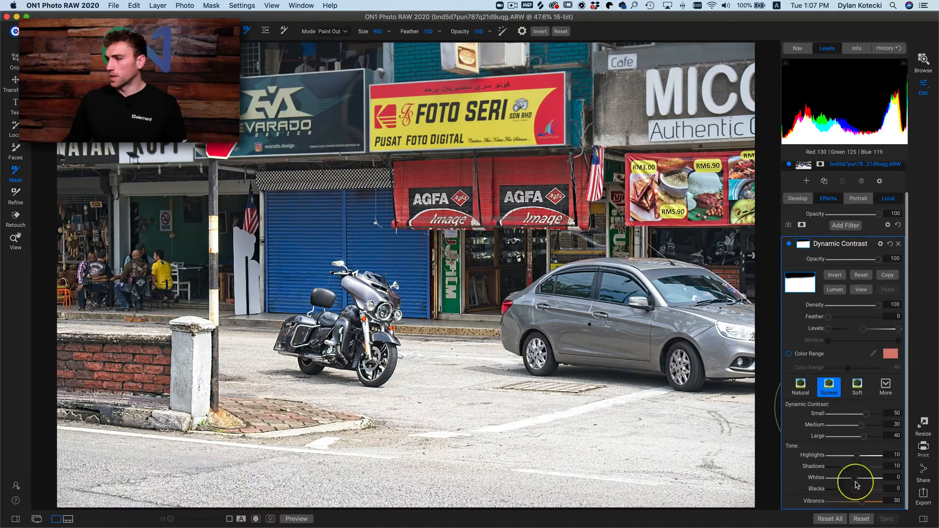
{"action": "mouse_move", "coordinate": [862, 495]}
{"action": "left_mouse_down"}
{"action": "mouse_move", "coordinate": [872, 497]}
{"action": "mouse_move", "coordinate": [840, 495]}
{"action": "mouse_move", "coordinate": [866, 478]}
{"action": "left_mouse_up"}
{"action": "left_click_drag", "start_coordinate": [861, 425], "coordinate": [881, 413]}
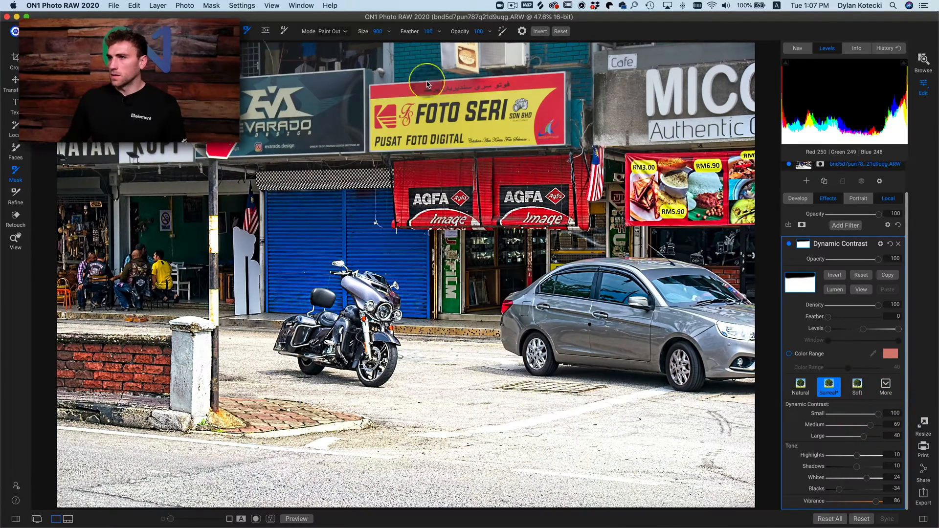
- Preview the Dynamic Contrast filter's mask, return to the photo, and compare the image with and without the filter
{"action": "left_click", "coordinate": [862, 291]}
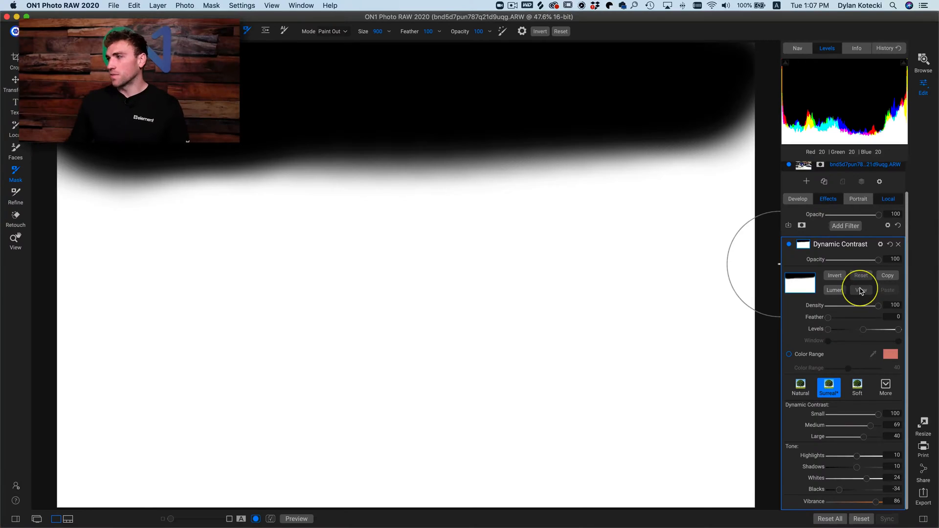
{"action": "left_click", "coordinate": [861, 291]}
{"action": "left_click", "coordinate": [862, 292]}
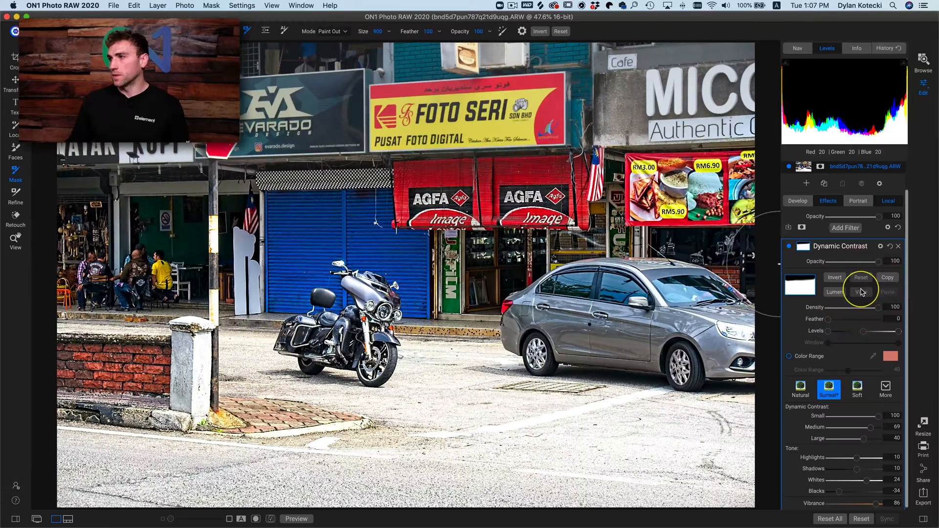
{"action": "left_click", "coordinate": [789, 247]}
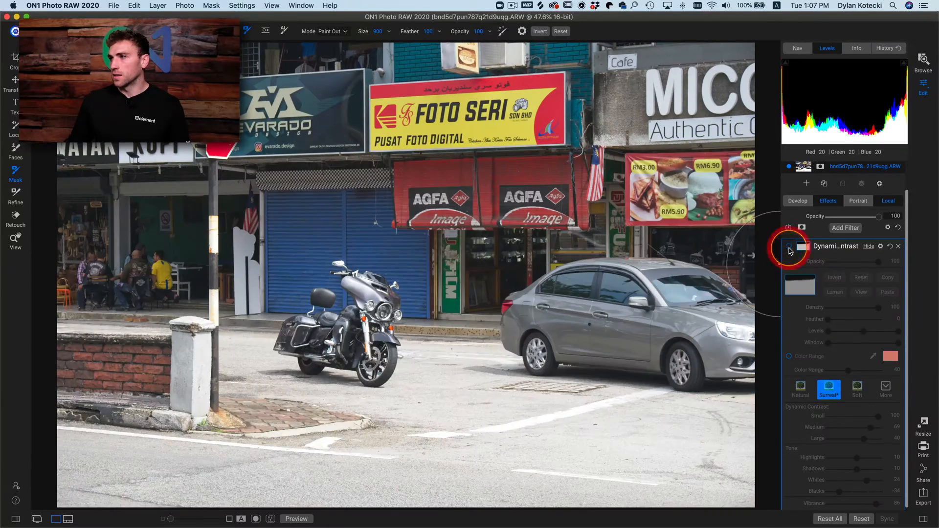
{"action": "left_click", "coordinate": [790, 247]}
{"action": "left_click", "coordinate": [790, 247]}
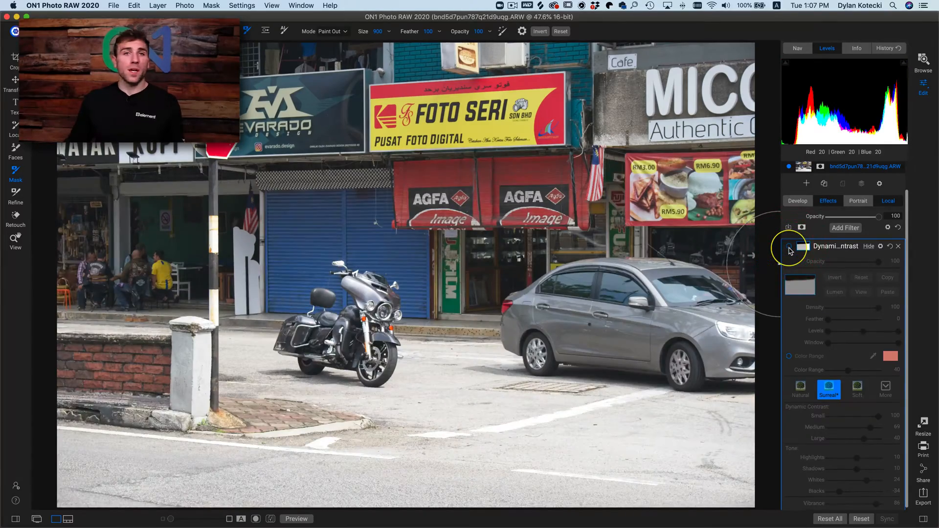
{"action": "left_click", "coordinate": [790, 247]}
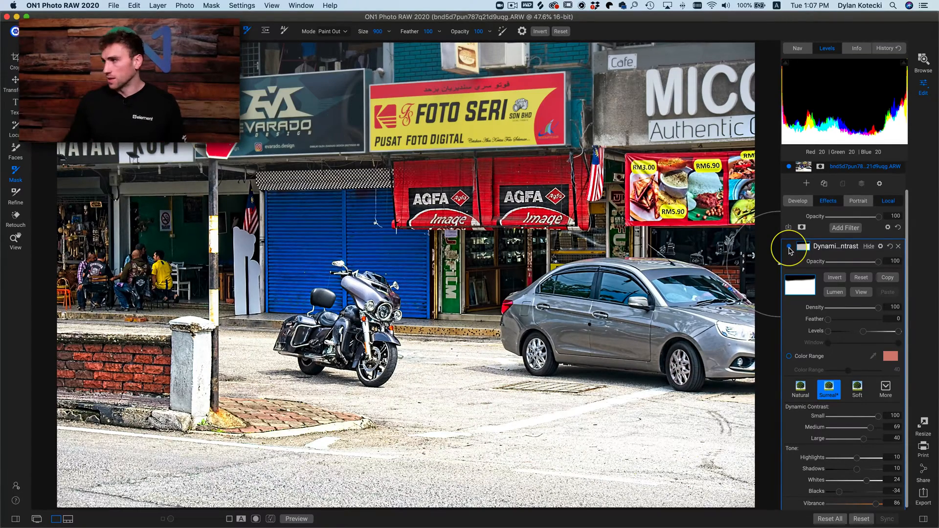
- Replace the Dynamic Contrast filter with a Black & White effects filter using the Red style
{"action": "left_click", "coordinate": [899, 248]}
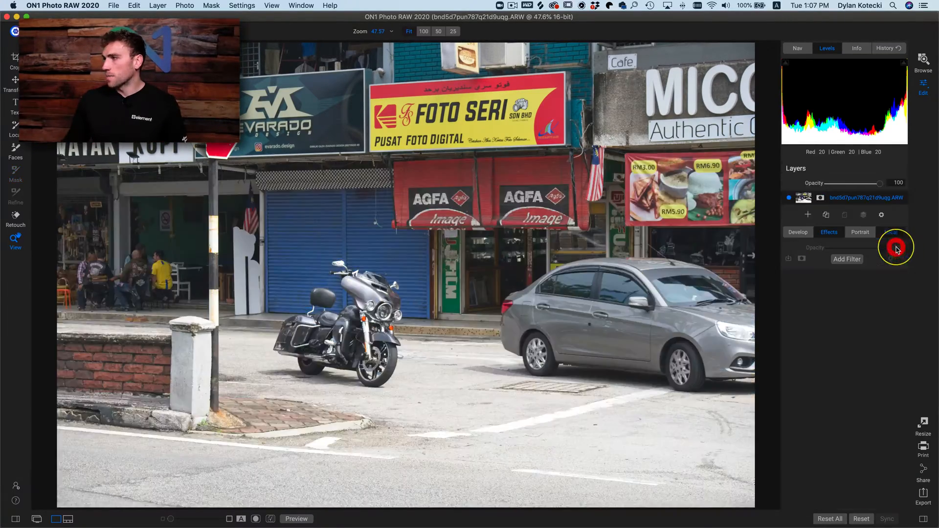
{"action": "left_click", "coordinate": [847, 261]}
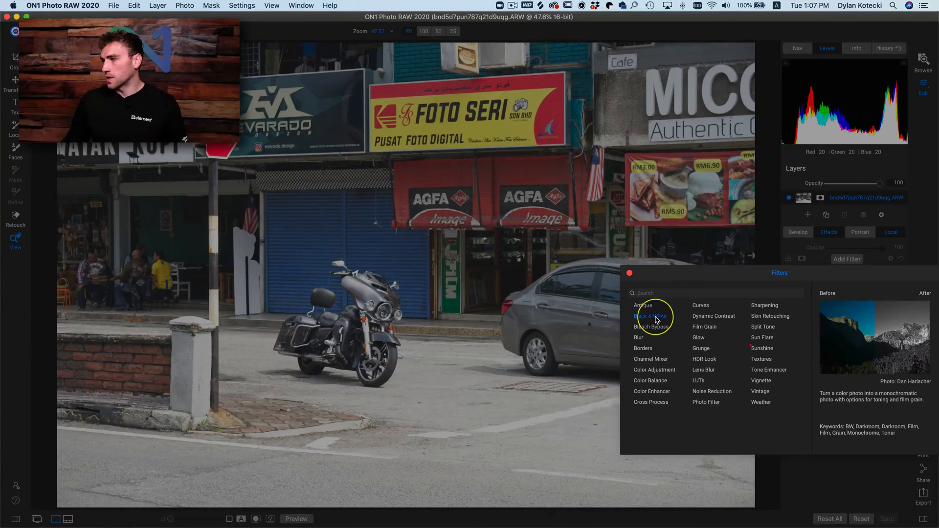
{"action": "left_click", "coordinate": [653, 317]}
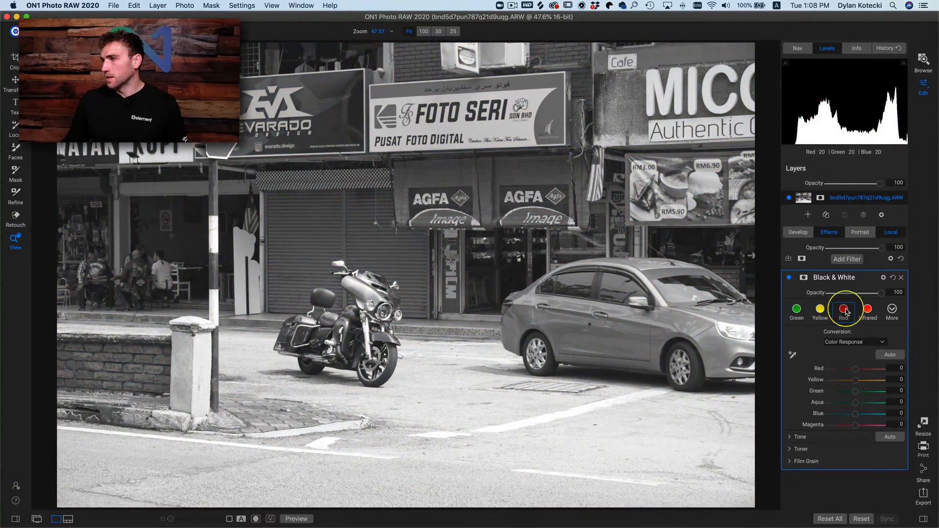
{"action": "left_click", "coordinate": [846, 311]}
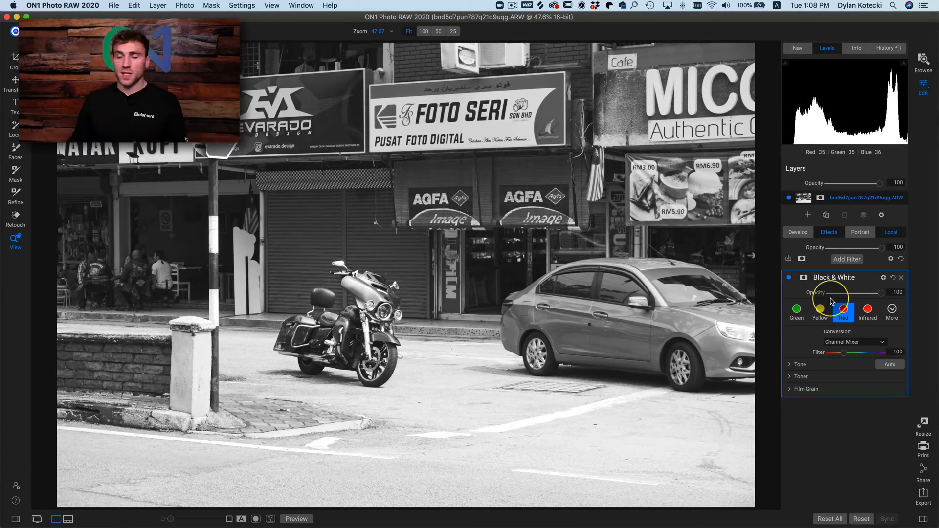
- Paint the Black & White filter out across the upper shopfronts with the masking brush at 50 opacity and preview the mask
{"action": "key", "text": "b"}
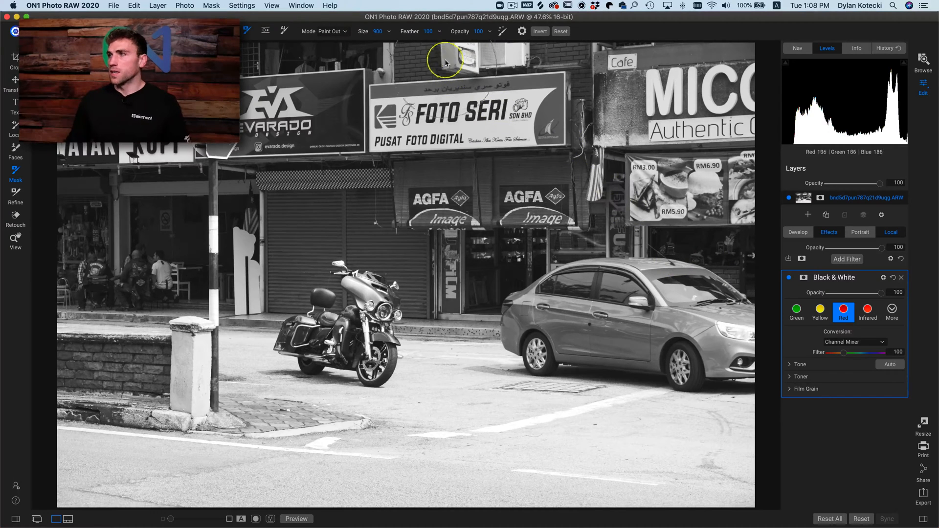
{"action": "left_click_drag", "start_coordinate": [449, 34], "coordinate": [423, 39]}
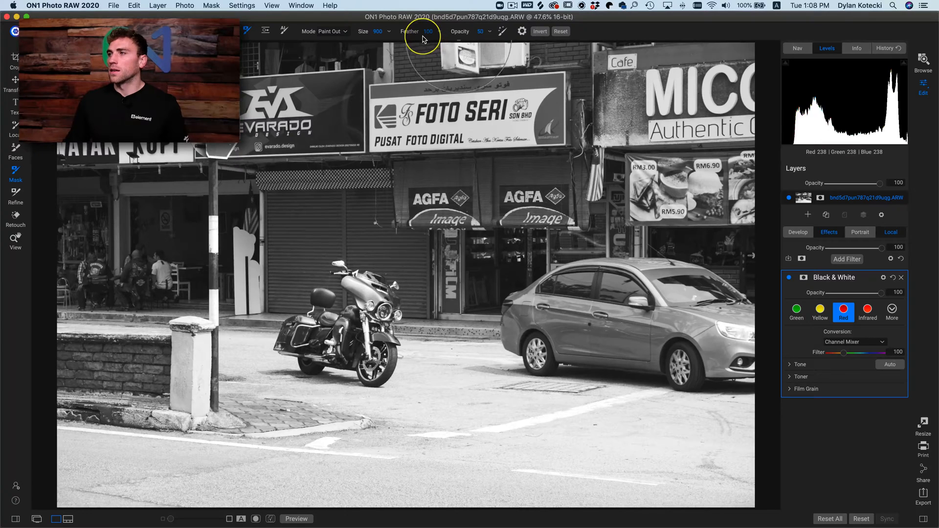
{"action": "left_click", "coordinate": [804, 278]}
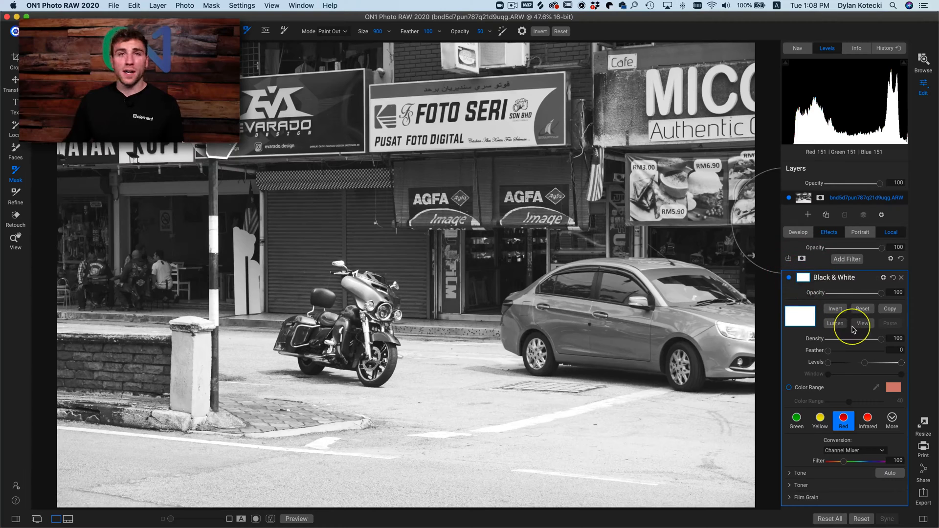
{"action": "mouse_move", "coordinate": [510, 119]}
{"action": "left_mouse_down"}
{"action": "mouse_move", "coordinate": [489, 100]}
{"action": "mouse_move", "coordinate": [315, 93]}
{"action": "mouse_move", "coordinate": [696, 62]}
{"action": "mouse_move", "coordinate": [730, 98]}
{"action": "mouse_move", "coordinate": [430, 137]}
{"action": "mouse_move", "coordinate": [97, 161]}
{"action": "mouse_move", "coordinate": [44, 152]}
{"action": "left_mouse_up"}
{"action": "mouse_move", "coordinate": [60, 103]}
{"action": "left_mouse_down"}
{"action": "mouse_move", "coordinate": [386, 73]}
{"action": "mouse_move", "coordinate": [221, 76]}
{"action": "left_mouse_up"}
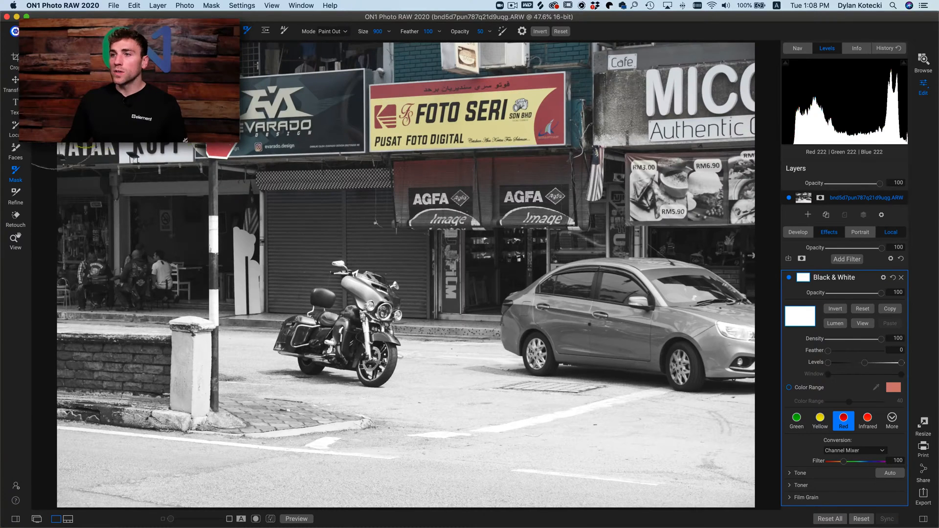
{"action": "mouse_move", "coordinate": [103, 162]}
{"action": "left_mouse_down"}
{"action": "mouse_move", "coordinate": [321, 132]}
{"action": "mouse_move", "coordinate": [694, 132]}
{"action": "mouse_move", "coordinate": [733, 68]}
{"action": "mouse_move", "coordinate": [408, 68]}
{"action": "mouse_move", "coordinate": [162, 83]}
{"action": "mouse_move", "coordinate": [102, 188]}
{"action": "mouse_move", "coordinate": [641, 174]}
{"action": "mouse_move", "coordinate": [739, 148]}
{"action": "mouse_move", "coordinate": [669, 43]}
{"action": "left_mouse_up"}
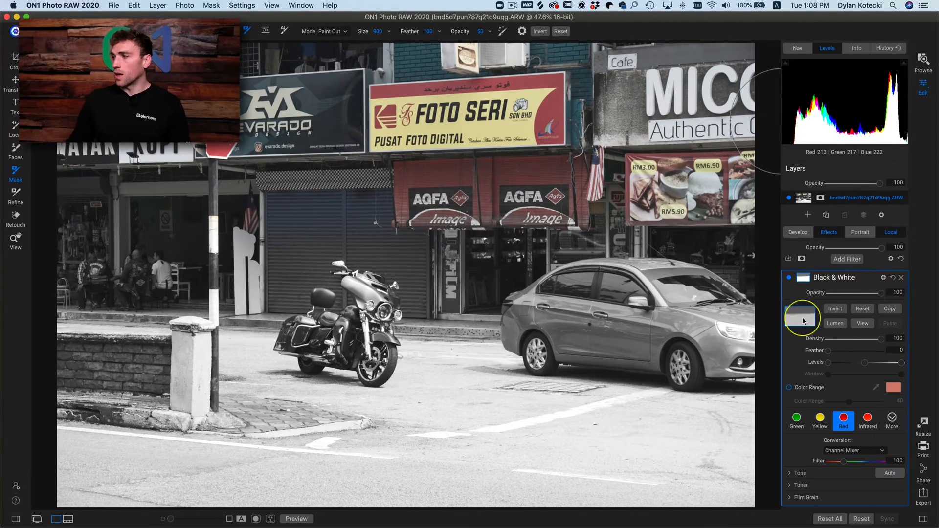
{"action": "left_click", "coordinate": [863, 324]}
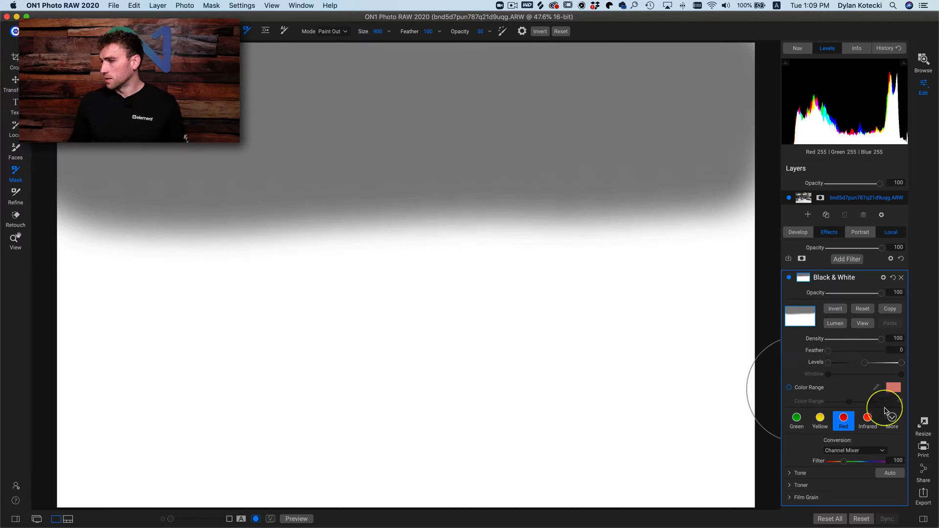
- Reset all edits on the photo and open the local adjustment settings
{"action": "left_click", "coordinate": [830, 519]}
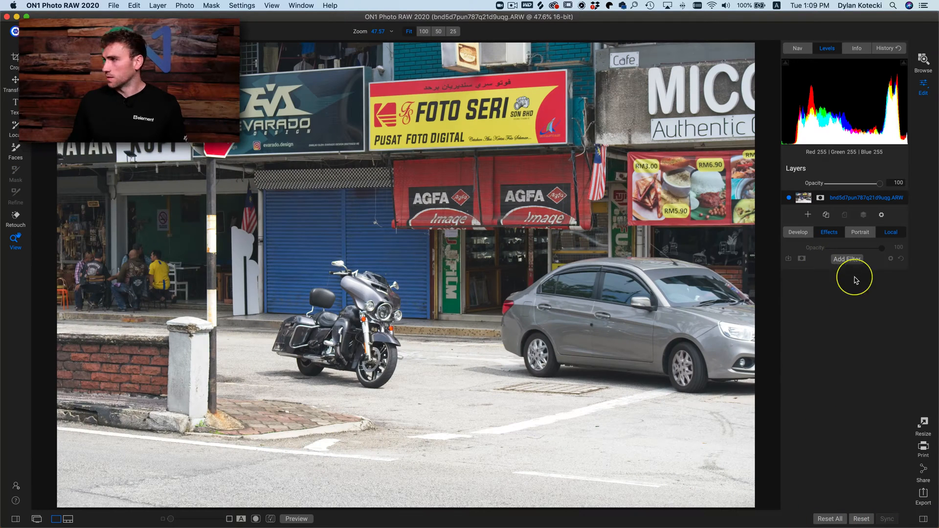
{"action": "left_click", "coordinate": [895, 233]}
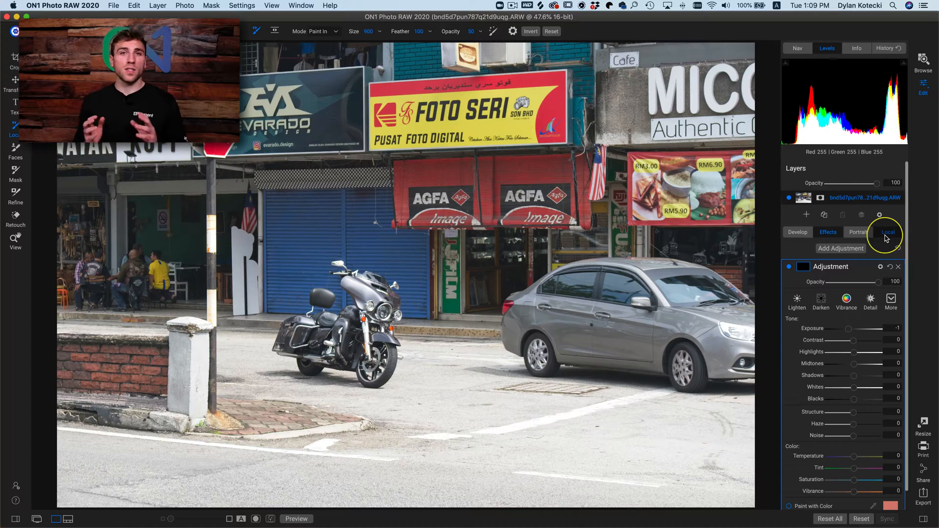
{"action": "left_click", "coordinate": [885, 236]}
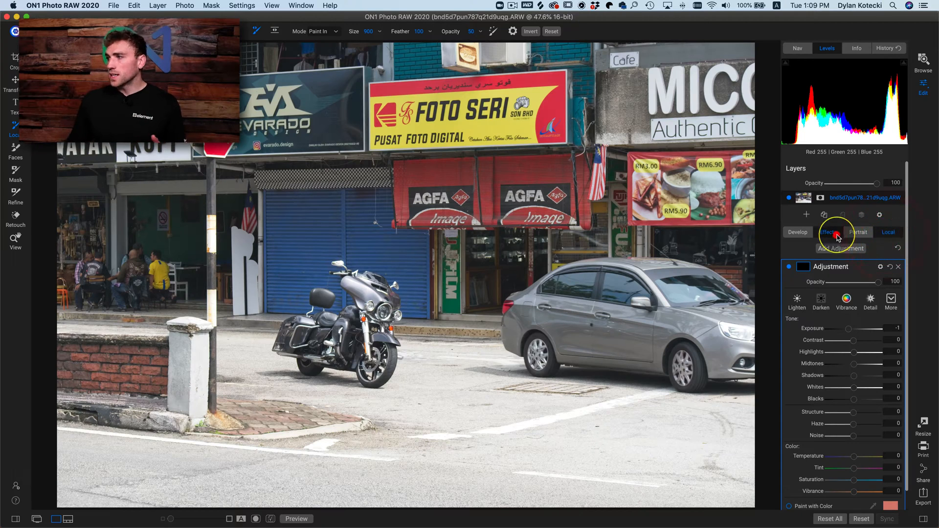
{"action": "left_click", "coordinate": [890, 238]}
{"action": "left_click", "coordinate": [888, 232]}
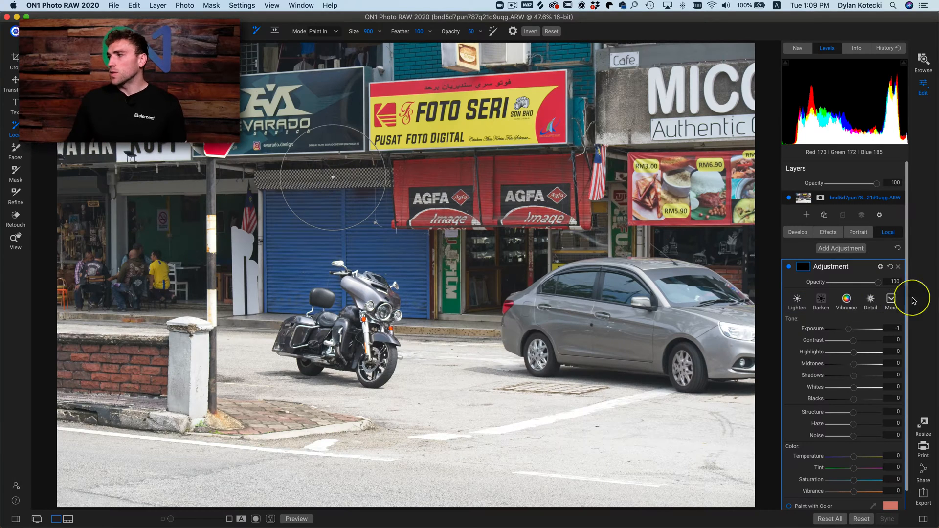
- Apply the Darken style to the local adjustment and rename it Darken
{"action": "left_click", "coordinate": [822, 303]}
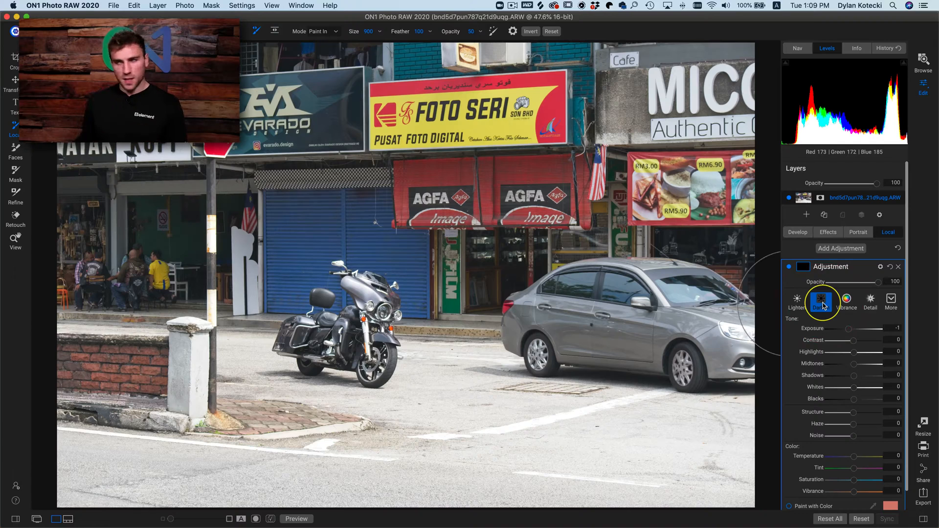
{"action": "double_click", "coordinate": [831, 266]}
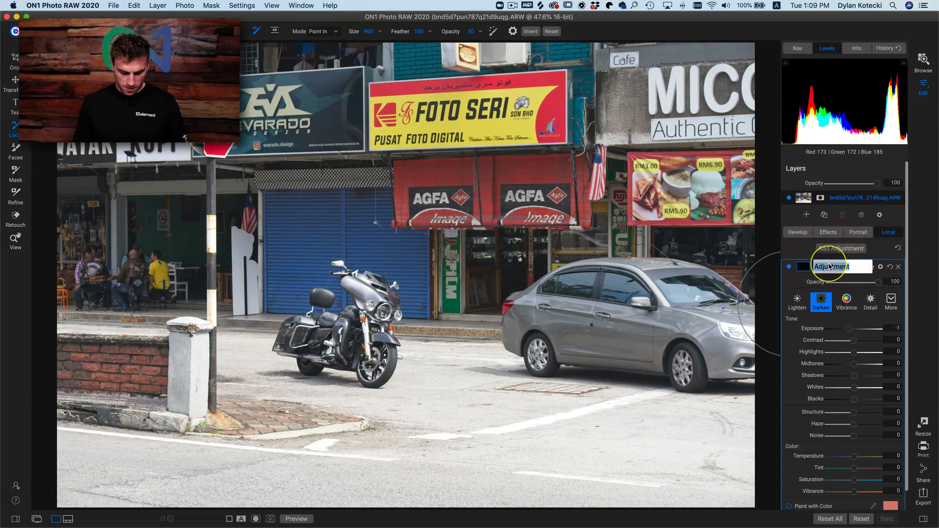
{"action": "type", "text": "Darken"}
{"action": "key", "text": "Return"}
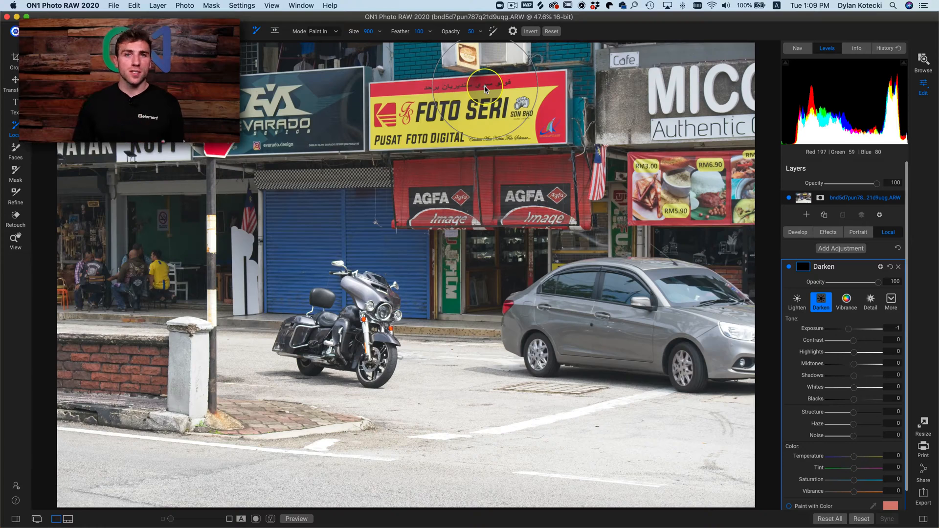
- Mask the Darken adjustment with a Linear Top gradient placed just below the shopfronts so it affects the pavement
{"action": "key", "text": "shift+k"}
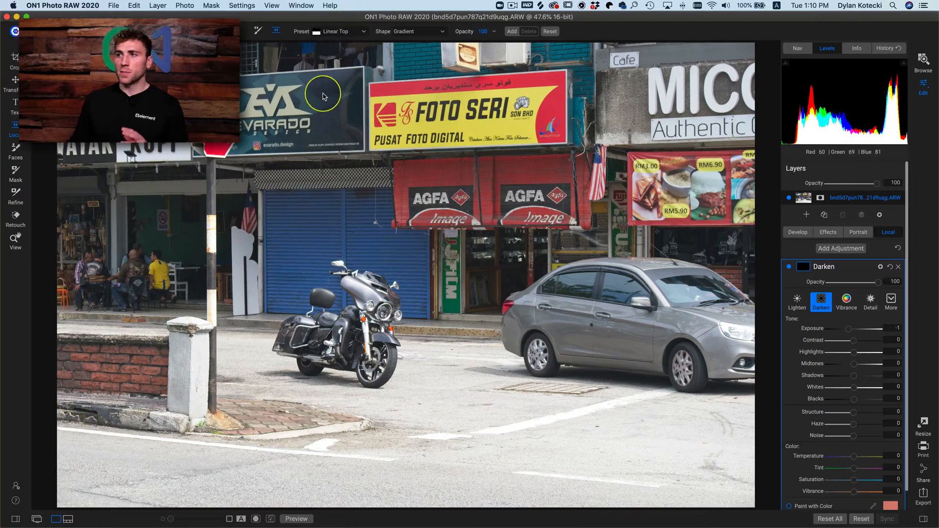
{"action": "left_click", "coordinate": [349, 32]}
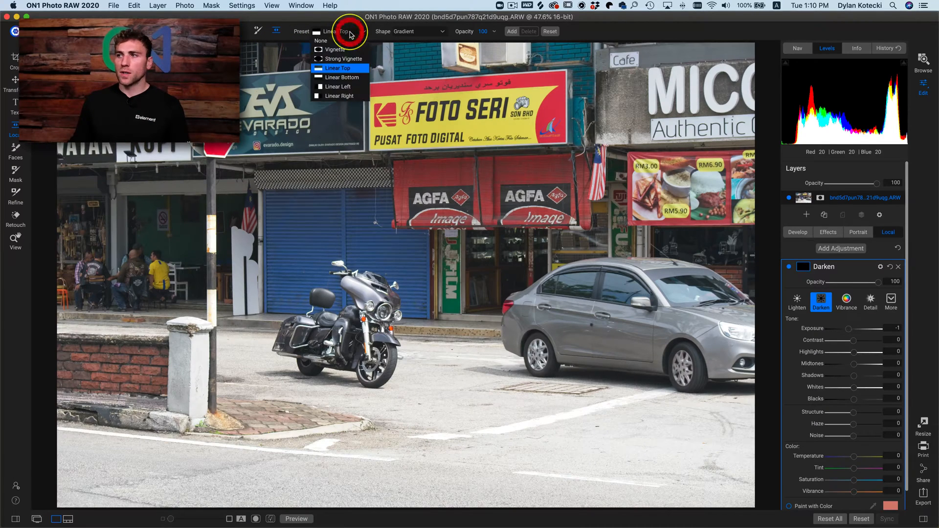
{"action": "left_click", "coordinate": [342, 69]}
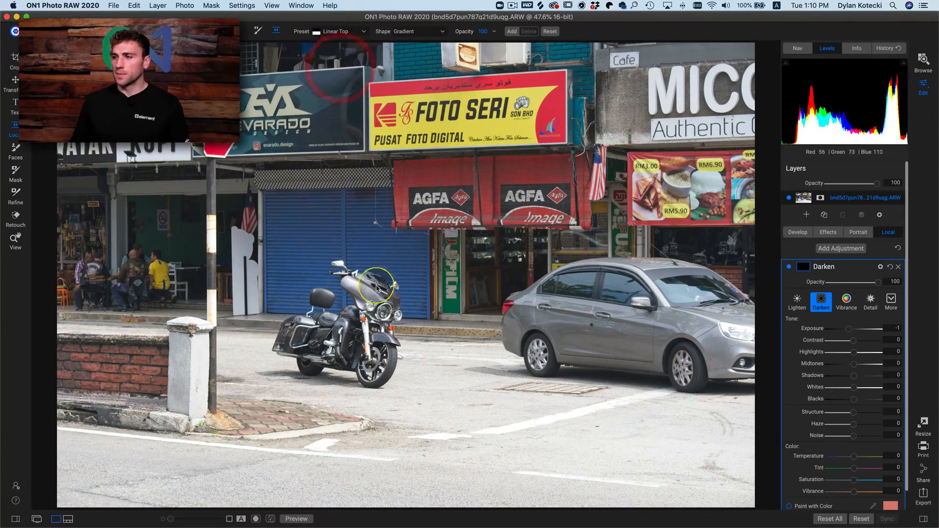
{"action": "left_click", "coordinate": [449, 339]}
{"action": "left_click_drag", "start_coordinate": [448, 339], "coordinate": [444, 344]}
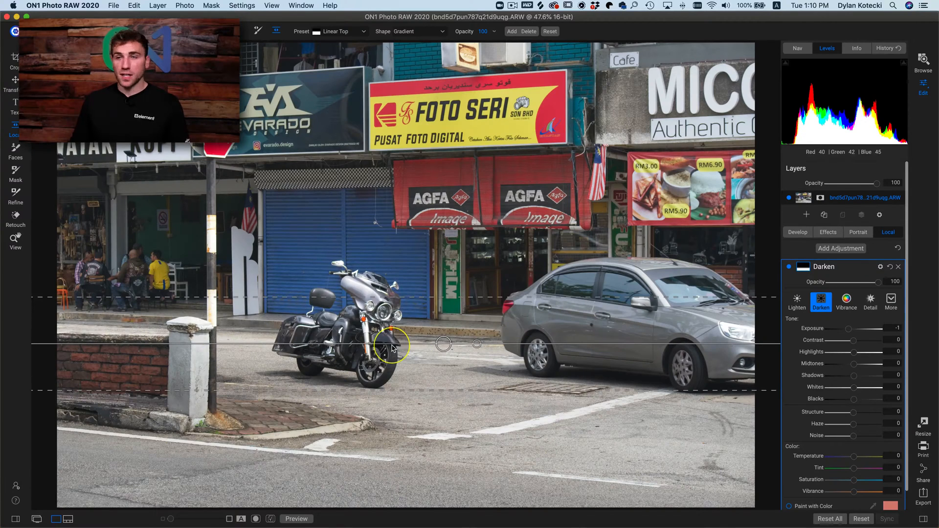
- Preview the Darken mask, widen the gradient's transition and adjust its placement, then return to the photo
{"action": "left_click", "coordinate": [805, 269]}
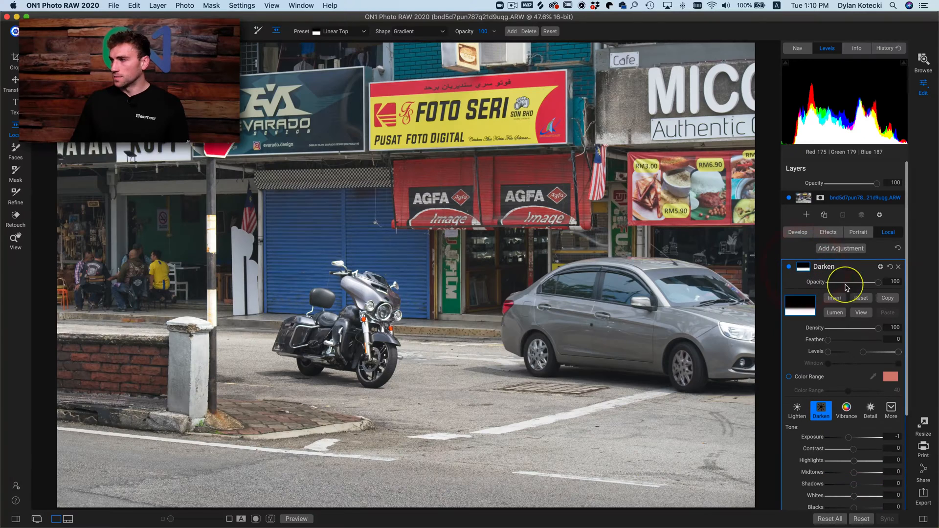
{"action": "left_click", "coordinate": [863, 316]}
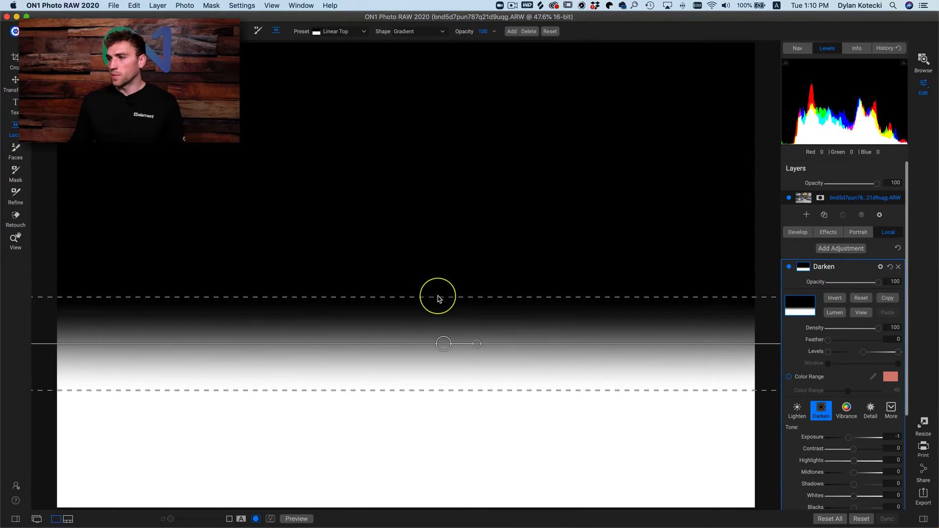
{"action": "left_click_drag", "start_coordinate": [436, 298], "coordinate": [436, 279]}
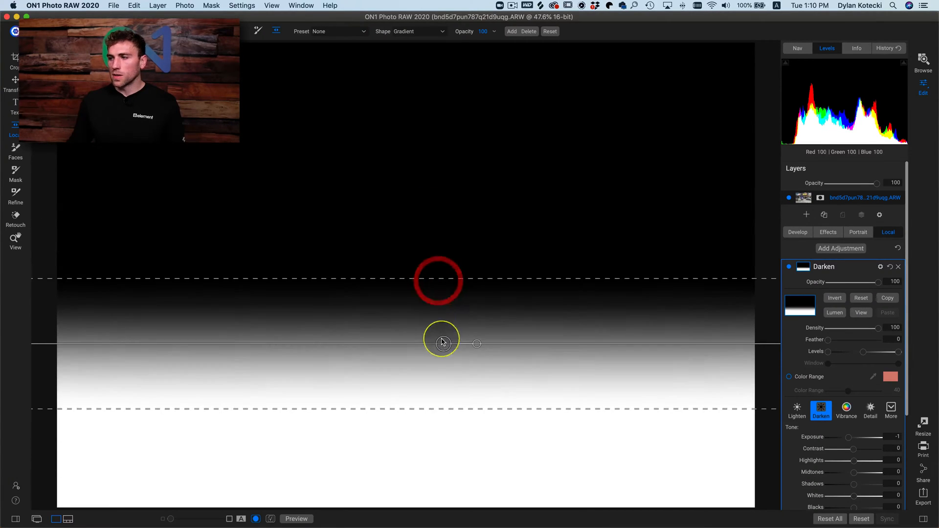
{"action": "left_click_drag", "start_coordinate": [440, 338], "coordinate": [368, 341]}
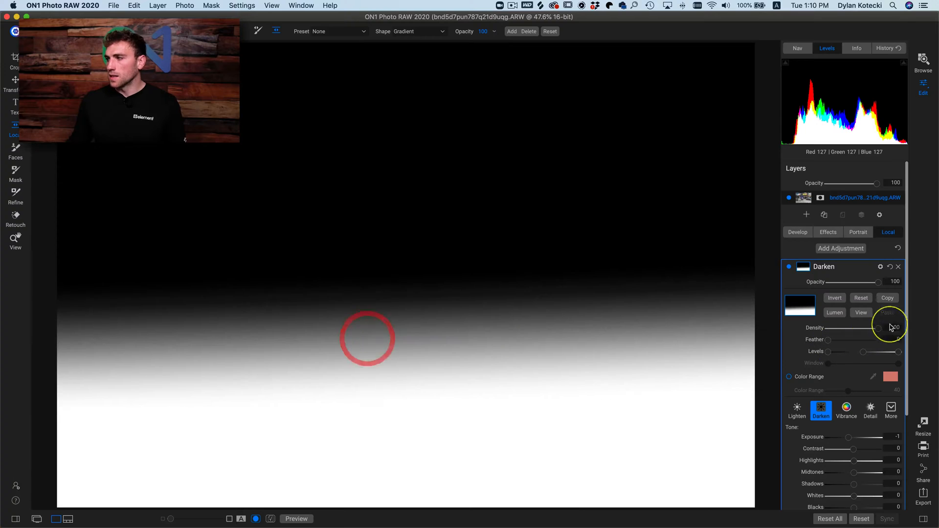
{"action": "left_click", "coordinate": [861, 312]}
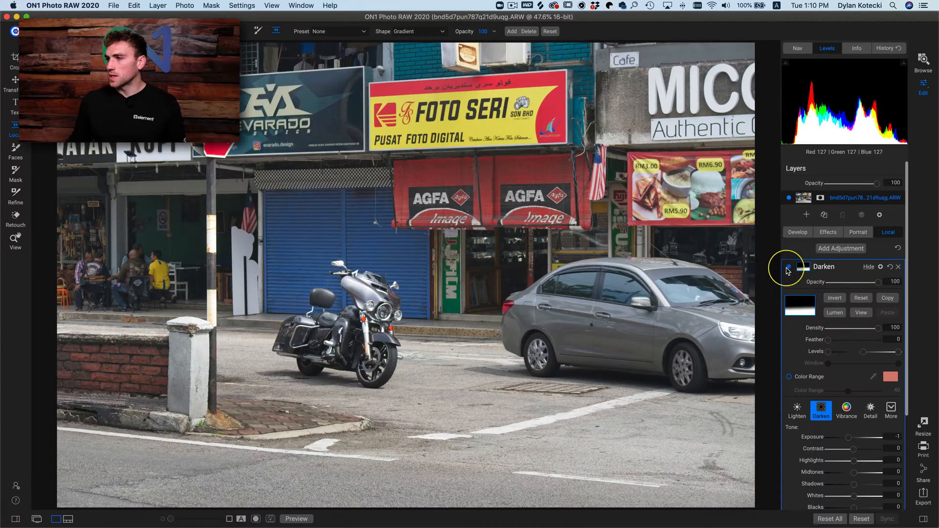
- Compare the photo with and without the Darken adjustment, leaving the adjustment switched on
{"action": "left_click", "coordinate": [788, 268]}
{"action": "left_click", "coordinate": [788, 267]}
{"action": "left_click", "coordinate": [788, 267]}
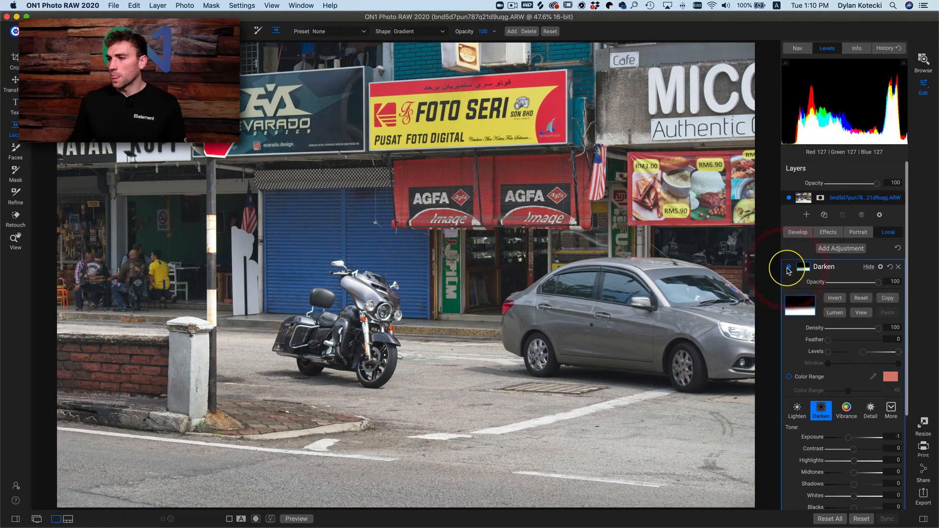
{"action": "left_click", "coordinate": [788, 268]}
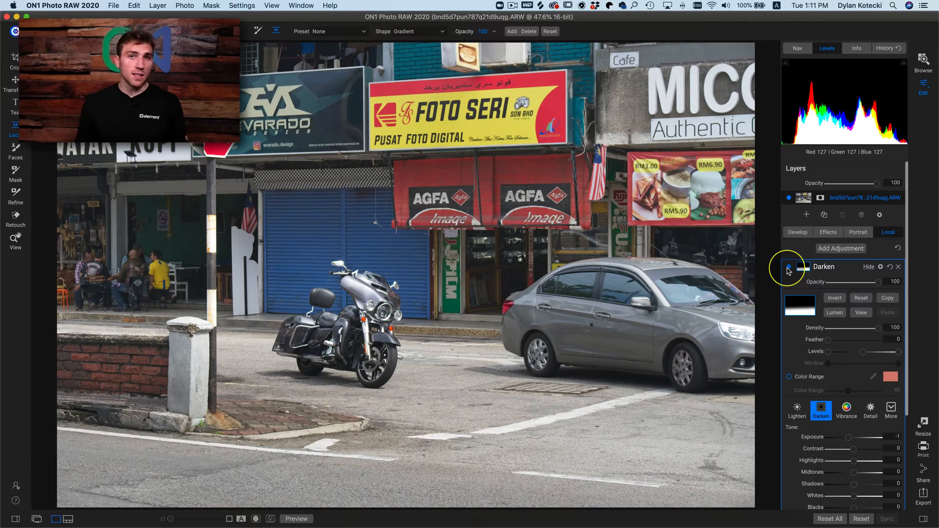
{"action": "left_click", "coordinate": [789, 268]}
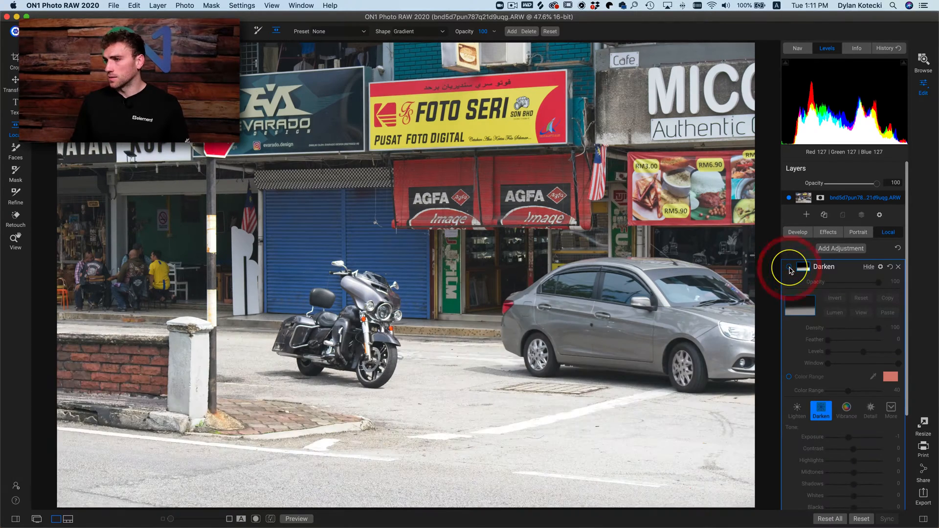
{"action": "left_click", "coordinate": [789, 267]}
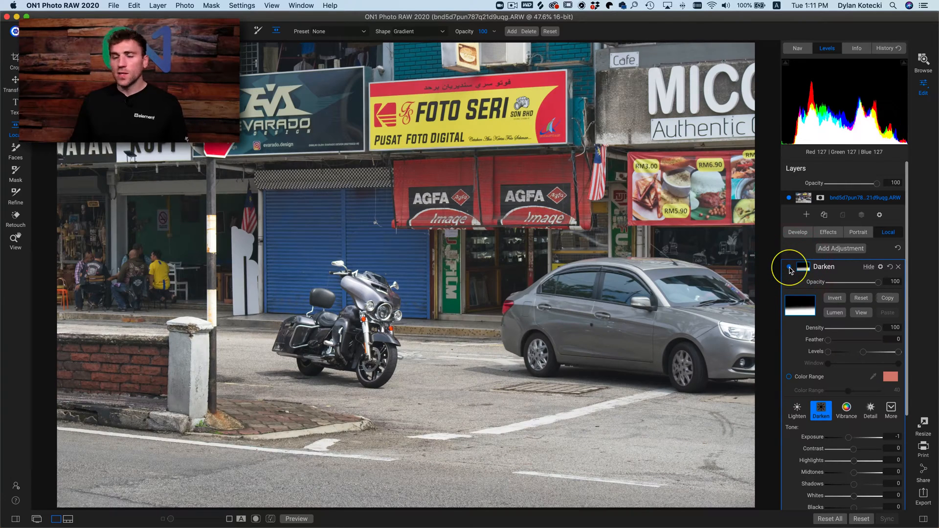
- Reset all local adjustments to remove the Darken adjustment and its gradient mask from the photo
{"action": "scroll", "coordinate": [835, 403], "scroll_direction": "down", "scroll_amount": 5}
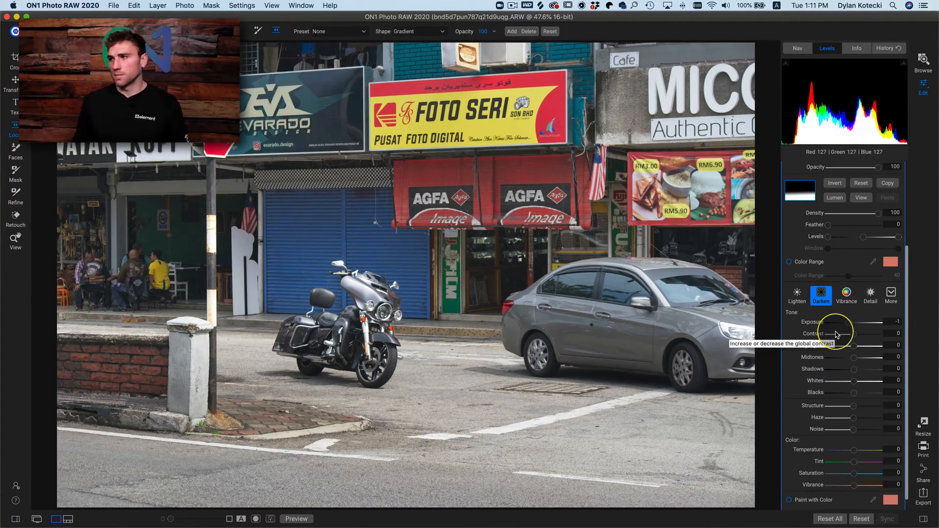
{"action": "scroll", "coordinate": [856, 333], "scroll_direction": "up", "scroll_amount": 5}
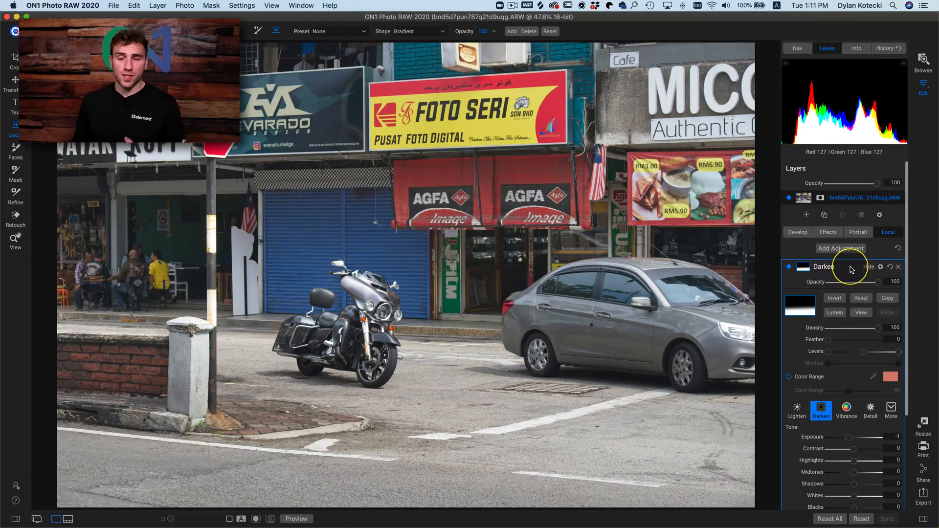
{"action": "left_click", "coordinate": [898, 248]}
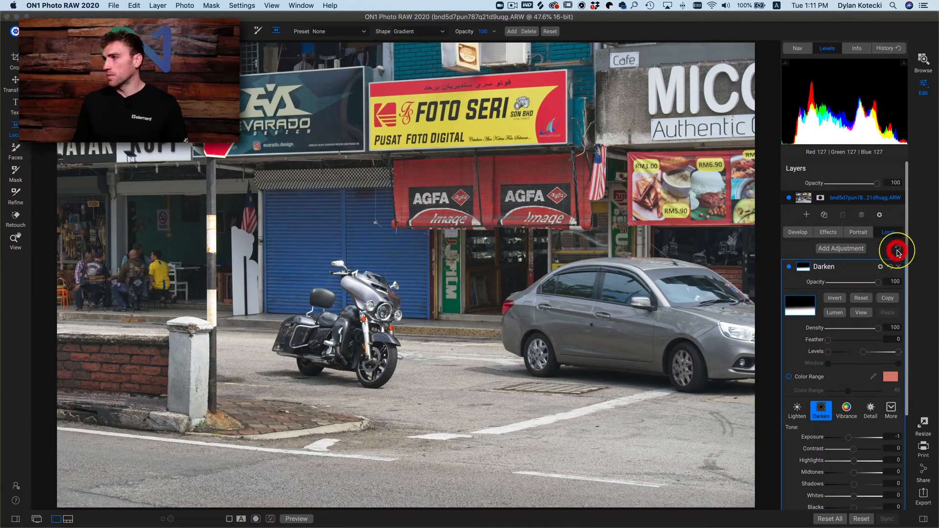
- Add a Dynamic Contrast effects filter to the photo
{"action": "left_click", "coordinate": [805, 234]}
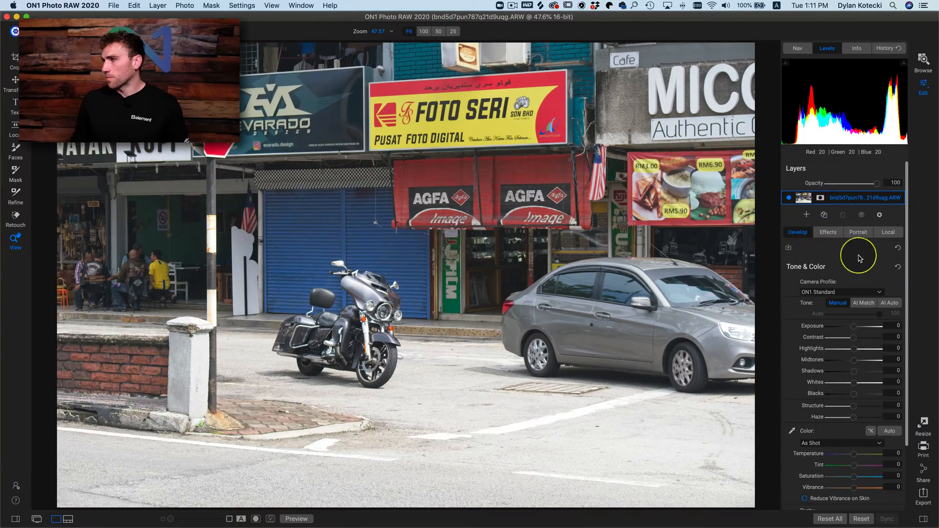
{"action": "left_click", "coordinate": [829, 232]}
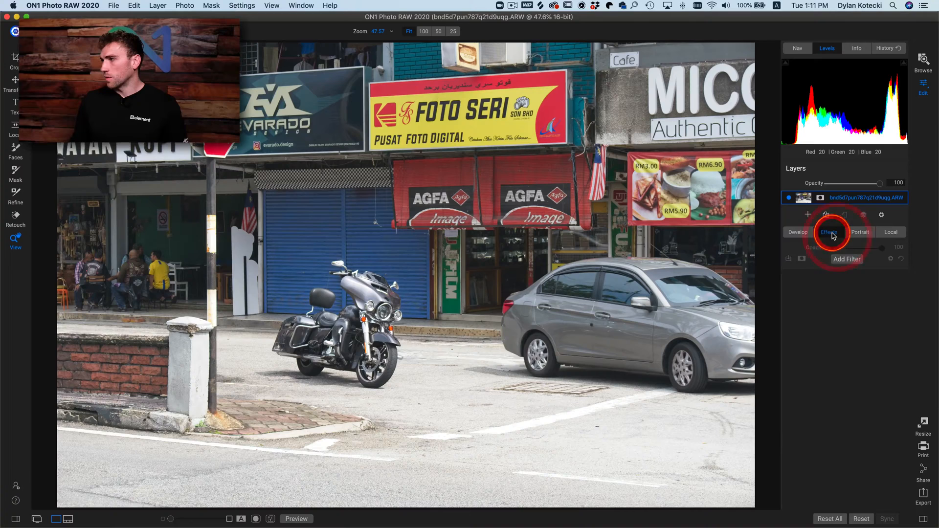
{"action": "left_click", "coordinate": [798, 234]}
{"action": "left_click", "coordinate": [833, 233]}
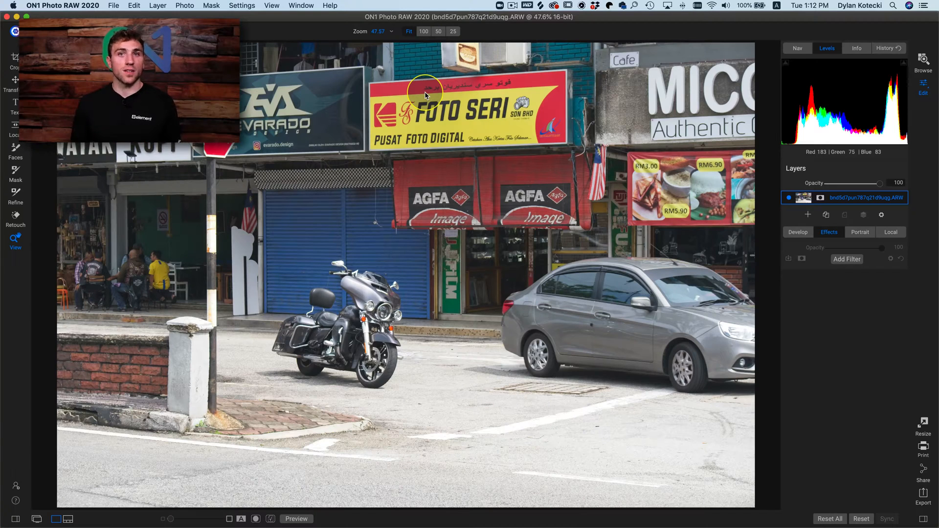
{"action": "left_click", "coordinate": [849, 261]}
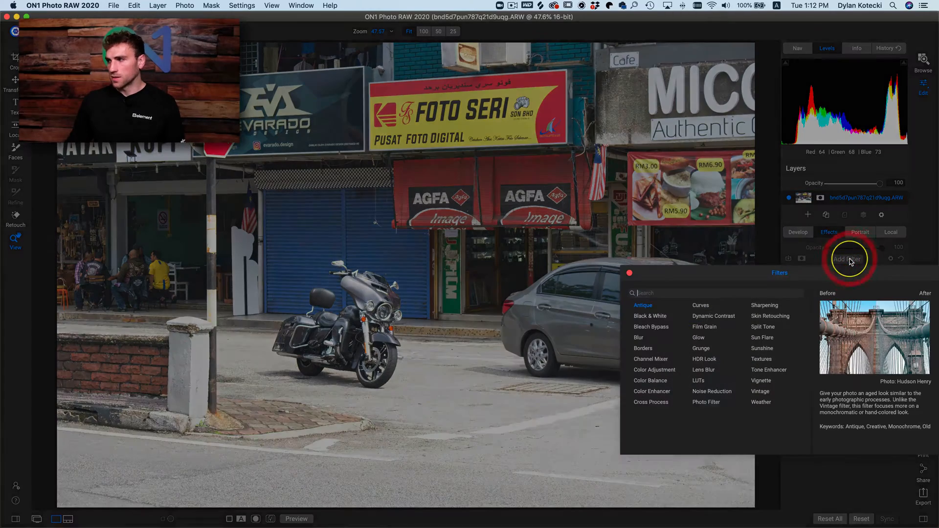
{"action": "left_click", "coordinate": [712, 316]}
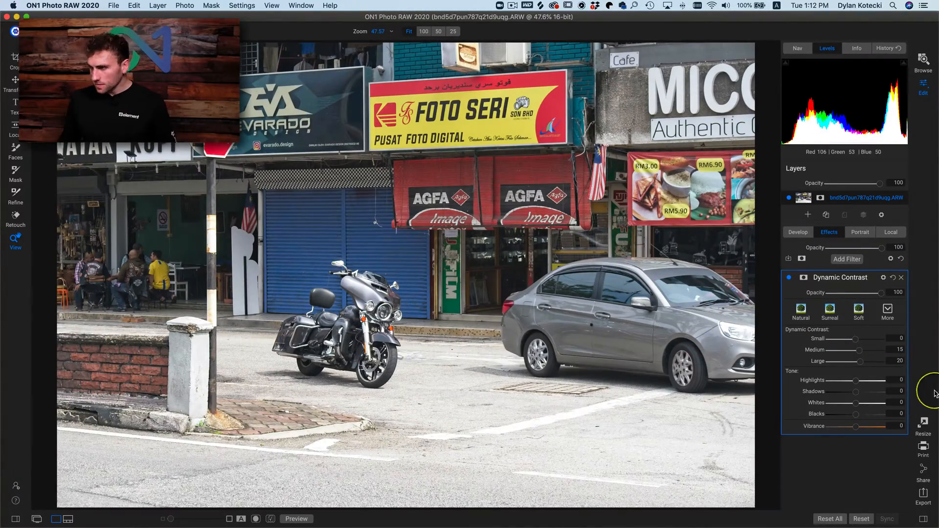
- Apply the Surreal style to Dynamic Contrast, raise Small to 89, Medium to 76 and Large to 94, and inspect the awnings up close
{"action": "left_click", "coordinate": [831, 309]}
{"action": "left_click_drag", "start_coordinate": [869, 340], "coordinate": [879, 362]}
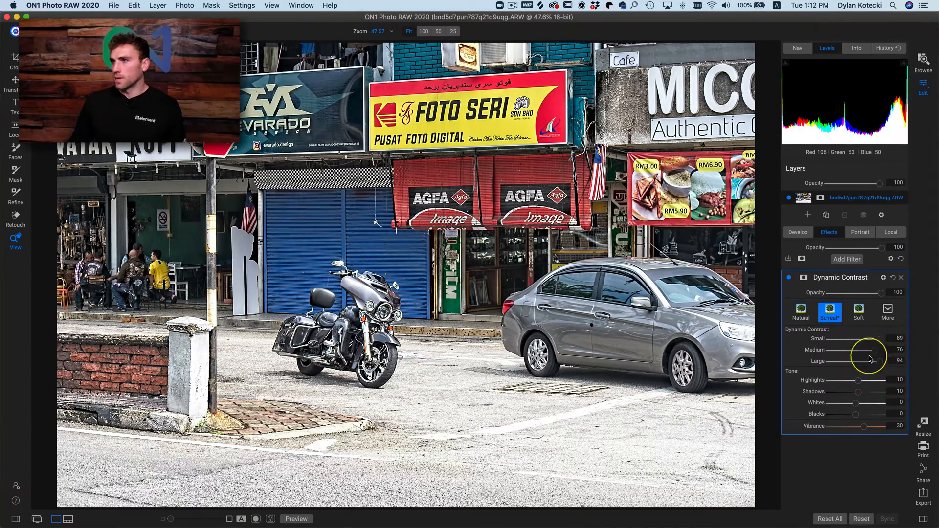
{"action": "left_click", "coordinate": [467, 176]}
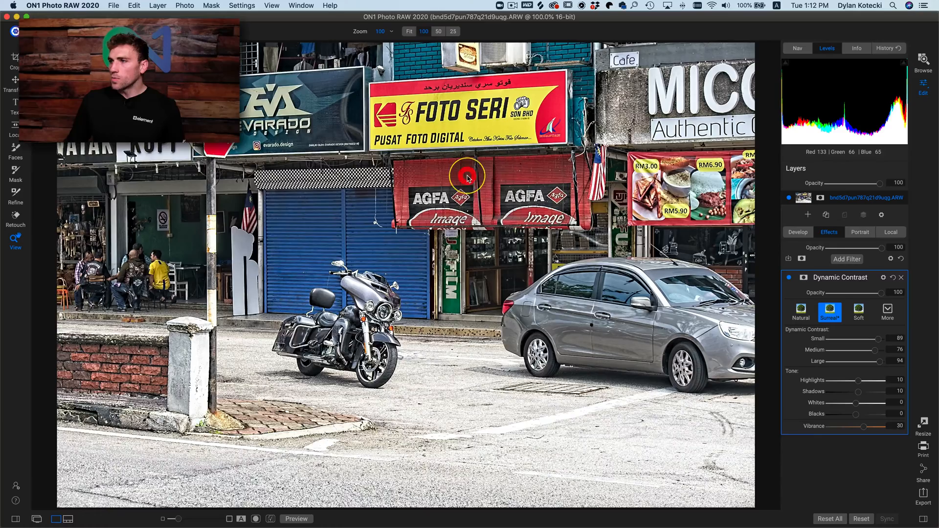
{"action": "left_click", "coordinate": [519, 172]}
{"action": "left_click", "coordinate": [519, 173]}
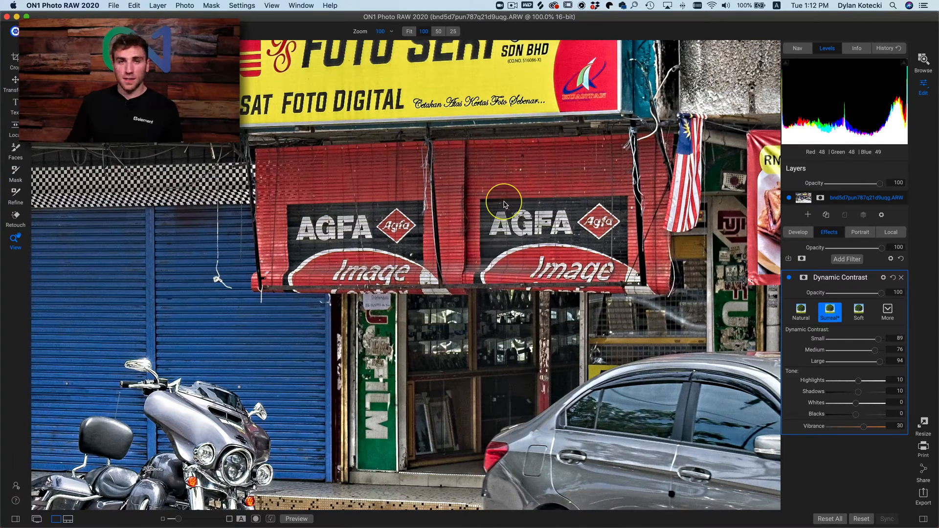
- Turn on Color Range in the Dynamic Contrast mask and sample the red of the AGFA awning as its colour
{"action": "left_click", "coordinate": [804, 278]}
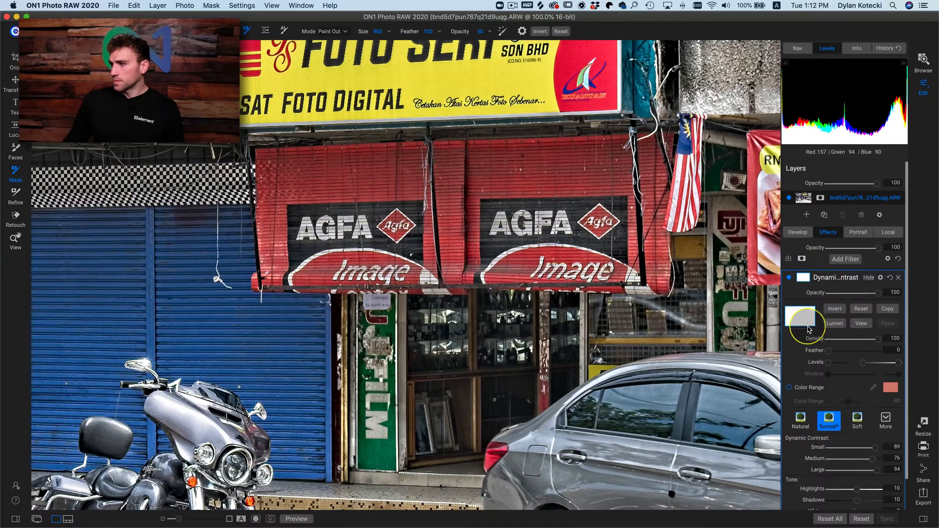
{"action": "scroll", "coordinate": [864, 374], "scroll_direction": "down", "scroll_amount": 2}
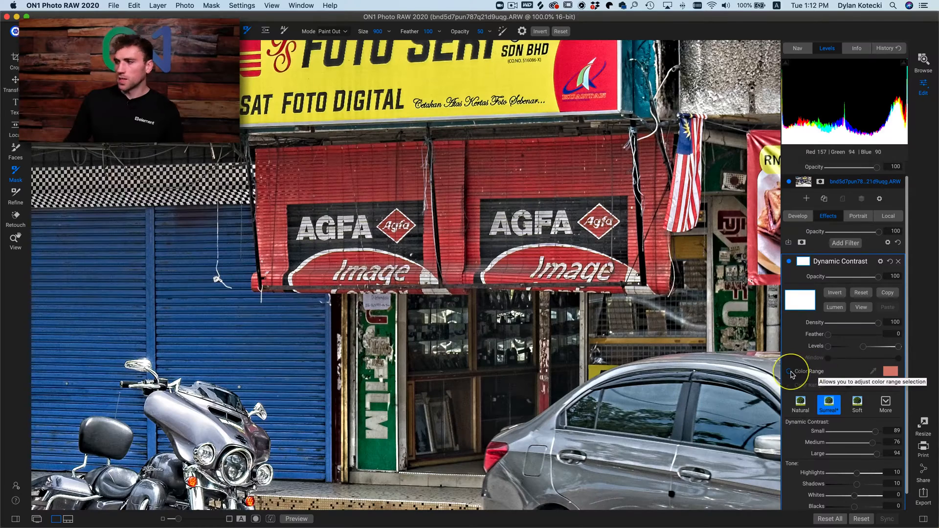
{"action": "left_click", "coordinate": [788, 372]}
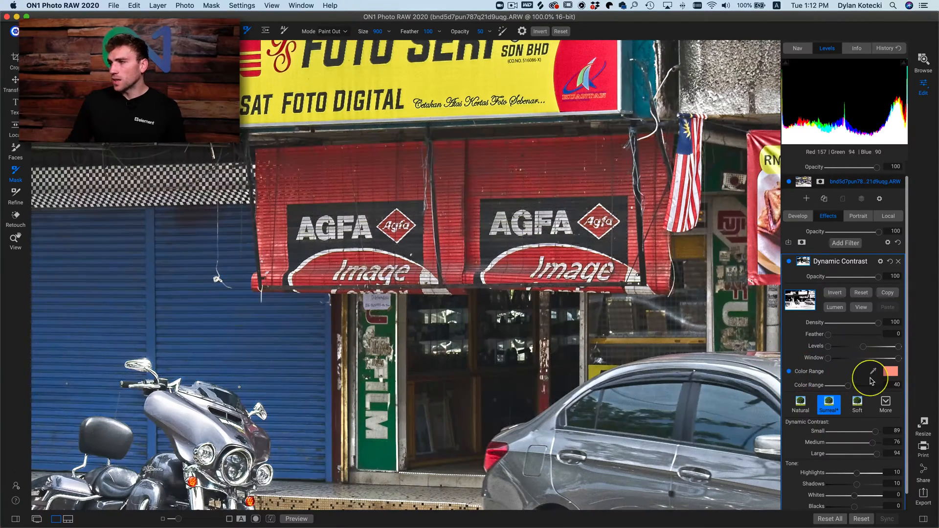
{"action": "left_click", "coordinate": [872, 371]}
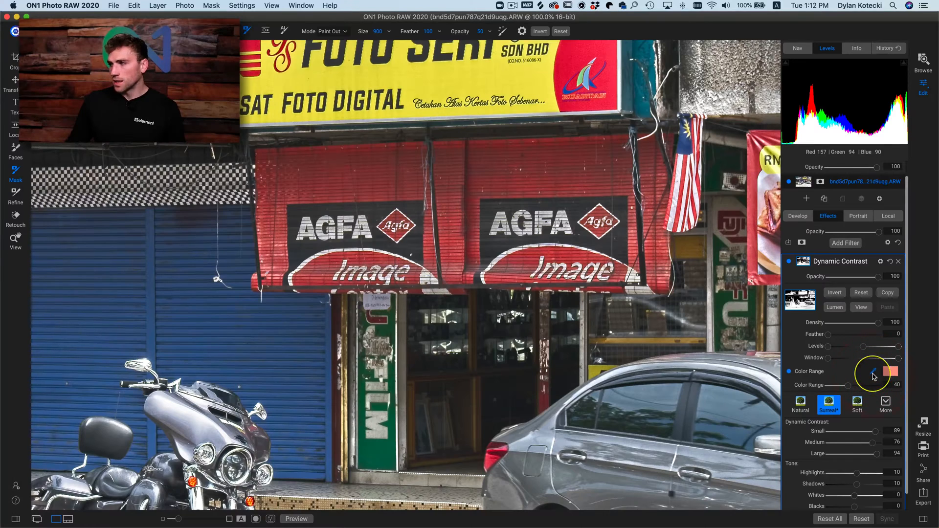
{"action": "left_click", "coordinate": [379, 190]}
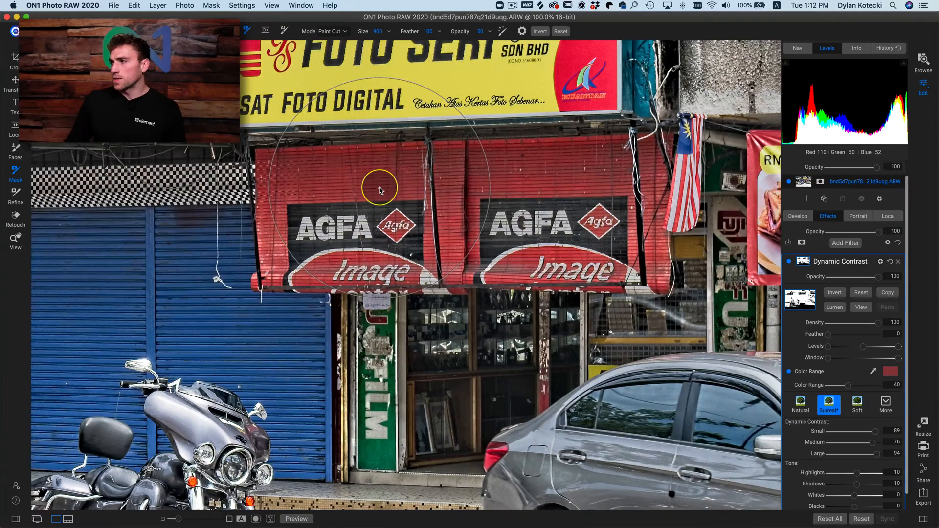
- Preview the Dynamic Contrast mask, narrow its Color Range to 13 to isolate the red awnings, and return to the photo
{"action": "left_click", "coordinate": [858, 308]}
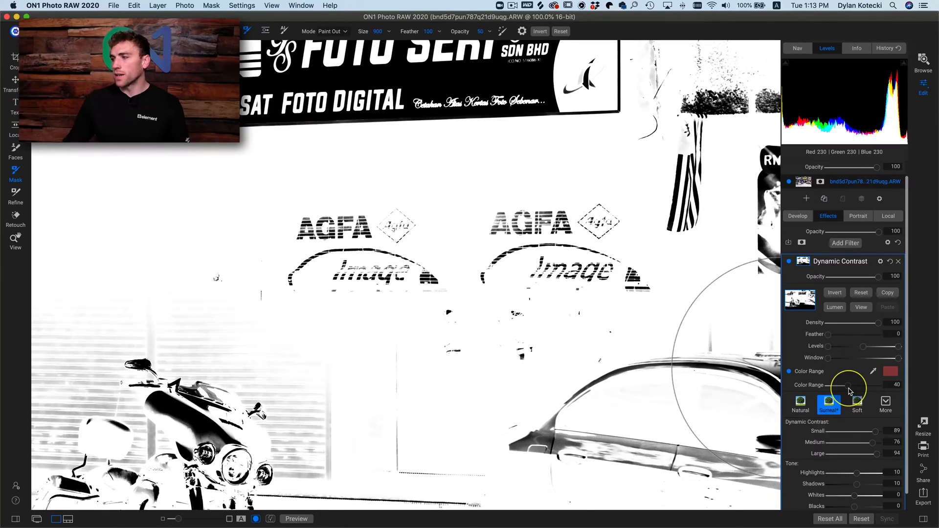
{"action": "left_click_drag", "start_coordinate": [849, 390], "coordinate": [836, 390]}
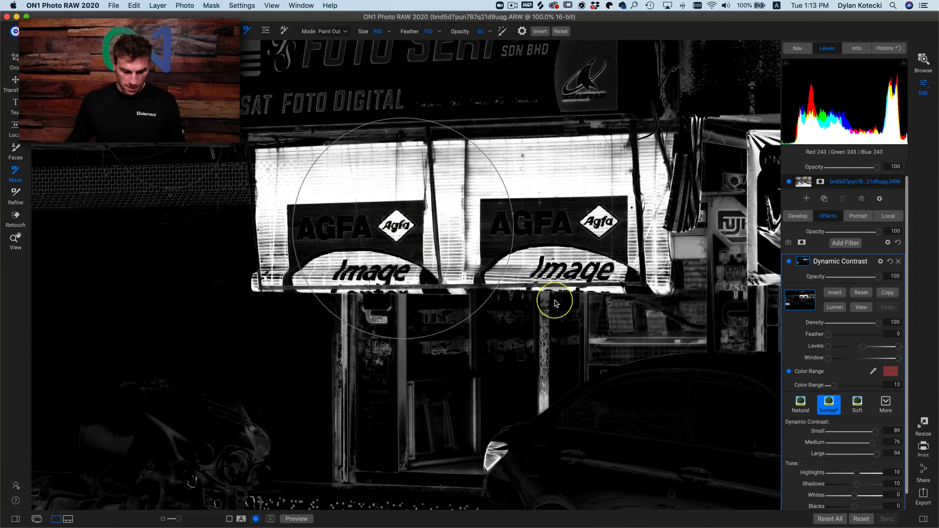
{"action": "left_click", "coordinate": [861, 308]}
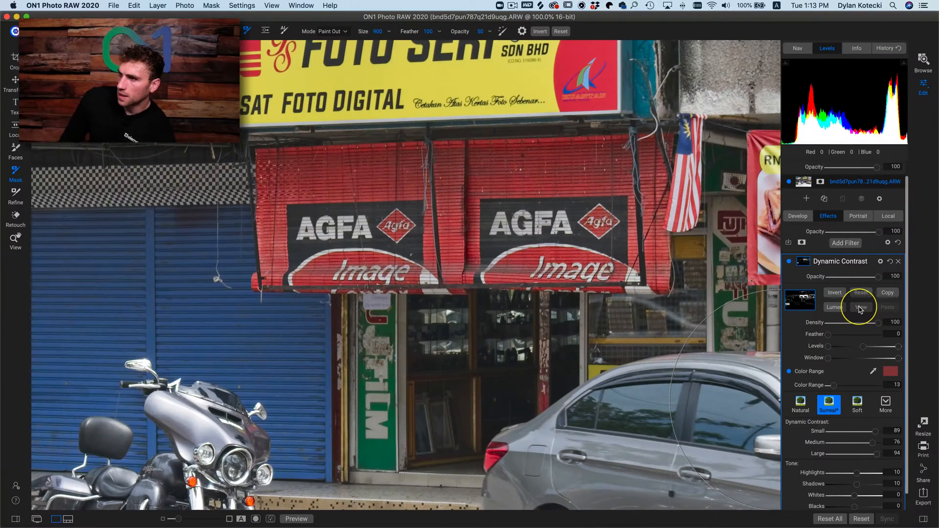
- Compare the awnings with and without the Dynamic Contrast filter, delete the filter and return to the whole photo
{"action": "left_click", "coordinate": [789, 264]}
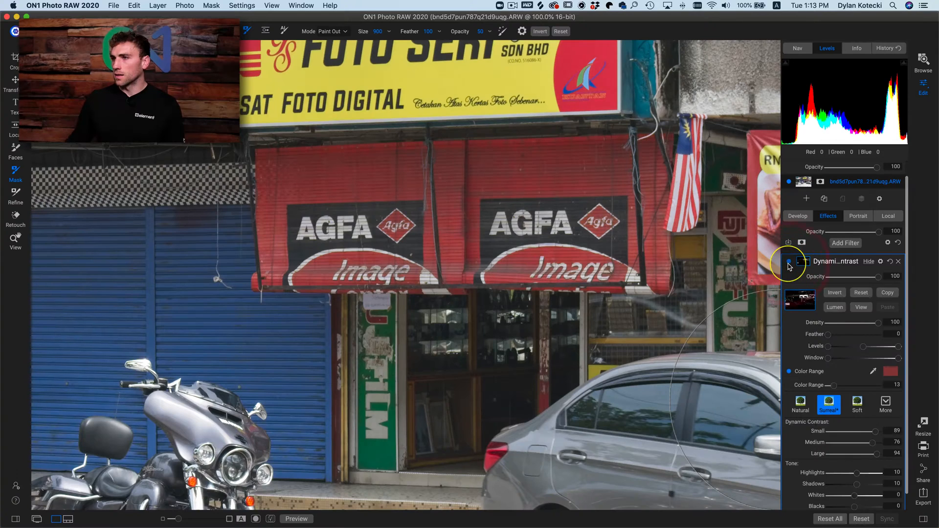
{"action": "left_click", "coordinate": [788, 264]}
{"action": "left_click", "coordinate": [789, 264]}
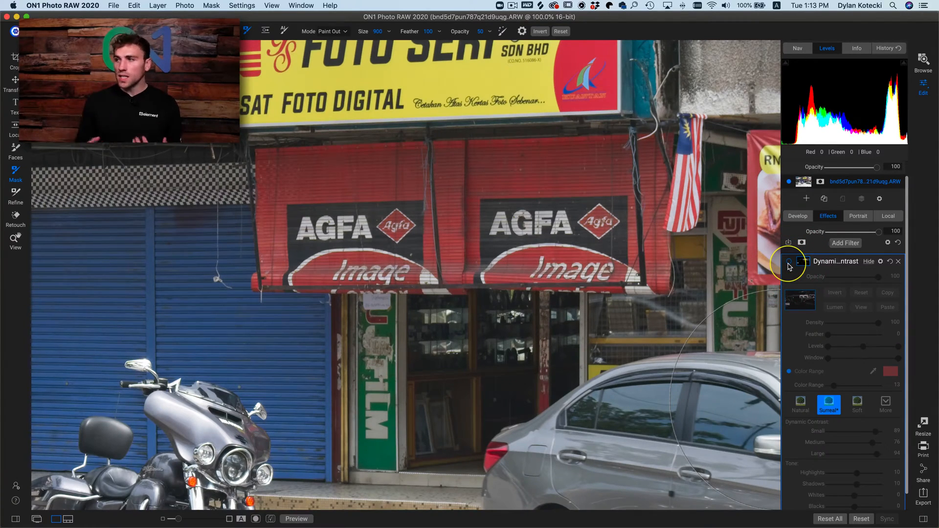
{"action": "left_click", "coordinate": [788, 264]}
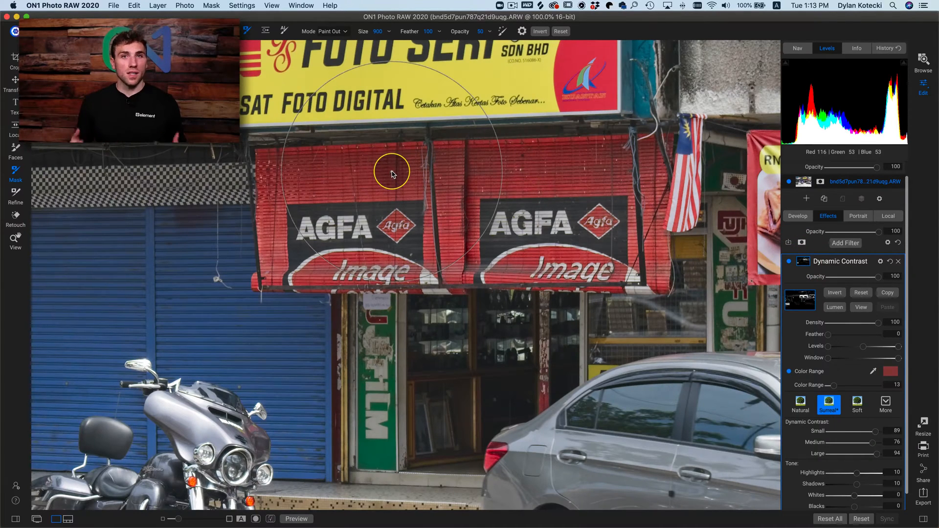
{"action": "left_click", "coordinate": [898, 264]}
{"action": "left_click", "coordinate": [478, 218]}
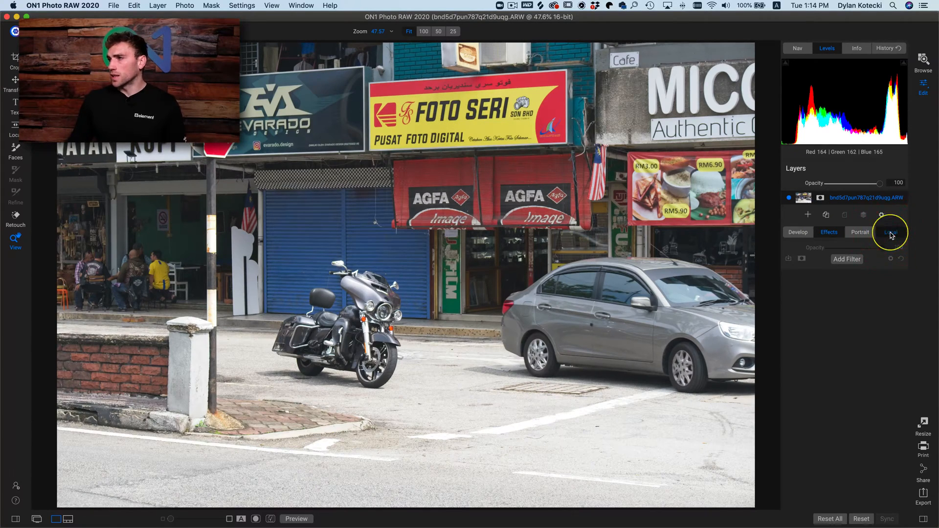
- Reset the local adjustment's exposure to 0 and mask it by Color Range, sampling the yellow of the FOTO SERI sign
{"action": "left_click", "coordinate": [891, 234]}
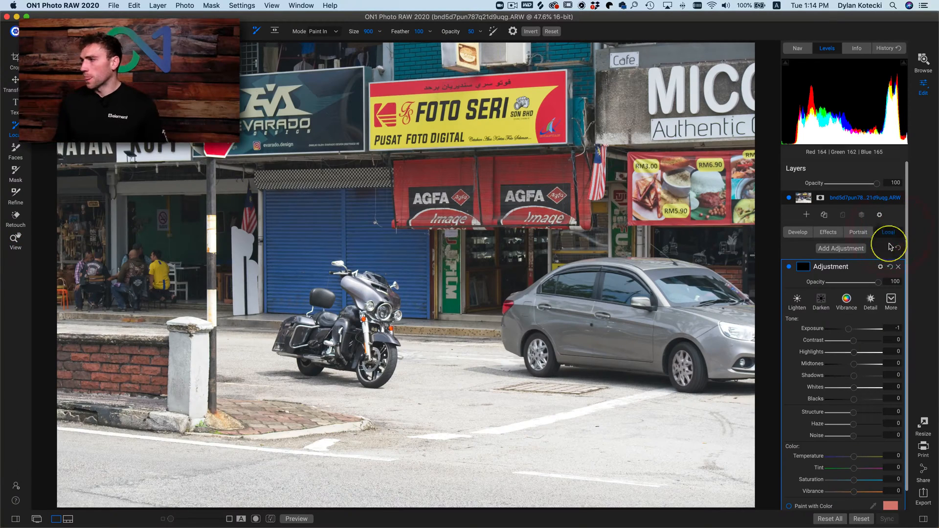
{"action": "double_click", "coordinate": [814, 330]}
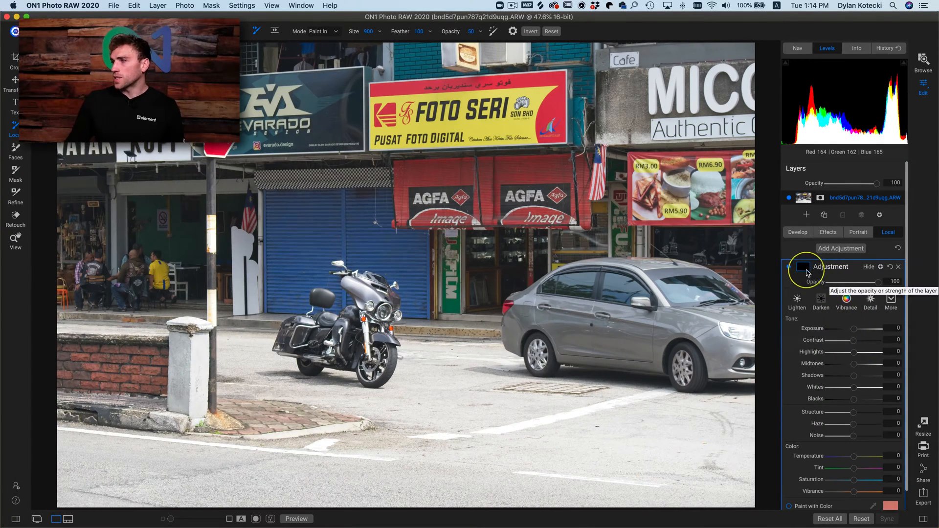
{"action": "left_click", "coordinate": [805, 270]}
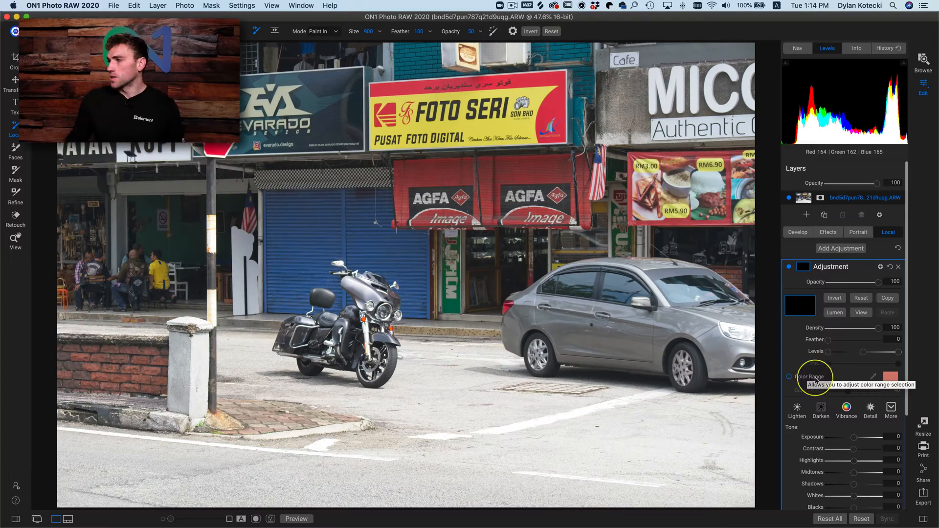
{"action": "left_click", "coordinate": [788, 378]}
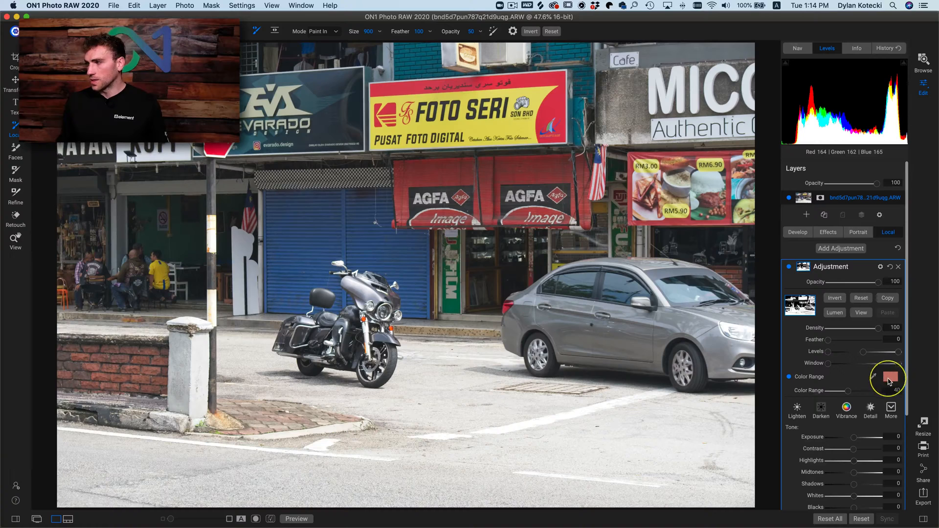
{"action": "left_click", "coordinate": [874, 378]}
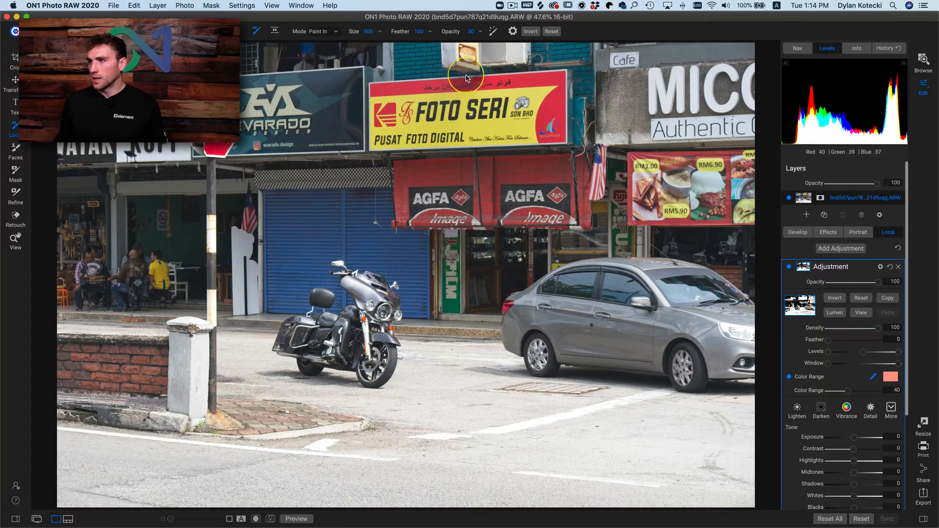
{"action": "left_click", "coordinate": [477, 126]}
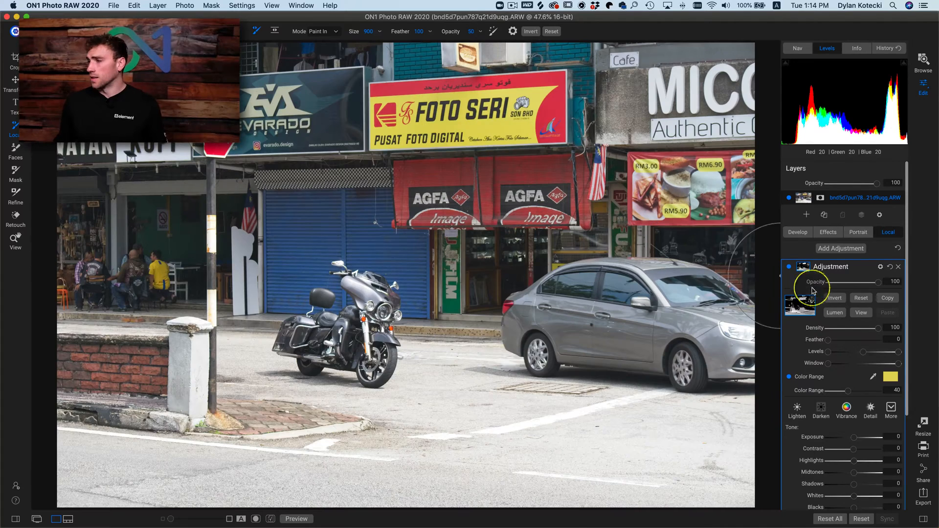
- Preview the local adjustment's mask, narrow its Color Range to 14 to isolate the yellow sign, and return to the photo
{"action": "left_click", "coordinate": [856, 312]}
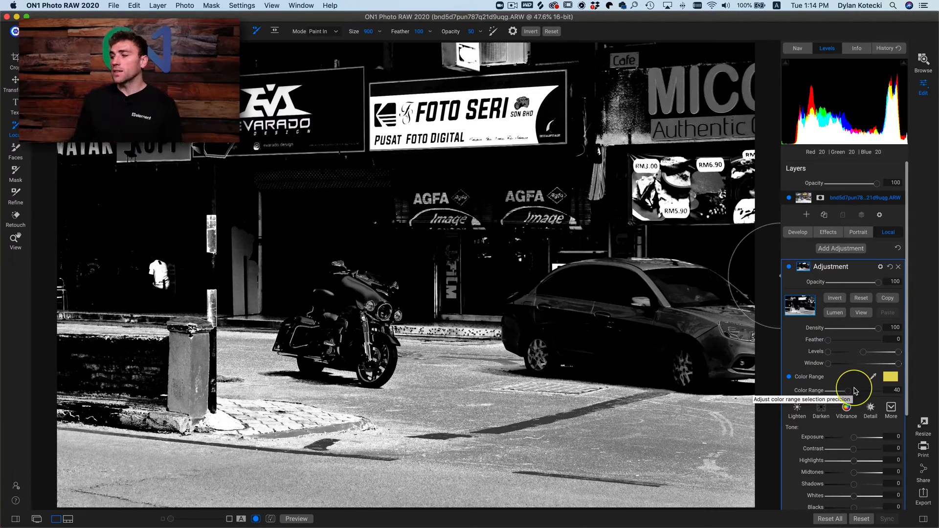
{"action": "left_click_drag", "start_coordinate": [855, 390], "coordinate": [833, 397]}
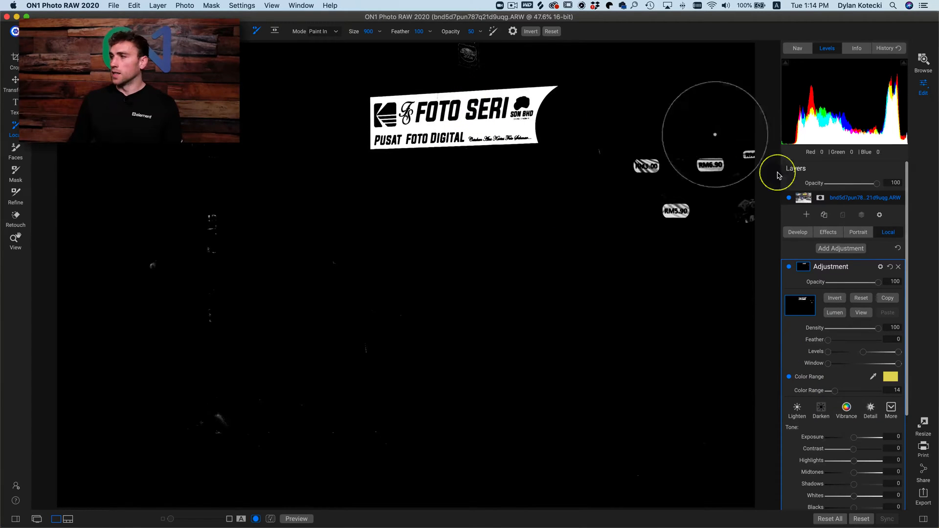
{"action": "left_click", "coordinate": [862, 313]}
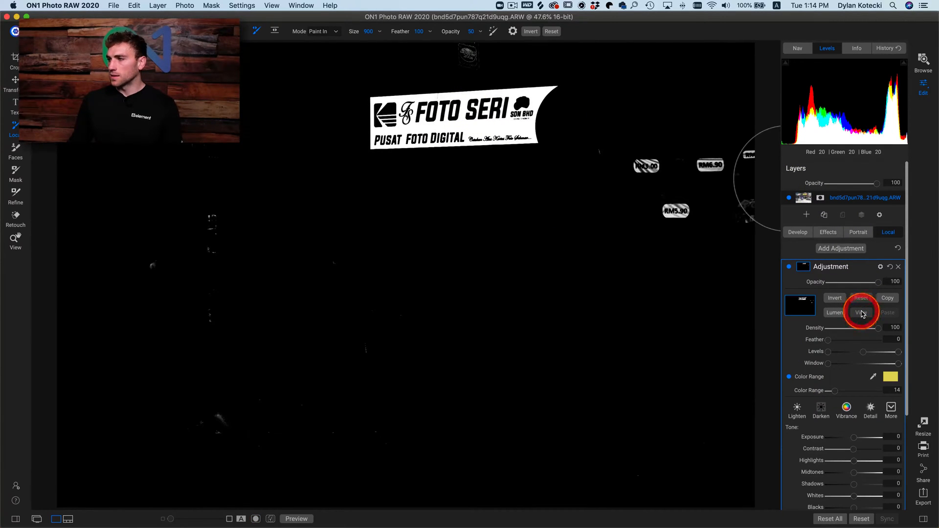
- Raise the masked local adjustment's exposure to 1.85 to brighten the yellow sign
{"action": "scroll", "coordinate": [849, 382], "scroll_direction": "down", "scroll_amount": 5}
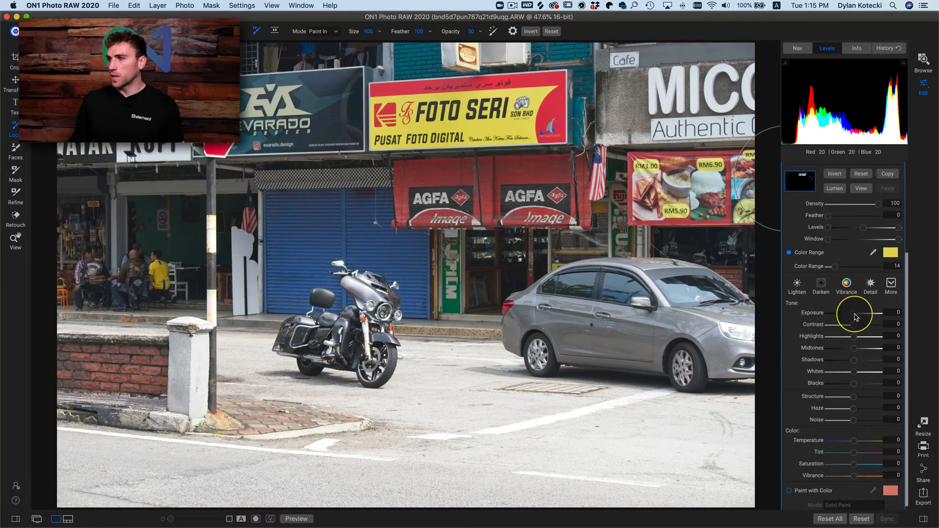
{"action": "mouse_move", "coordinate": [846, 314]}
{"action": "left_mouse_down"}
{"action": "mouse_move", "coordinate": [835, 313]}
{"action": "mouse_move", "coordinate": [864, 314]}
{"action": "left_mouse_up"}
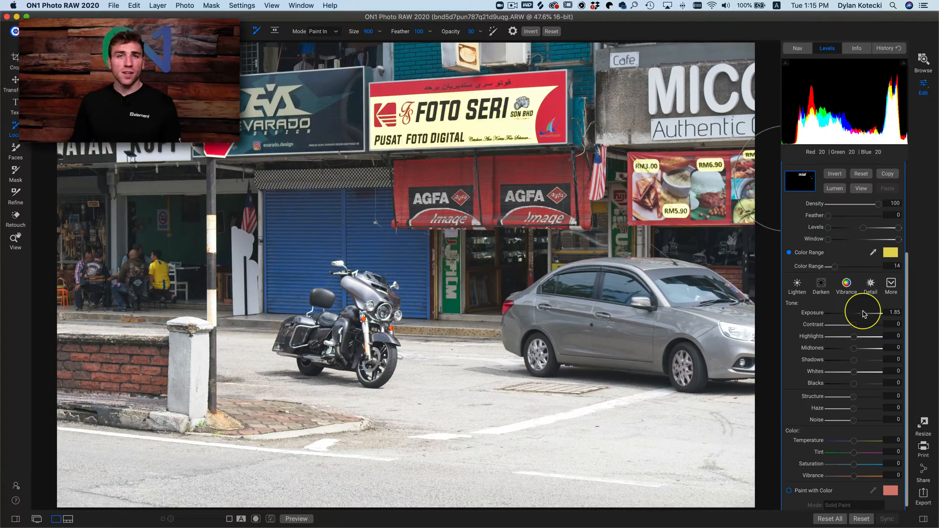
{"action": "left_click", "coordinate": [863, 314]}
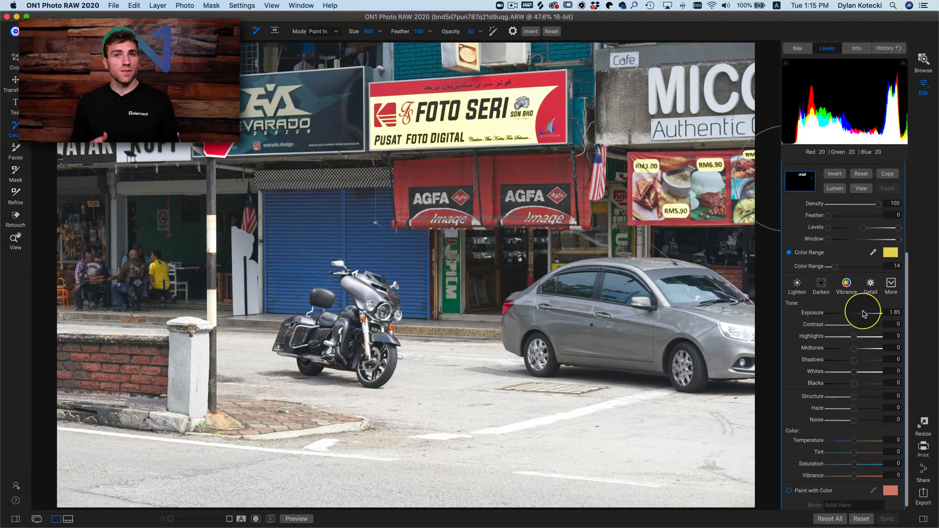
- Try a lower exposure and a saturation of 35 on the masked yellow sign, resetting both settings to 0
{"action": "double_click", "coordinate": [813, 313]}
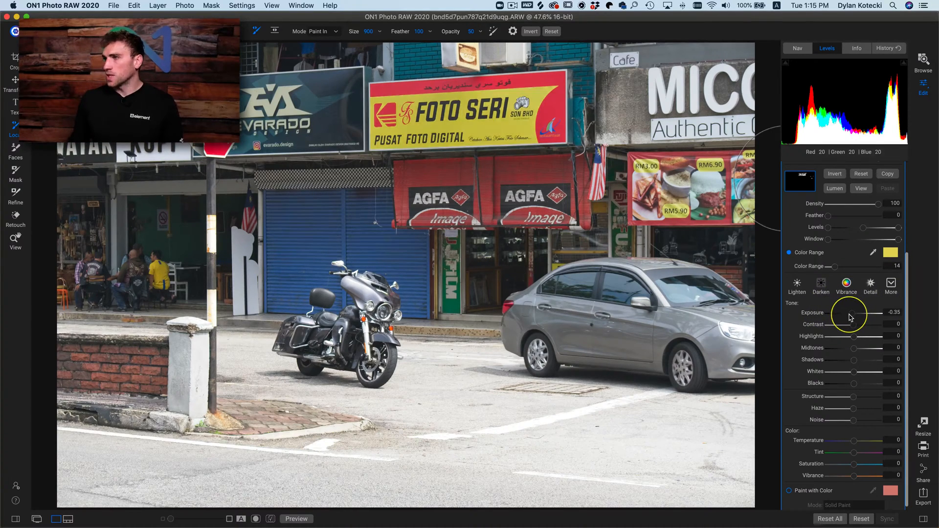
{"action": "left_click_drag", "start_coordinate": [851, 314], "coordinate": [812, 315]}
{"action": "double_click", "coordinate": [811, 314]}
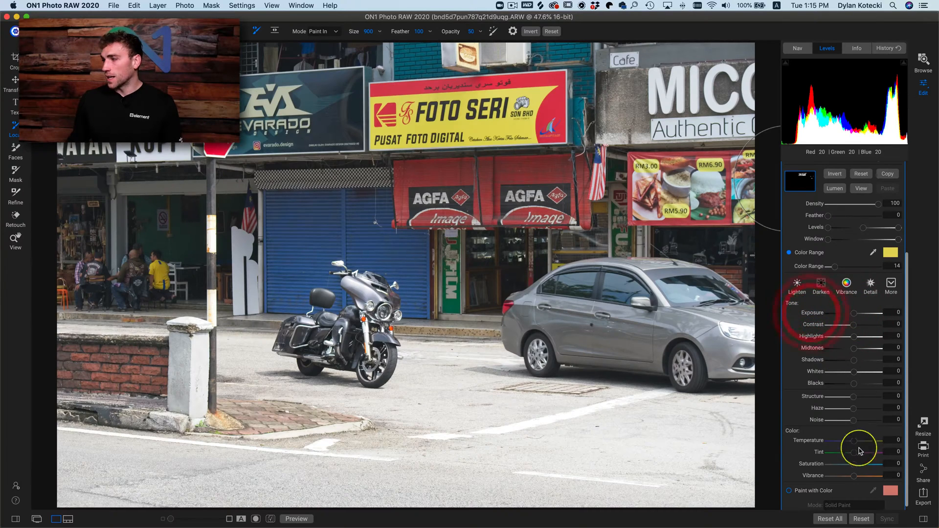
{"action": "left_click_drag", "start_coordinate": [857, 465], "coordinate": [864, 467]}
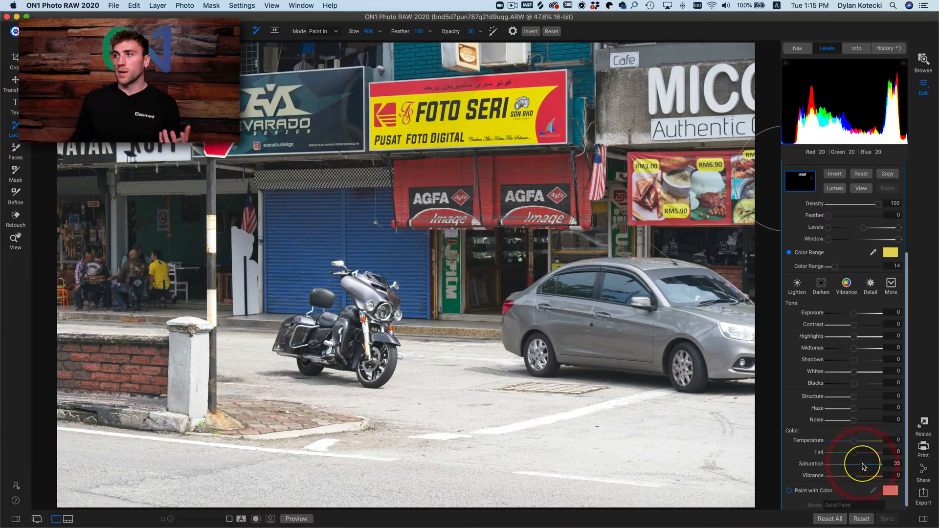
{"action": "double_click", "coordinate": [813, 465]}
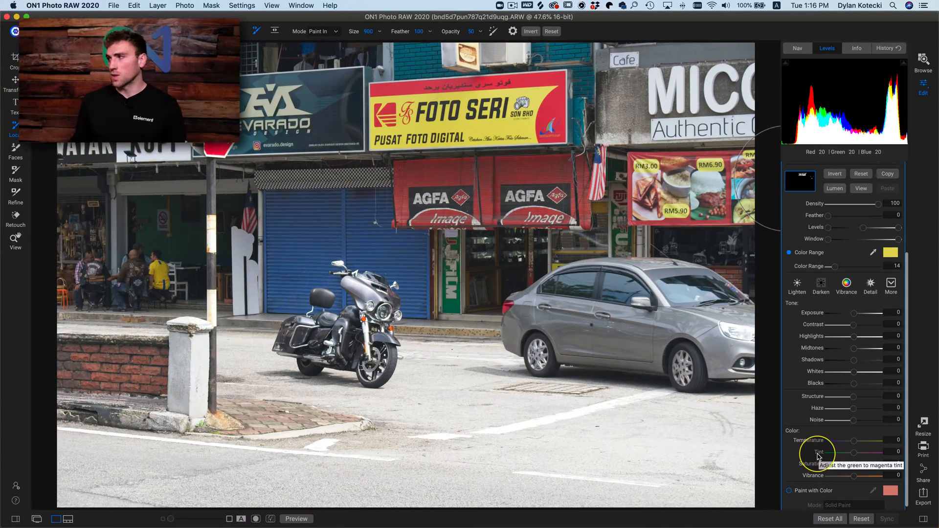
- Reset all edits on the street photo and open the blue car photo wdNbiwPazg.arw for editing
{"action": "left_click", "coordinate": [829, 519]}
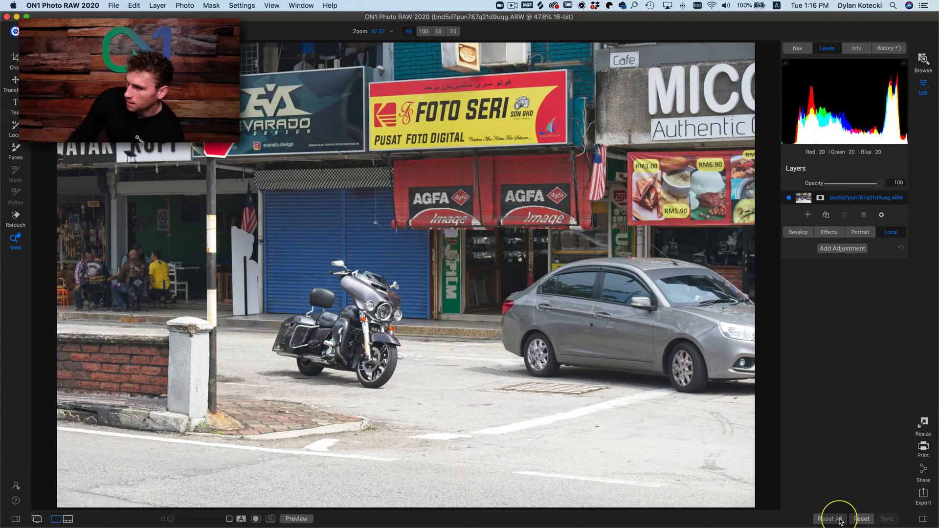
{"action": "key", "text": "n"}
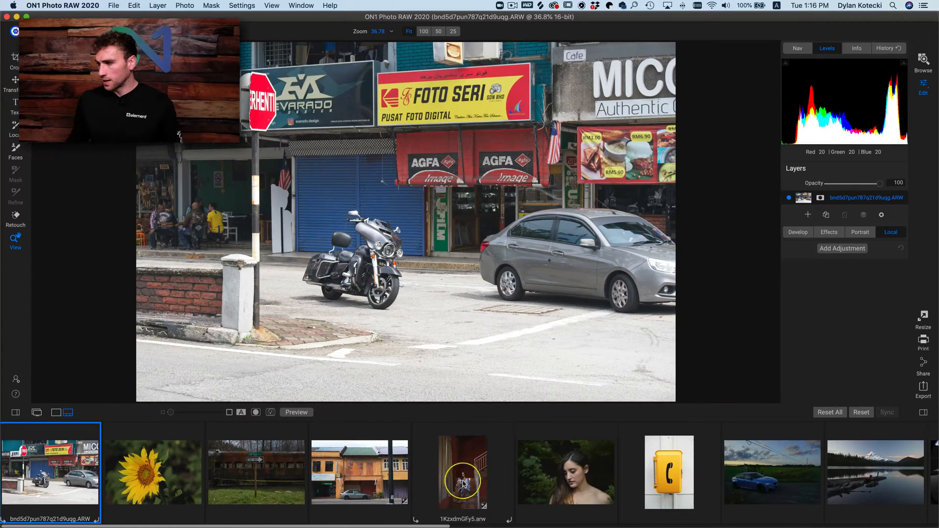
{"action": "scroll", "coordinate": [538, 489], "scroll_direction": "right", "scroll_amount": 5}
{"action": "left_click", "coordinate": [637, 473]}
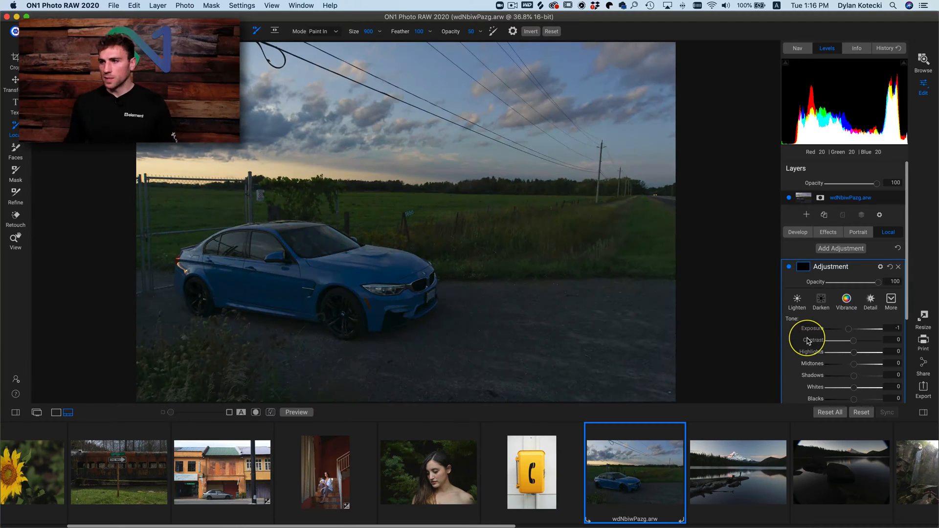
{"action": "key", "text": "e"}
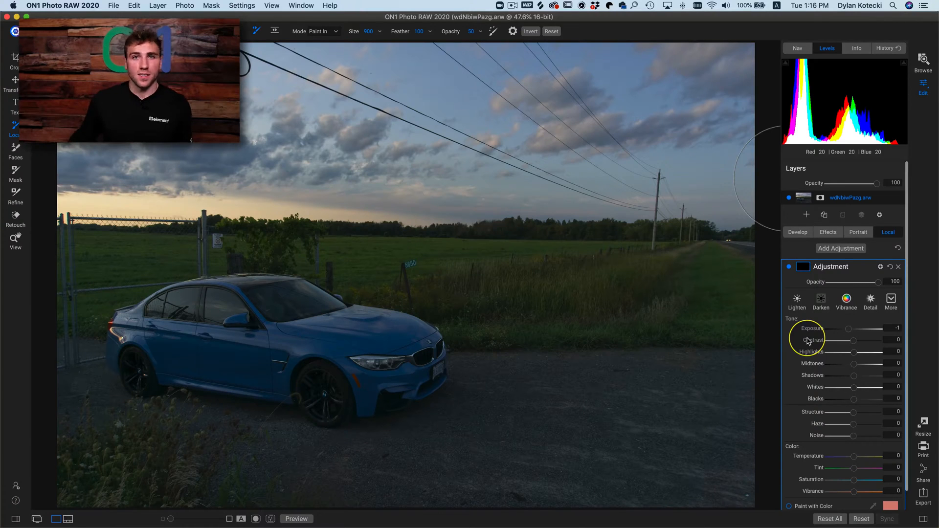
- Develop the car photo with the ON1 Portrait camera profile, contrast 19 and shadows 18, and compare it with the original
{"action": "left_click", "coordinate": [799, 234]}
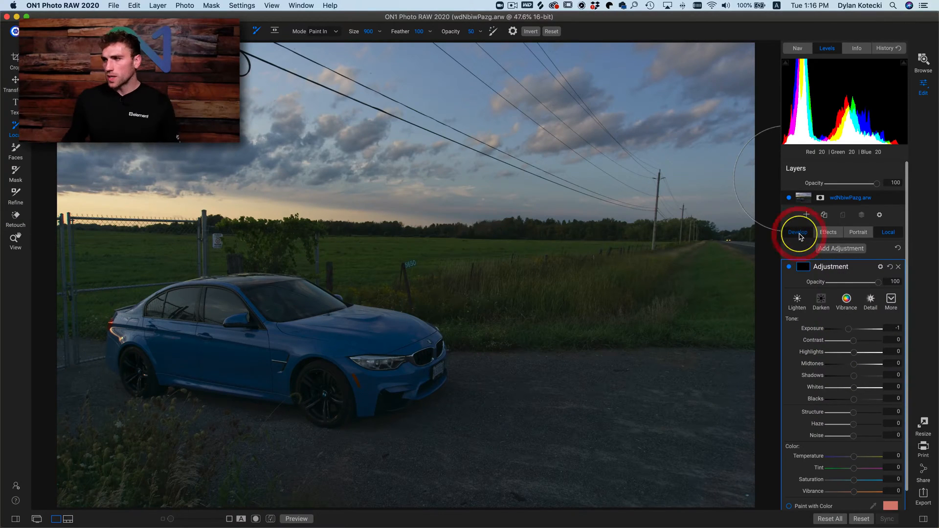
{"action": "left_click", "coordinate": [839, 292]}
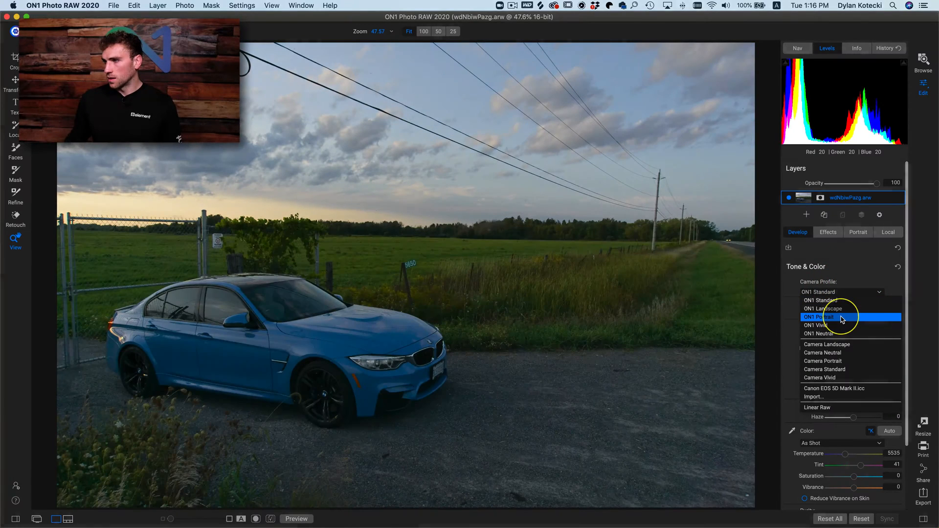
{"action": "left_click", "coordinate": [841, 319]}
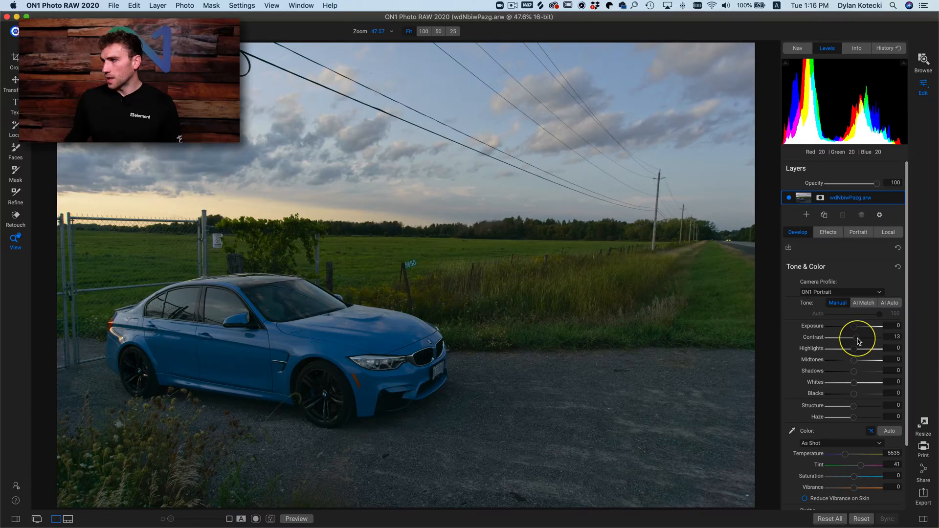
{"action": "left_click_drag", "start_coordinate": [857, 339], "coordinate": [861, 338]}
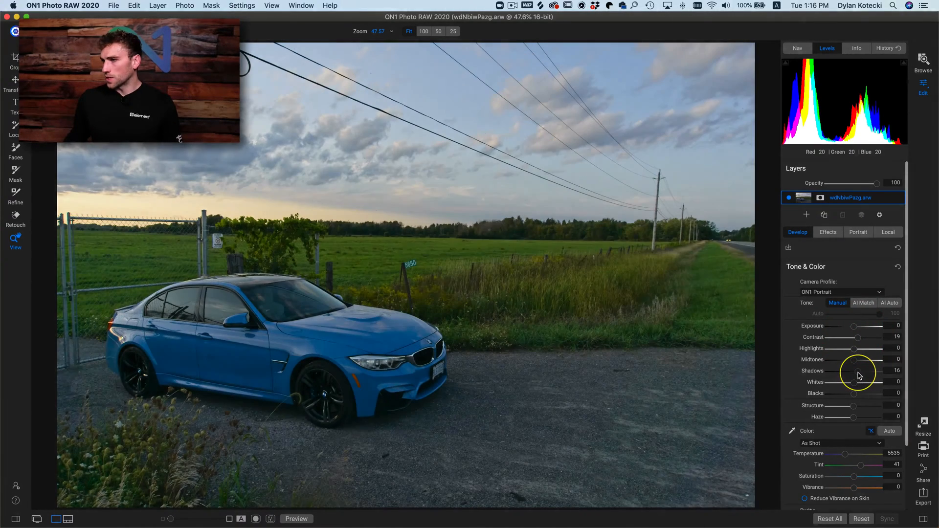
{"action": "left_click_drag", "start_coordinate": [857, 376], "coordinate": [858, 375]}
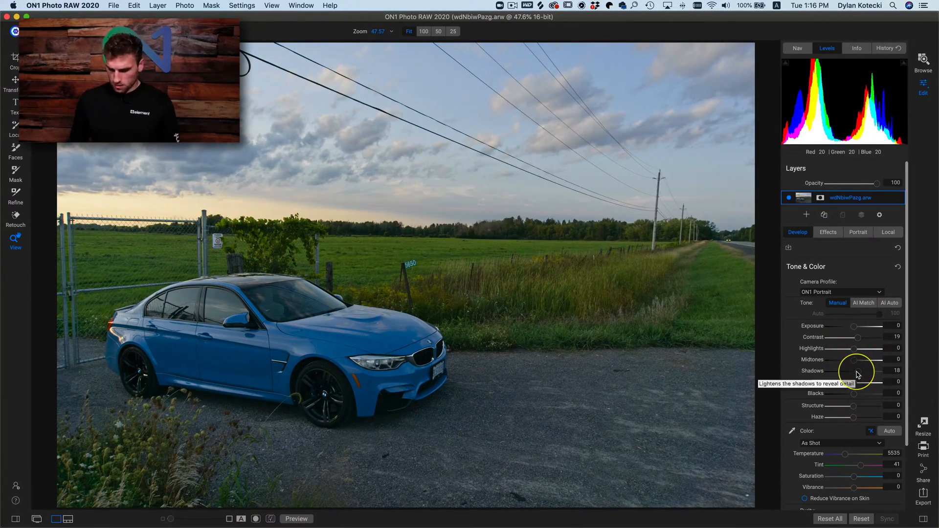
{"action": "key", "text": "backslash"}
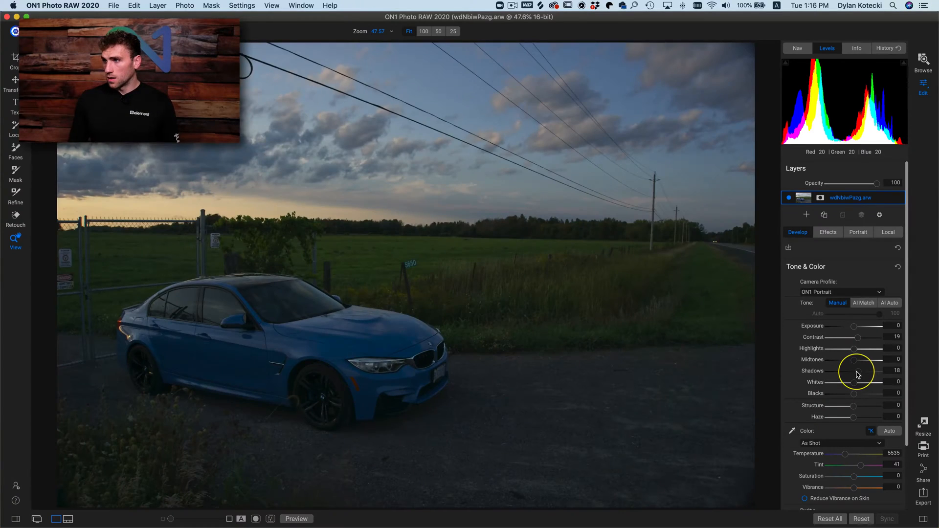
{"action": "key", "text": "backslash"}
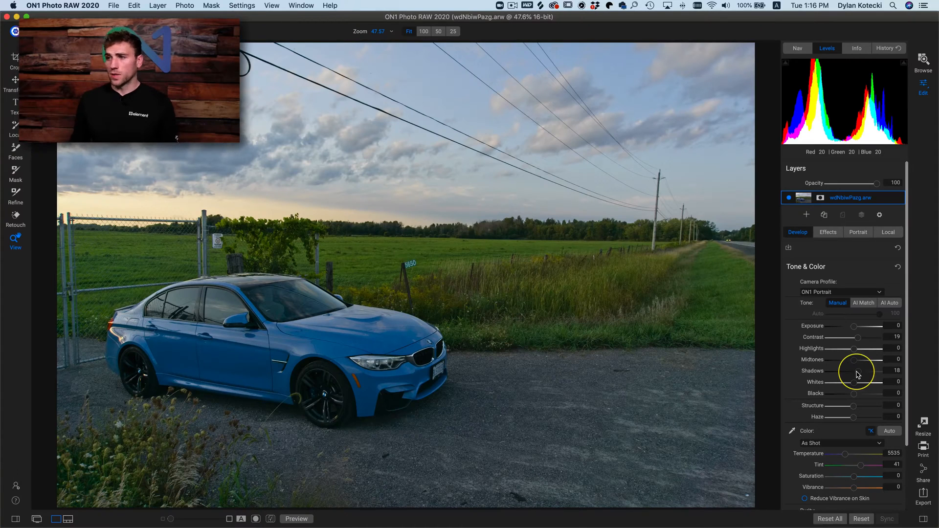
{"action": "scroll", "coordinate": [858, 375], "scroll_direction": "down", "scroll_amount": 1}
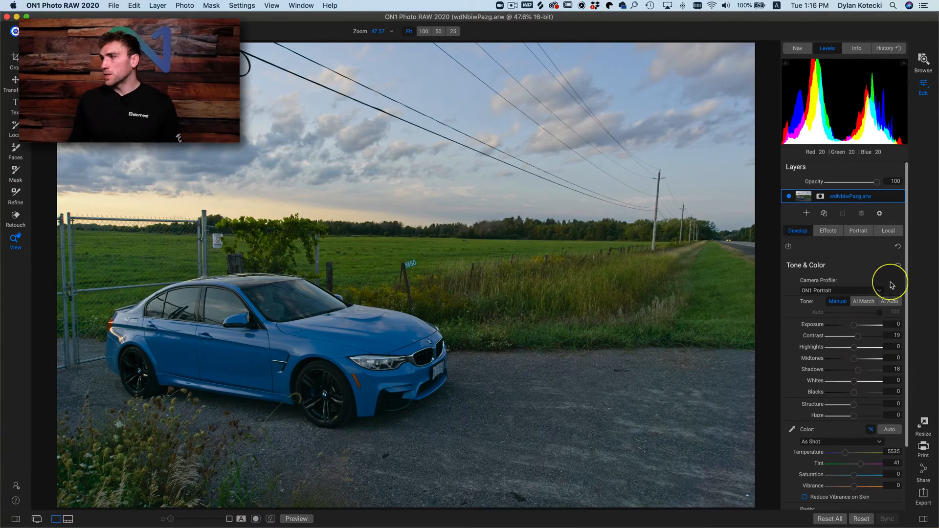
- Reset the car photo's local adjustment exposure to 0 and mask it by Color Range, sampling the blue of the hood
{"action": "left_click", "coordinate": [890, 233]}
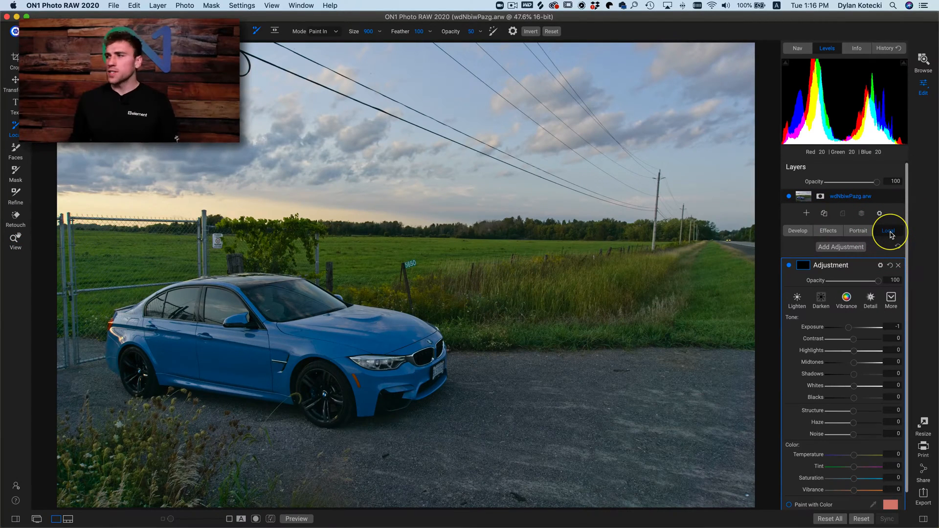
{"action": "scroll", "coordinate": [869, 284], "scroll_direction": "down", "scroll_amount": 3}
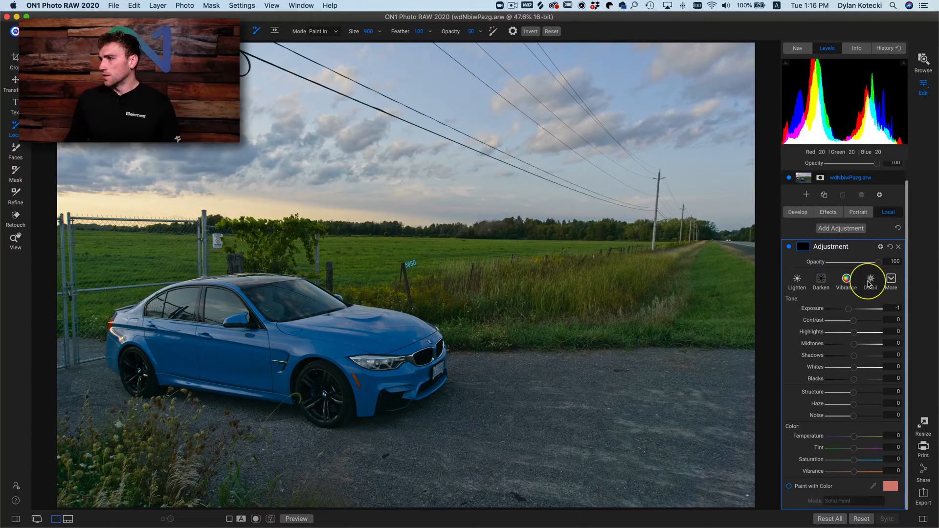
{"action": "scroll", "coordinate": [869, 284], "scroll_direction": "up", "scroll_amount": 3}
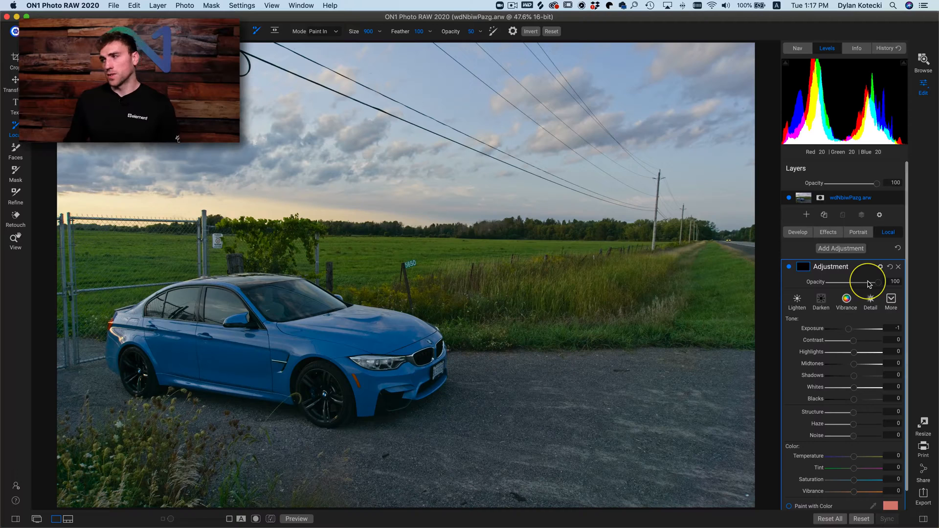
{"action": "left_click", "coordinate": [807, 268]}
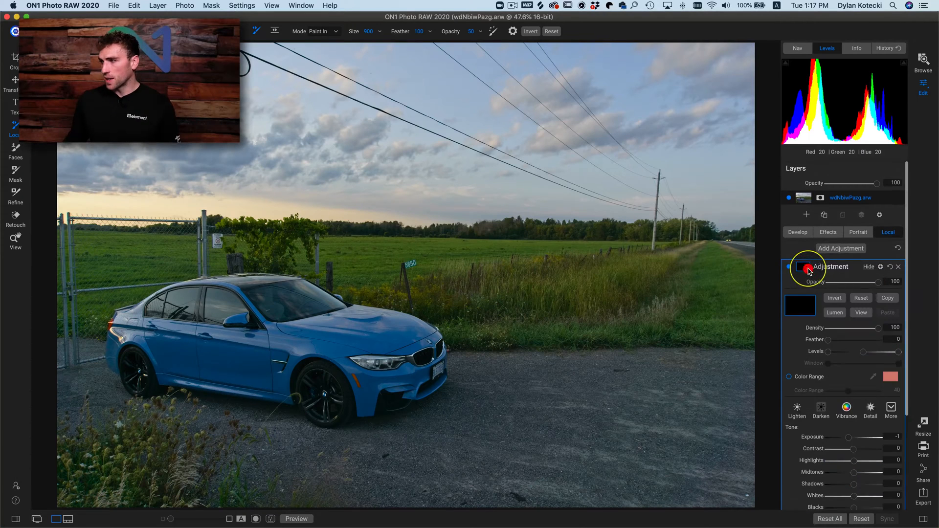
{"action": "double_click", "coordinate": [820, 439]}
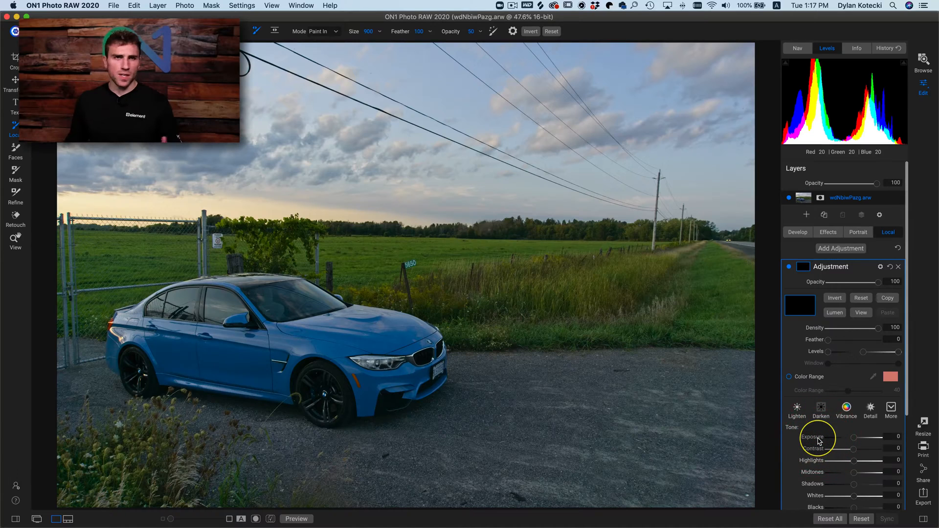
{"action": "left_click", "coordinate": [789, 377]}
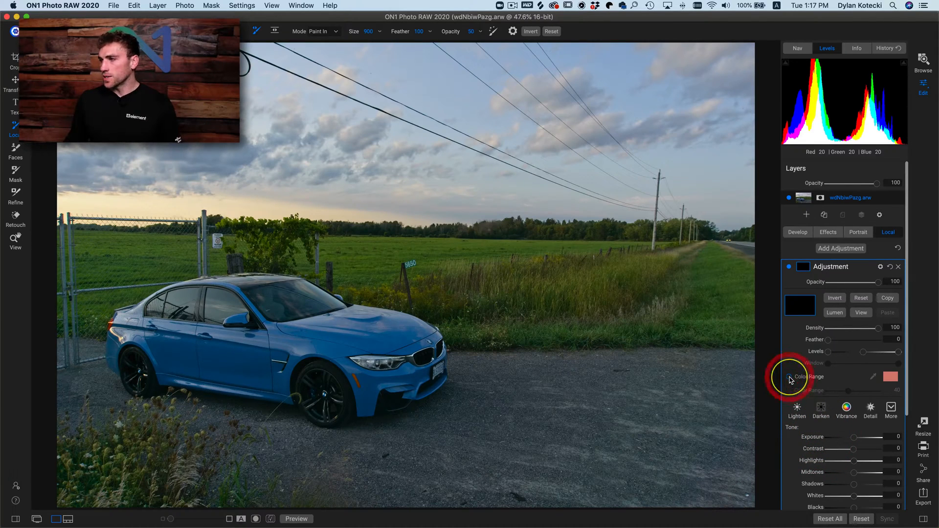
{"action": "left_click", "coordinate": [874, 380]}
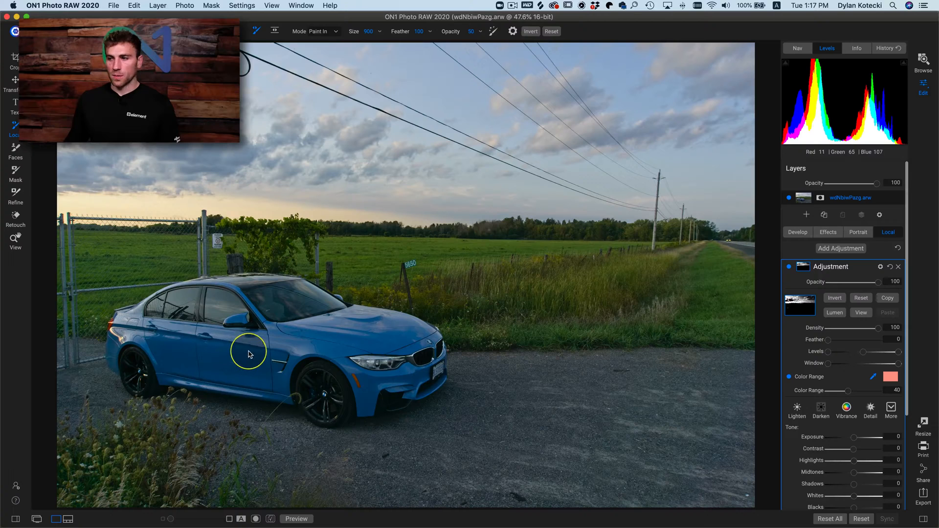
{"action": "left_click", "coordinate": [344, 342]}
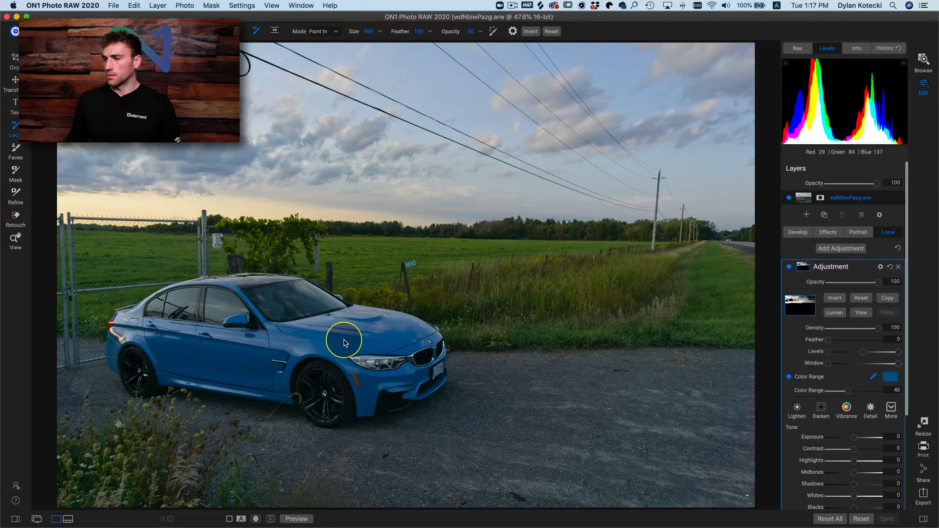
- Preview the local adjustment's mask and narrow its Color Range to 26
{"action": "left_click", "coordinate": [862, 314]}
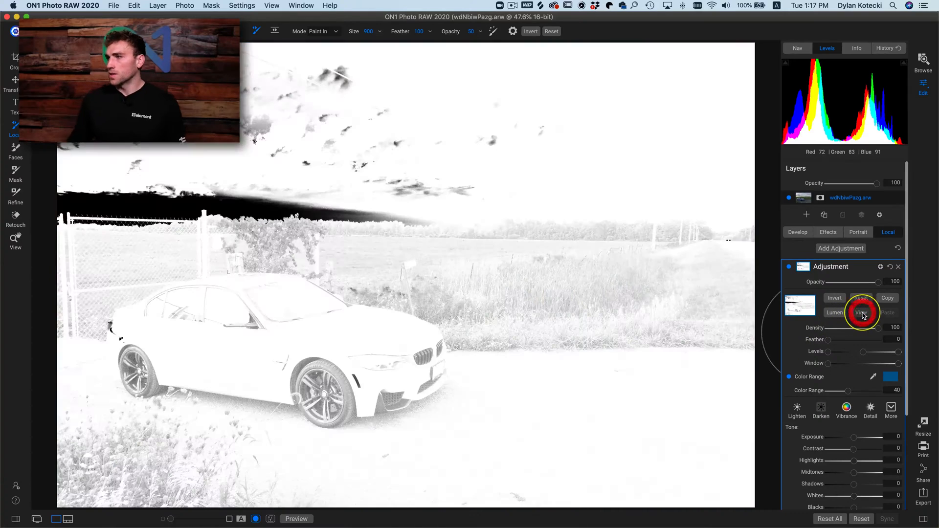
{"action": "left_click", "coordinate": [844, 394]}
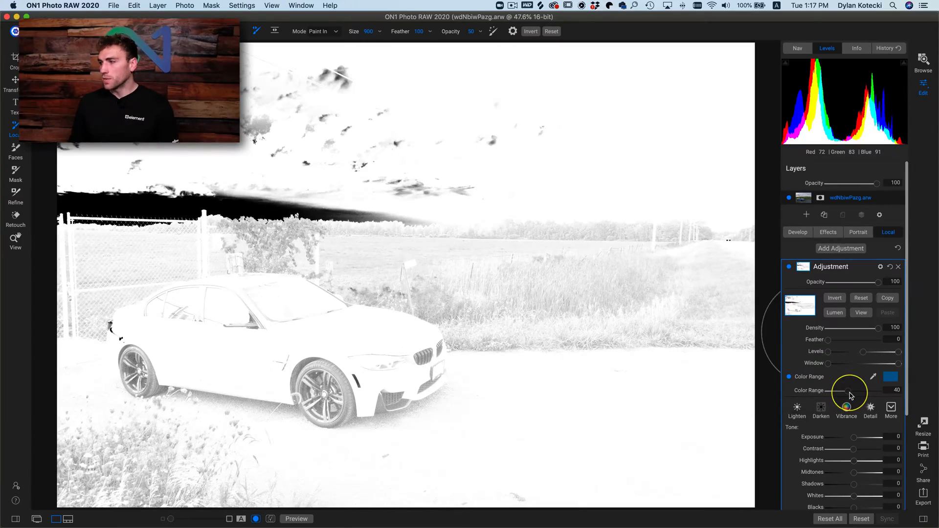
{"action": "left_click_drag", "start_coordinate": [846, 395], "coordinate": [838, 395]}
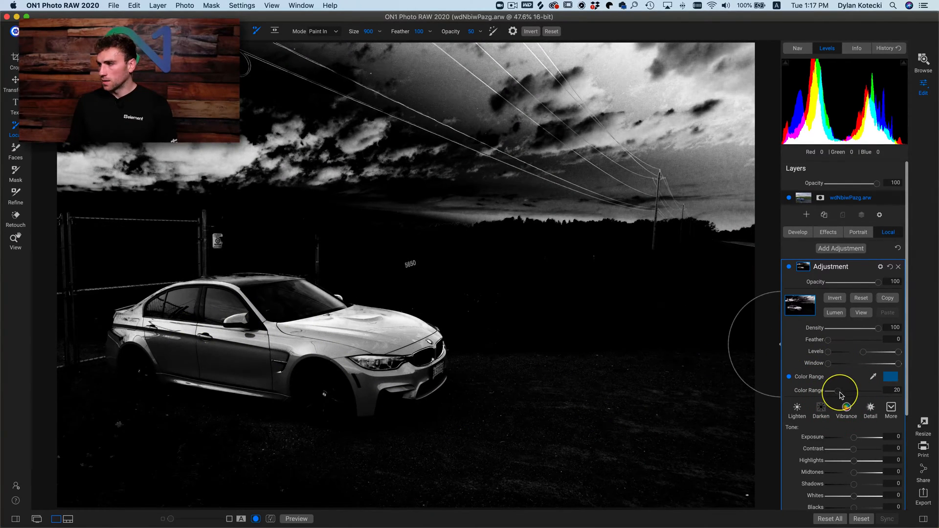
{"action": "left_click_drag", "start_coordinate": [837, 393], "coordinate": [841, 396]}
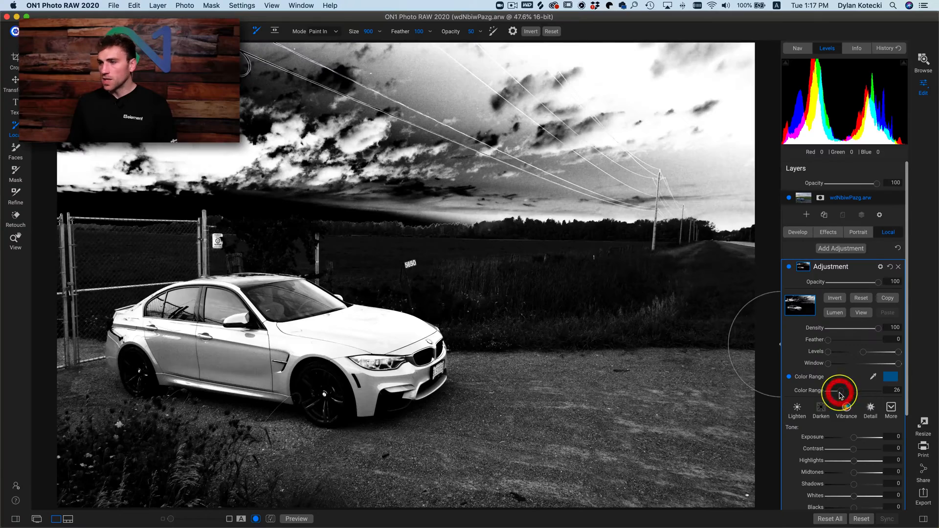
- Resample the Color Range from the darker blue on the car's side and narrow the range to 11
{"action": "left_click", "coordinate": [874, 378]}
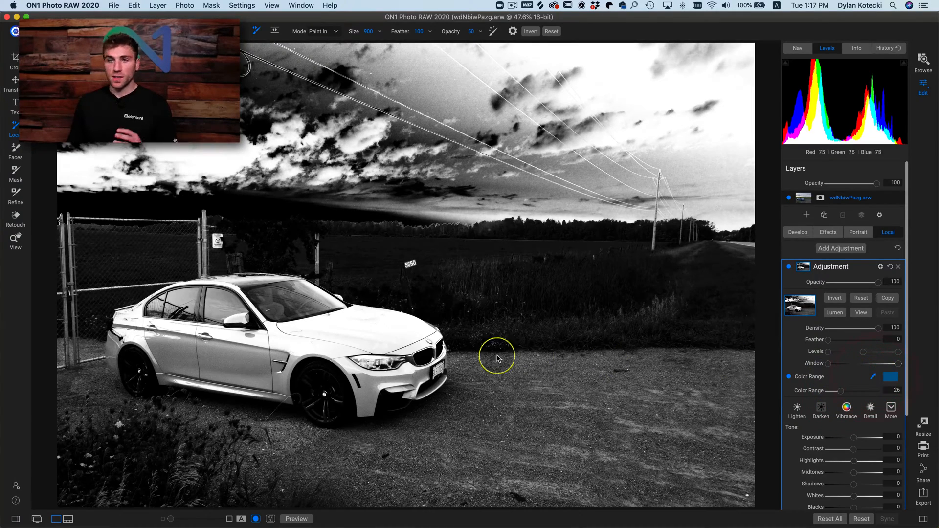
{"action": "left_click", "coordinate": [232, 356]}
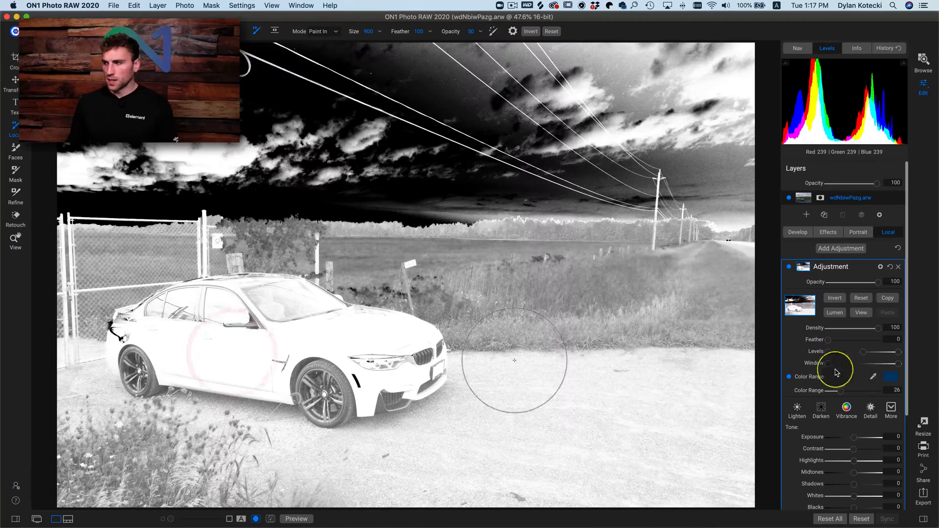
{"action": "left_click_drag", "start_coordinate": [840, 397], "coordinate": [834, 396]}
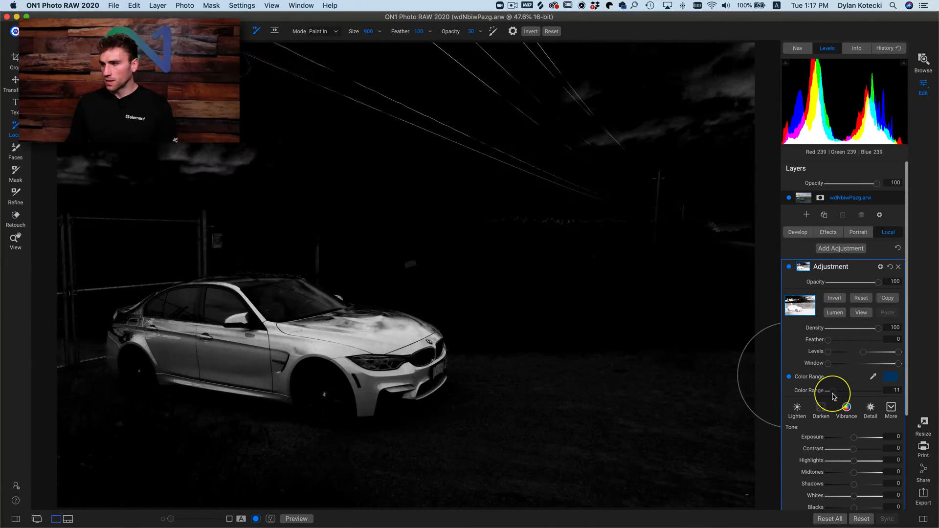
{"action": "left_click_drag", "start_coordinate": [834, 396], "coordinate": [833, 397]}
- Fine-tune the Color Range's target colour on the colour wheel to a deeper, slightly darker blue and close the colour picker
{"action": "left_click", "coordinate": [888, 377]}
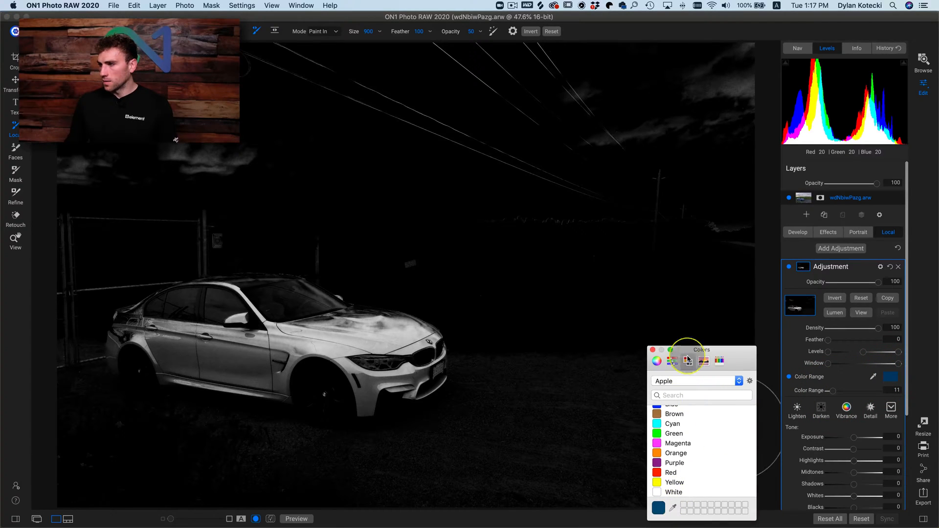
{"action": "left_click", "coordinate": [657, 361]}
{"action": "left_click_drag", "start_coordinate": [706, 351], "coordinate": [637, 236]}
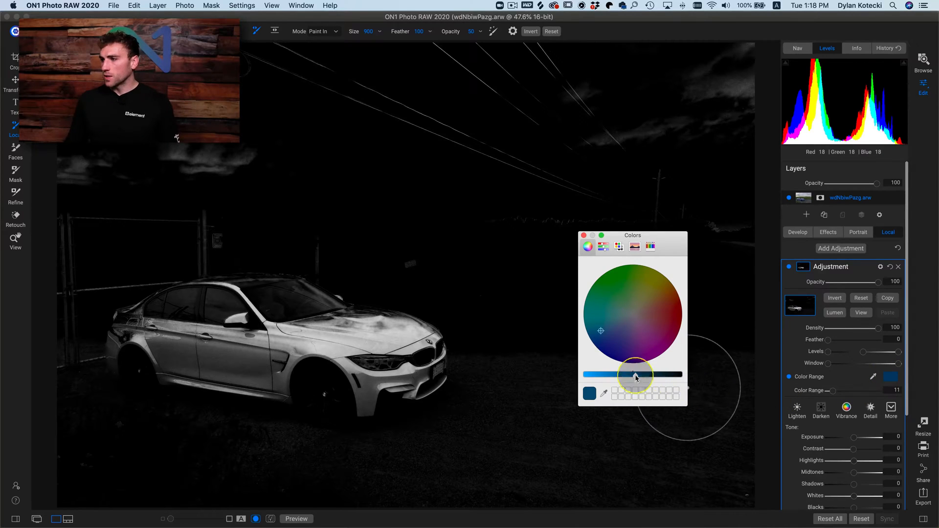
{"action": "left_click_drag", "start_coordinate": [602, 332], "coordinate": [592, 337]}
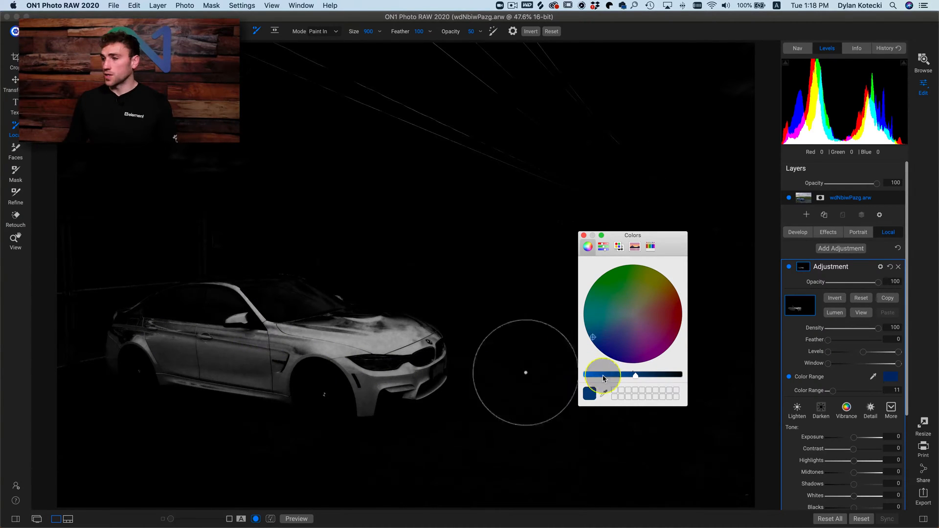
{"action": "left_click", "coordinate": [634, 375]}
{"action": "left_click_drag", "start_coordinate": [632, 379], "coordinate": [639, 378]}
{"action": "left_click", "coordinate": [583, 236]}
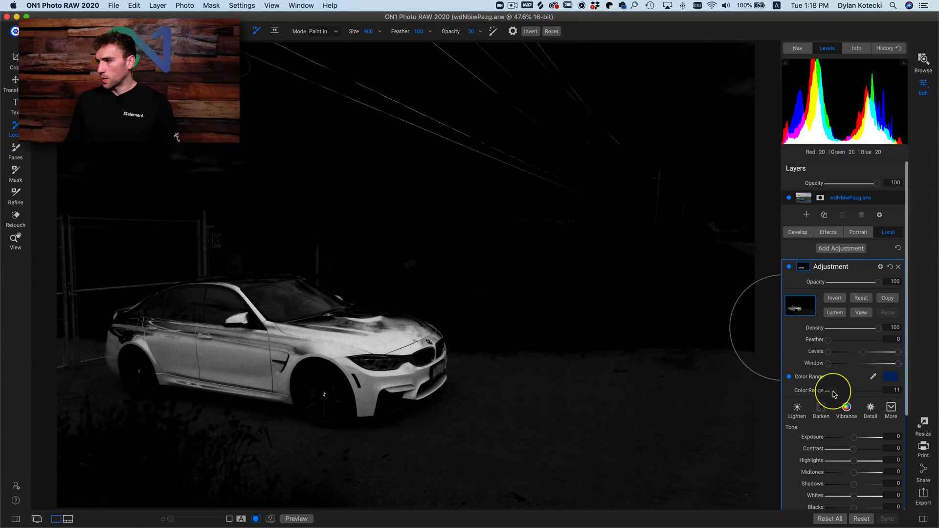
- Widen the Color Range to 13 and paint the background around the car out of the mask at 100 brush opacity
{"action": "left_click_drag", "start_coordinate": [835, 394], "coordinate": [836, 394]}
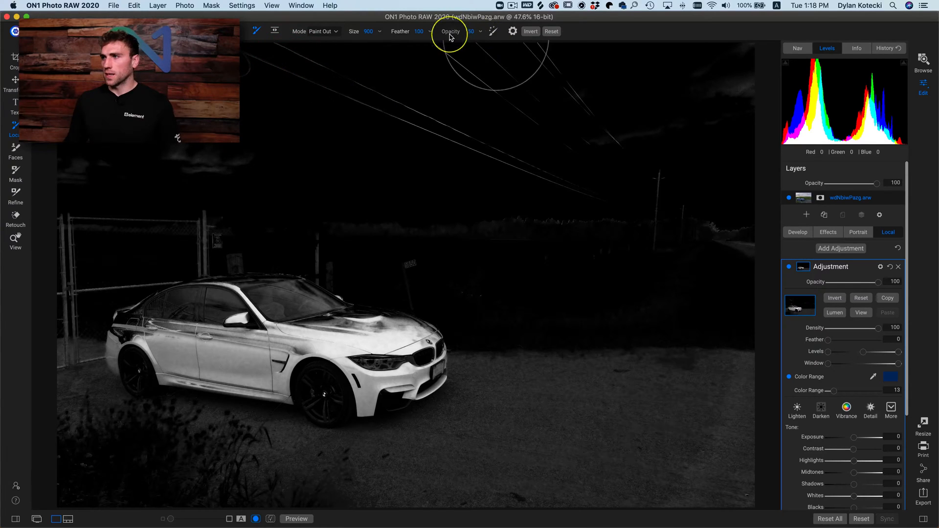
{"action": "left_click_drag", "start_coordinate": [450, 34], "coordinate": [543, 34]}
{"action": "mouse_move", "coordinate": [230, 61]}
{"action": "left_mouse_down"}
{"action": "mouse_move", "coordinate": [561, 60]}
{"action": "mouse_move", "coordinate": [372, 79]}
{"action": "mouse_move", "coordinate": [592, 162]}
{"action": "mouse_move", "coordinate": [532, 189]}
{"action": "mouse_move", "coordinate": [665, 95]}
{"action": "mouse_move", "coordinate": [765, 97]}
{"action": "mouse_move", "coordinate": [688, 518]}
{"action": "mouse_move", "coordinate": [602, 367]}
{"action": "mouse_move", "coordinate": [538, 402]}
{"action": "mouse_move", "coordinate": [686, 419]}
{"action": "mouse_move", "coordinate": [698, 455]}
{"action": "mouse_move", "coordinate": [738, 478]}
{"action": "mouse_move", "coordinate": [383, 493]}
{"action": "mouse_move", "coordinate": [237, 487]}
{"action": "mouse_move", "coordinate": [90, 450]}
{"action": "mouse_move", "coordinate": [74, 468]}
{"action": "mouse_move", "coordinate": [260, 491]}
{"action": "mouse_move", "coordinate": [435, 487]}
{"action": "mouse_move", "coordinate": [513, 447]}
{"action": "mouse_move", "coordinate": [428, 474]}
{"action": "mouse_move", "coordinate": [511, 392]}
{"action": "mouse_move", "coordinate": [527, 333]}
{"action": "mouse_move", "coordinate": [489, 407]}
{"action": "mouse_move", "coordinate": [451, 440]}
{"action": "mouse_move", "coordinate": [367, 476]}
{"action": "mouse_move", "coordinate": [277, 469]}
{"action": "mouse_move", "coordinate": [121, 430]}
{"action": "mouse_move", "coordinate": [69, 430]}
{"action": "mouse_move", "coordinate": [63, 294]}
{"action": "mouse_move", "coordinate": [125, 176]}
{"action": "mouse_move", "coordinate": [336, 168]}
{"action": "mouse_move", "coordinate": [138, 212]}
{"action": "mouse_move", "coordinate": [388, 237]}
{"action": "mouse_move", "coordinate": [574, 291]}
{"action": "mouse_move", "coordinate": [488, 239]}
{"action": "mouse_move", "coordinate": [185, 147]}
{"action": "mouse_move", "coordinate": [782, 289]}
{"action": "mouse_move", "coordinate": [662, 360]}
{"action": "mouse_move", "coordinate": [478, 178]}
{"action": "left_mouse_up"}
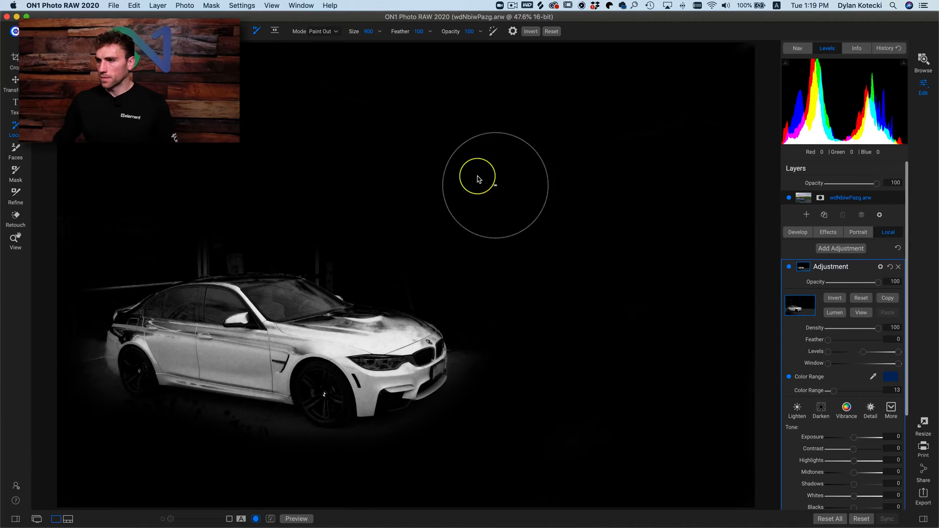
{"action": "left_click", "coordinate": [861, 313]}
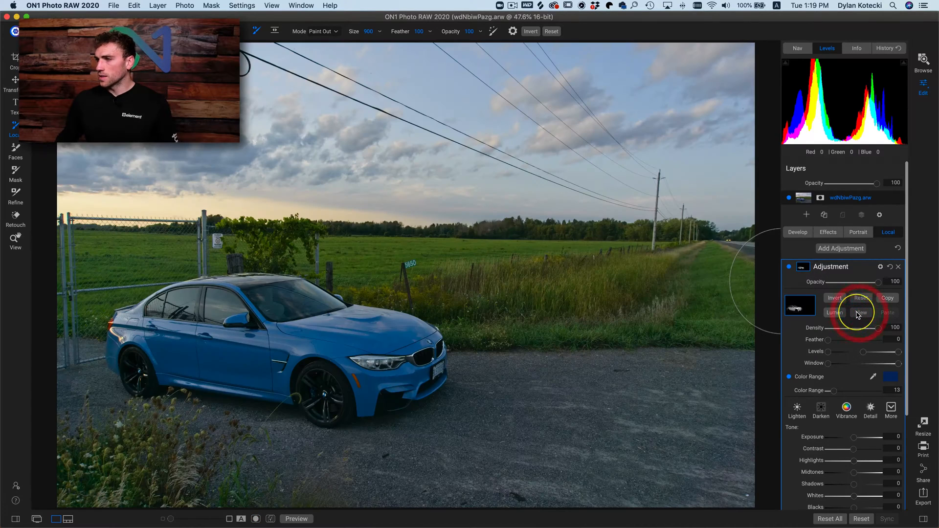
- Raise the local adjustment's Saturation to 90 to intensify the car's blue paint
{"action": "scroll", "coordinate": [832, 409], "scroll_direction": "down", "scroll_amount": 5}
{"action": "scroll", "coordinate": [835, 412], "scroll_direction": "down", "scroll_amount": 2}
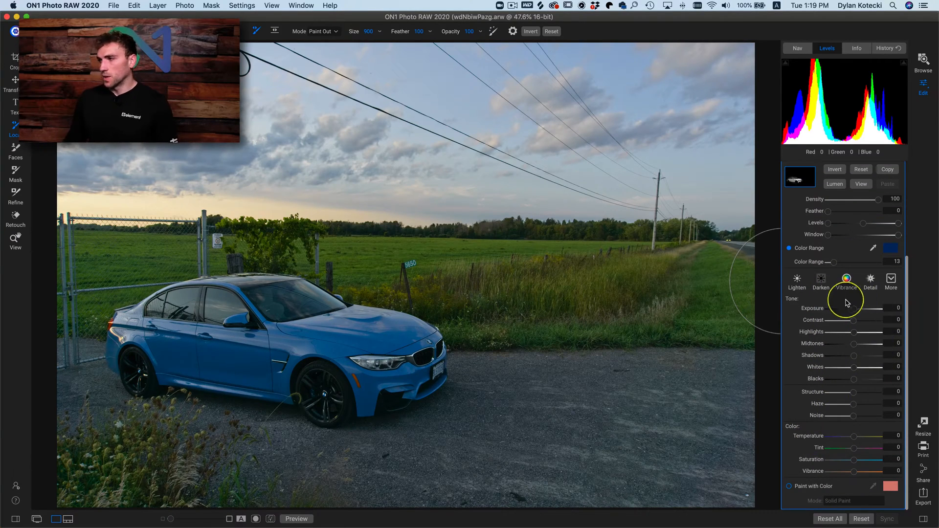
{"action": "left_click_drag", "start_coordinate": [855, 461], "coordinate": [877, 465]}
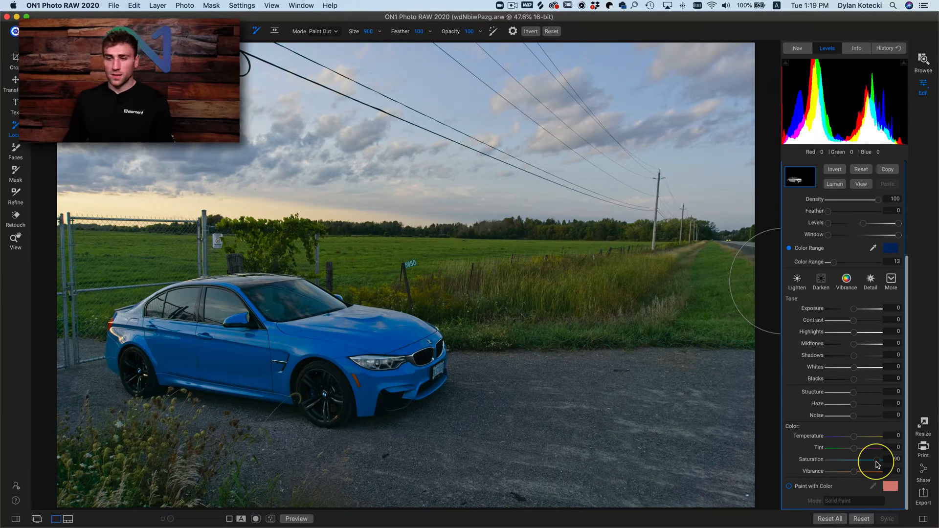
{"action": "scroll", "coordinate": [877, 464], "scroll_direction": "up", "scroll_amount": 1}
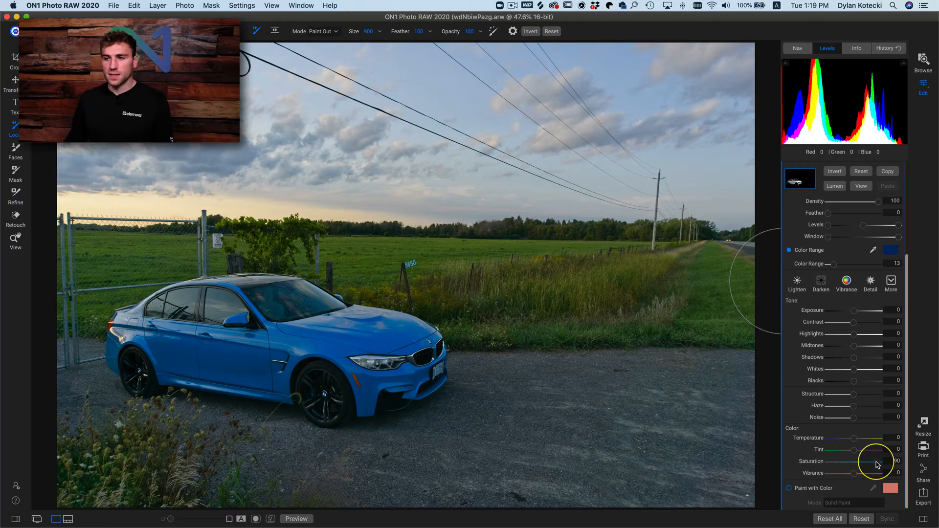
{"action": "scroll", "coordinate": [877, 462], "scroll_direction": "down", "scroll_amount": 1}
{"action": "left_click_drag", "start_coordinate": [876, 461], "coordinate": [869, 460]}
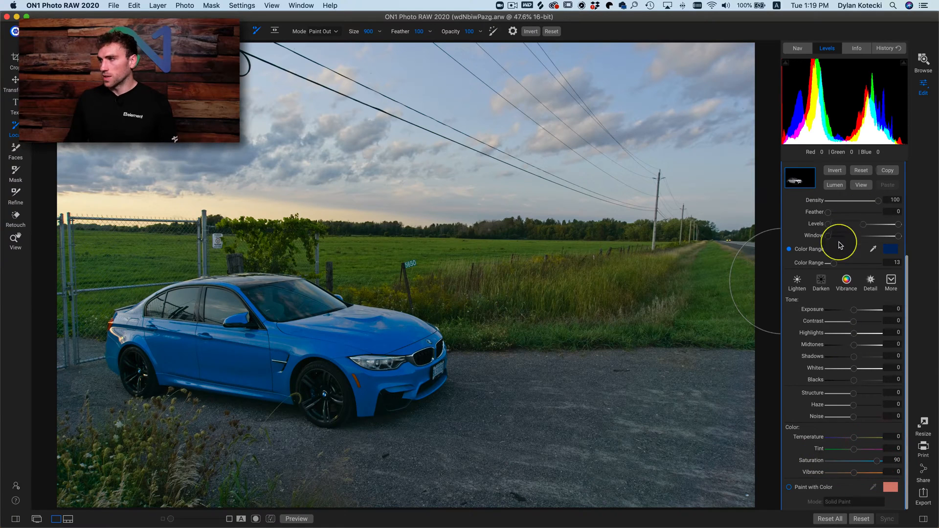
- Turn the local adjustment off and on to compare the car's colour before and after the saturation change
{"action": "scroll", "coordinate": [840, 243], "scroll_direction": "up", "scroll_amount": 5}
{"action": "left_click", "coordinate": [789, 267]}
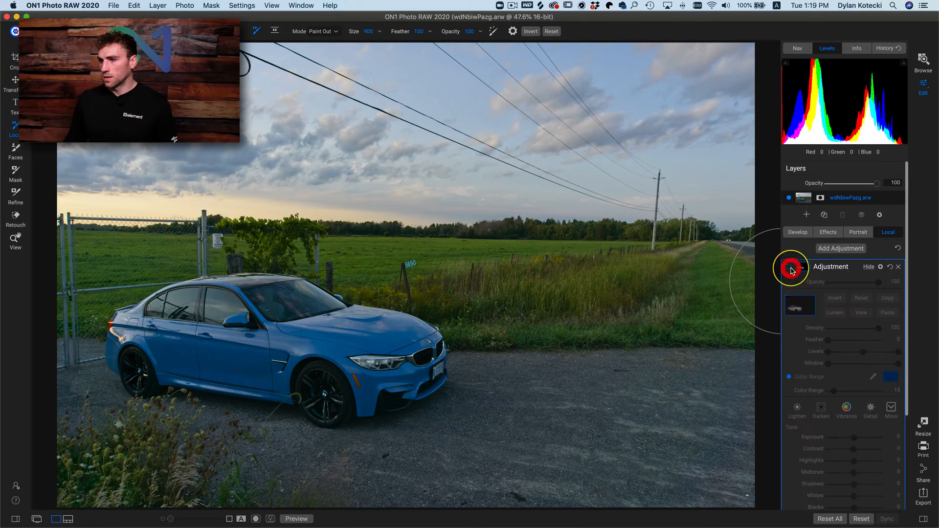
{"action": "left_click", "coordinate": [790, 268]}
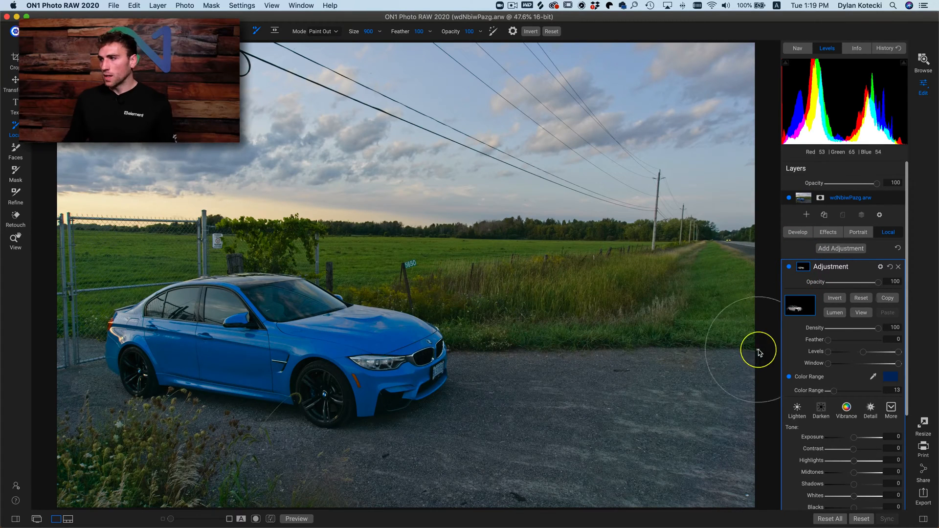
- Preview the adjustment's mask, widen its Color Range to 24 and return to the photo view
{"action": "left_click", "coordinate": [860, 313]}
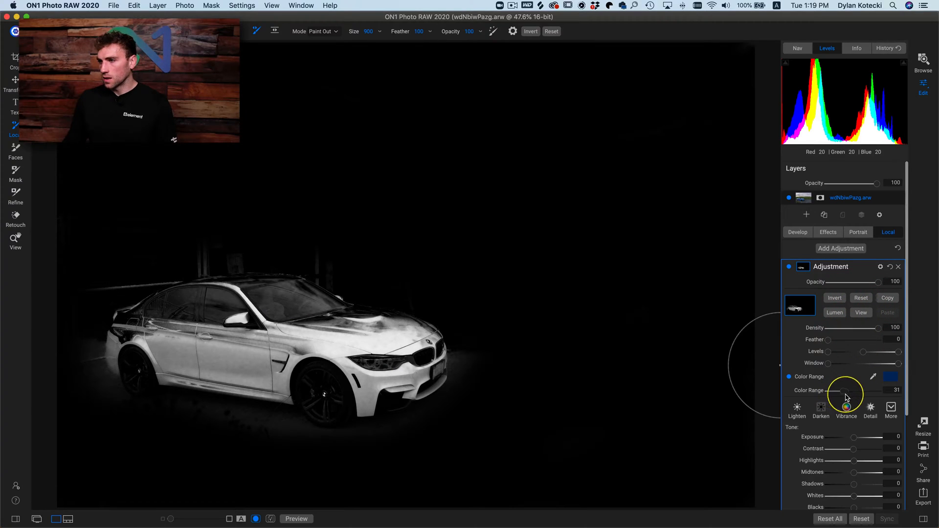
{"action": "mouse_move", "coordinate": [847, 397]}
{"action": "left_mouse_down"}
{"action": "mouse_move", "coordinate": [856, 395]}
{"action": "mouse_move", "coordinate": [841, 397]}
{"action": "left_mouse_up"}
{"action": "left_click", "coordinate": [839, 395]}
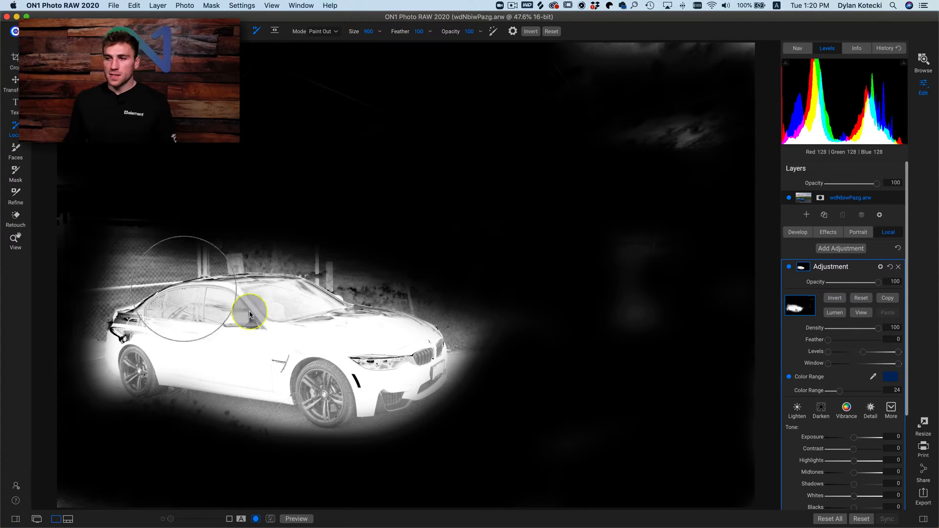
{"action": "left_click", "coordinate": [859, 314]}
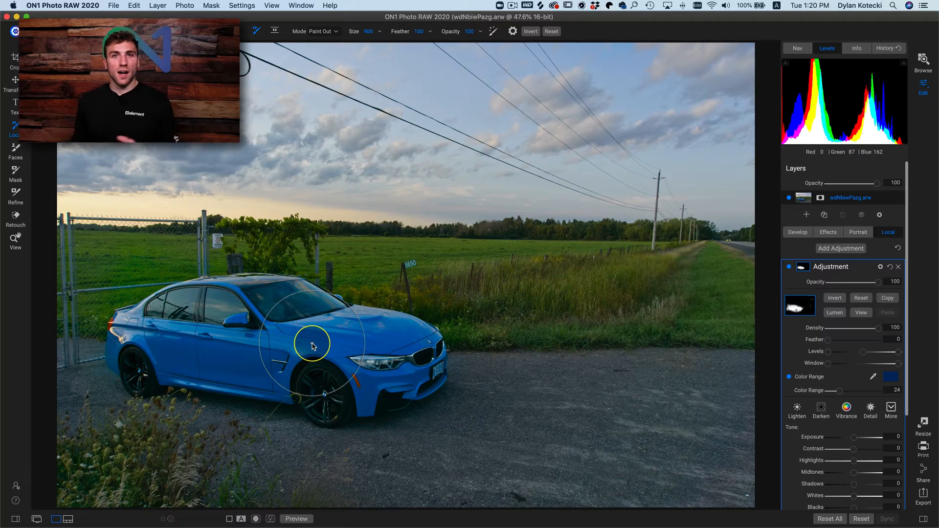
- Preview the mask and tighten its Levels by raising the black and midtone points and lowering the white point
{"action": "left_click", "coordinate": [860, 313]}
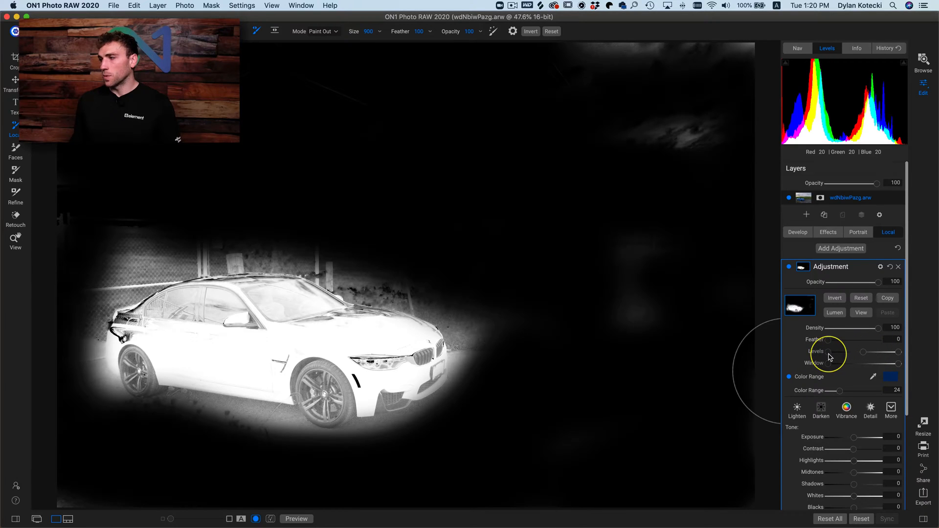
{"action": "left_click_drag", "start_coordinate": [832, 356], "coordinate": [849, 354]}
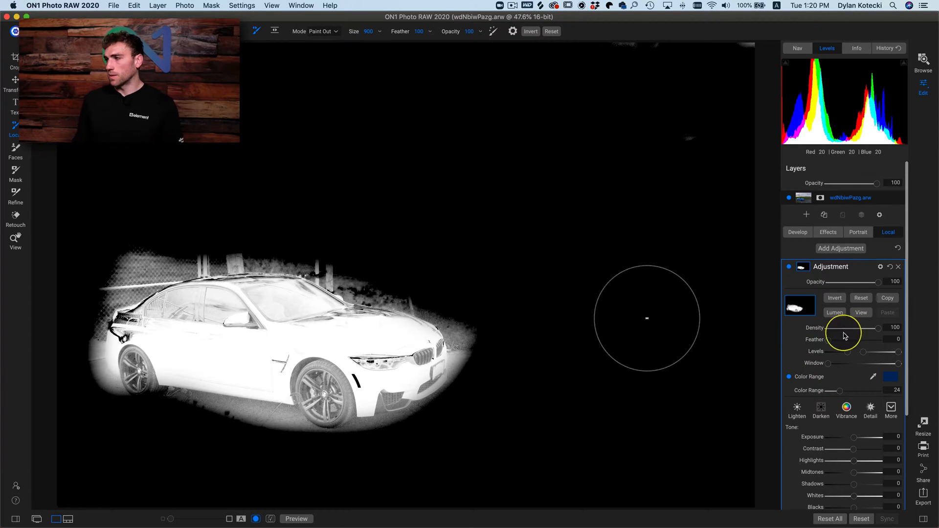
{"action": "left_click_drag", "start_coordinate": [867, 356], "coordinate": [889, 353]}
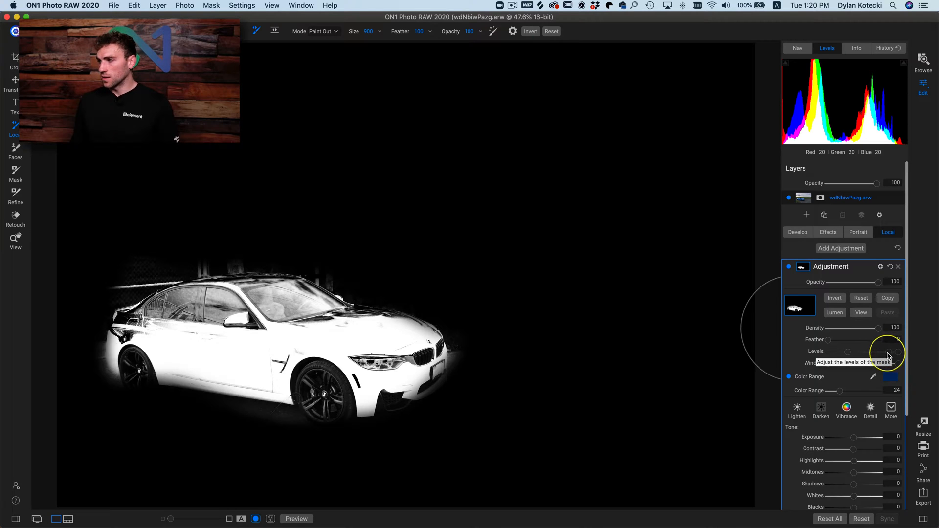
{"action": "mouse_move", "coordinate": [889, 355]}
{"action": "left_mouse_down"}
{"action": "mouse_move", "coordinate": [861, 357]}
{"action": "mouse_move", "coordinate": [884, 356]}
{"action": "left_mouse_up"}
{"action": "left_click_drag", "start_coordinate": [900, 354], "coordinate": [881, 353]}
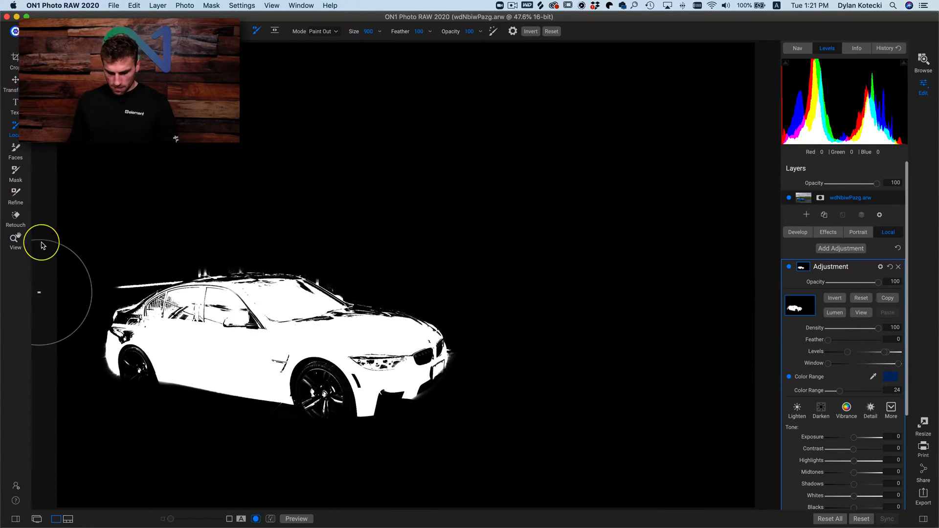
- Reduce the brush size to 200 and paint out the stray white areas above the car's trunk and roof
{"action": "key", "text": "bracketleft"}
{"action": "key", "text": "bracketleft"}
{"action": "key", "text": "bracketleft"}
{"action": "key", "text": "bracketleft"}
{"action": "key", "text": "bracketleft"}
{"action": "key", "text": "bracketleft"}
{"action": "key", "text": "bracketleft"}
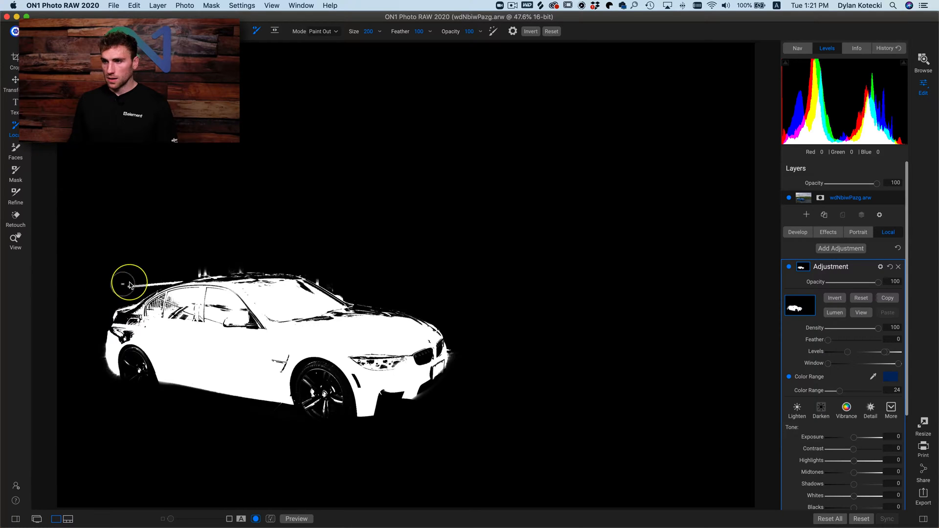
{"action": "left_click", "coordinate": [150, 280]}
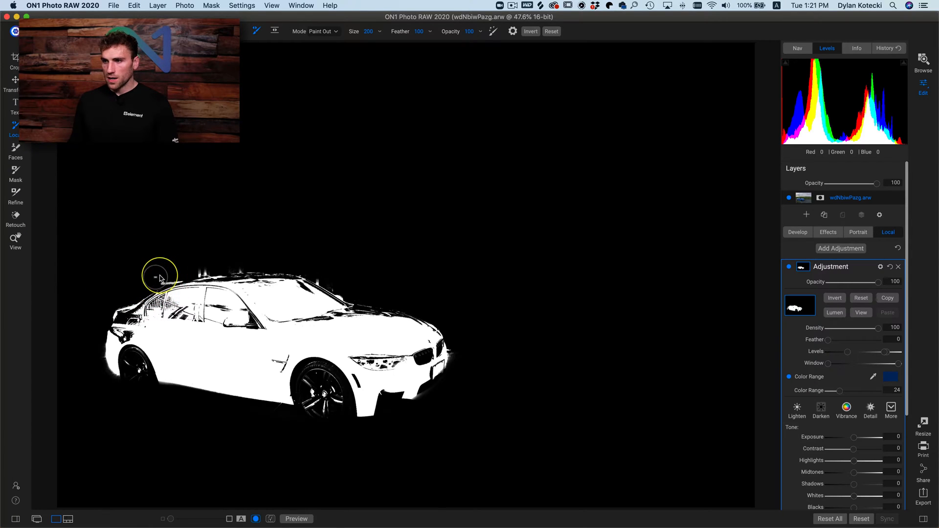
{"action": "left_click_drag", "start_coordinate": [177, 273], "coordinate": [266, 266]}
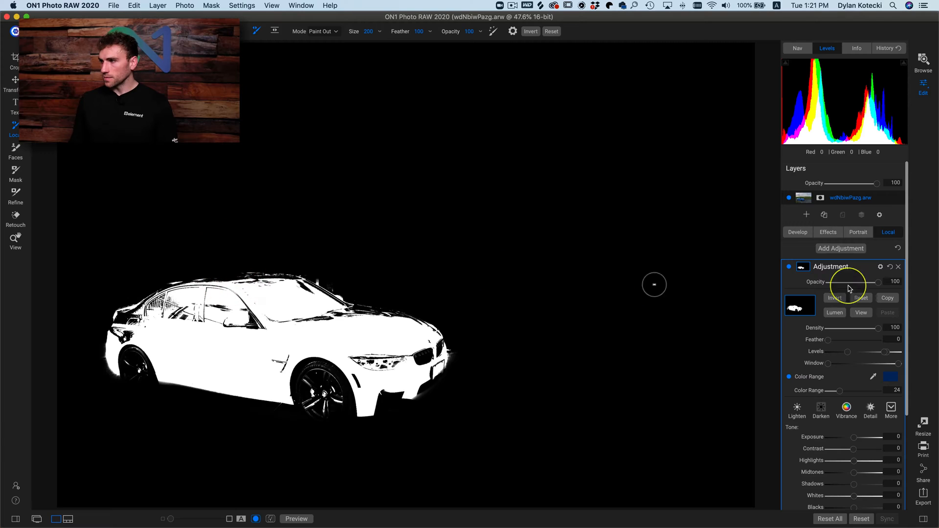
- Leave the mask preview and compare the photo with and without the local adjustment
{"action": "left_click", "coordinate": [869, 315]}
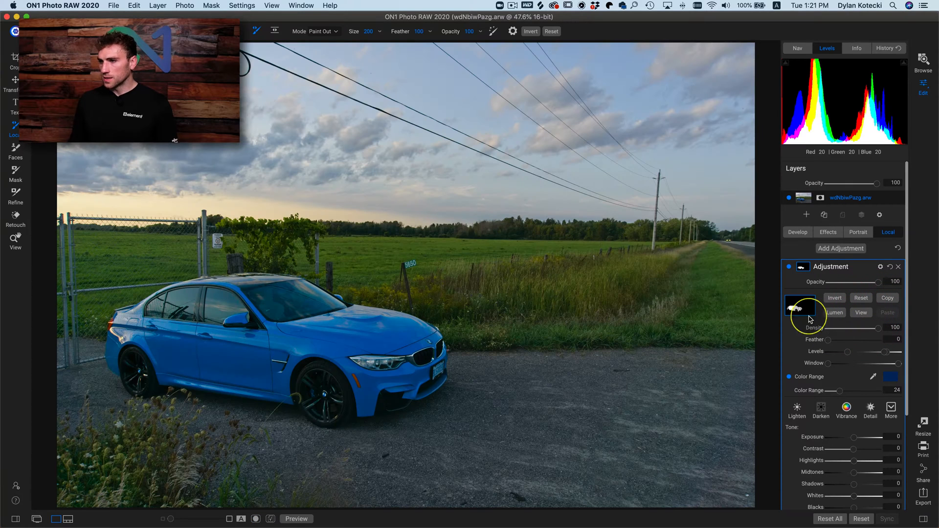
{"action": "left_click", "coordinate": [789, 268]}
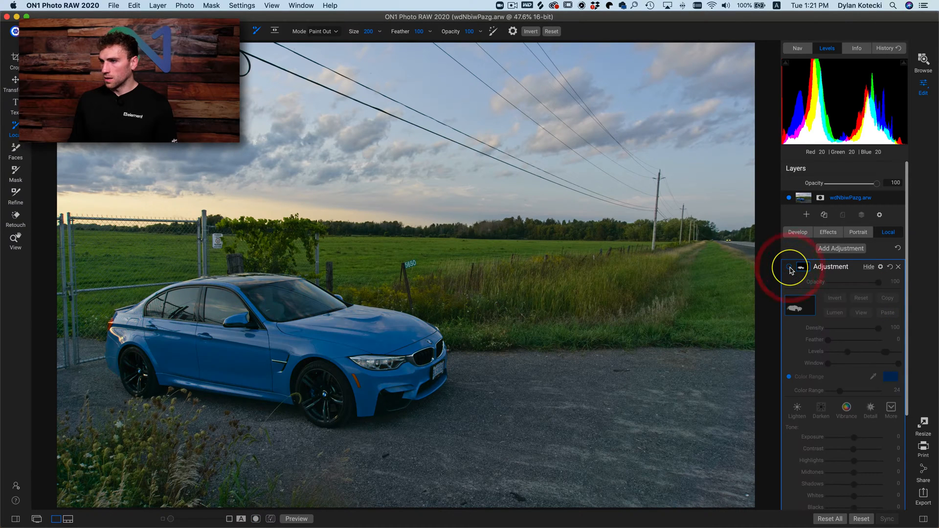
{"action": "left_click", "coordinate": [789, 268]}
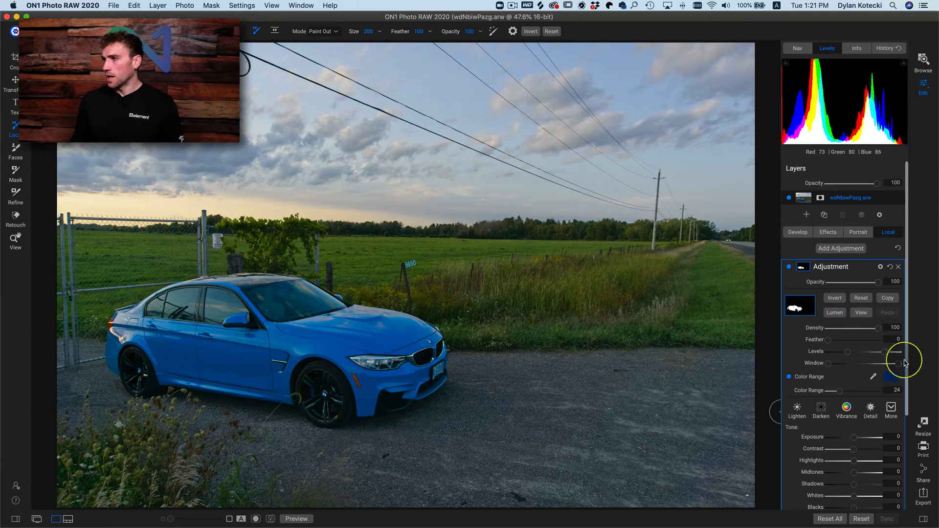
- Preview the mask, set its Feather to 24 and return to the photo view
{"action": "left_click", "coordinate": [863, 319]}
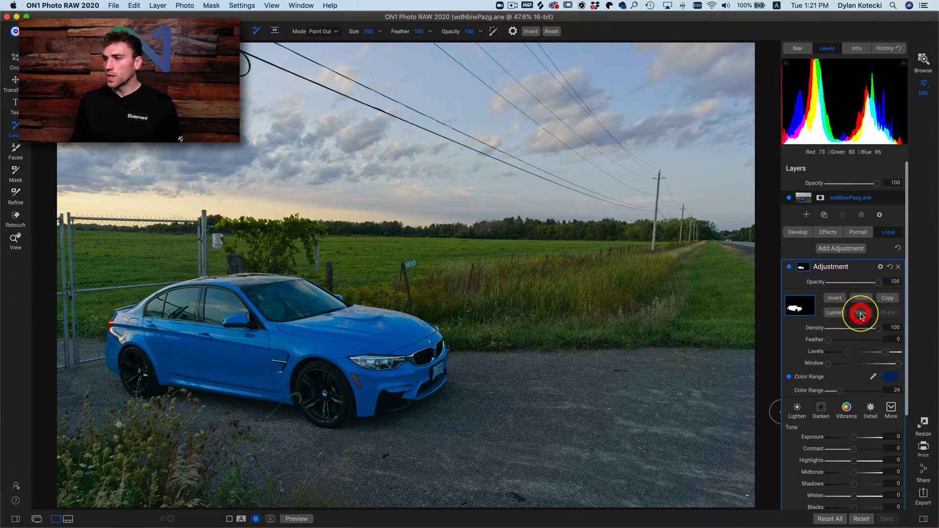
{"action": "left_click", "coordinate": [862, 315]}
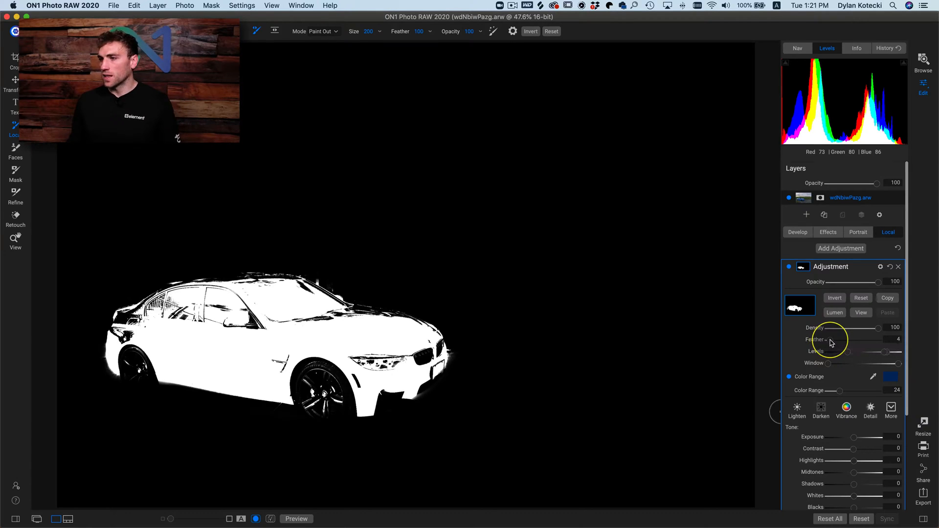
{"action": "left_click_drag", "start_coordinate": [840, 341], "coordinate": [841, 343]}
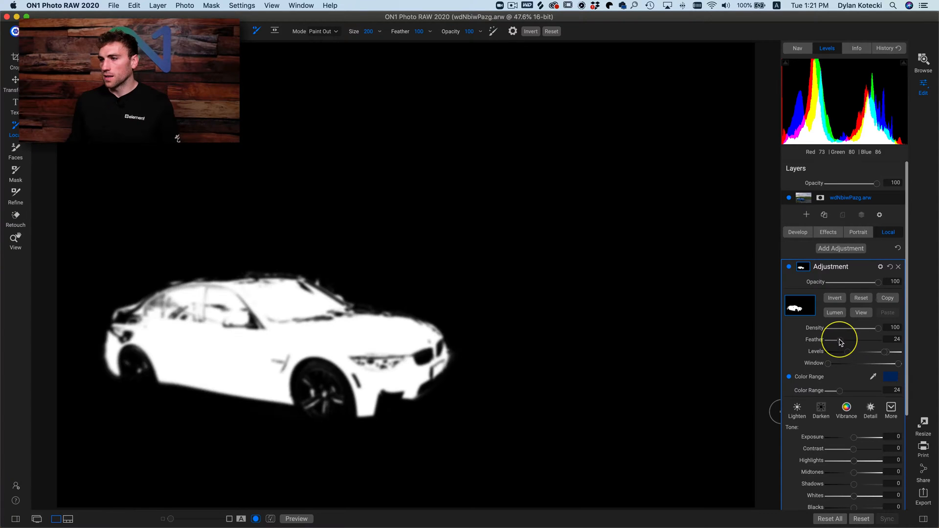
{"action": "left_click", "coordinate": [840, 340]}
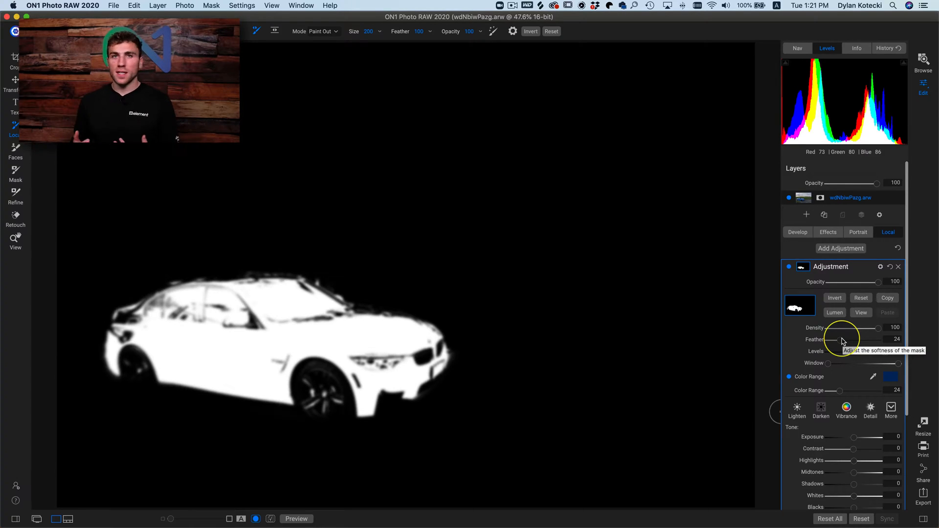
{"action": "left_click", "coordinate": [860, 313]}
{"action": "left_click", "coordinate": [861, 313]}
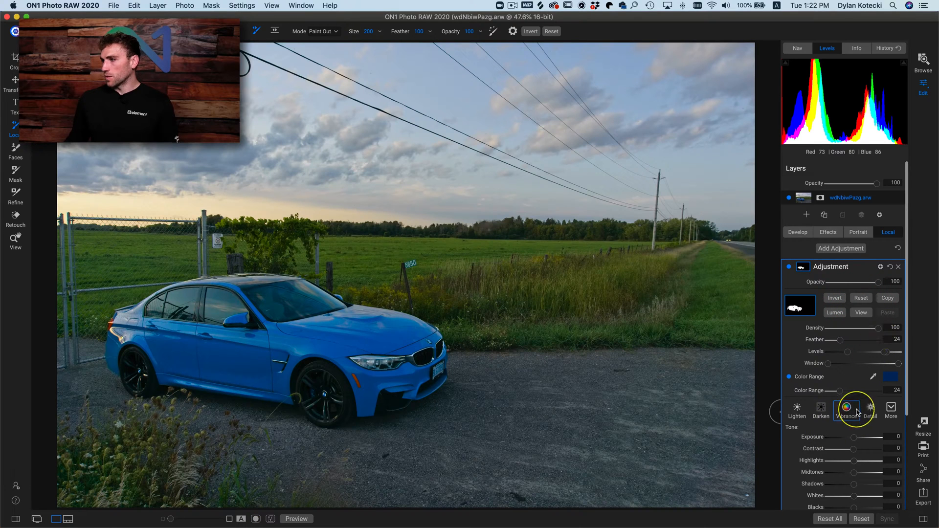
- Raise the local adjustment's Exposure to 1.5 and set the mask's Feather to 0
{"action": "left_click_drag", "start_coordinate": [860, 442], "coordinate": [863, 442]}
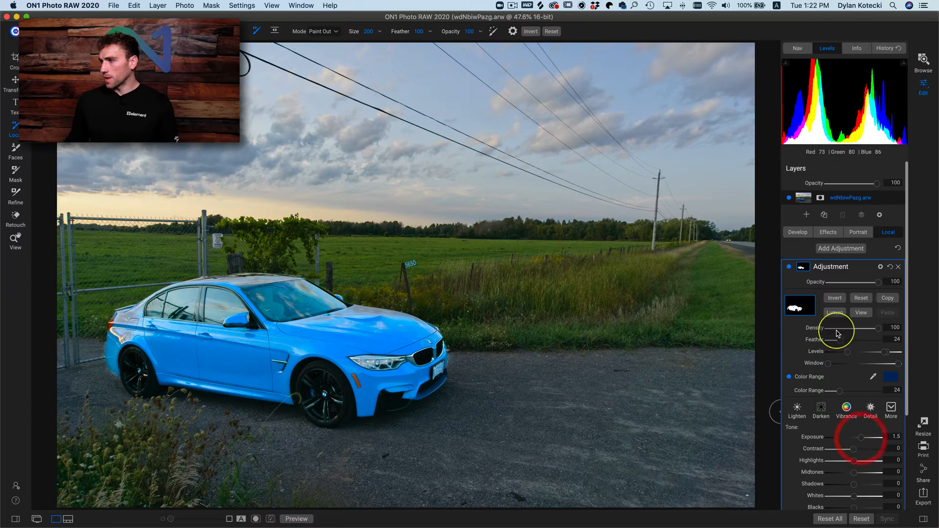
{"action": "left_click_drag", "start_coordinate": [839, 340], "coordinate": [806, 345]}
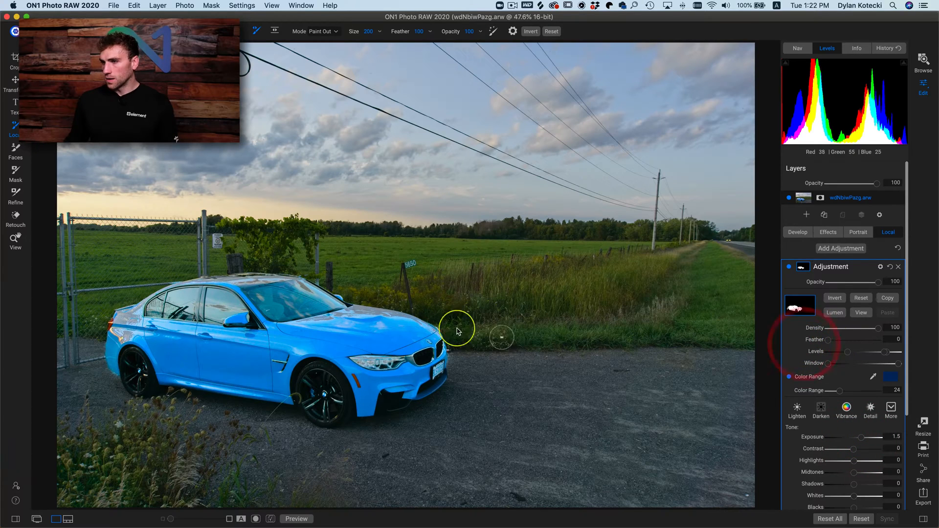
- Examine the mask edge along the car's hood at 100% zoom and set the Feather to 29
{"action": "key", "text": "z"}
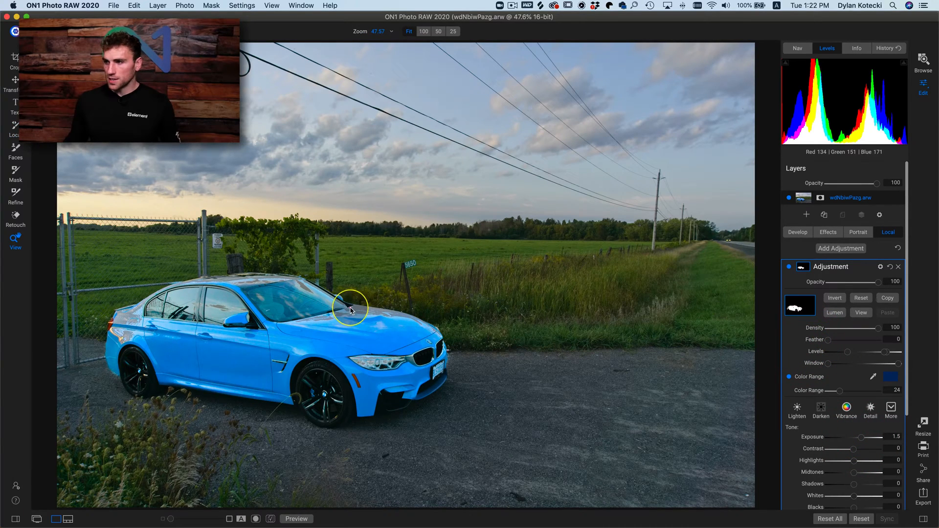
{"action": "left_click", "coordinate": [355, 307]}
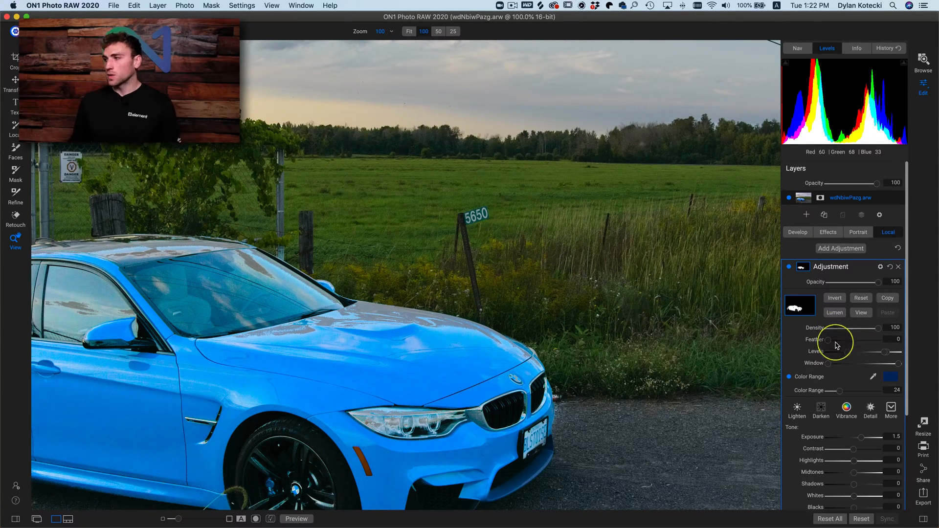
{"action": "left_click_drag", "start_coordinate": [830, 344], "coordinate": [843, 344]}
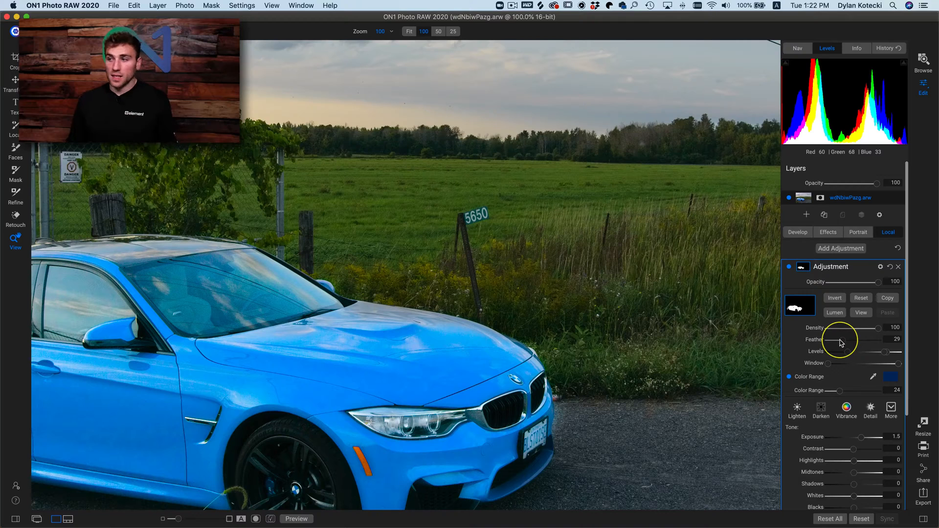
- Preview the mask across the whole car and reduce its Feather to 17
{"action": "left_click", "coordinate": [862, 316]}
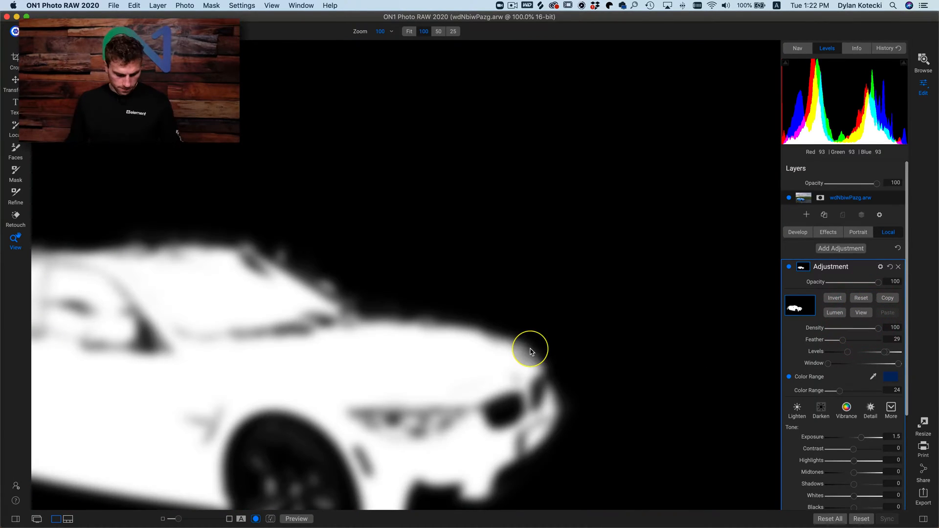
{"action": "left_click", "coordinate": [530, 352]}
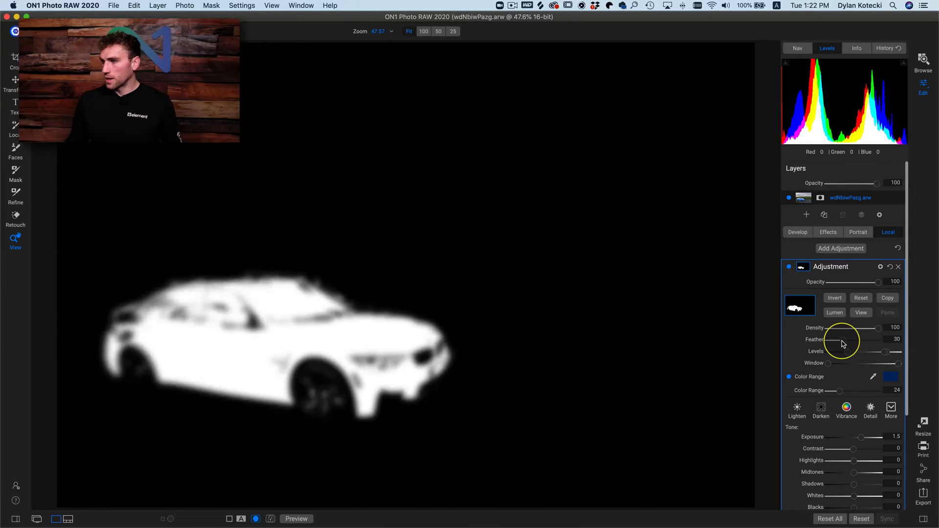
{"action": "left_click_drag", "start_coordinate": [841, 345], "coordinate": [836, 341]}
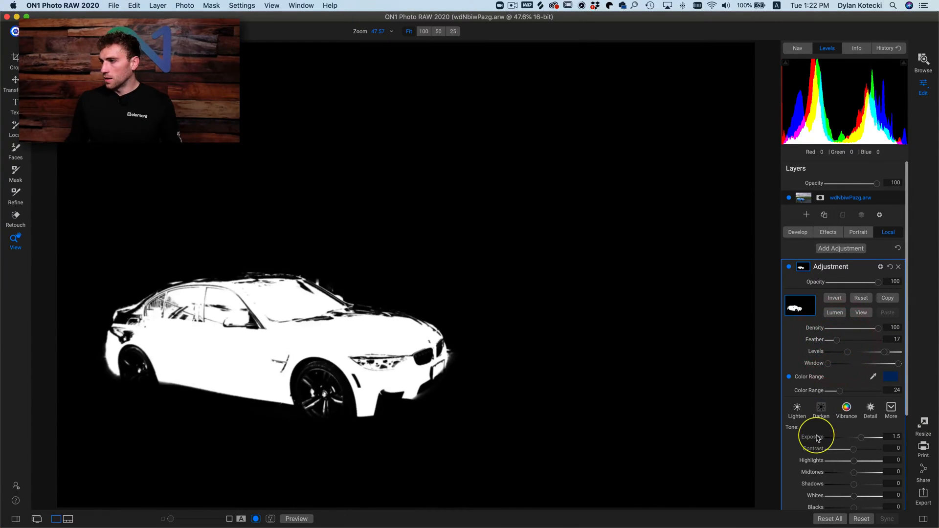
- Reset the local adjustment's Exposure to 0, set the mask's Feather to 27 and return to the photo view
{"action": "double_click", "coordinate": [815, 436]}
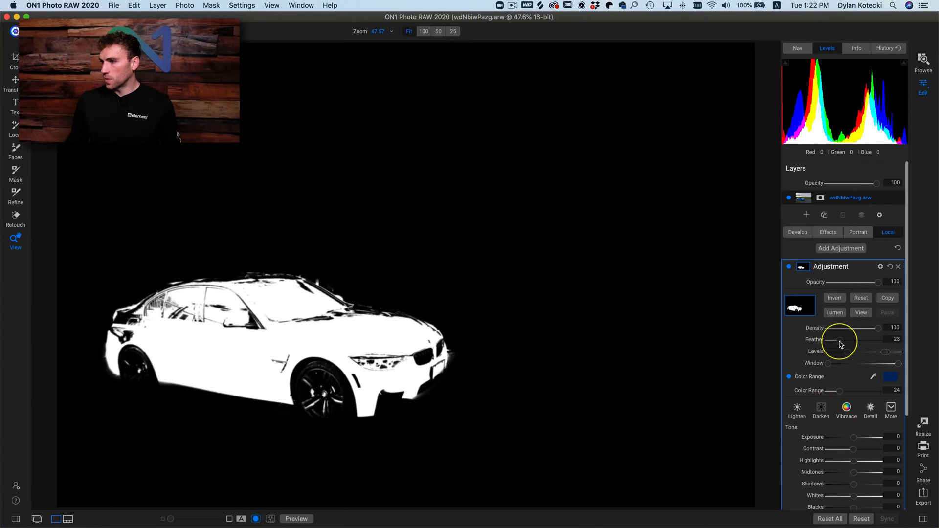
{"action": "left_click_drag", "start_coordinate": [840, 344], "coordinate": [844, 344]}
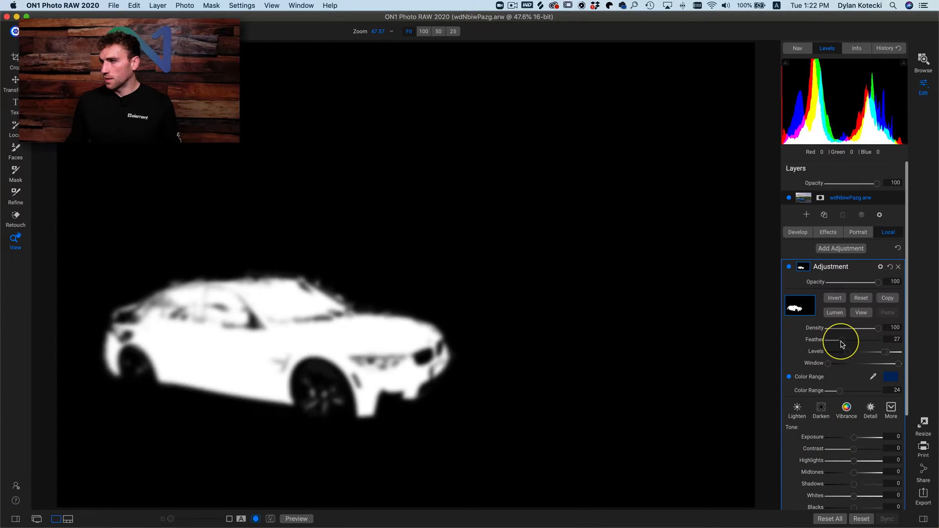
{"action": "left_click", "coordinate": [861, 312]}
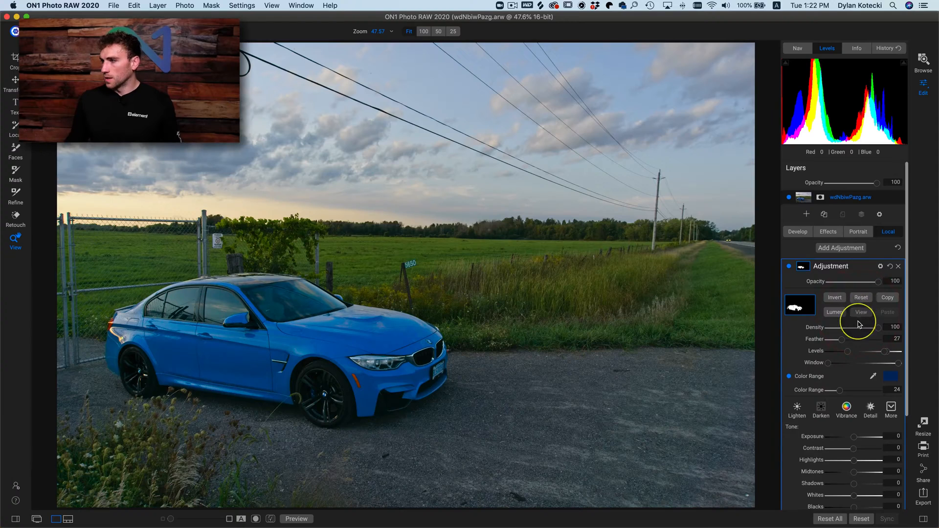
- Compare the car with the local adjustment turned off and back on
{"action": "scroll", "coordinate": [859, 324], "scroll_direction": "down", "scroll_amount": 3}
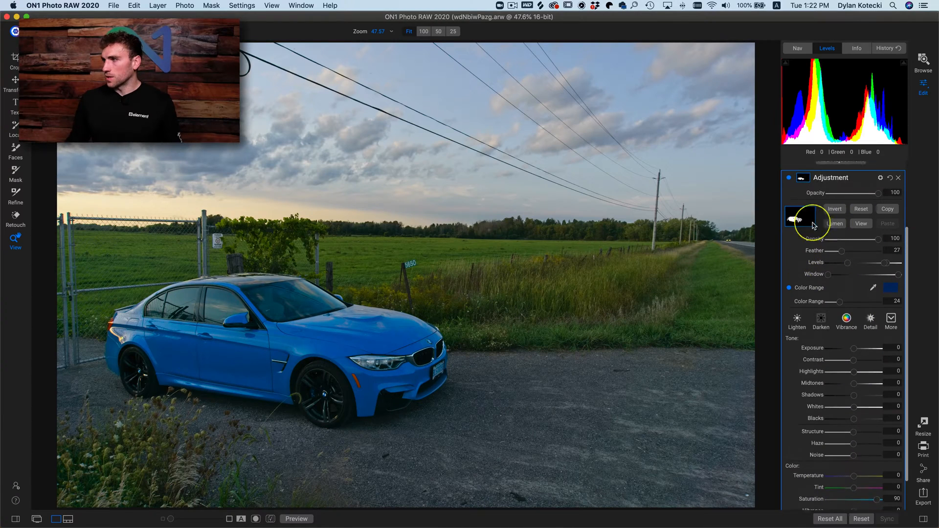
{"action": "scroll", "coordinate": [807, 220], "scroll_direction": "up", "scroll_amount": 1}
{"action": "left_click", "coordinate": [789, 209]}
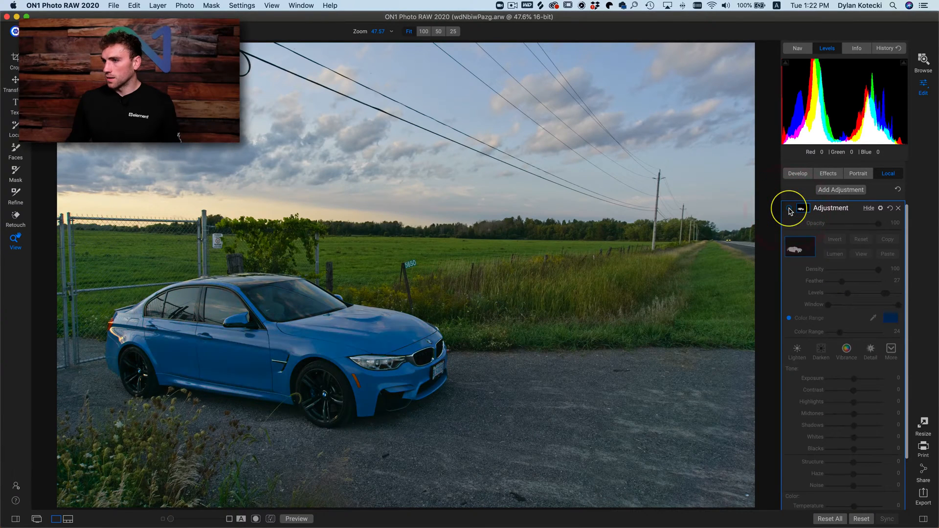
{"action": "left_click", "coordinate": [789, 209]}
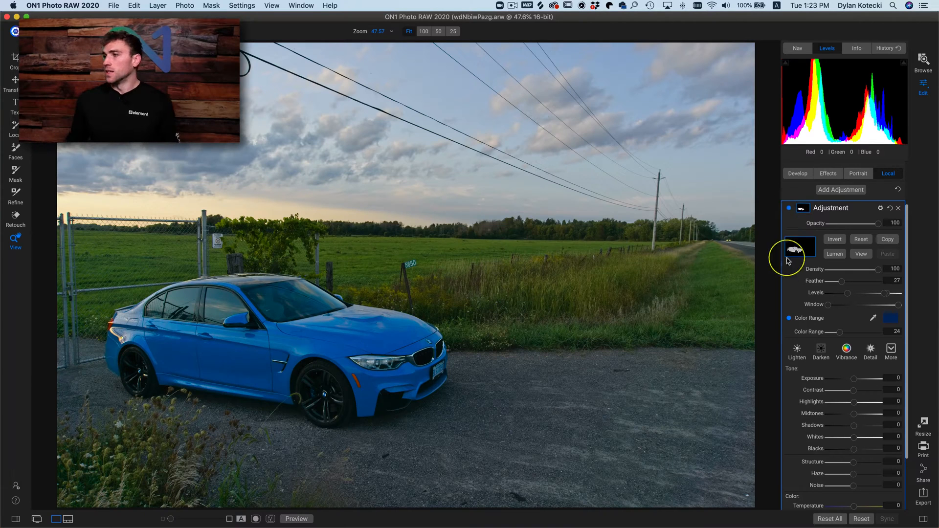
- Add a Color Enhancer effects filter to the photo and rename it Greens
{"action": "left_click", "coordinate": [841, 190]}
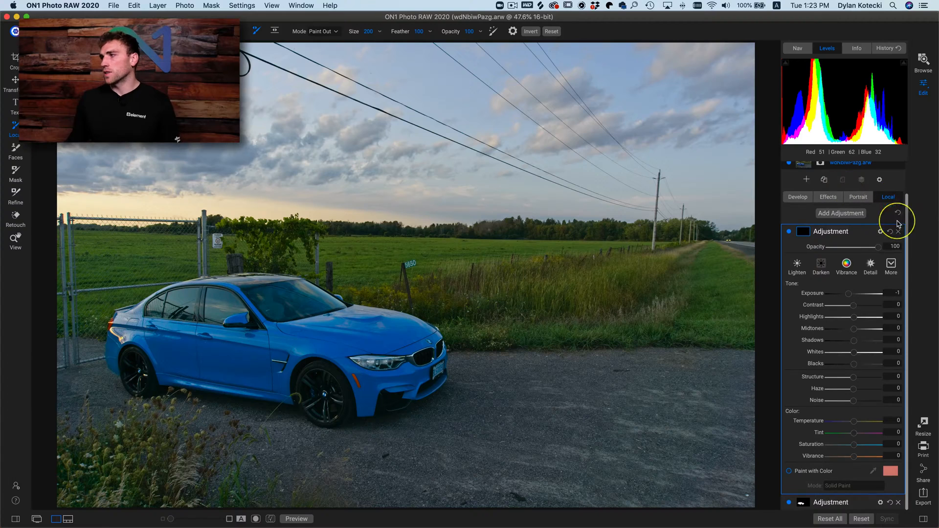
{"action": "left_click", "coordinate": [898, 232]}
{"action": "left_click", "coordinate": [829, 232]}
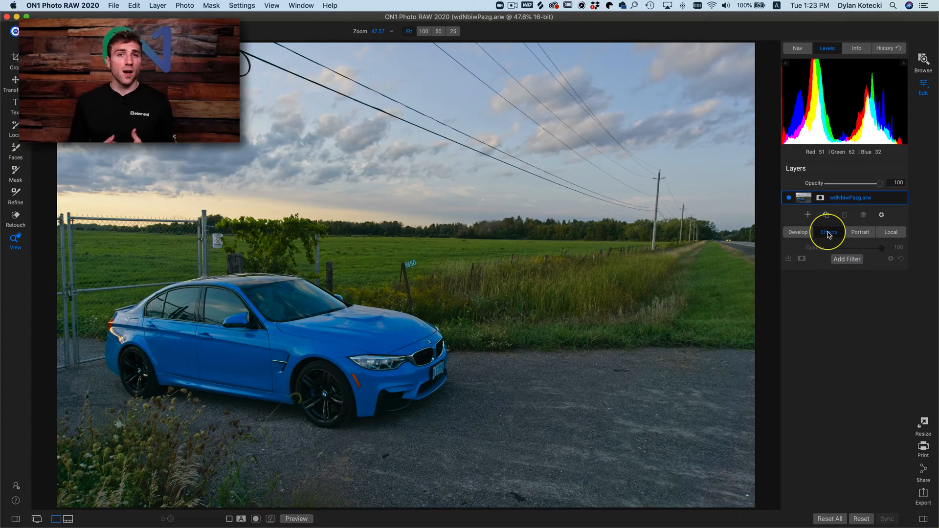
{"action": "left_click", "coordinate": [848, 258]}
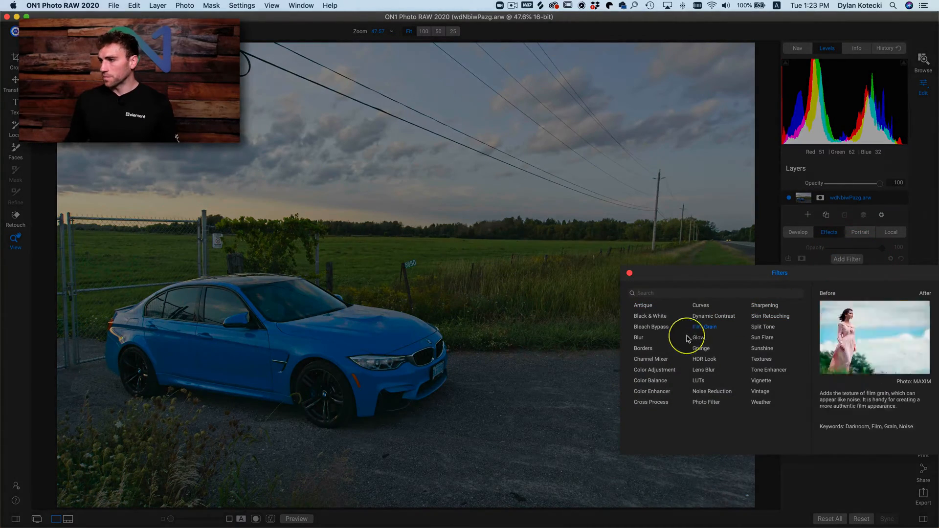
{"action": "left_click", "coordinate": [658, 394]}
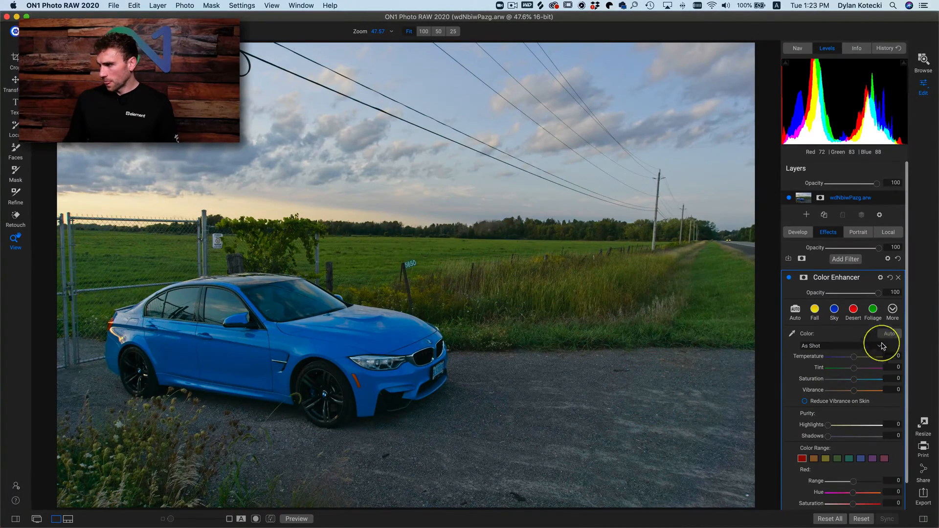
{"action": "double_click", "coordinate": [828, 282]}
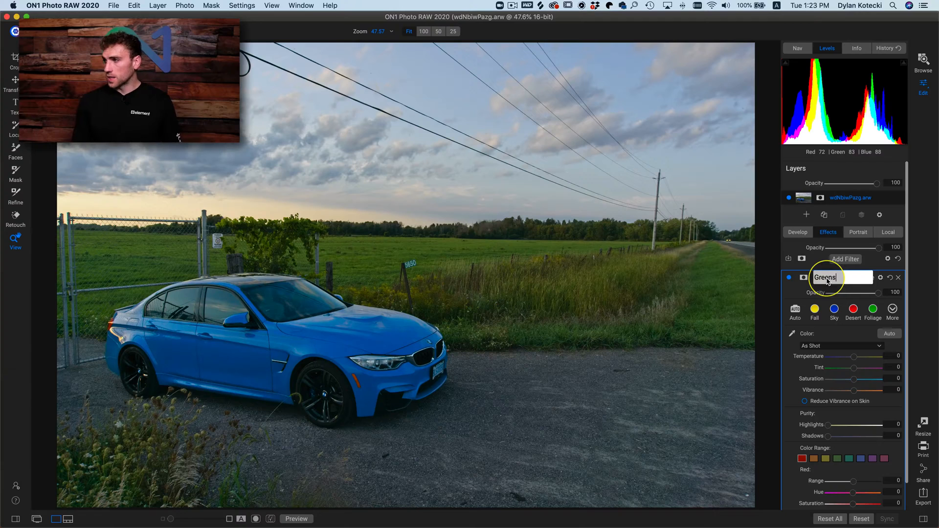
{"action": "type", "text": "Greens"}
{"action": "key", "text": "Return"}
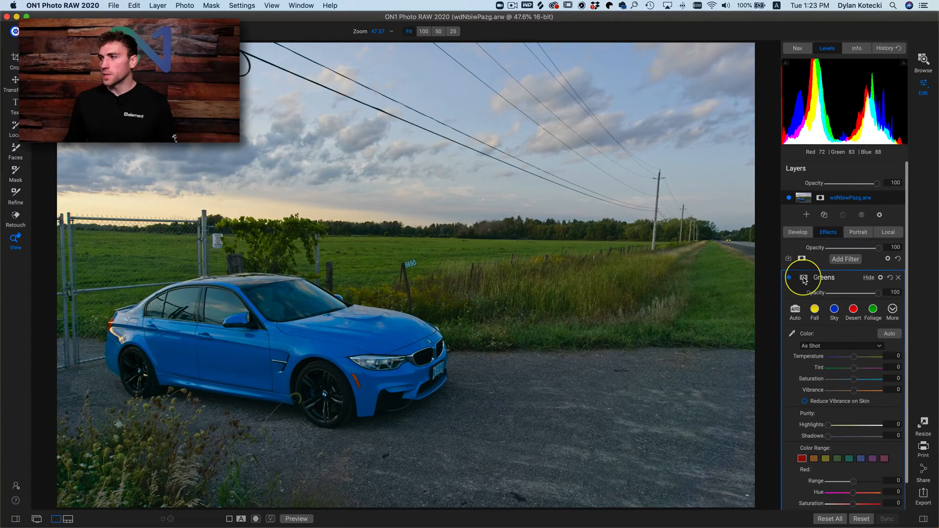
- Open the Greens filter's mask and enable its Color Range
{"action": "left_click", "coordinate": [804, 277]}
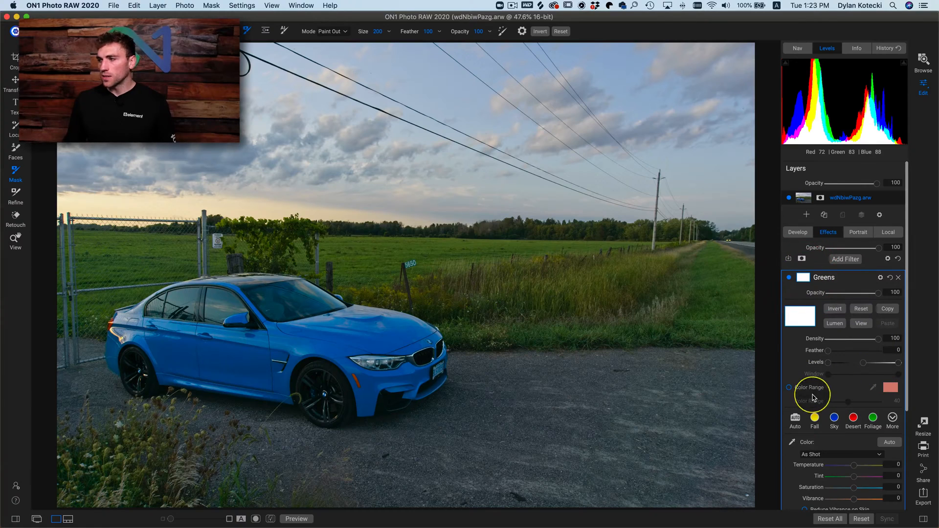
{"action": "left_click", "coordinate": [788, 389]}
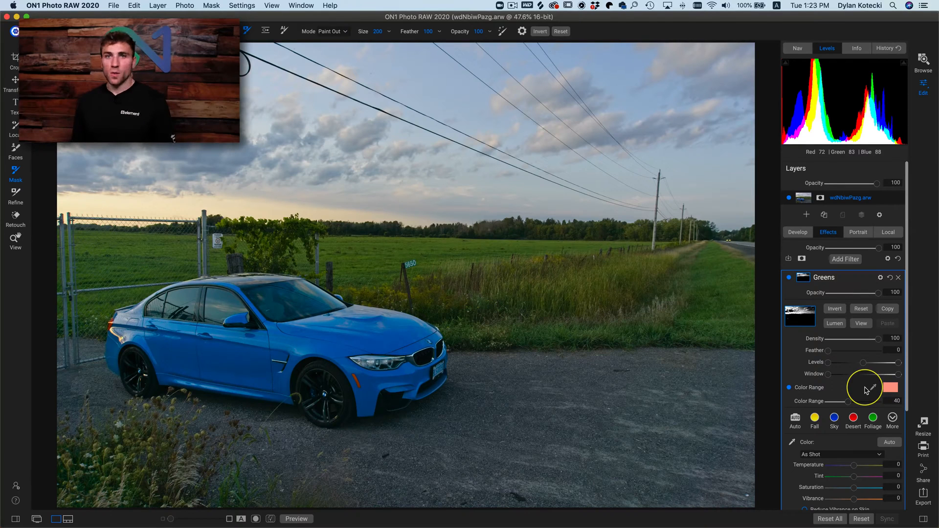
- Try Green from the Apple palette as the mask's Color Range target and preview the mask
{"action": "left_click", "coordinate": [889, 391]}
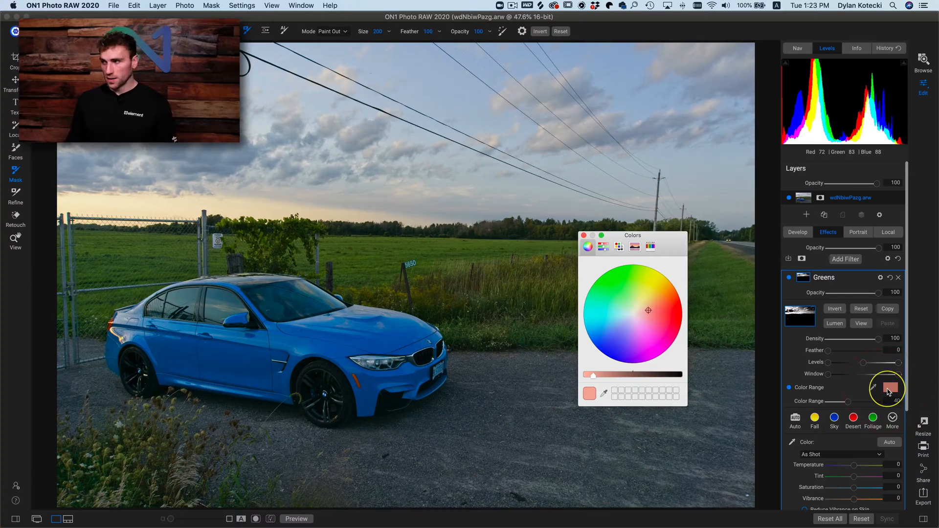
{"action": "left_click", "coordinate": [602, 247]}
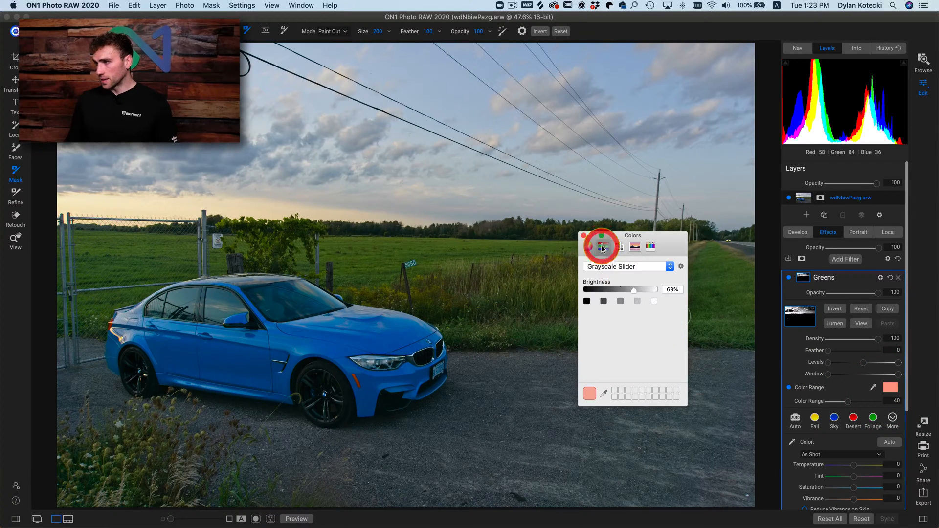
{"action": "left_click", "coordinate": [620, 247]}
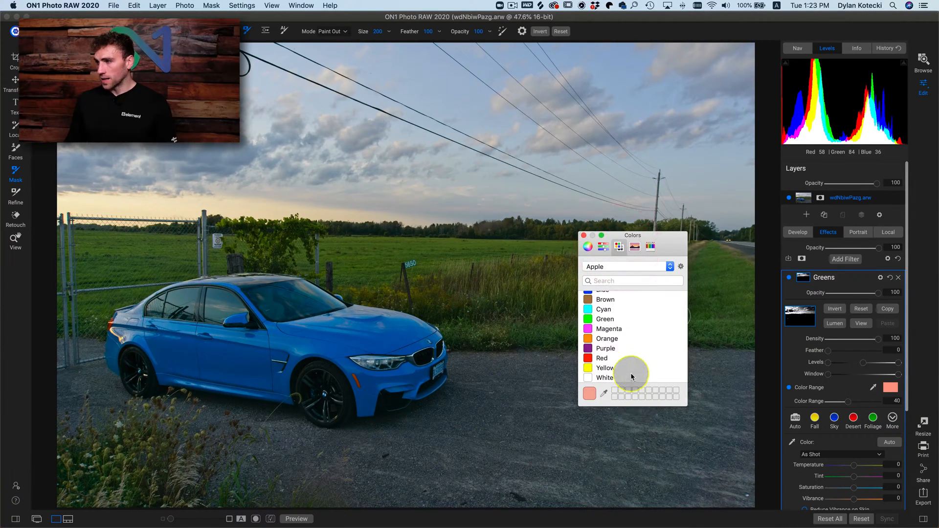
{"action": "scroll", "coordinate": [632, 376], "scroll_direction": "up", "scroll_amount": 1}
{"action": "left_click", "coordinate": [608, 325]}
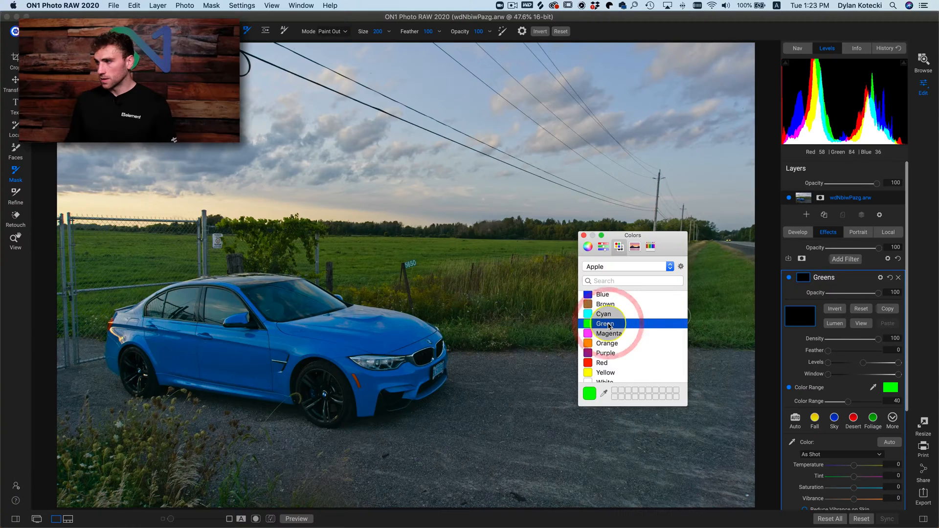
{"action": "left_click", "coordinate": [584, 235]}
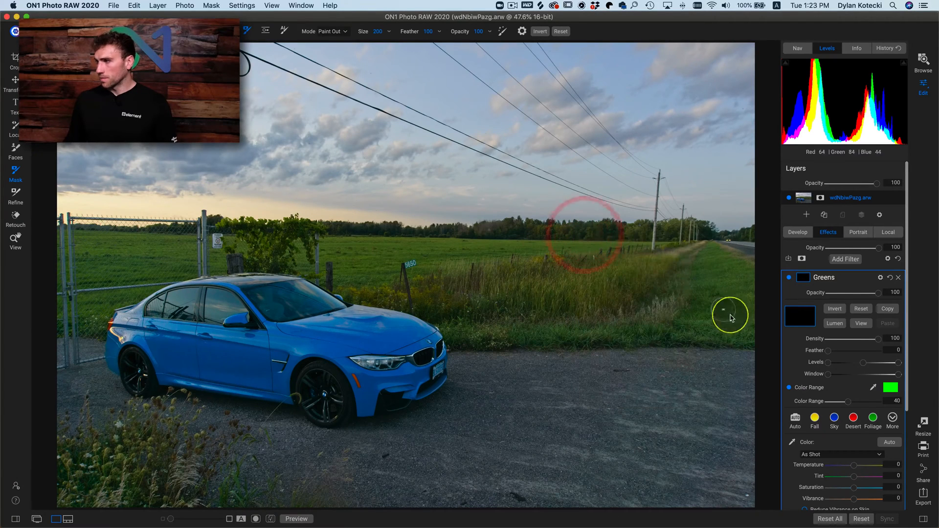
{"action": "left_click", "coordinate": [862, 325]}
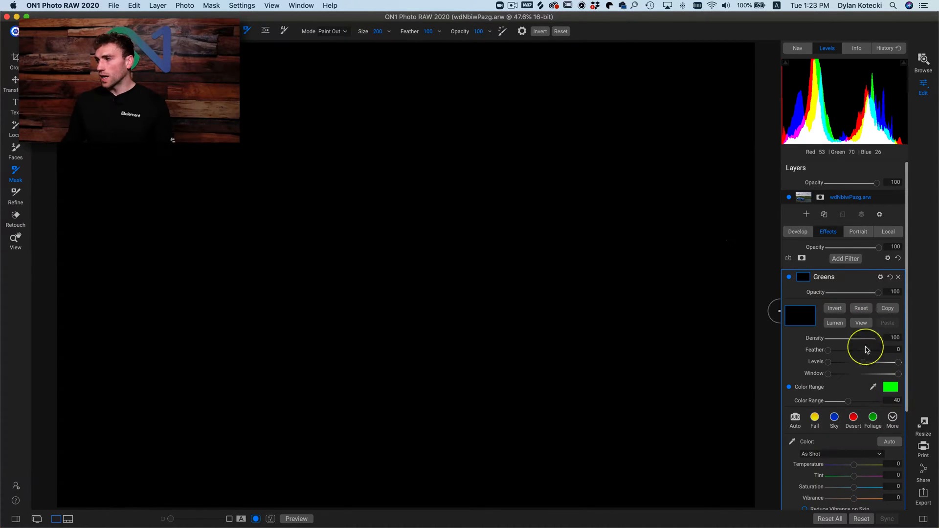
{"action": "left_click", "coordinate": [861, 323]}
- Sample the green of the field as the mask's target color, preview the mask and set Color Range to 22
{"action": "left_click", "coordinate": [872, 388]}
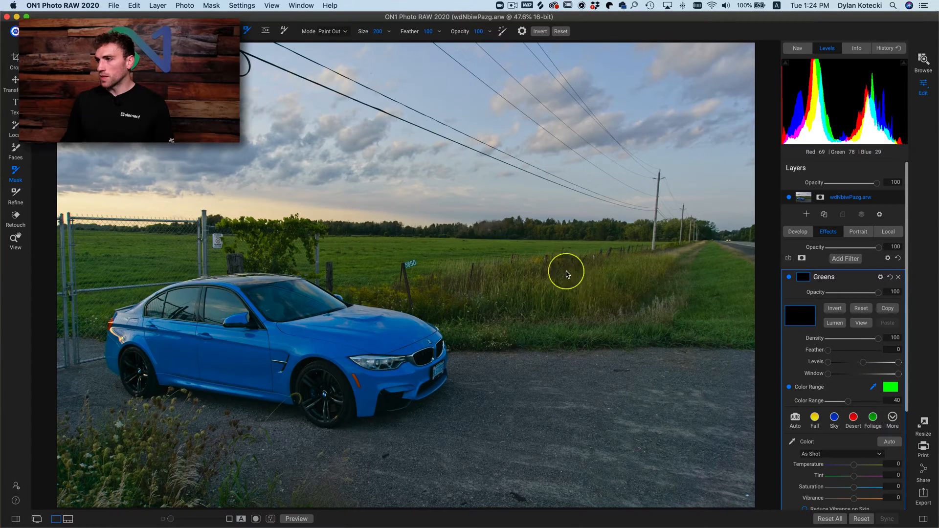
{"action": "left_click", "coordinate": [455, 249]}
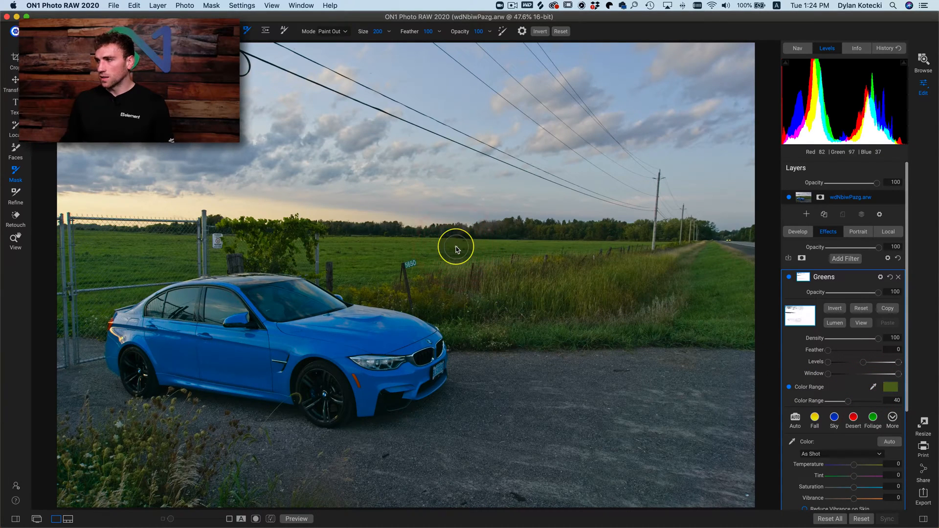
{"action": "left_click", "coordinate": [862, 325]}
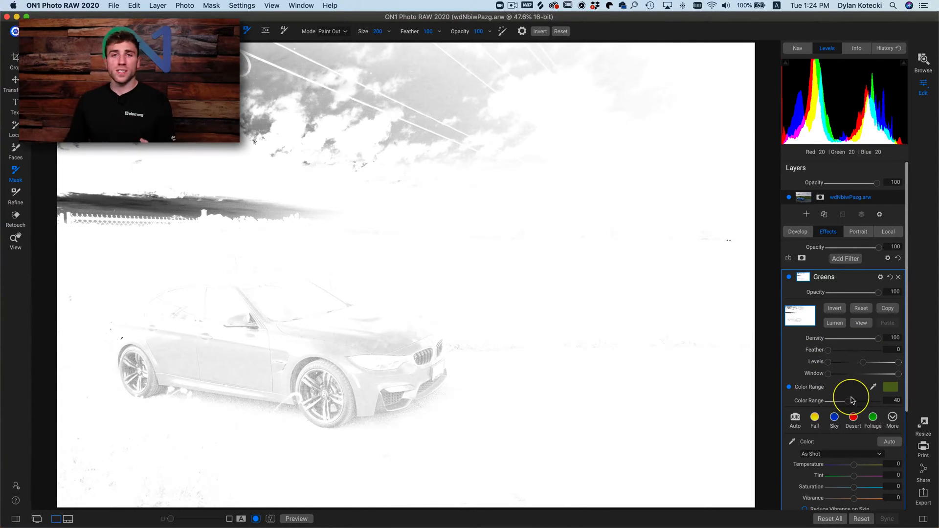
{"action": "left_click_drag", "start_coordinate": [852, 401], "coordinate": [840, 405]}
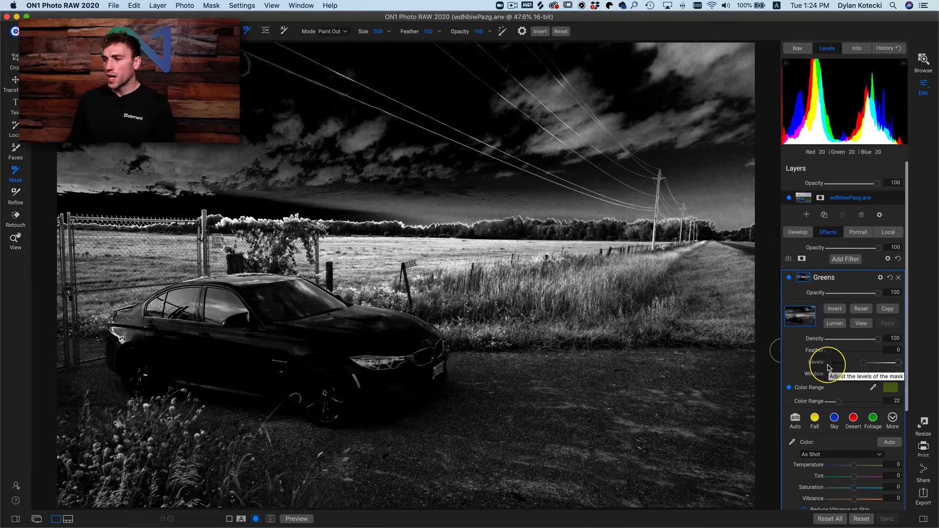
- Tighten the Greens mask's Levels by raising the black point and bringing the white point close to it, isolating mainly the brightest grass
{"action": "left_click_drag", "start_coordinate": [828, 368], "coordinate": [850, 366]}
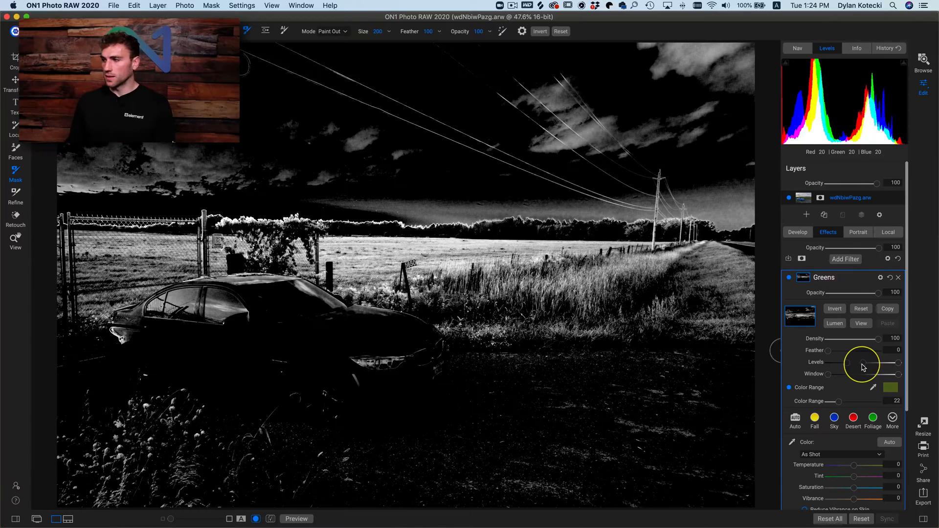
{"action": "left_click_drag", "start_coordinate": [864, 367], "coordinate": [846, 366]}
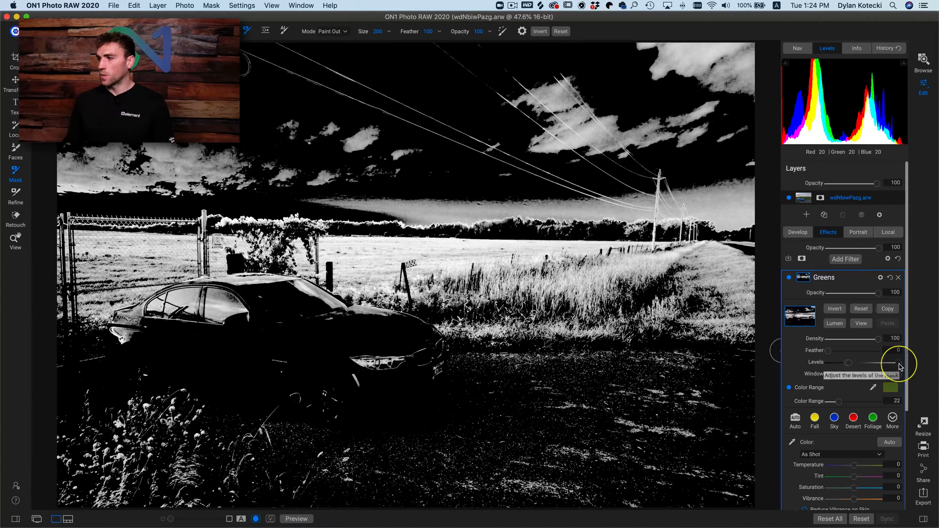
{"action": "left_click_drag", "start_coordinate": [890, 364], "coordinate": [920, 367]}
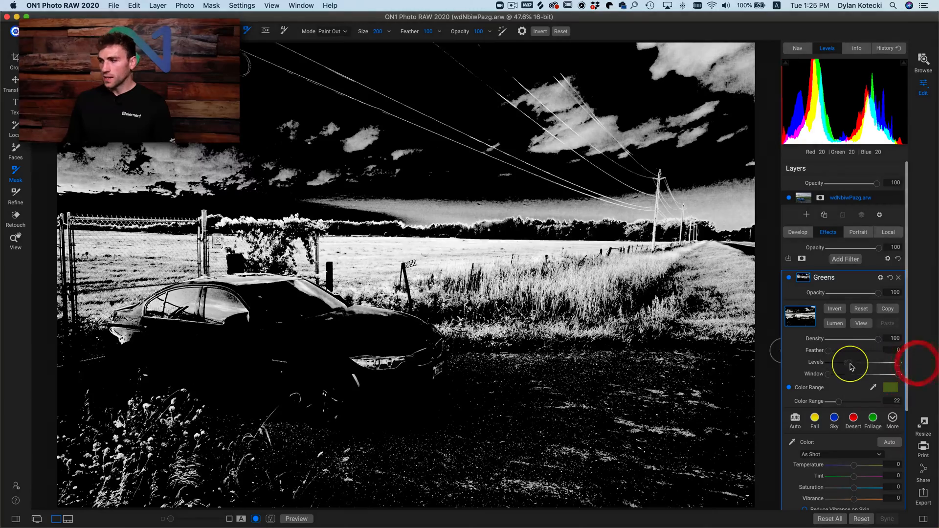
{"action": "mouse_move", "coordinate": [851, 367]}
{"action": "left_mouse_down"}
{"action": "mouse_move", "coordinate": [880, 366]}
{"action": "mouse_move", "coordinate": [854, 365]}
{"action": "left_mouse_up"}
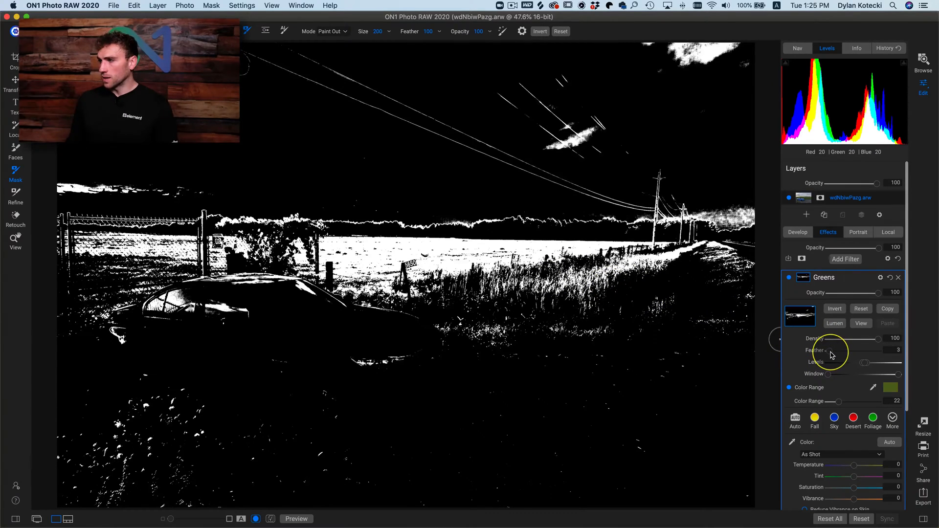
- Set the Greens mask's Feather to 27 and return to the photo view
{"action": "left_click_drag", "start_coordinate": [831, 356], "coordinate": [840, 356]}
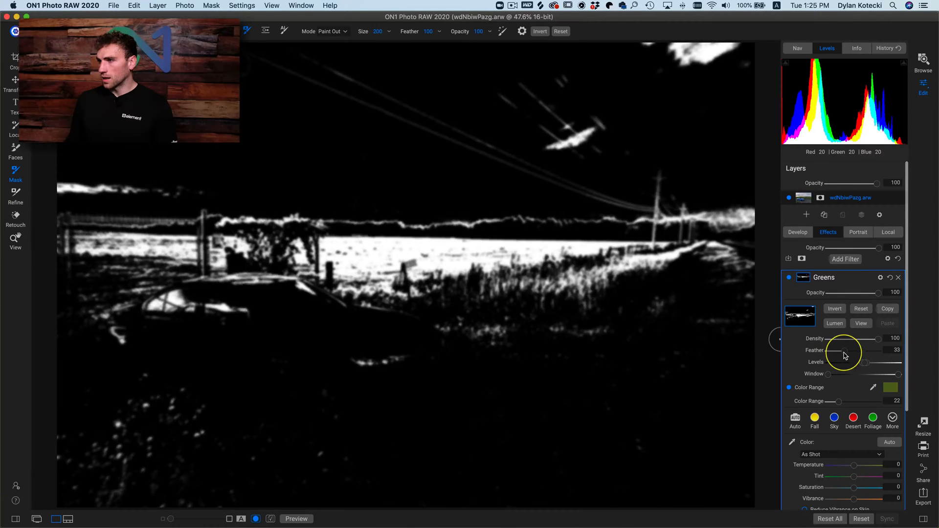
{"action": "left_click_drag", "start_coordinate": [846, 356], "coordinate": [843, 355]}
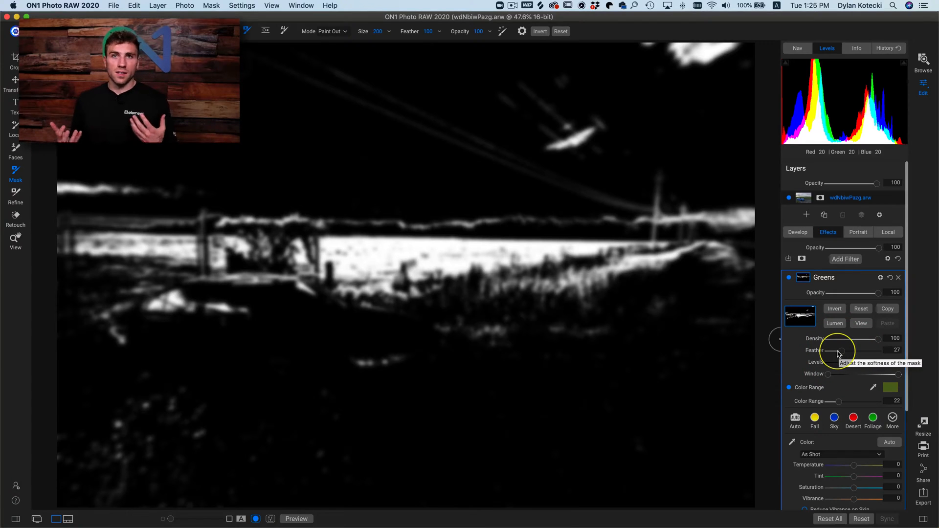
{"action": "left_click", "coordinate": [861, 324]}
- Keep the Red range's Saturation at 0 and set the Greens filter's overall Saturation to 38
{"action": "scroll", "coordinate": [848, 369], "scroll_direction": "down", "scroll_amount": 3}
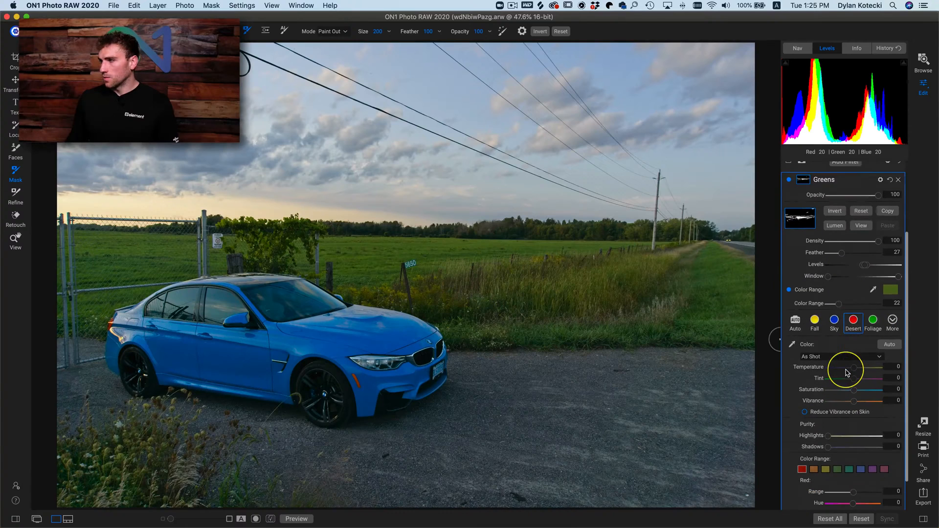
{"action": "scroll", "coordinate": [848, 375], "scroll_direction": "down", "scroll_amount": 2}
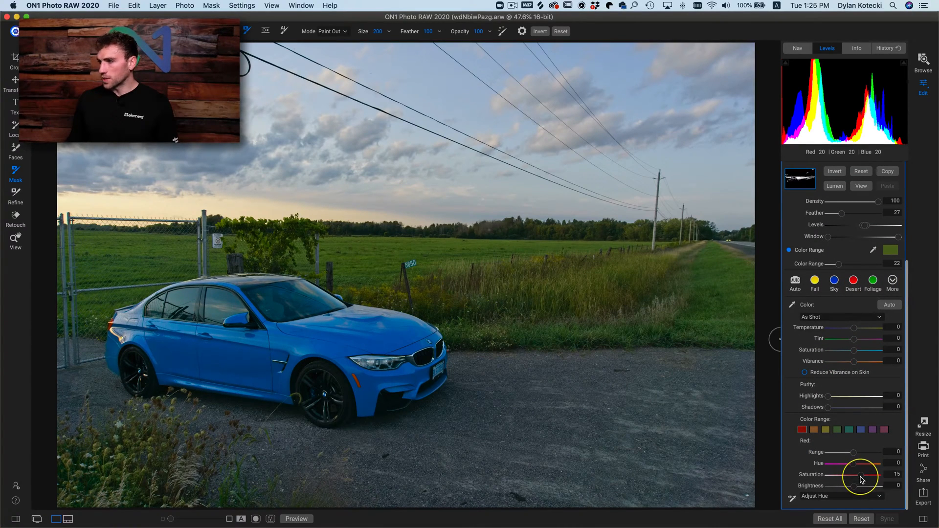
{"action": "left_click_drag", "start_coordinate": [861, 480], "coordinate": [854, 478]}
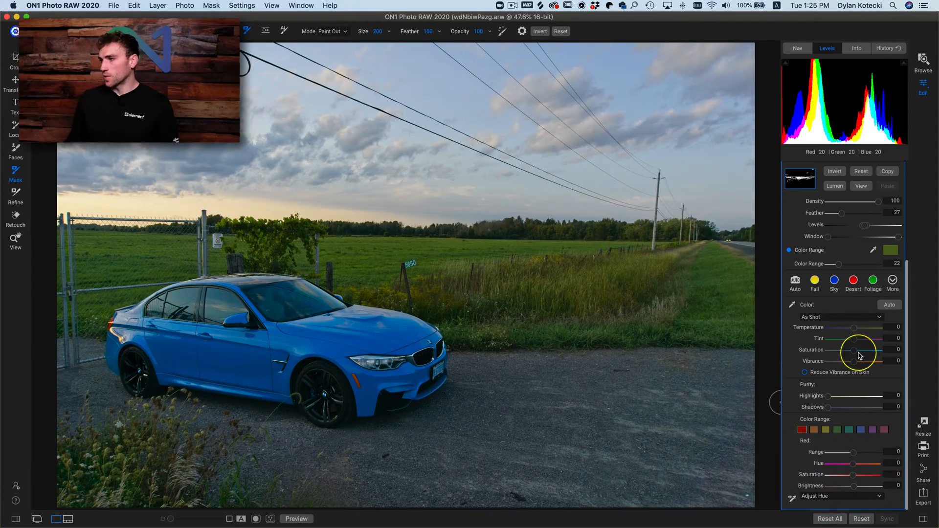
{"action": "mouse_move", "coordinate": [871, 354]}
{"action": "left_mouse_down"}
{"action": "mouse_move", "coordinate": [818, 352]}
{"action": "mouse_move", "coordinate": [876, 358]}
{"action": "mouse_move", "coordinate": [845, 359]}
{"action": "mouse_move", "coordinate": [876, 360]}
{"action": "mouse_move", "coordinate": [867, 360]}
{"action": "left_mouse_up"}
{"action": "scroll", "coordinate": [851, 356], "scroll_direction": "up", "scroll_amount": 1}
{"action": "scroll", "coordinate": [860, 358], "scroll_direction": "down", "scroll_amount": 1}
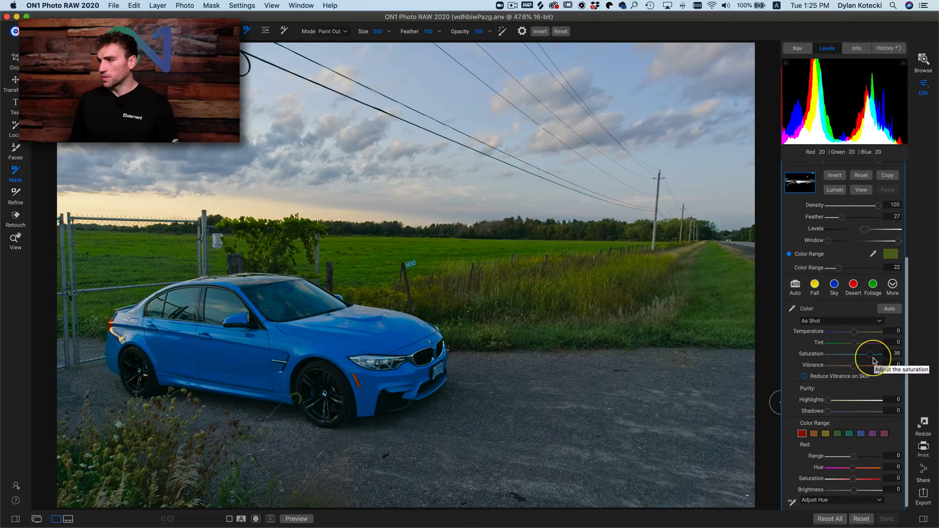
{"action": "scroll", "coordinate": [861, 382], "scroll_direction": "up", "scroll_amount": 5}
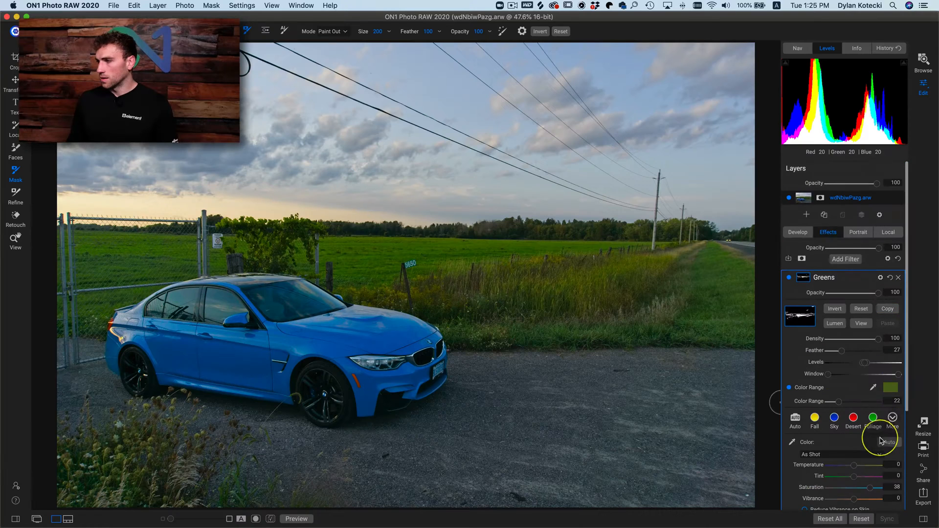
- Set the Greens filter's Vibrance to 34
{"action": "scroll", "coordinate": [881, 441], "scroll_direction": "down", "scroll_amount": 3}
{"action": "left_click_drag", "start_coordinate": [854, 409], "coordinate": [868, 413]}
- Preview the Greens mask, reset its Levels, and lower its Color Range to 19 and its Feather to 0
{"action": "left_click", "coordinate": [861, 234]}
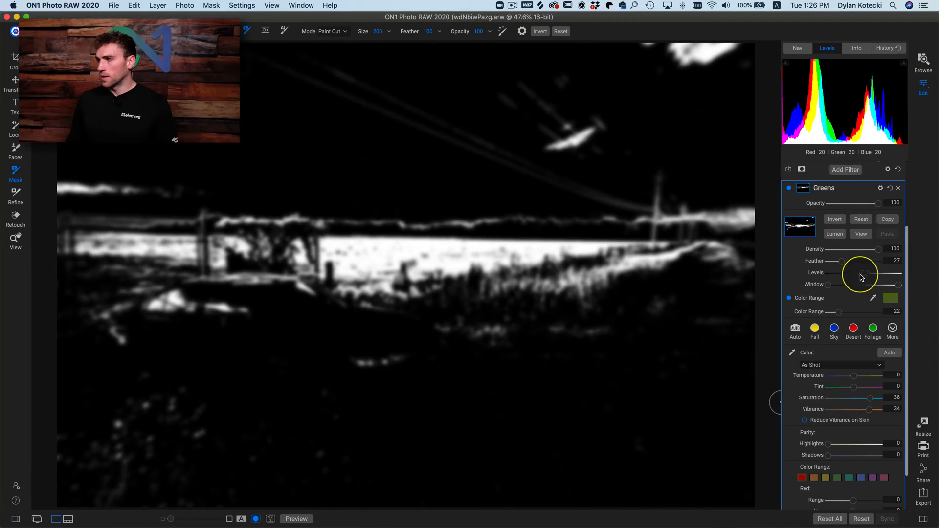
{"action": "left_click", "coordinate": [863, 274]}
{"action": "double_click", "coordinate": [816, 275]}
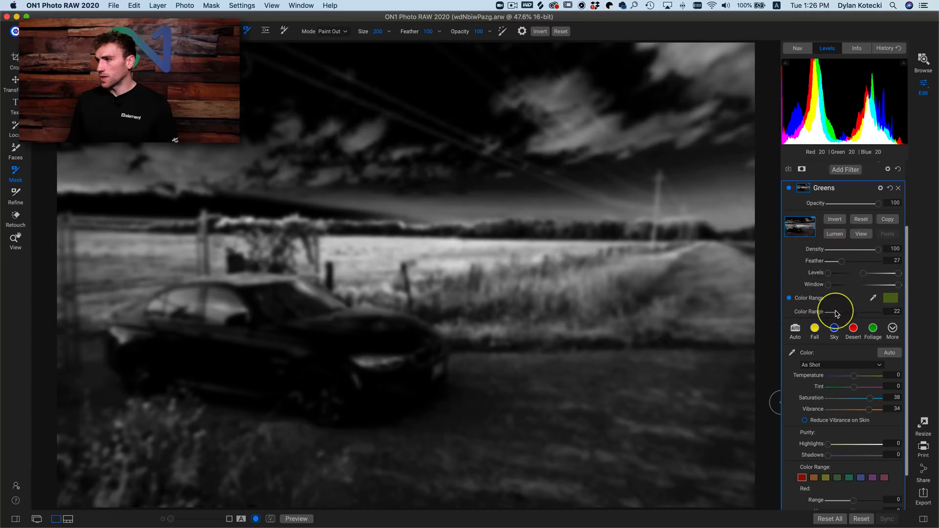
{"action": "left_click_drag", "start_coordinate": [839, 313], "coordinate": [838, 317]}
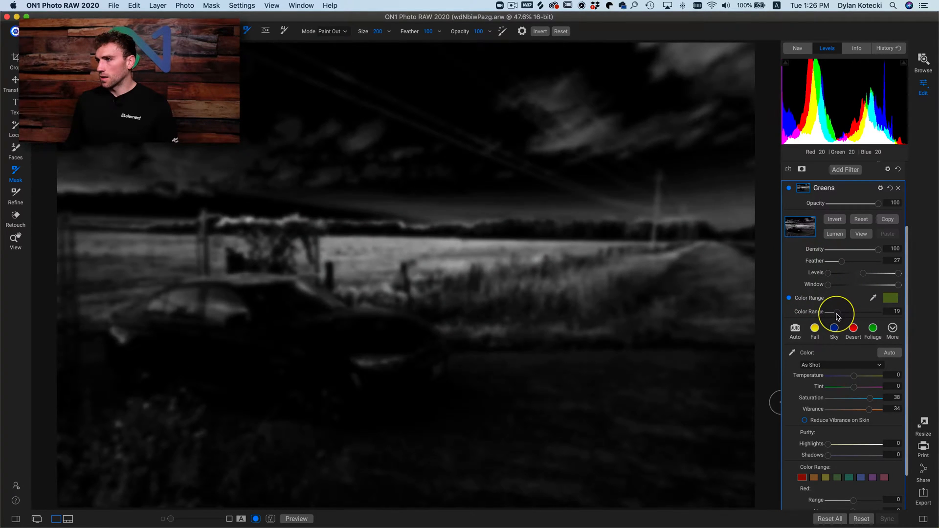
{"action": "left_click", "coordinate": [830, 287]}
{"action": "left_click_drag", "start_coordinate": [841, 263], "coordinate": [822, 264]}
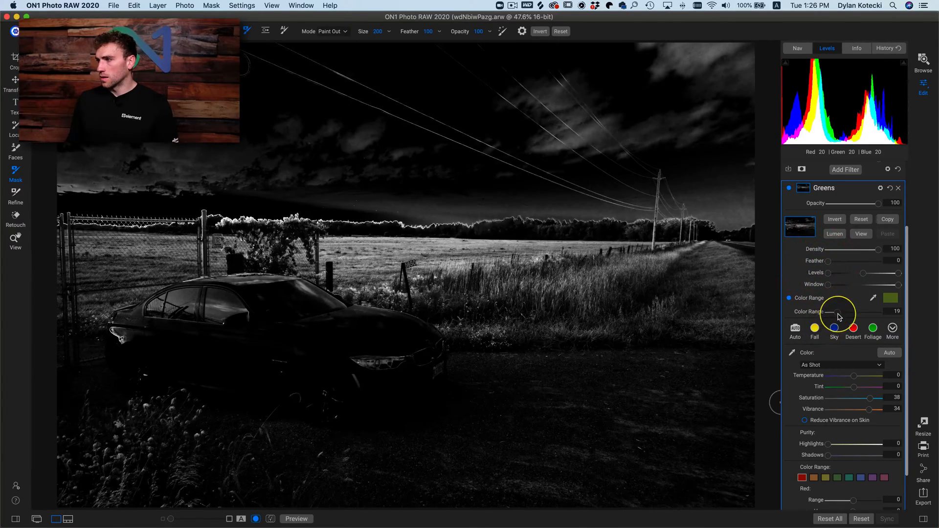
- Set the Greens mask's Color Range to 24 and tighten its Levels by bringing the black and white points close to the midpoint
{"action": "left_click_drag", "start_coordinate": [839, 315], "coordinate": [840, 315]}
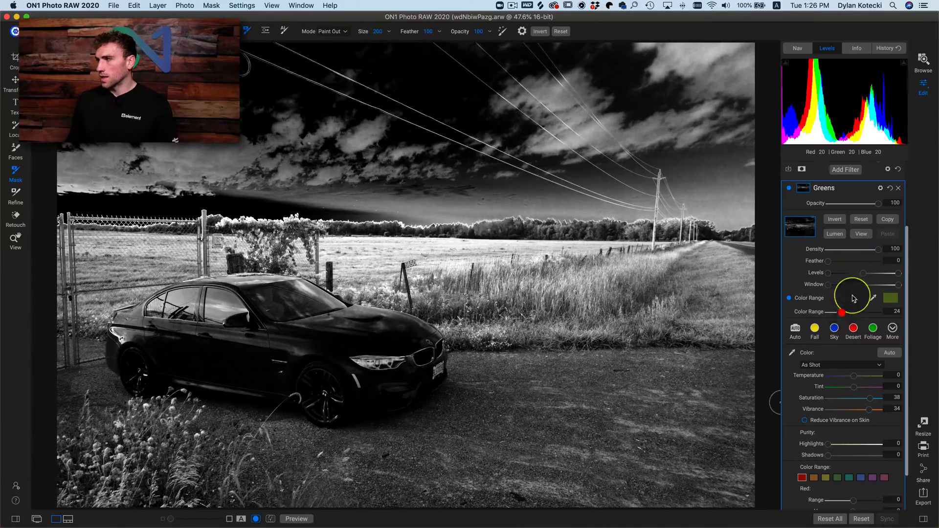
{"action": "left_click_drag", "start_coordinate": [839, 278], "coordinate": [862, 278]}
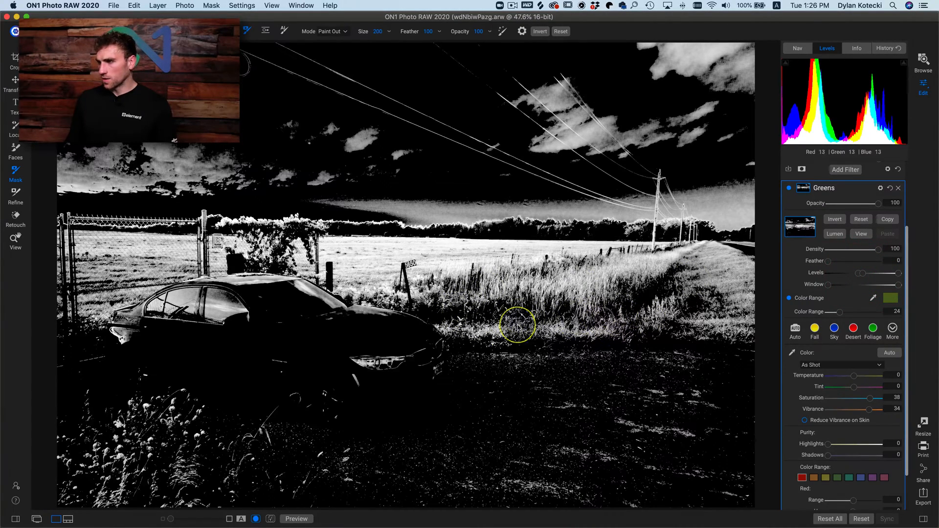
{"action": "left_click_drag", "start_coordinate": [899, 276], "coordinate": [868, 278]}
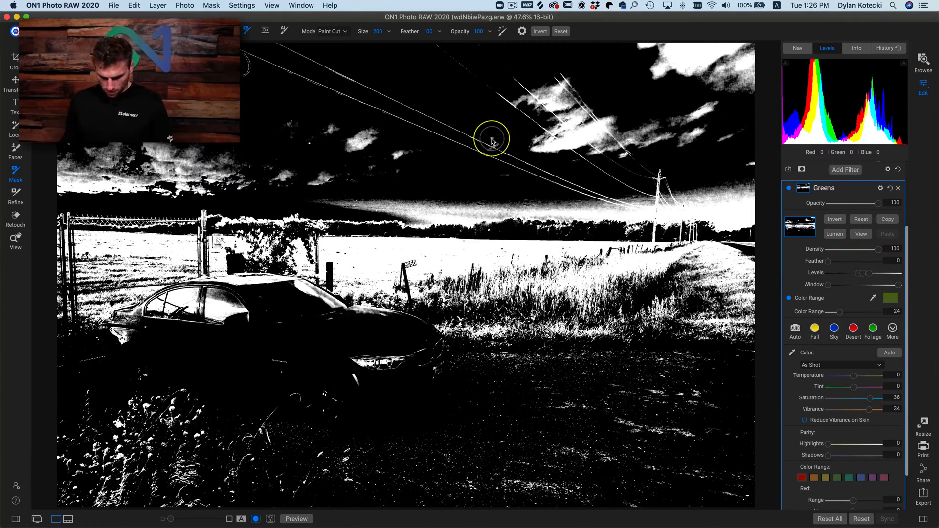
- Enlarge the masking brush to 1000 and paint the sky out of the Greens mask
{"action": "key", "text": "bracketright"}
{"action": "key", "text": "bracketright"}
{"action": "key", "text": "bracketright"}
{"action": "key", "text": "bracketright"}
{"action": "key", "text": "bracketright"}
{"action": "key", "text": "bracketright"}
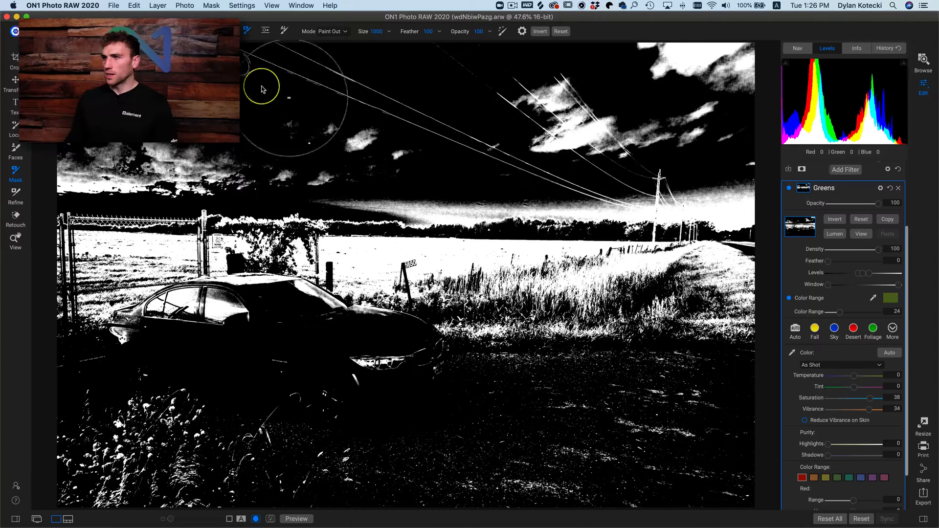
{"action": "mouse_move", "coordinate": [244, 66]}
{"action": "left_mouse_down"}
{"action": "mouse_move", "coordinate": [640, 119]}
{"action": "mouse_move", "coordinate": [639, 84]}
{"action": "mouse_move", "coordinate": [715, 87]}
{"action": "mouse_move", "coordinate": [681, 131]}
{"action": "mouse_move", "coordinate": [585, 147]}
{"action": "mouse_move", "coordinate": [741, 160]}
{"action": "mouse_move", "coordinate": [641, 177]}
{"action": "mouse_move", "coordinate": [320, 156]}
{"action": "mouse_move", "coordinate": [48, 157]}
{"action": "left_mouse_up"}
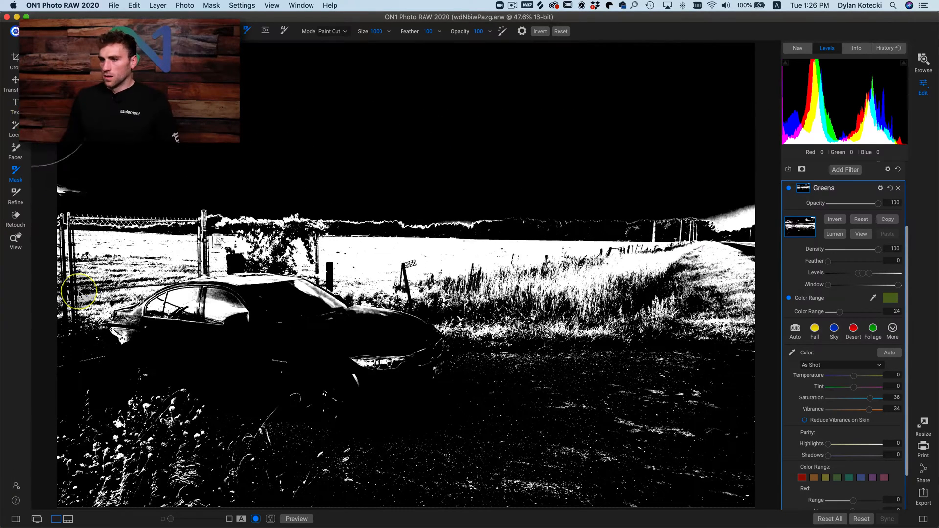
- Paint the gravel road and, with the brush reduced to 400, the car out of the Greens mask, returning to the photo view
{"action": "mouse_move", "coordinate": [97, 390]}
{"action": "left_mouse_down"}
{"action": "mouse_move", "coordinate": [541, 434]}
{"action": "mouse_move", "coordinate": [492, 449]}
{"action": "mouse_move", "coordinate": [678, 447]}
{"action": "mouse_move", "coordinate": [650, 432]}
{"action": "mouse_move", "coordinate": [504, 405]}
{"action": "mouse_move", "coordinate": [572, 421]}
{"action": "mouse_move", "coordinate": [417, 446]}
{"action": "mouse_move", "coordinate": [449, 463]}
{"action": "mouse_move", "coordinate": [744, 488]}
{"action": "mouse_move", "coordinate": [405, 443]}
{"action": "mouse_move", "coordinate": [381, 372]}
{"action": "mouse_move", "coordinate": [353, 365]}
{"action": "left_mouse_up"}
{"action": "left_click", "coordinate": [361, 364]}
{"action": "key", "text": "bracketleft"}
{"action": "key", "text": "bracketleft"}
{"action": "key", "text": "bracketleft"}
{"action": "key", "text": "bracketleft"}
{"action": "key", "text": "bracketleft"}
{"action": "key", "text": "bracketleft"}
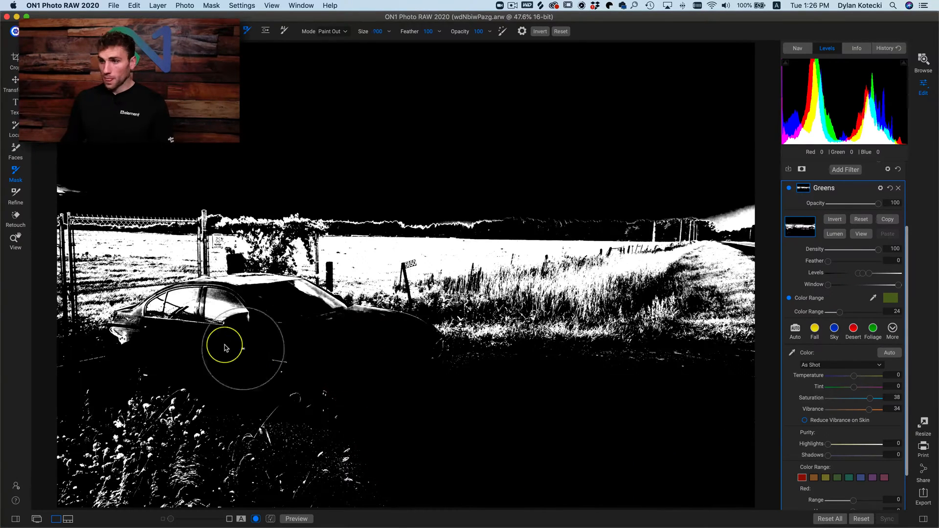
{"action": "mouse_move", "coordinate": [244, 328]}
{"action": "left_mouse_down"}
{"action": "mouse_move", "coordinate": [184, 308]}
{"action": "mouse_move", "coordinate": [130, 325]}
{"action": "mouse_move", "coordinate": [216, 298]}
{"action": "mouse_move", "coordinate": [276, 301]}
{"action": "mouse_move", "coordinate": [447, 371]}
{"action": "mouse_move", "coordinate": [729, 374]}
{"action": "mouse_move", "coordinate": [677, 393]}
{"action": "mouse_move", "coordinate": [745, 372]}
{"action": "left_mouse_up"}
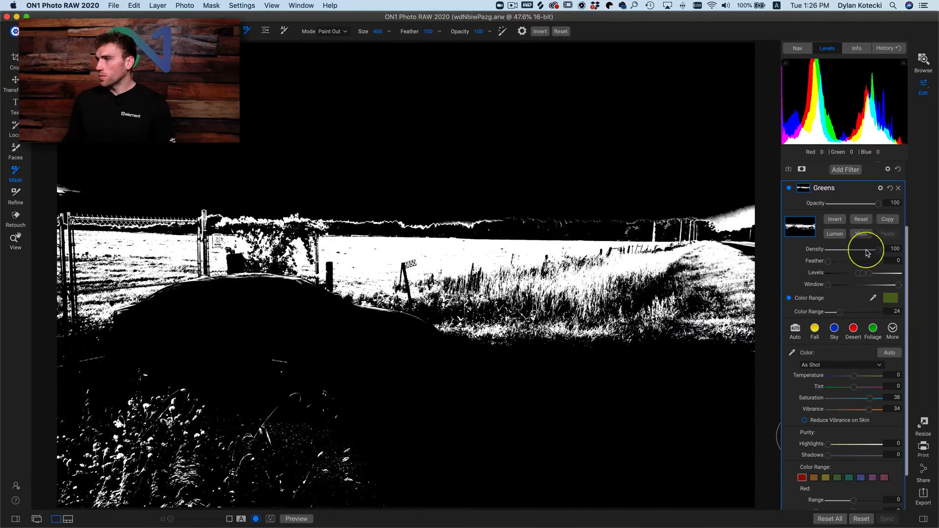
{"action": "left_click", "coordinate": [862, 235]}
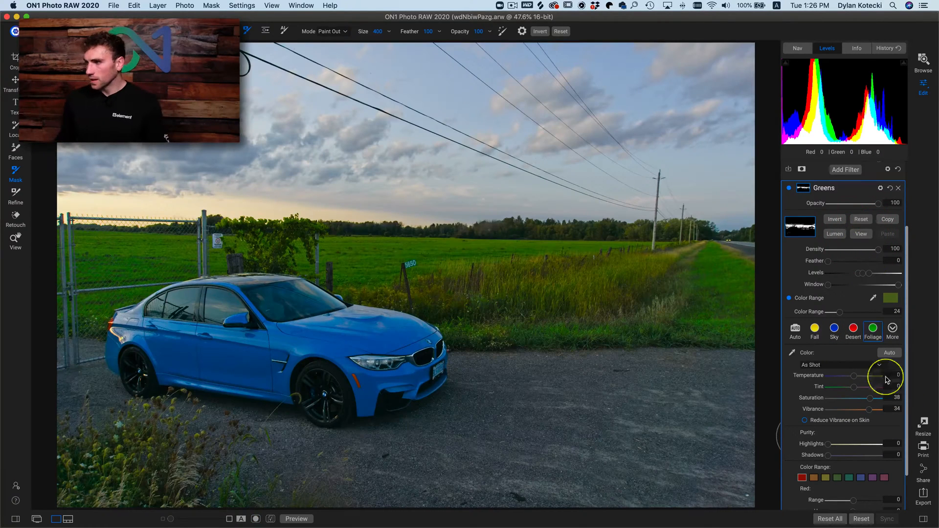
- Reset the Greens filter's Vibrance to 0 and set its Saturation to 30 and Temperature to 9
{"action": "left_click", "coordinate": [869, 413]}
{"action": "double_click", "coordinate": [817, 409]}
{"action": "left_click", "coordinate": [884, 399]}
{"action": "double_click", "coordinate": [815, 398]}
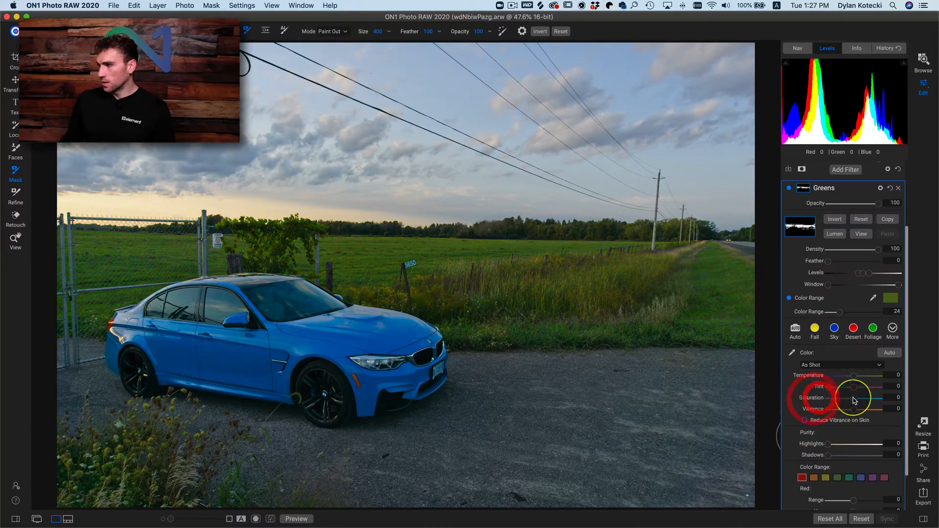
{"action": "left_click_drag", "start_coordinate": [854, 399], "coordinate": [867, 398]}
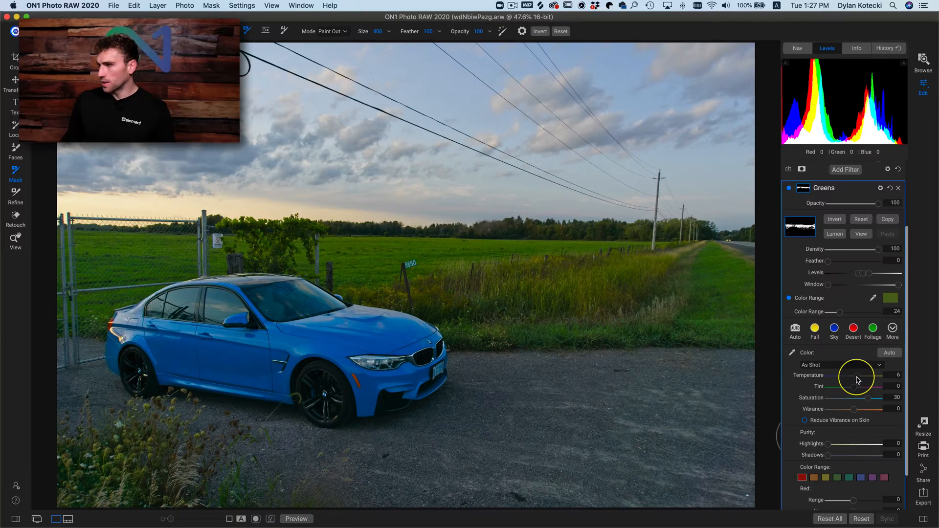
{"action": "left_click", "coordinate": [859, 378]}
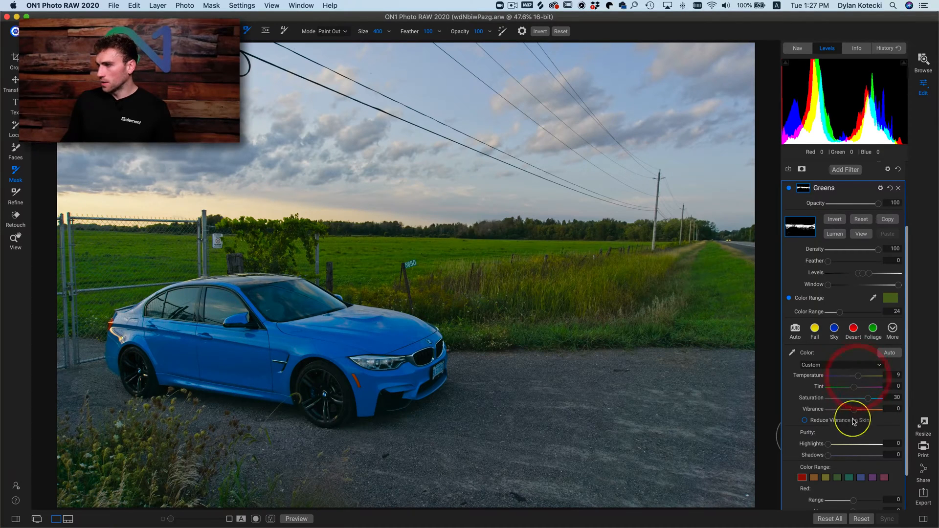
- Compare the photo with the Greens filter switched off and on
{"action": "left_click", "coordinate": [788, 188]}
{"action": "left_click", "coordinate": [788, 189]}
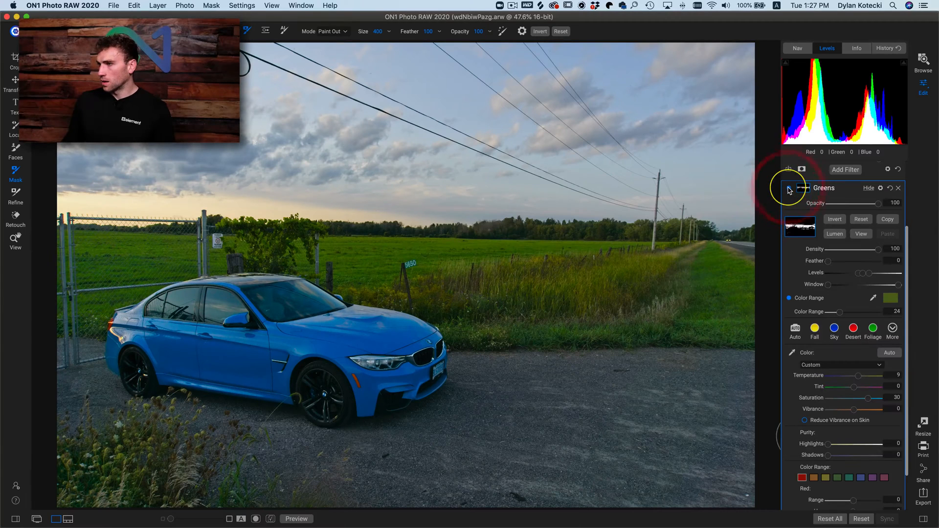
{"action": "left_click", "coordinate": [788, 189]}
{"action": "left_click", "coordinate": [788, 189]}
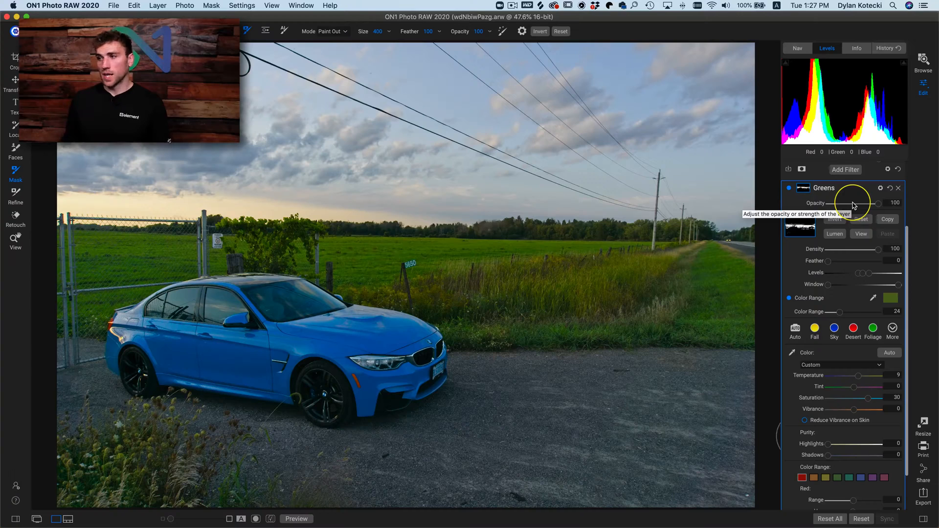
- Copy the Greens filter's mask and add a Curves filter above it
{"action": "left_click", "coordinate": [888, 219]}
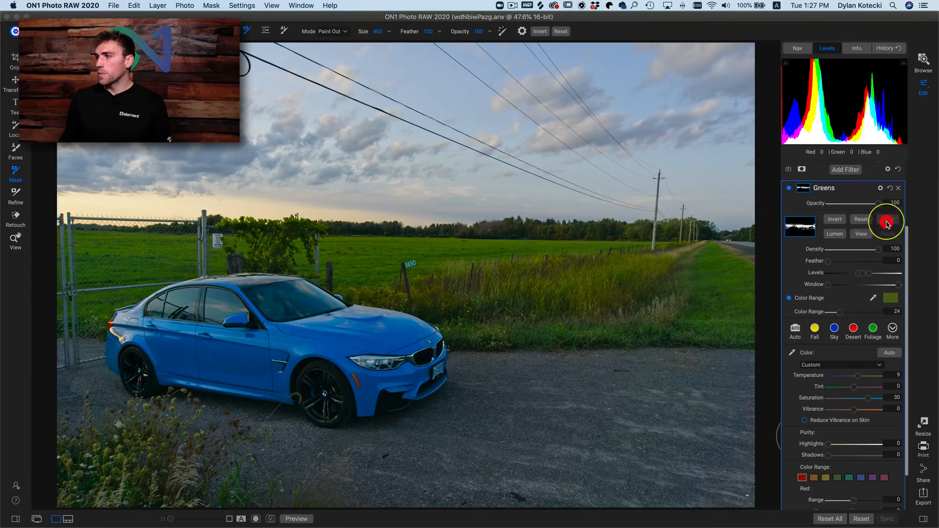
{"action": "left_click", "coordinate": [843, 176]}
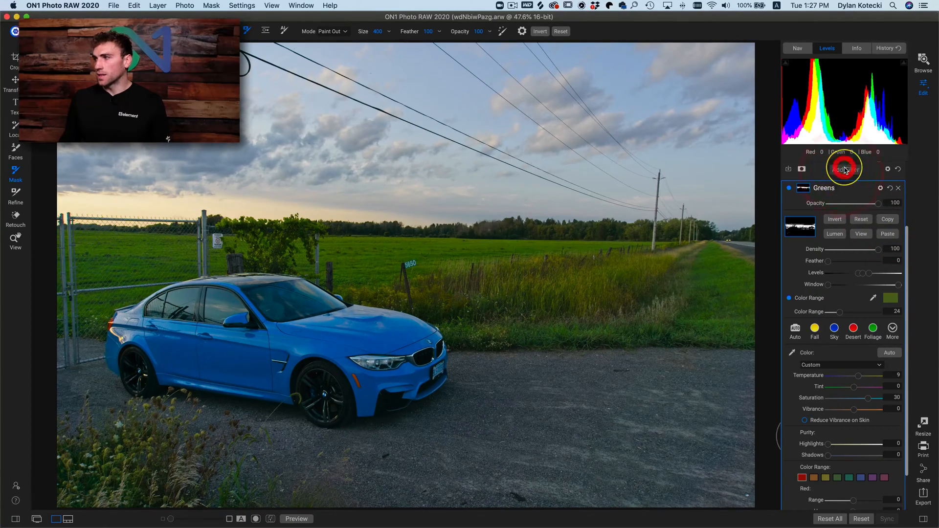
{"action": "left_click", "coordinate": [706, 221]}
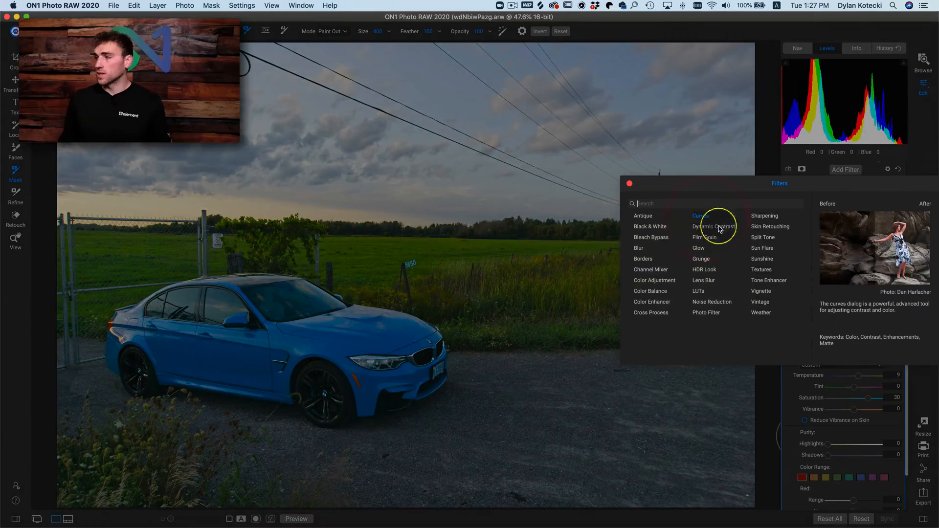
- Paste the copied mask into the Curves filter and check it in the mask view
{"action": "left_click", "coordinate": [805, 278]}
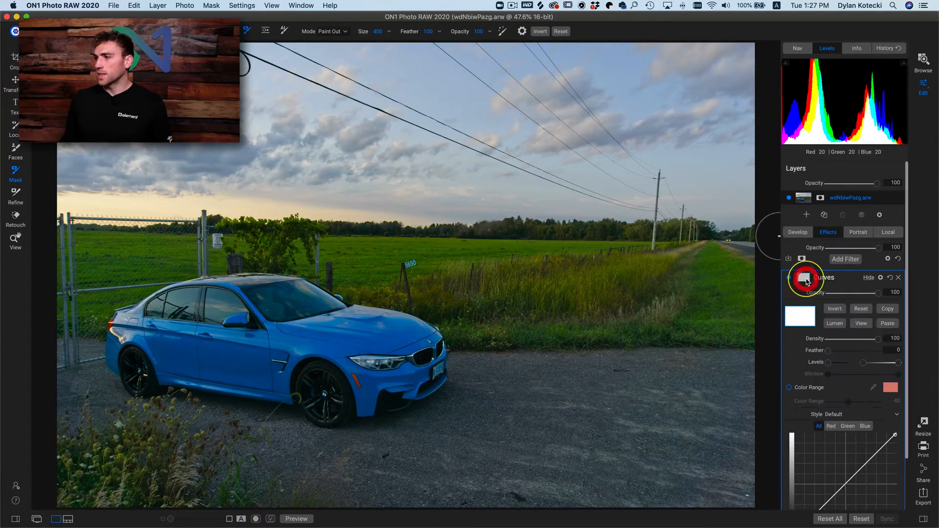
{"action": "left_click", "coordinate": [888, 325]}
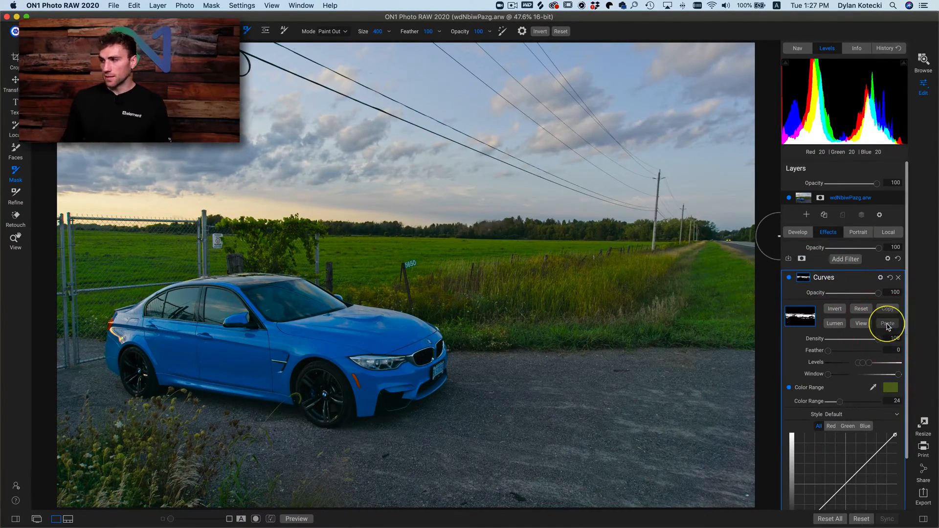
{"action": "left_click", "coordinate": [856, 325]}
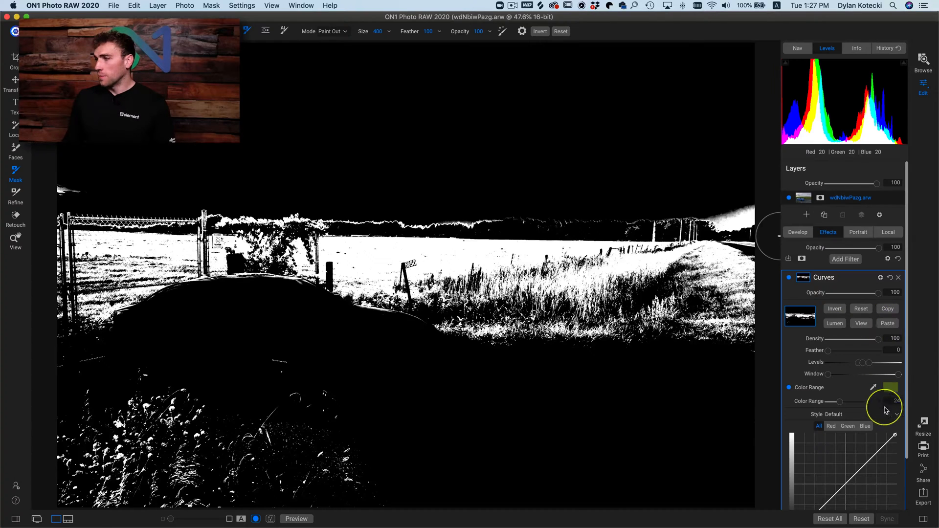
{"action": "left_click", "coordinate": [862, 322]}
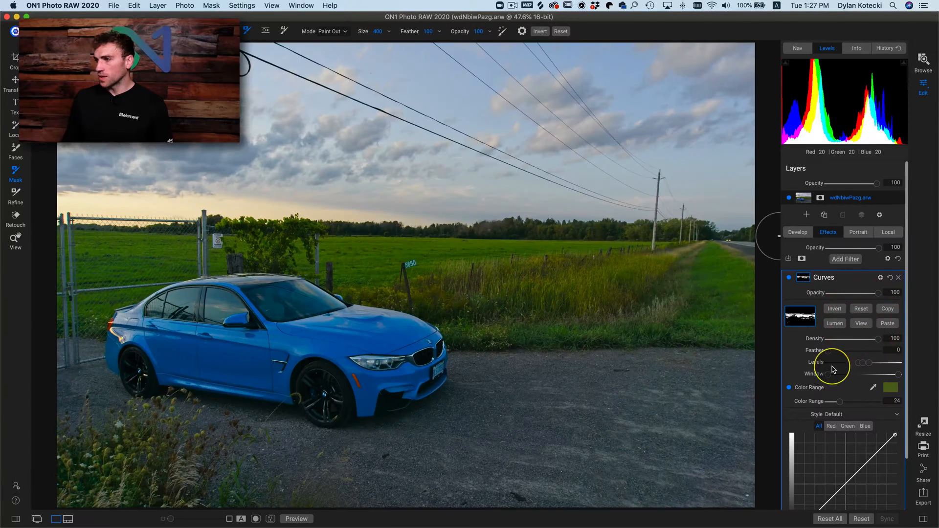
- Anchor the shadows on the Curves filter's combined curve and raise the upper midtones to input 149, output 169
{"action": "scroll", "coordinate": [832, 382], "scroll_direction": "down", "scroll_amount": 3}
{"action": "left_click", "coordinate": [813, 458]}
{"action": "left_click_drag", "start_coordinate": [820, 463], "coordinate": [814, 454]}
{"action": "left_click", "coordinate": [797, 473]}
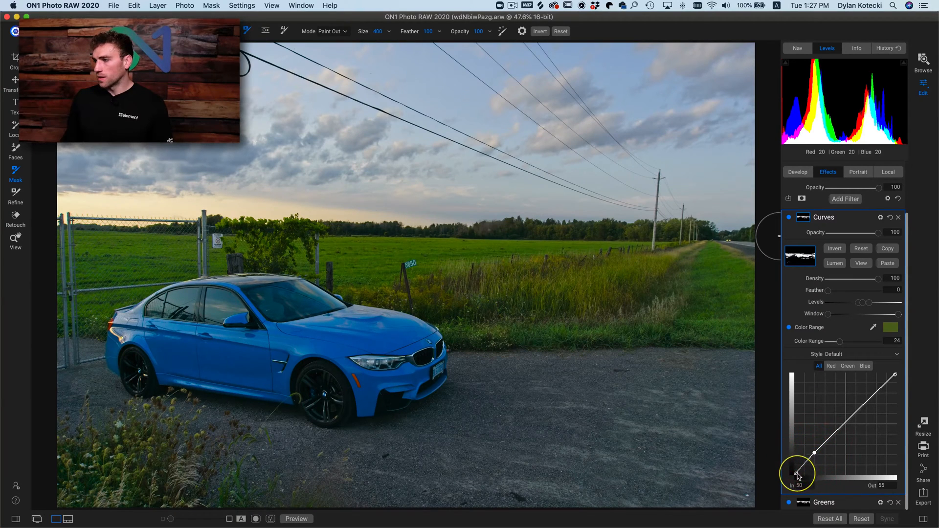
{"action": "mouse_move", "coordinate": [847, 420]}
{"action": "left_mouse_down"}
{"action": "mouse_move", "coordinate": [851, 409]}
{"action": "mouse_move", "coordinate": [859, 423]}
{"action": "mouse_move", "coordinate": [854, 409]}
{"action": "left_mouse_up"}
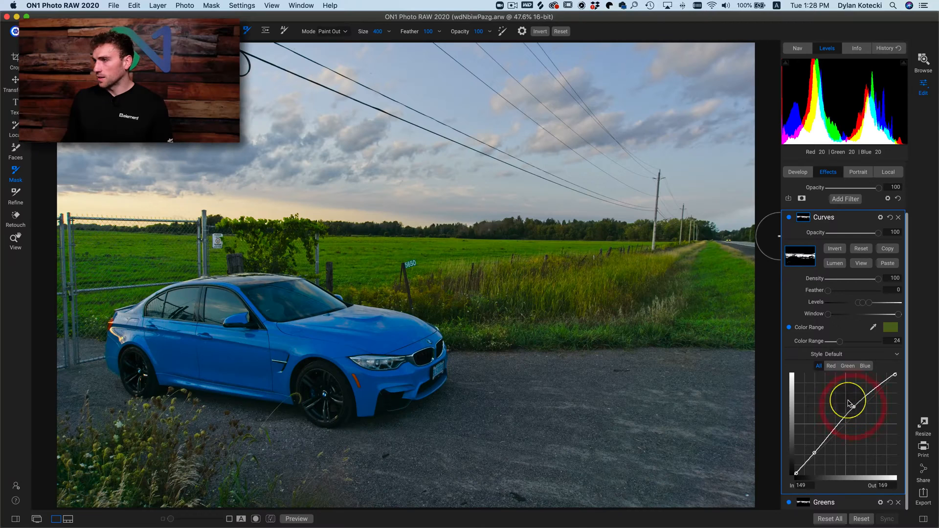
- Compare the photo with the Curves filter switched off and on
{"action": "left_click", "coordinate": [789, 218]}
{"action": "left_click", "coordinate": [789, 218]}
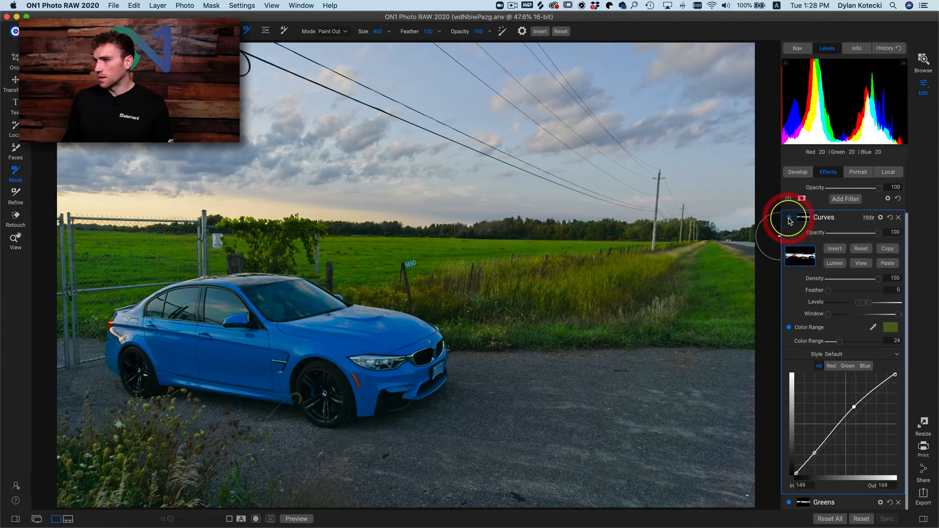
{"action": "left_click", "coordinate": [789, 218]}
{"action": "left_click", "coordinate": [789, 218]}
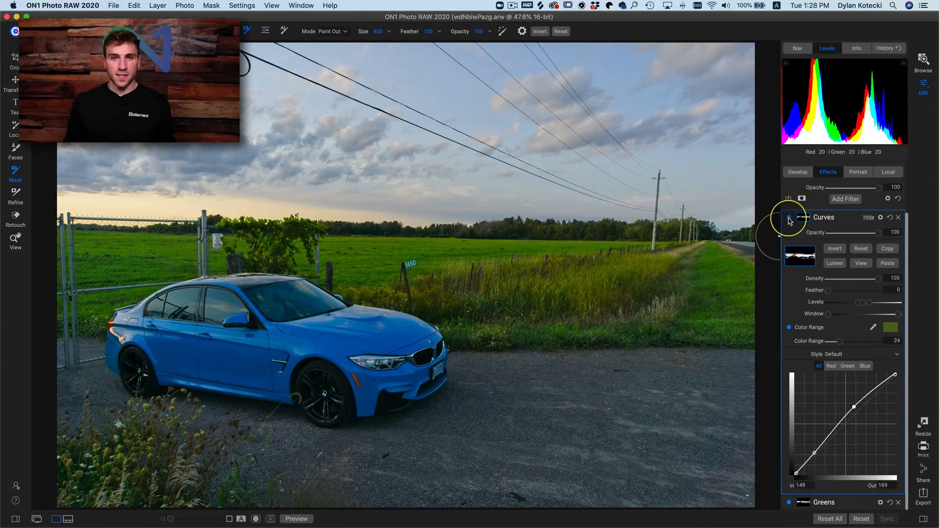
- Compare the edited photo with the unedited original, and repeatedly with the preview of the current effects turned off
{"action": "key", "text": "super+p"}
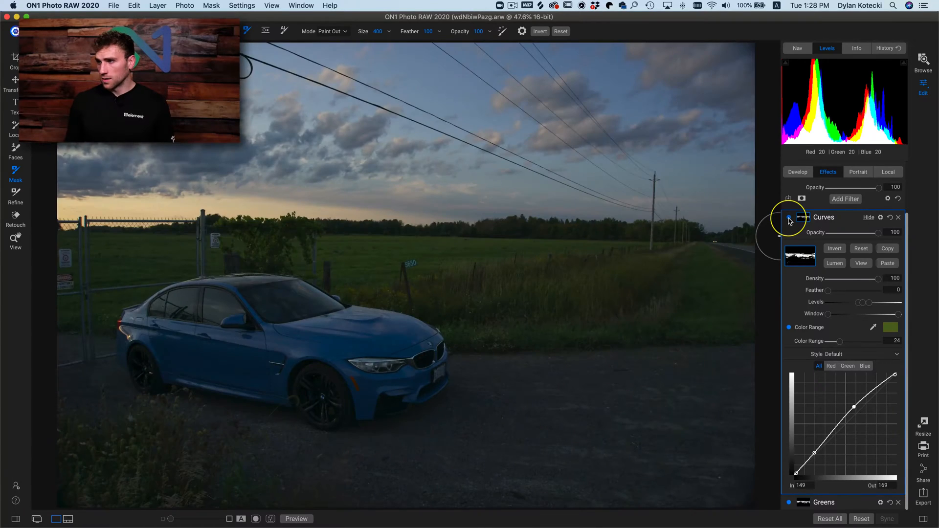
{"action": "key", "text": "super+p"}
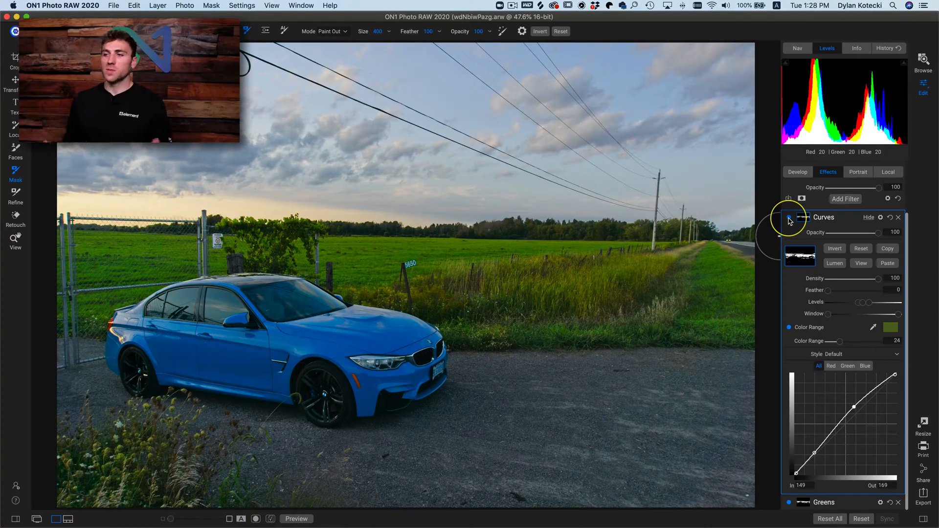
{"action": "key", "text": "p"}
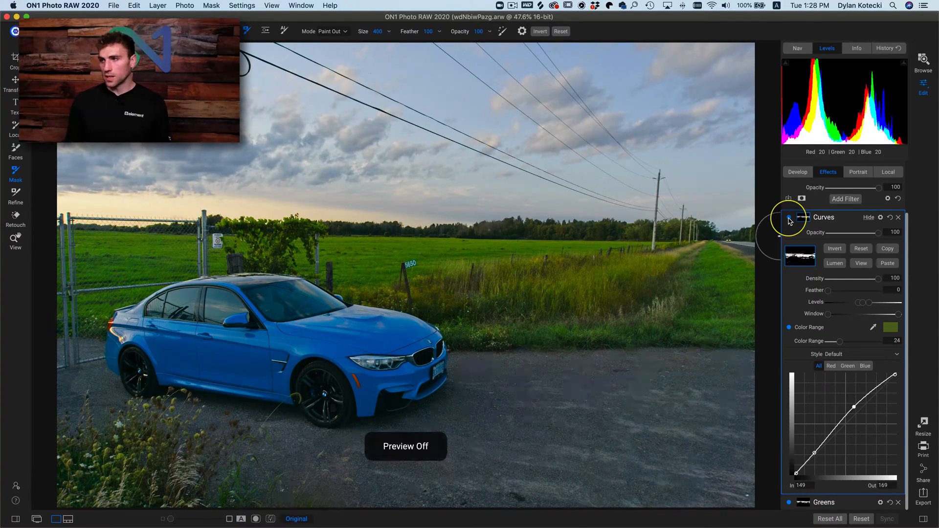
{"action": "key", "text": "p"}
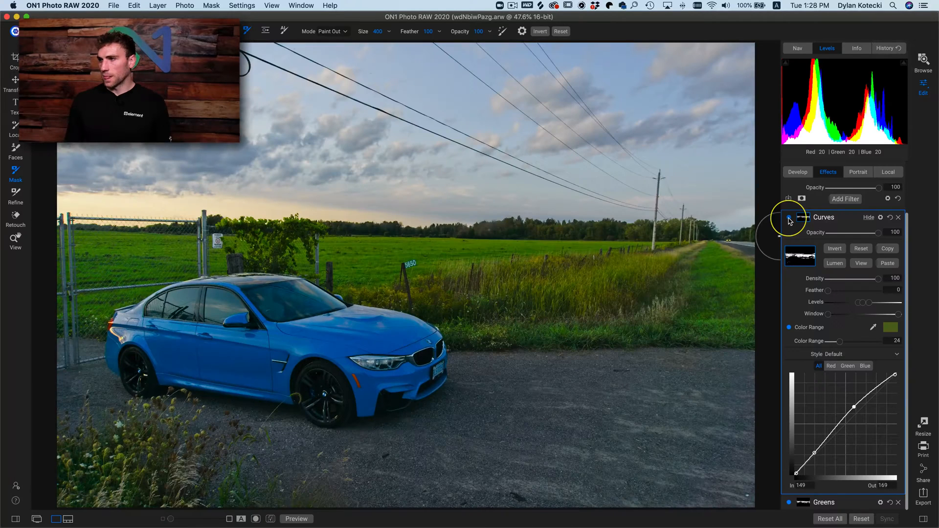
{"action": "key", "text": "p"}
{"action": "key", "text": "p"}
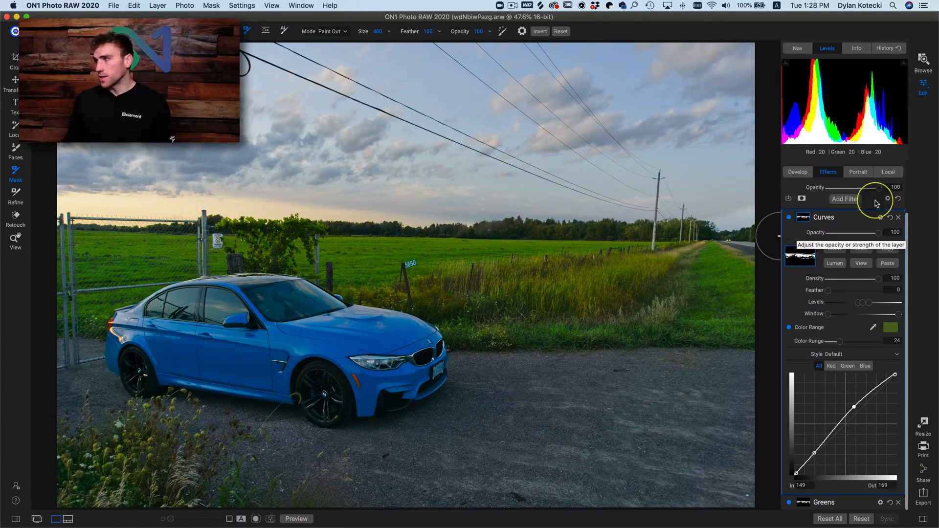
- Add a new local adjustment, show its mask options and enable Color Range for the mask
{"action": "left_click", "coordinate": [886, 177]}
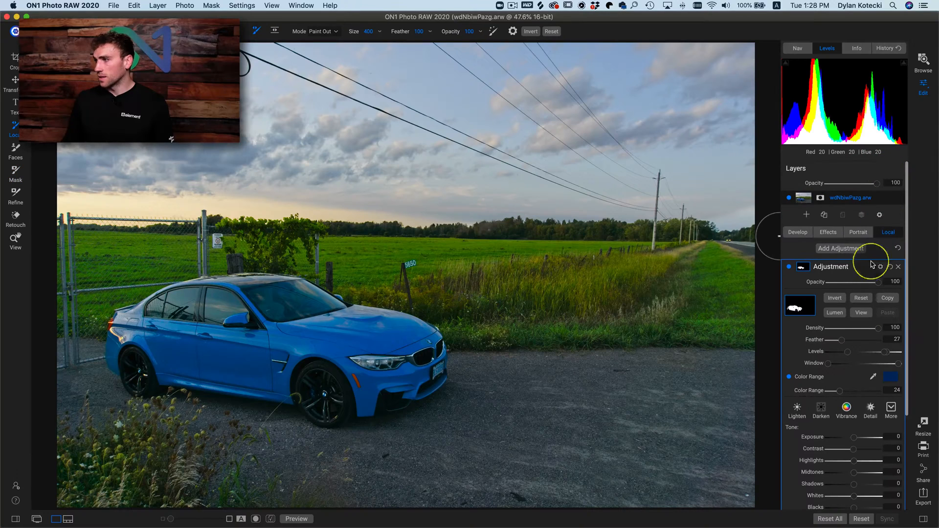
{"action": "left_click", "coordinate": [844, 254]}
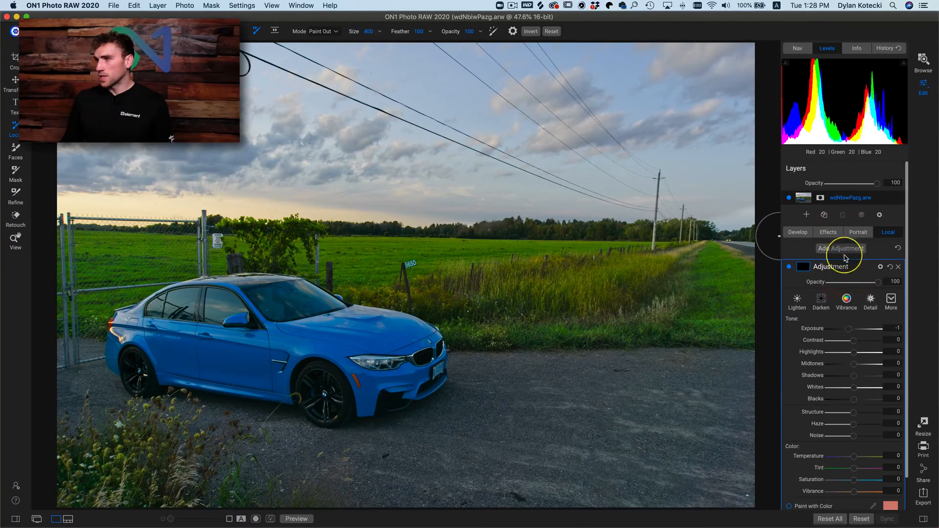
{"action": "scroll", "coordinate": [828, 361], "scroll_direction": "down", "scroll_amount": 1}
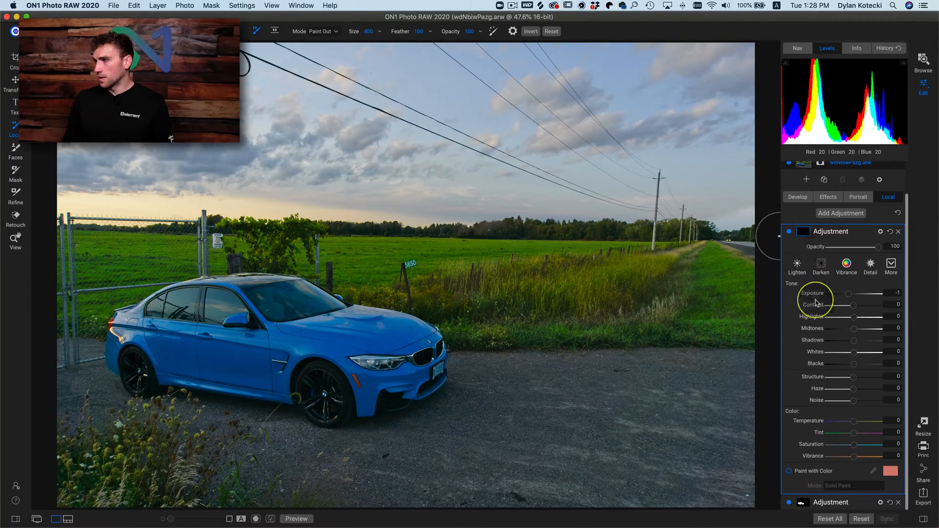
{"action": "left_click", "coordinate": [802, 232]}
{"action": "left_click", "coordinate": [789, 341]}
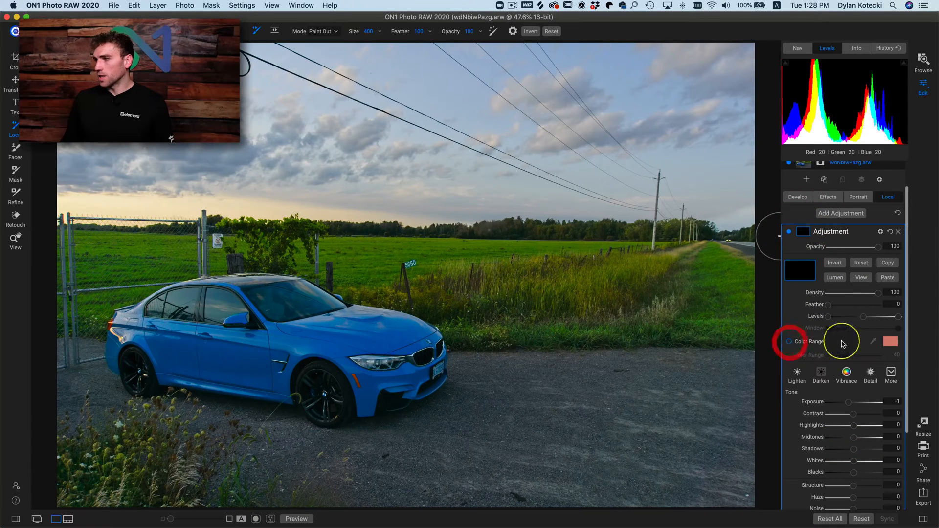
- Try to sample the sky as the Color Range colour of the new adjustment's mask
{"action": "left_click", "coordinate": [872, 342]}
{"action": "left_click", "coordinate": [447, 83]}
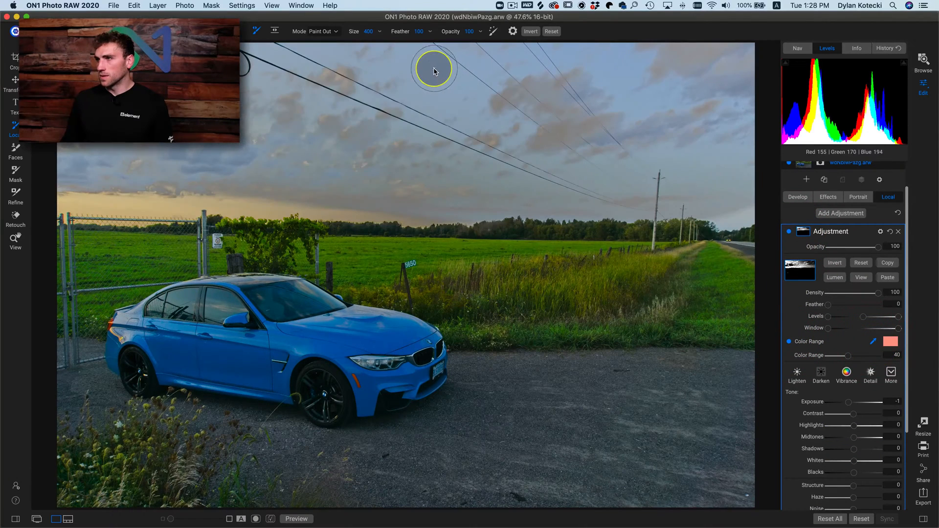
{"action": "left_click", "coordinate": [433, 76]}
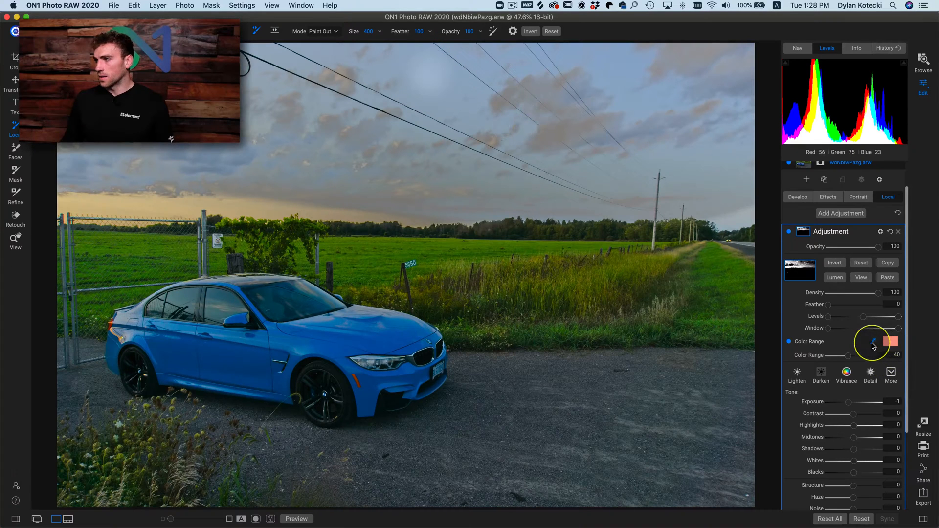
{"action": "left_click", "coordinate": [874, 342]}
{"action": "left_click", "coordinate": [875, 343]}
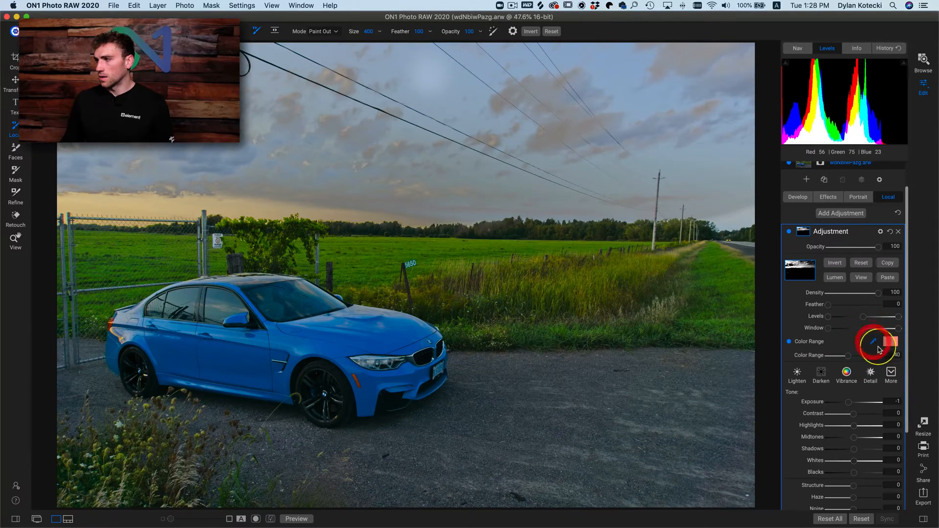
{"action": "left_click", "coordinate": [464, 111]}
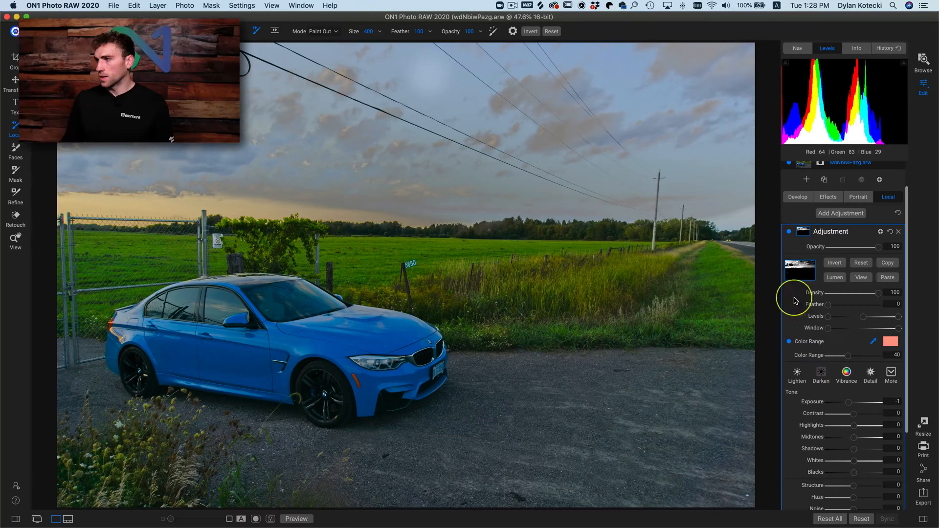
- In the mask view, undo the stray paint-out spot in the sky and set the Color Range to 41
{"action": "left_click", "coordinate": [864, 277]}
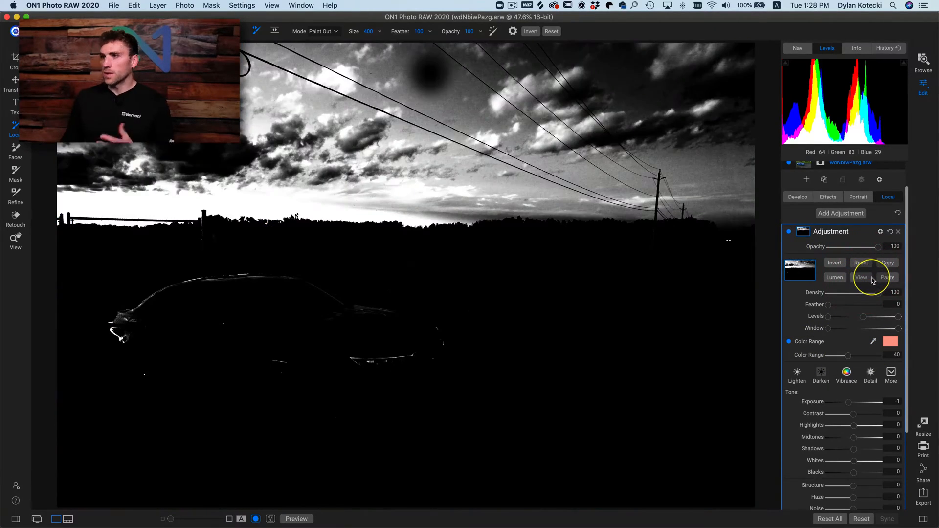
{"action": "key", "text": "super+z"}
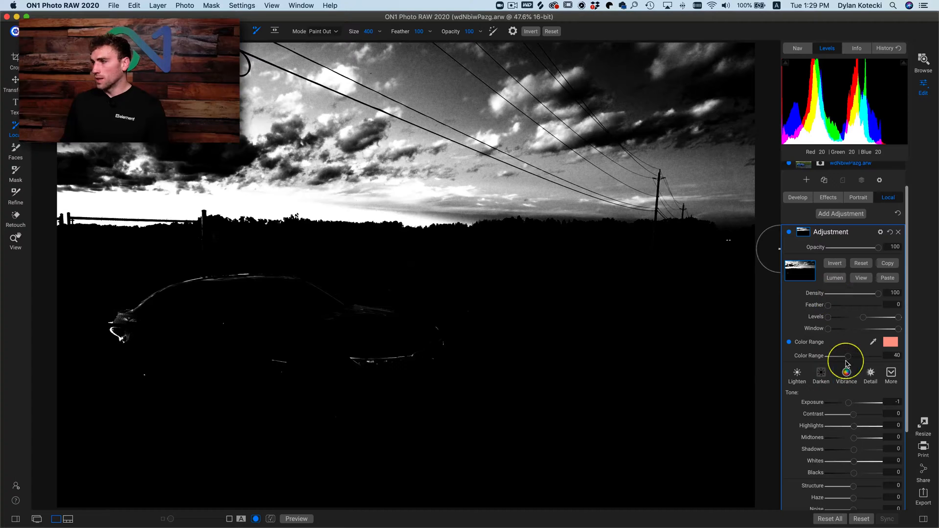
{"action": "mouse_move", "coordinate": [855, 355]}
{"action": "left_mouse_down"}
{"action": "mouse_move", "coordinate": [841, 361]}
{"action": "mouse_move", "coordinate": [849, 361]}
{"action": "left_mouse_up"}
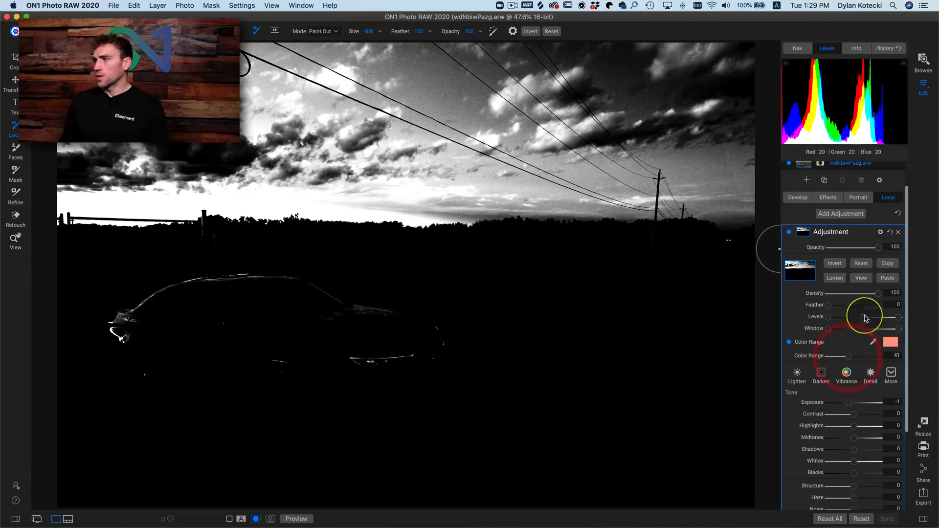
{"action": "left_click", "coordinate": [861, 279]}
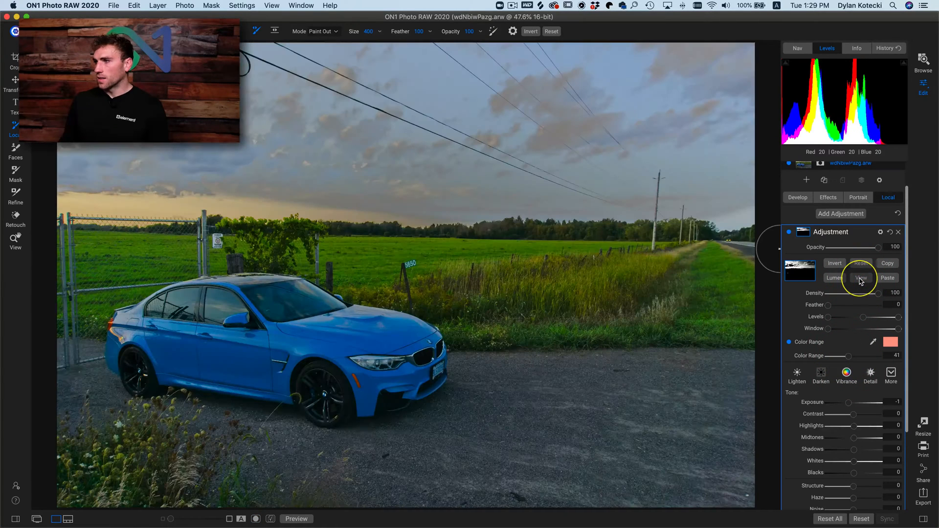
- Reset the sky adjustment's Exposure to 0 and set Midtones to -71, Shadows to 28, Blacks to -68 and Contrast to 98
{"action": "left_click", "coordinate": [820, 401]}
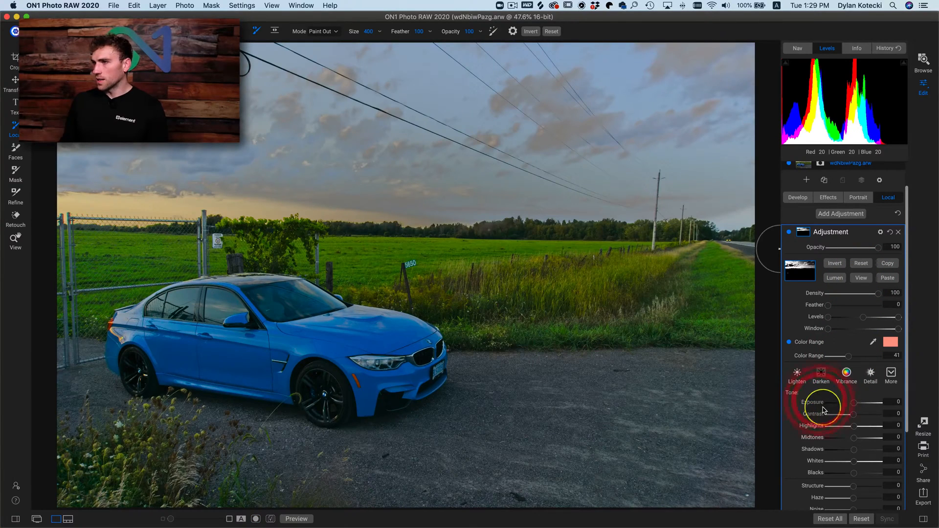
{"action": "left_click", "coordinate": [821, 402]}
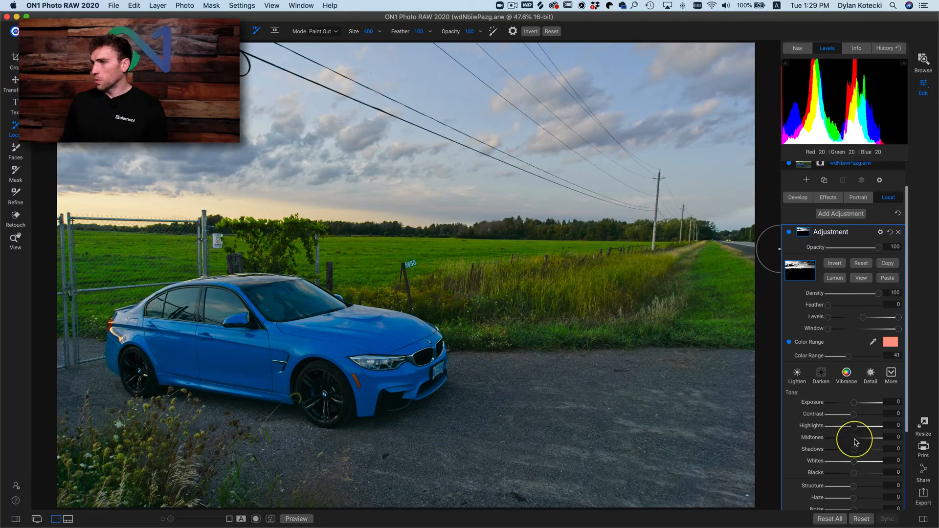
{"action": "left_click_drag", "start_coordinate": [854, 442], "coordinate": [838, 472]}
{"action": "left_click_drag", "start_coordinate": [846, 413], "coordinate": [879, 420]}
{"action": "left_click", "coordinate": [878, 416]}
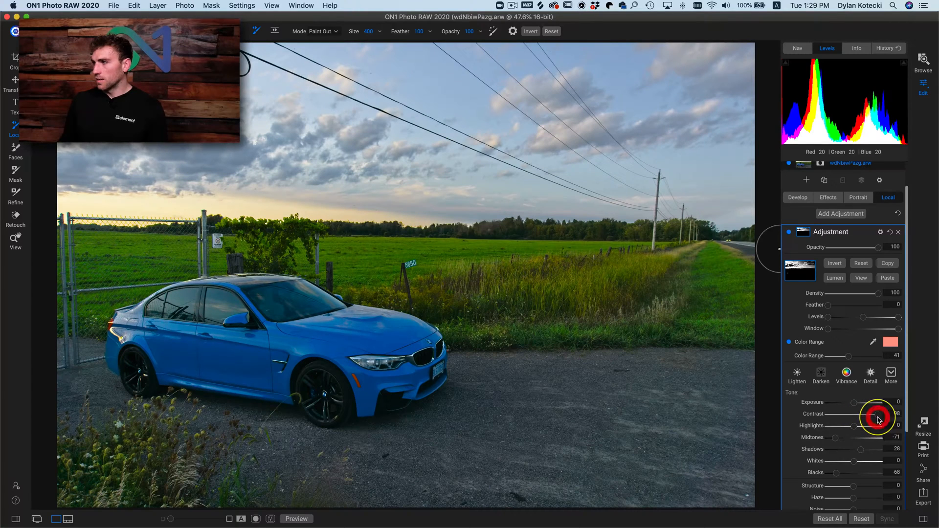
- Compare the sky repeatedly with the new local adjustment switched off and on
{"action": "left_click", "coordinate": [788, 234]}
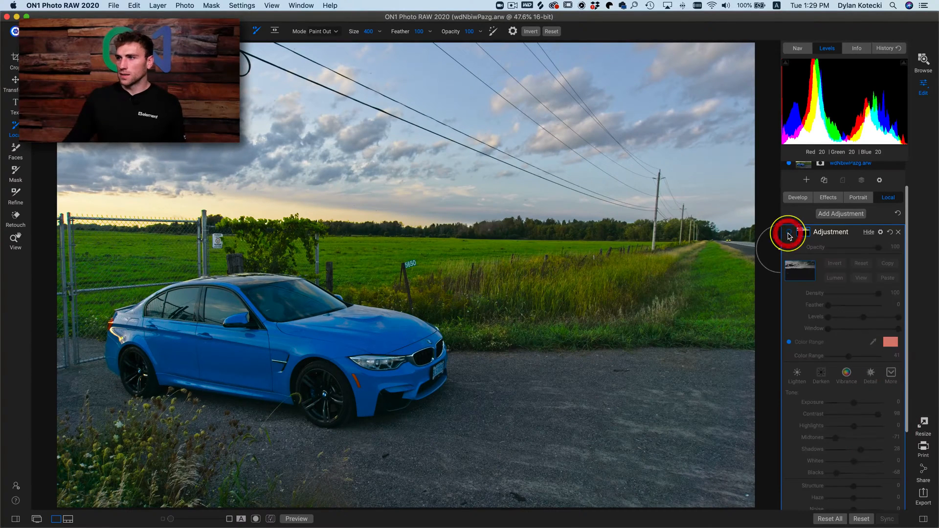
{"action": "left_click", "coordinate": [789, 236]}
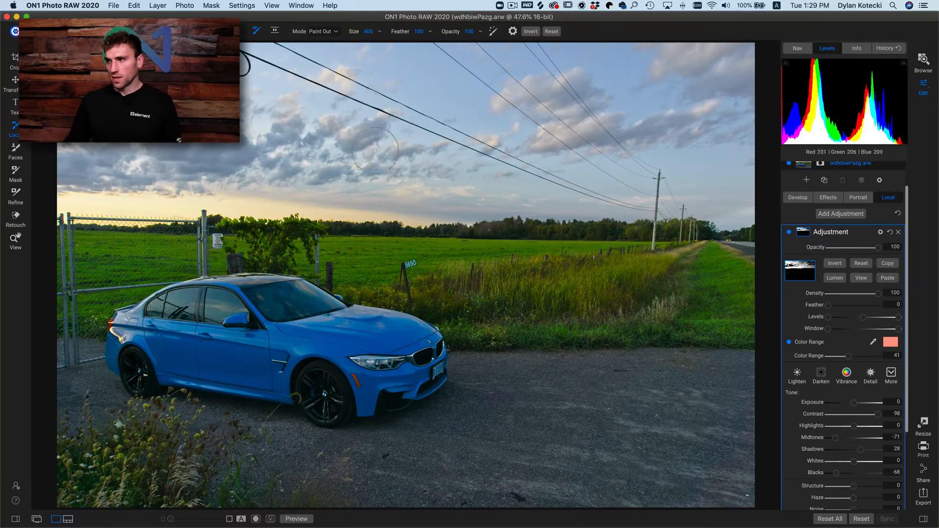
{"action": "left_click", "coordinate": [789, 234]}
{"action": "left_click", "coordinate": [789, 233]}
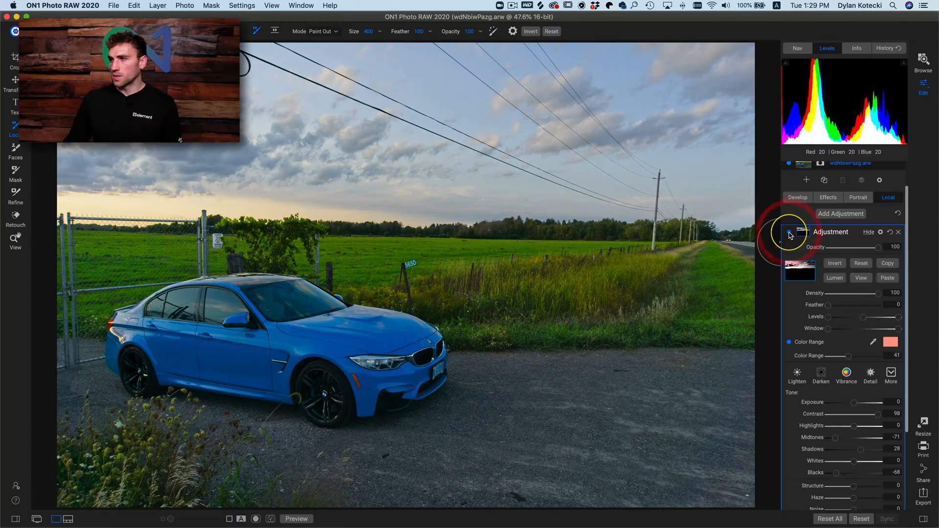
{"action": "left_click", "coordinate": [789, 235]}
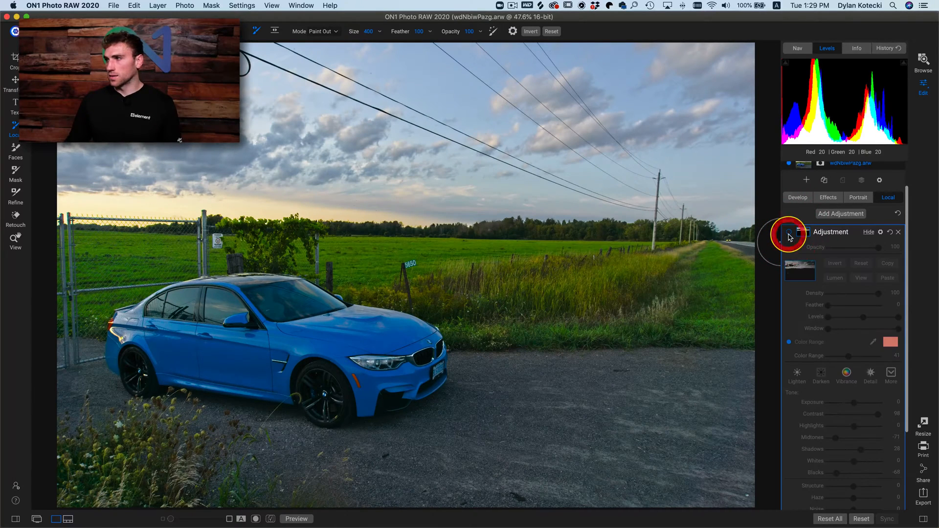
{"action": "left_click", "coordinate": [789, 234]}
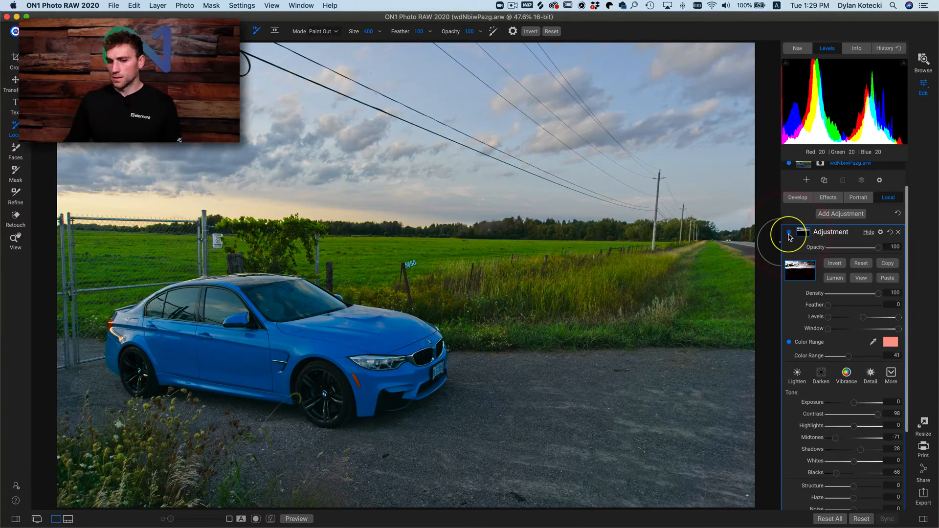
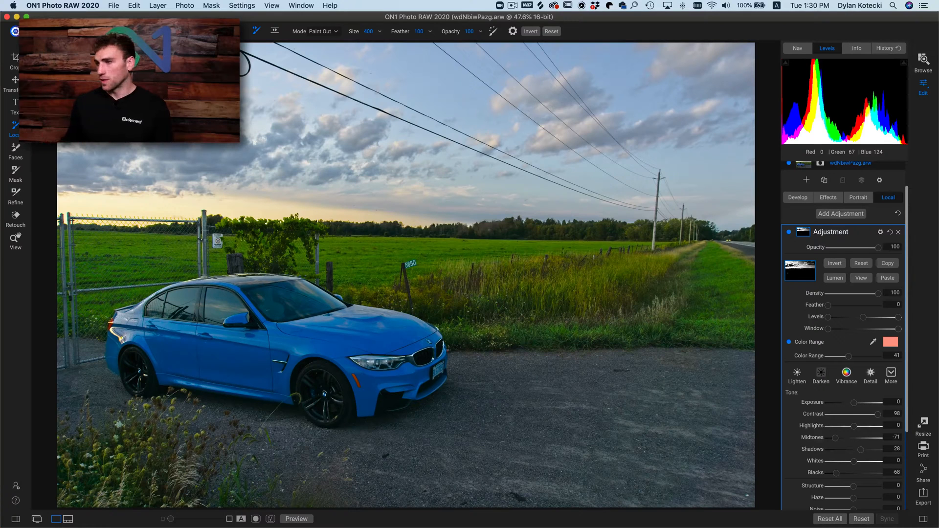
- Delete the sky's local adjustment and add a Dynamic Contrast filter with the Surreal style
{"action": "left_click", "coordinate": [899, 234]}
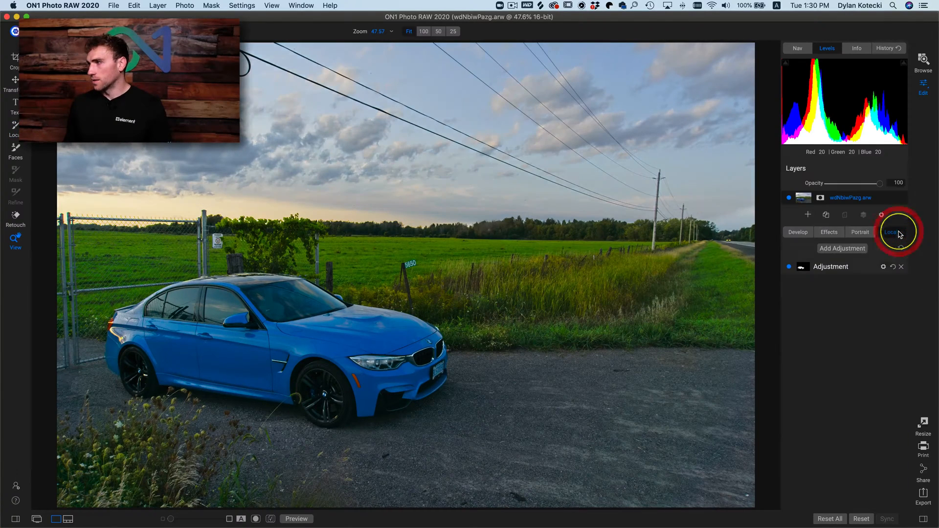
{"action": "left_click", "coordinate": [830, 234]}
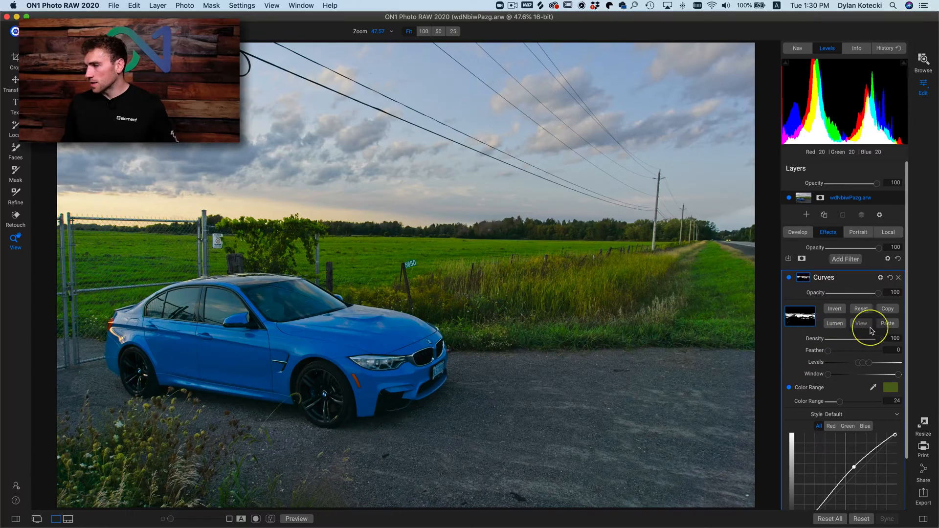
{"action": "left_click", "coordinate": [848, 261]}
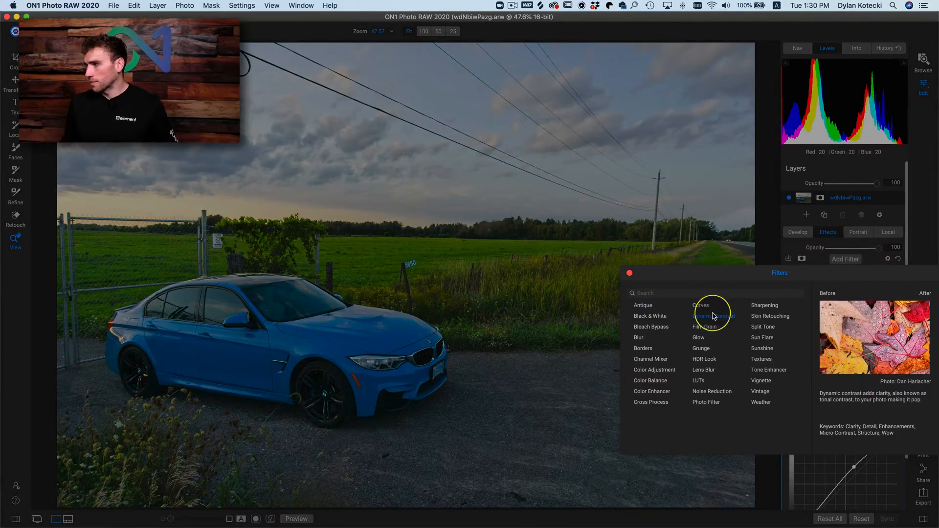
{"action": "left_click", "coordinate": [714, 316]}
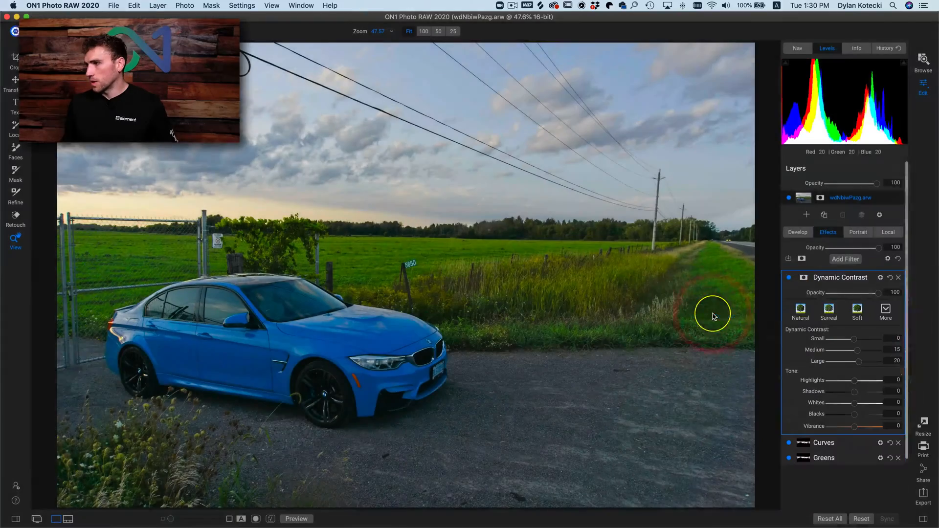
{"action": "left_click", "coordinate": [835, 318]}
- Enable Color Range on the Dynamic Contrast filter's mask and sample the green grass beside the road as its colour
{"action": "left_click", "coordinate": [804, 277]}
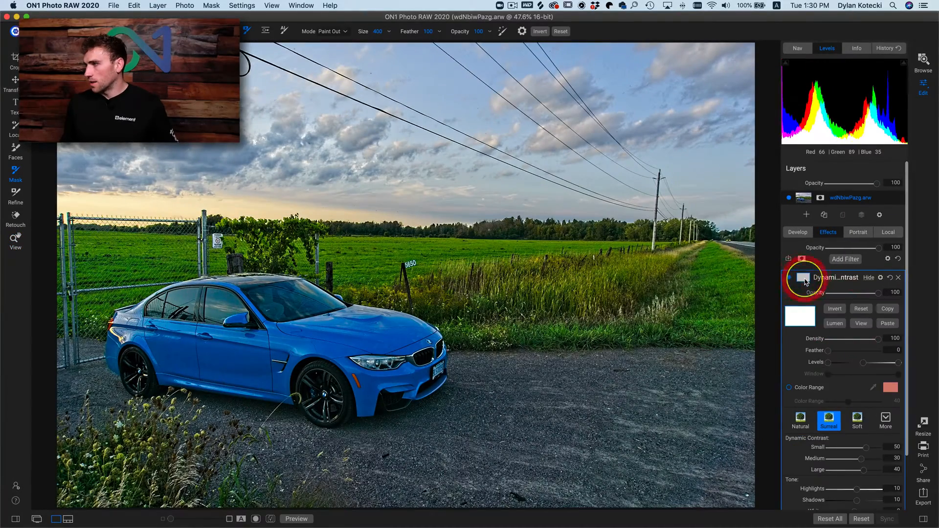
{"action": "left_click", "coordinate": [789, 387]}
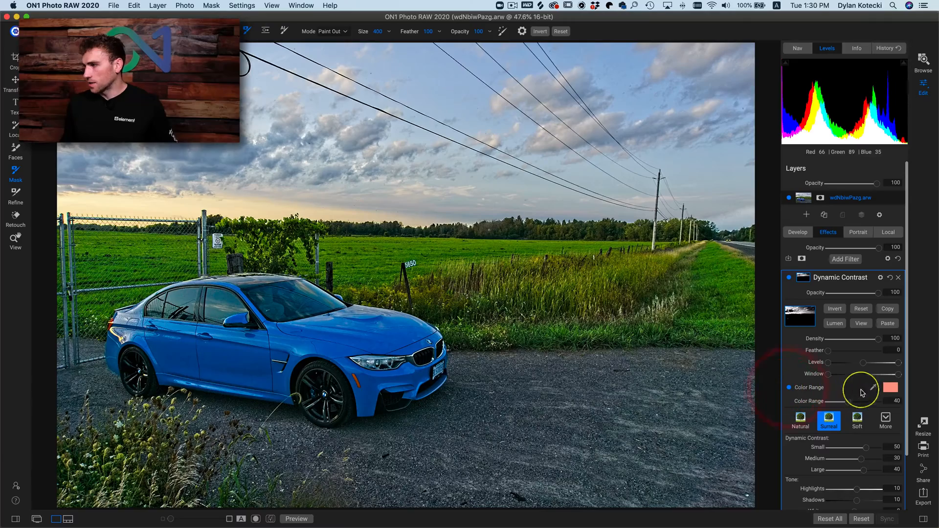
{"action": "left_click", "coordinate": [874, 388]}
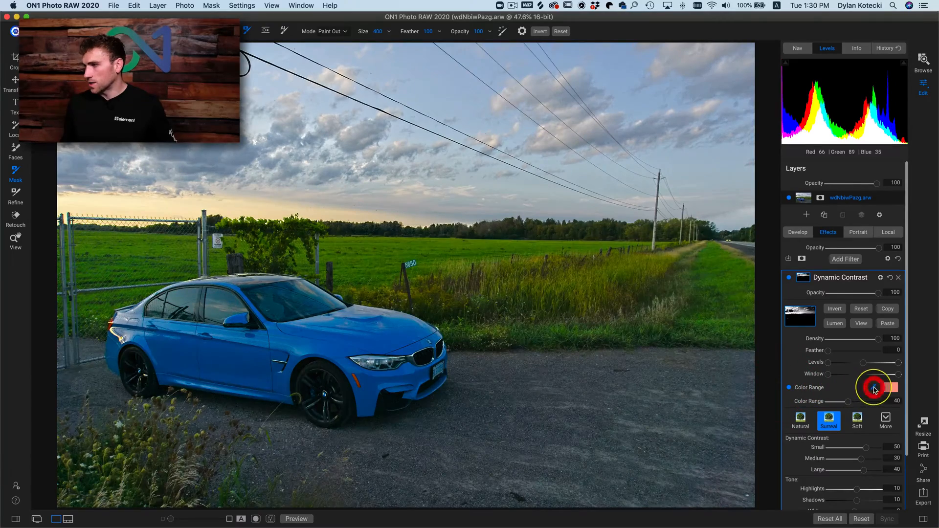
{"action": "left_click", "coordinate": [725, 320]}
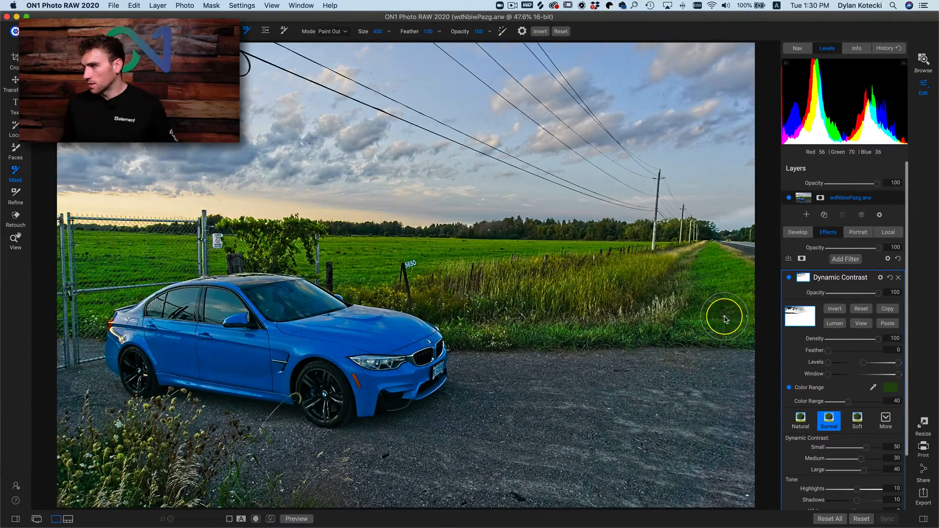
- Lower the Dynamic Contrast mask's Color Range to 6 while checking it in the mask view
{"action": "left_click", "coordinate": [861, 324]}
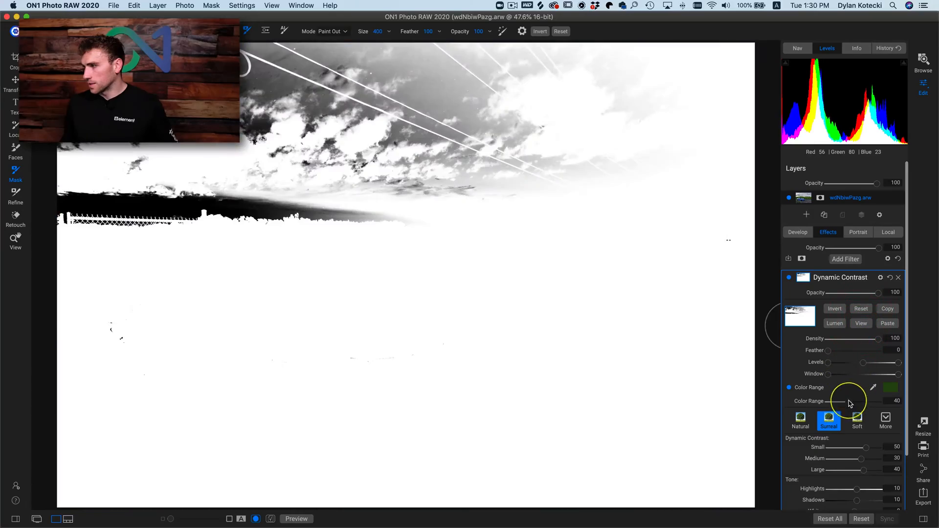
{"action": "left_click_drag", "start_coordinate": [848, 401], "coordinate": [831, 389]}
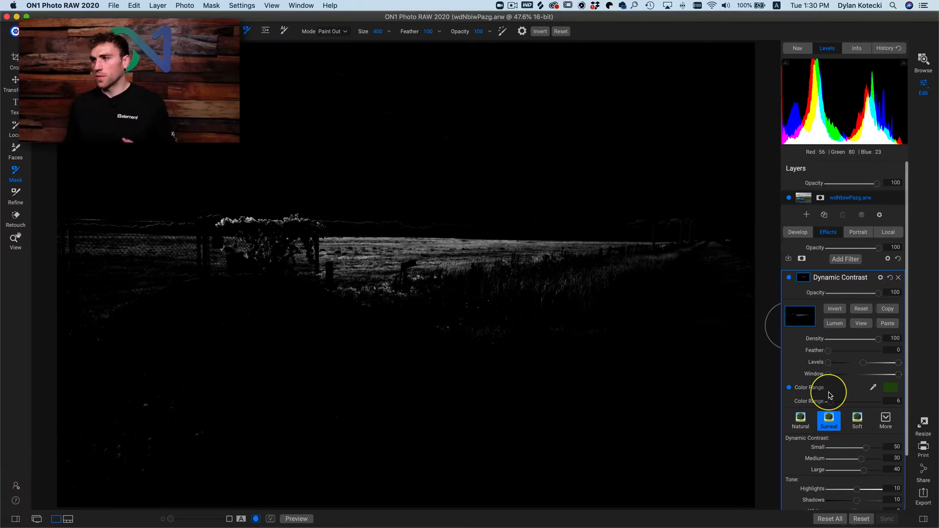
{"action": "left_click", "coordinate": [861, 323]}
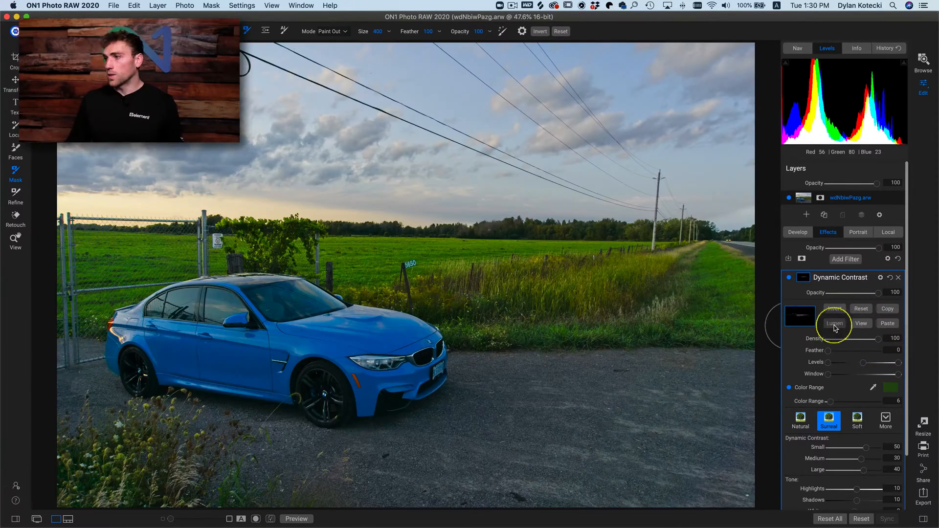
{"action": "left_click", "coordinate": [891, 388]}
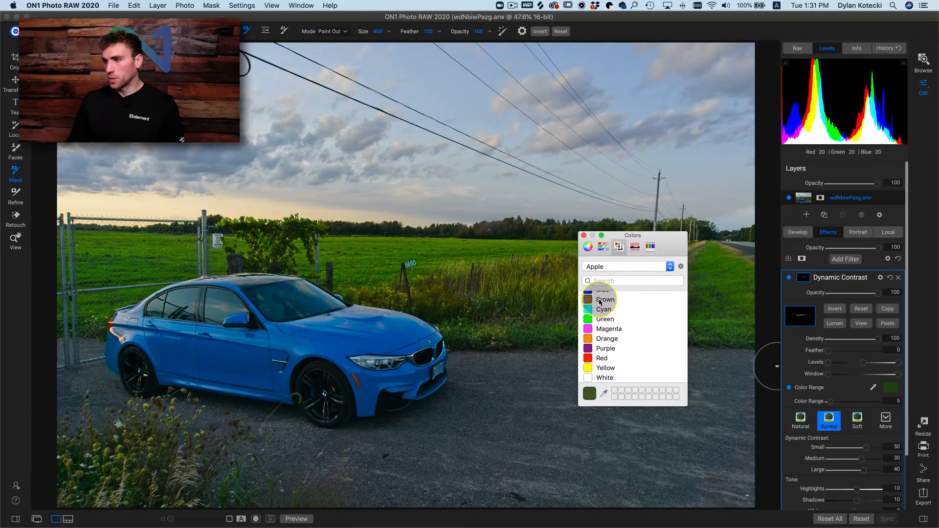
{"action": "left_click", "coordinate": [585, 236]}
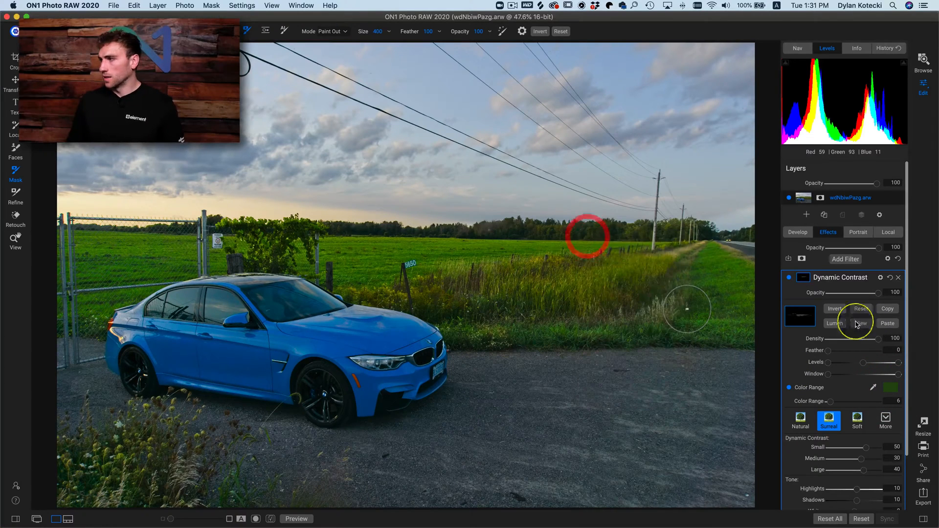
- Set the Dynamic Contrast filter's Medium to 75 and its mask's Color Range to 8
{"action": "left_click", "coordinate": [789, 278]}
{"action": "left_click", "coordinate": [789, 278]}
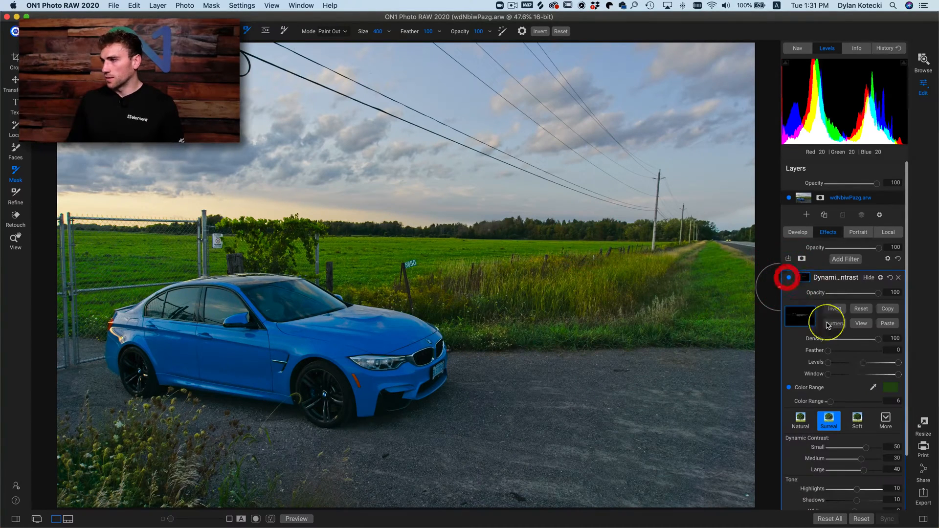
{"action": "left_click_drag", "start_coordinate": [862, 458], "coordinate": [873, 459]}
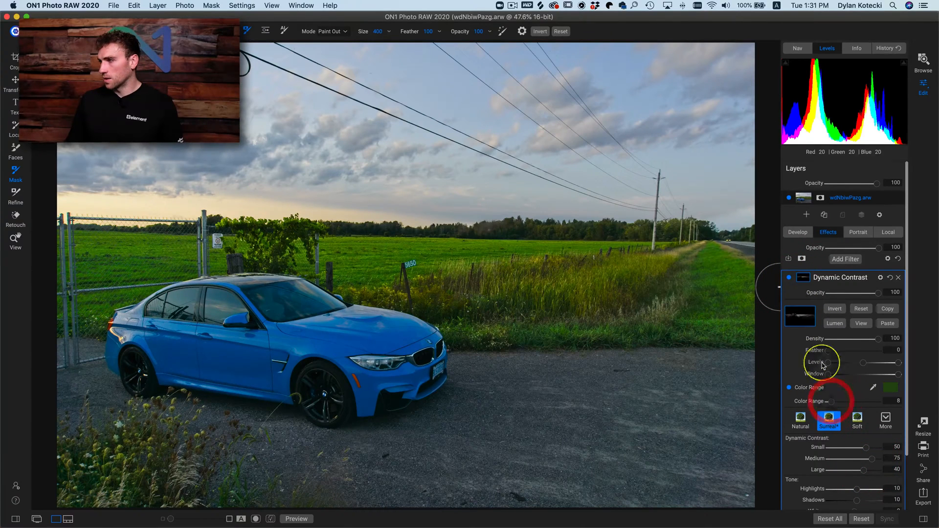
- Compare the grass repeatedly with the Dynamic Contrast filter switched off and on
{"action": "left_click", "coordinate": [788, 278]}
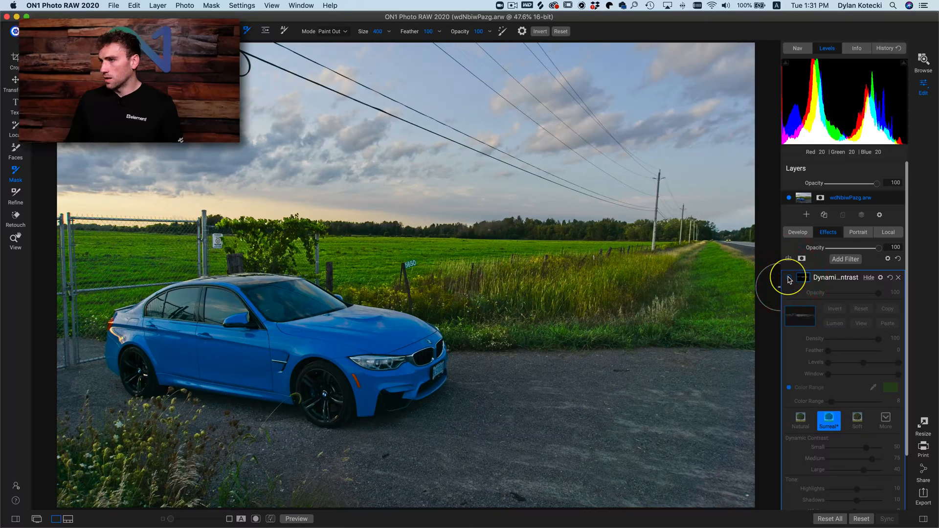
{"action": "left_click", "coordinate": [789, 278]}
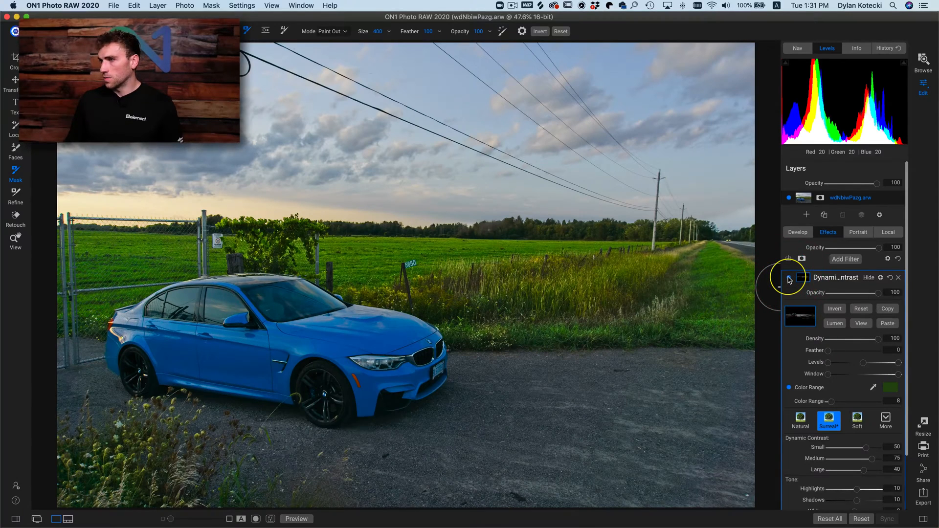
{"action": "left_click", "coordinate": [789, 279]}
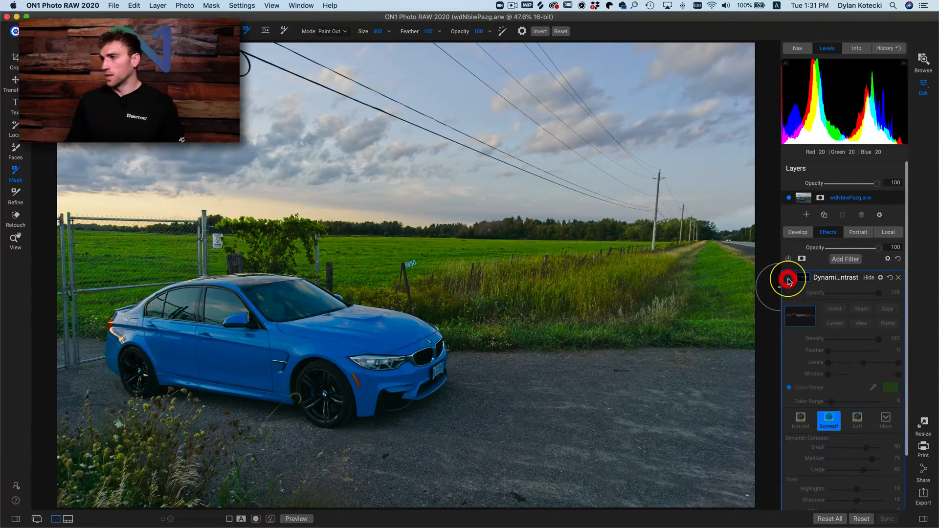
{"action": "left_click", "coordinate": [788, 279]}
{"action": "left_click", "coordinate": [789, 279]}
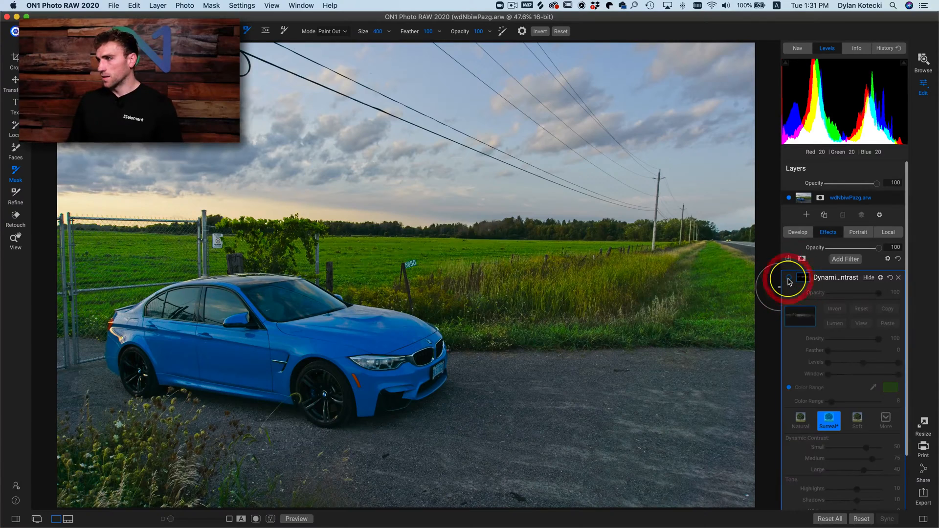
{"action": "left_click", "coordinate": [789, 279]}
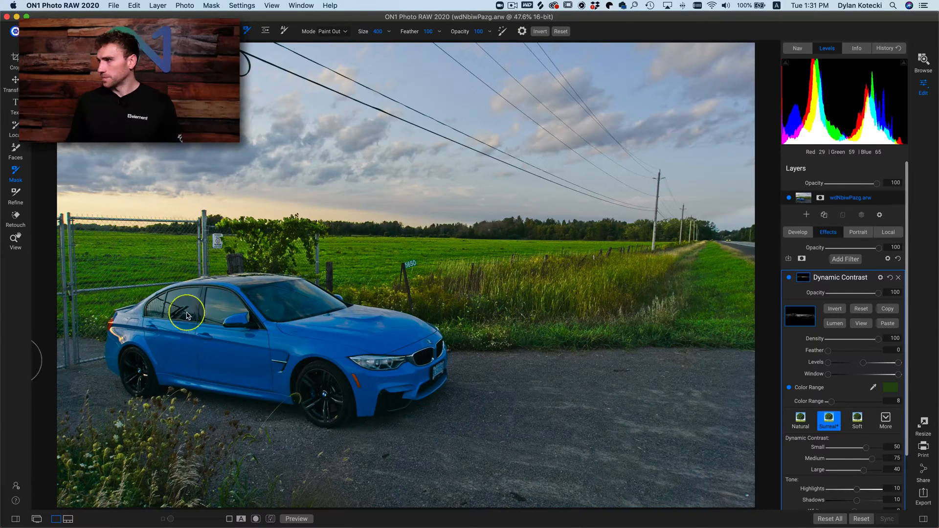
- Reset all effects on the car photo and open the lake and mountain photo DSC00120.ARW in the full editing view
{"action": "left_click", "coordinate": [898, 260]}
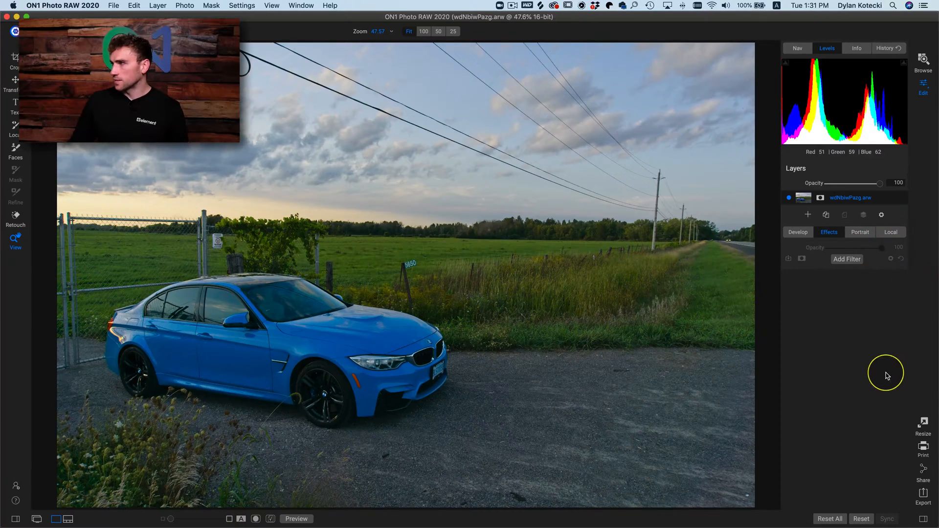
{"action": "key", "text": "n"}
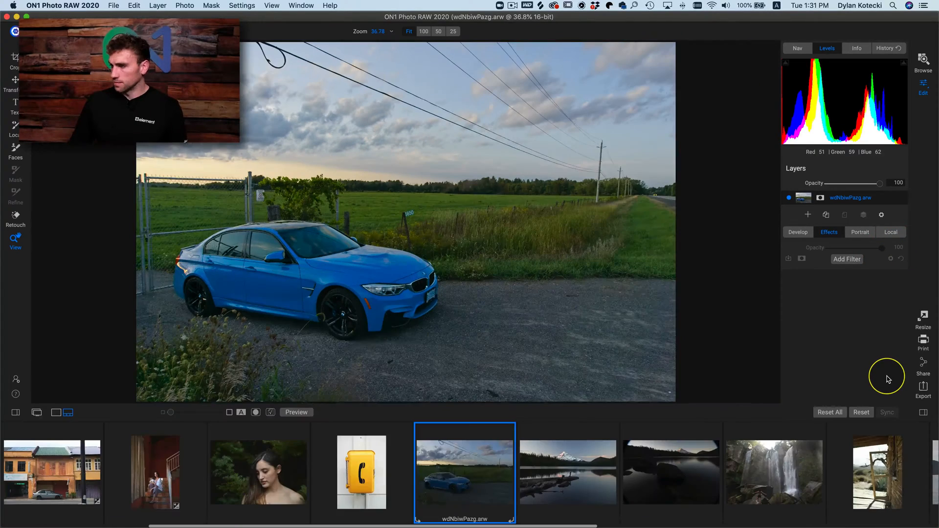
{"action": "left_click", "coordinate": [574, 477]}
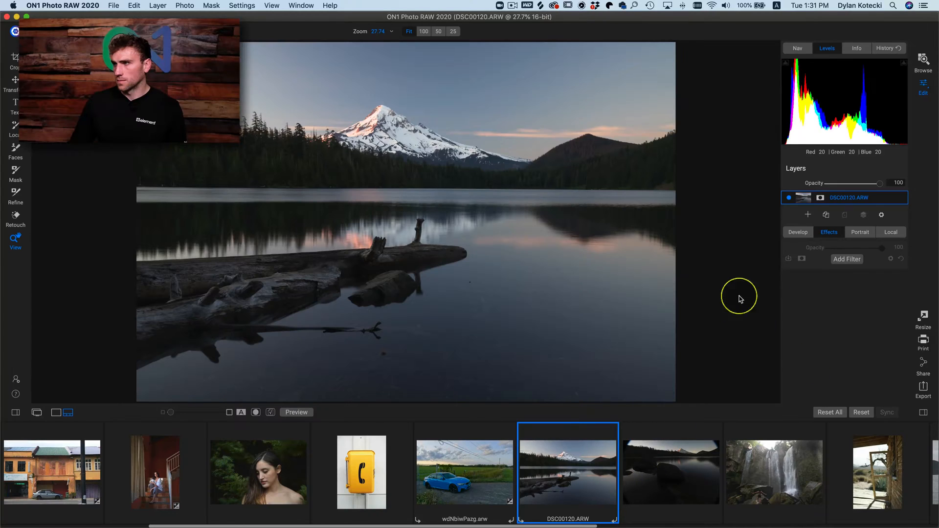
{"action": "key", "text": "e"}
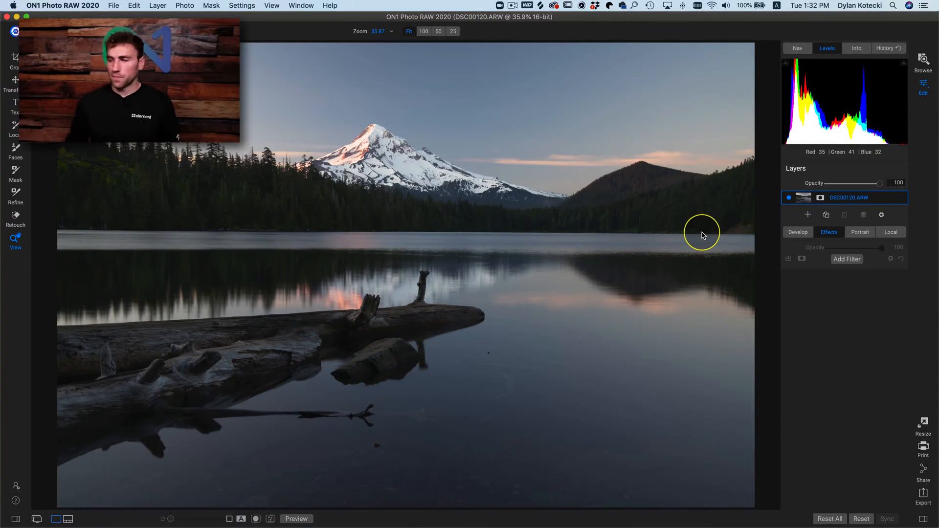
- Add a Glow filter and apply the Charge More style with Amount 80, Halo 20 and Softlight mode
{"action": "left_click", "coordinate": [846, 259]}
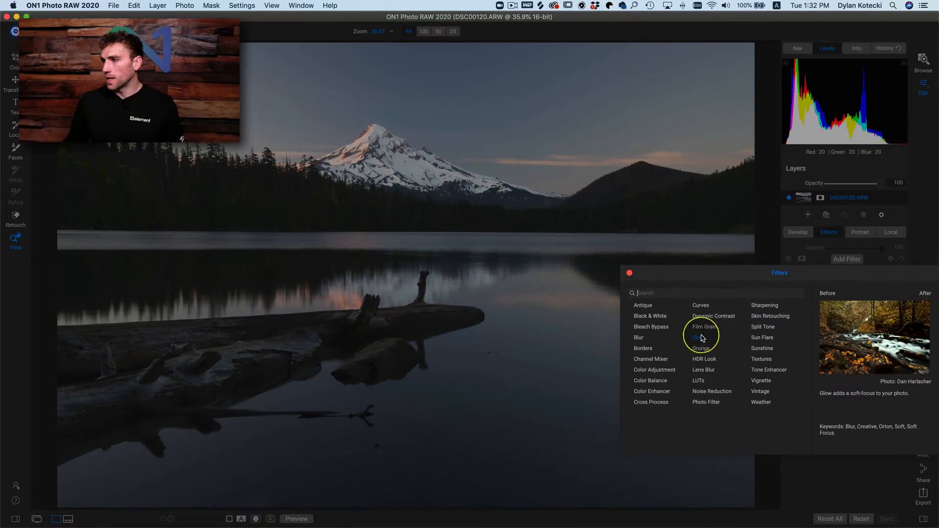
{"action": "left_click", "coordinate": [700, 337]}
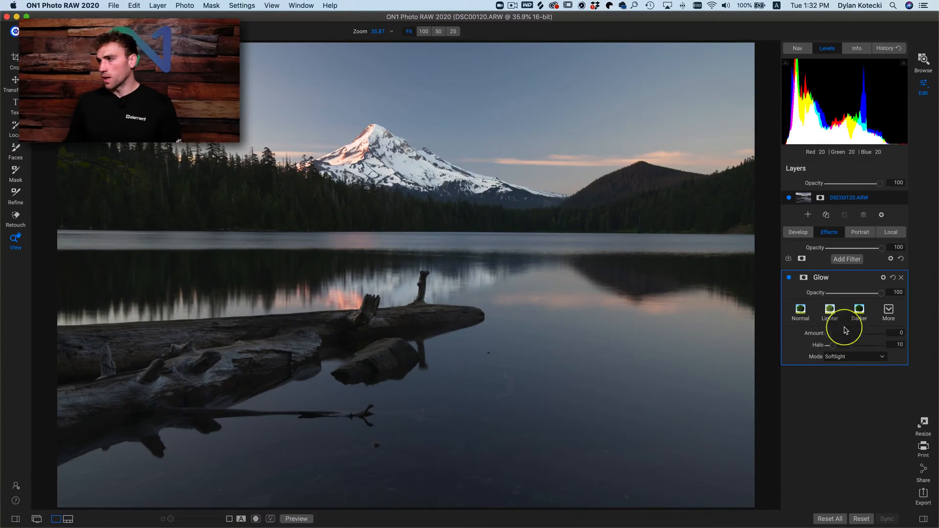
{"action": "left_click", "coordinate": [888, 318]}
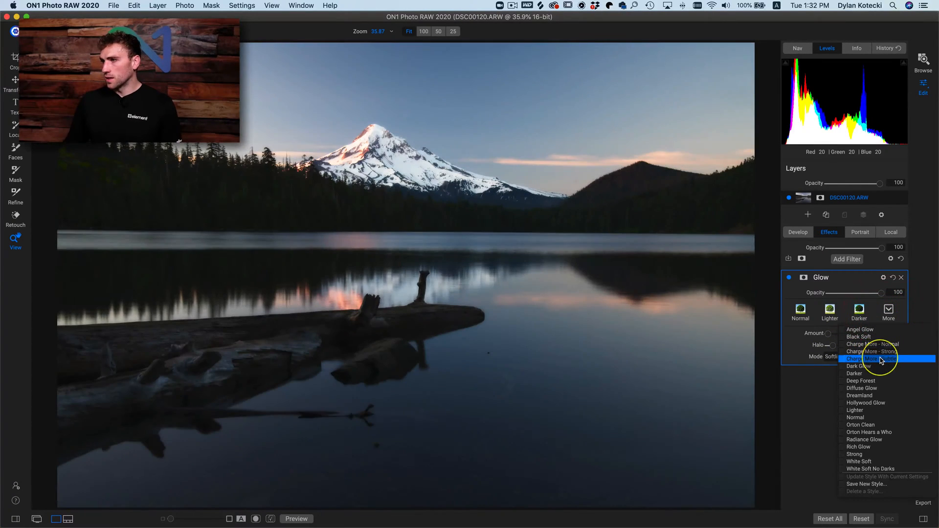
{"action": "left_click", "coordinate": [873, 359]}
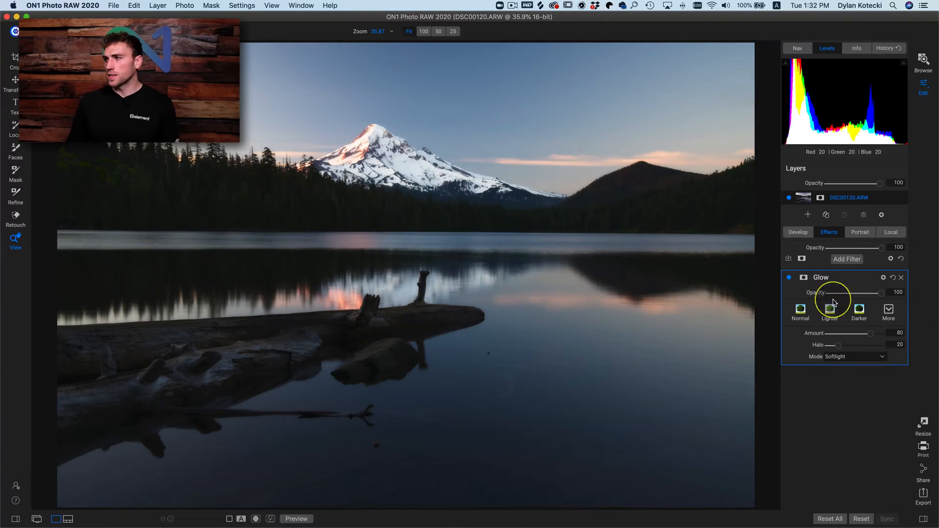
- Compare the lake photo repeatedly with the Glow filter switched off and on
{"action": "left_click", "coordinate": [789, 279]}
{"action": "left_click", "coordinate": [789, 279]}
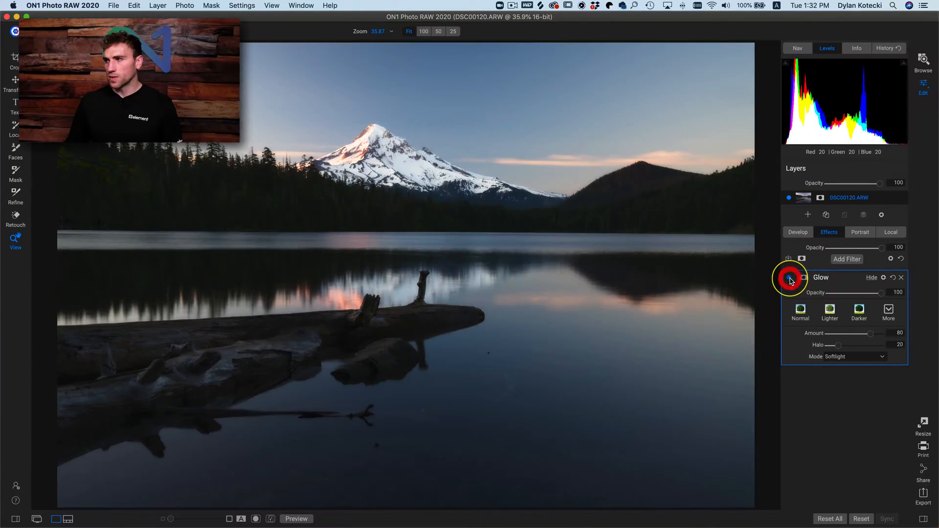
{"action": "left_click", "coordinate": [789, 278]}
{"action": "left_click", "coordinate": [790, 278]}
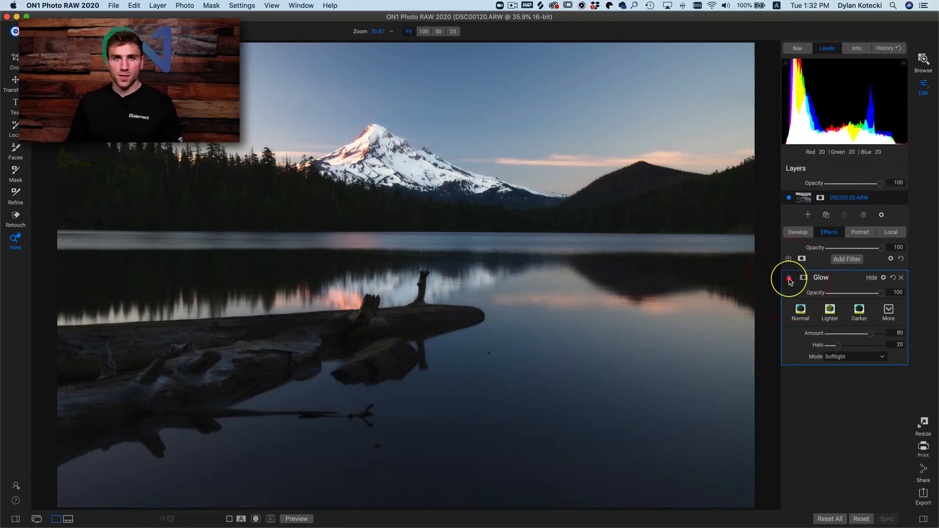
{"action": "left_click", "coordinate": [790, 278]}
{"action": "left_click", "coordinate": [790, 279]}
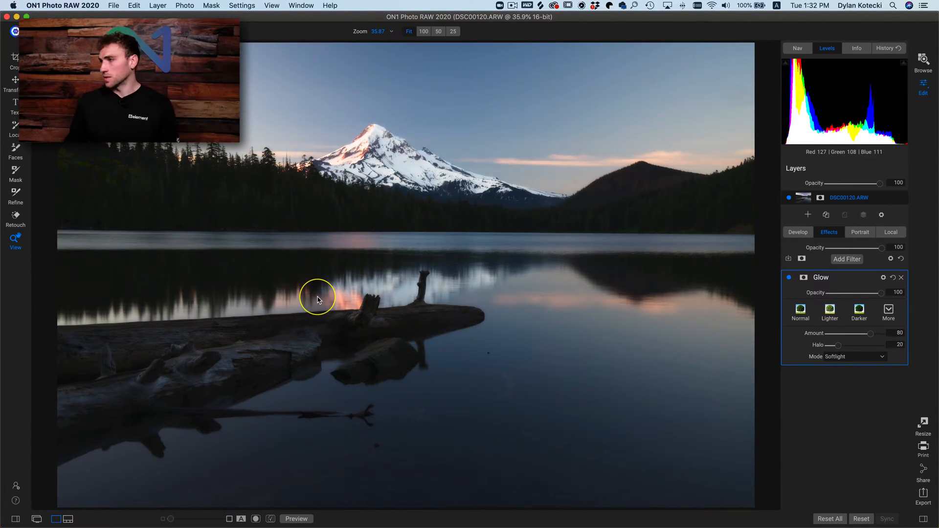
- Create a Lumen mask on the Glow filter and check it in the mask view and with the filter off and on
{"action": "left_click", "coordinate": [804, 278]}
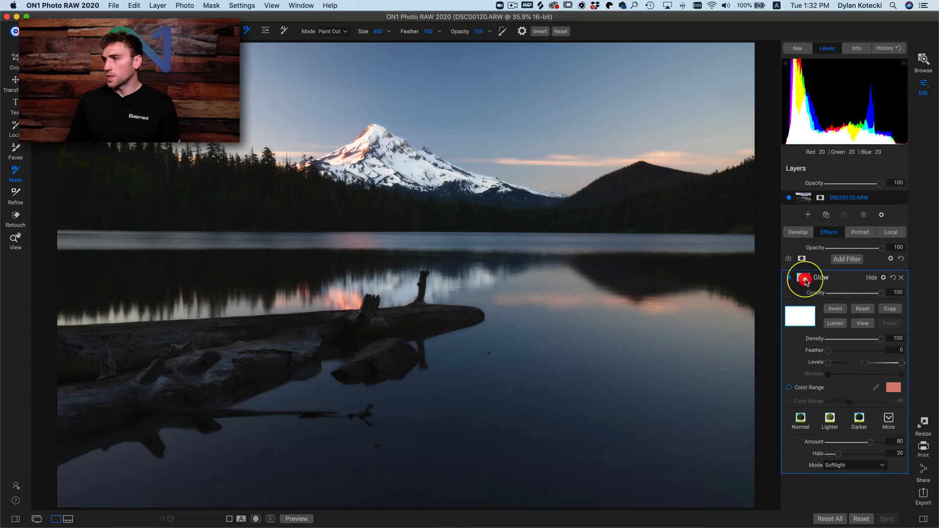
{"action": "left_click", "coordinate": [836, 324]}
{"action": "left_click", "coordinate": [864, 325]}
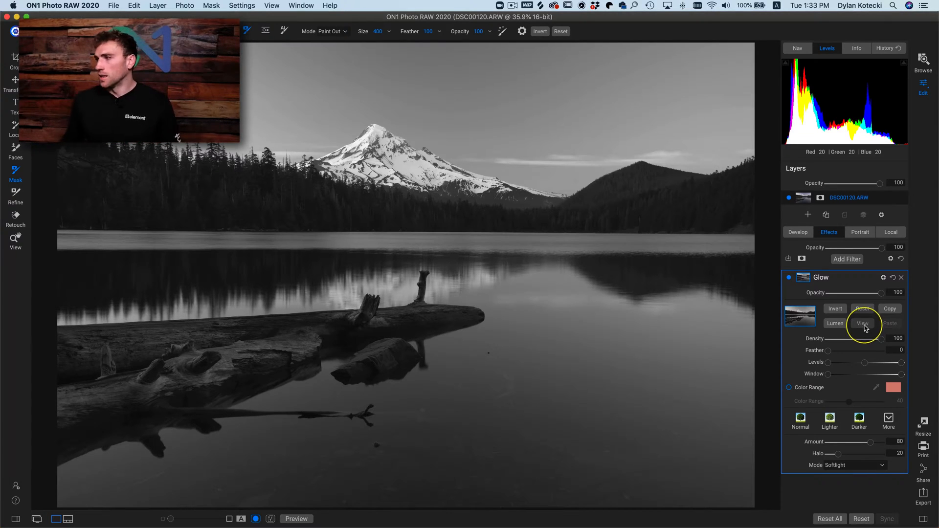
{"action": "left_click", "coordinate": [868, 328]}
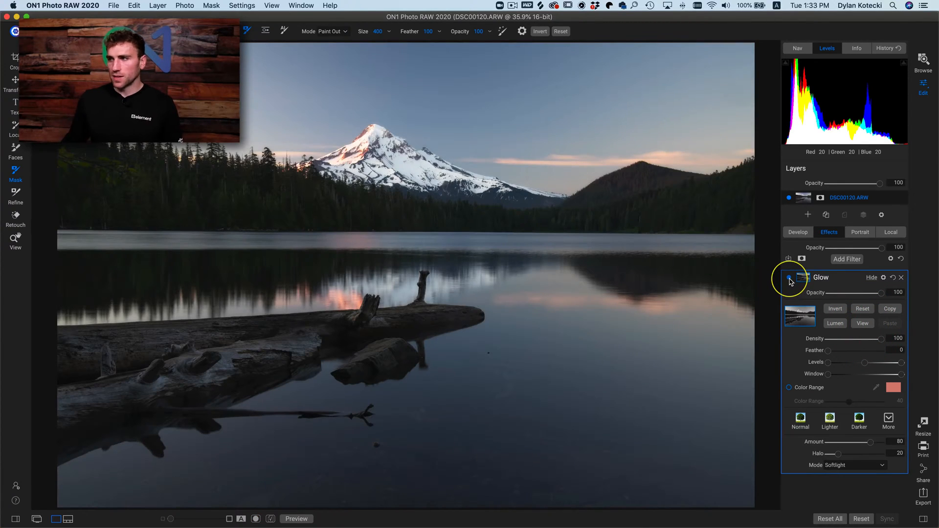
{"action": "left_click", "coordinate": [790, 278]}
{"action": "left_click", "coordinate": [789, 278]}
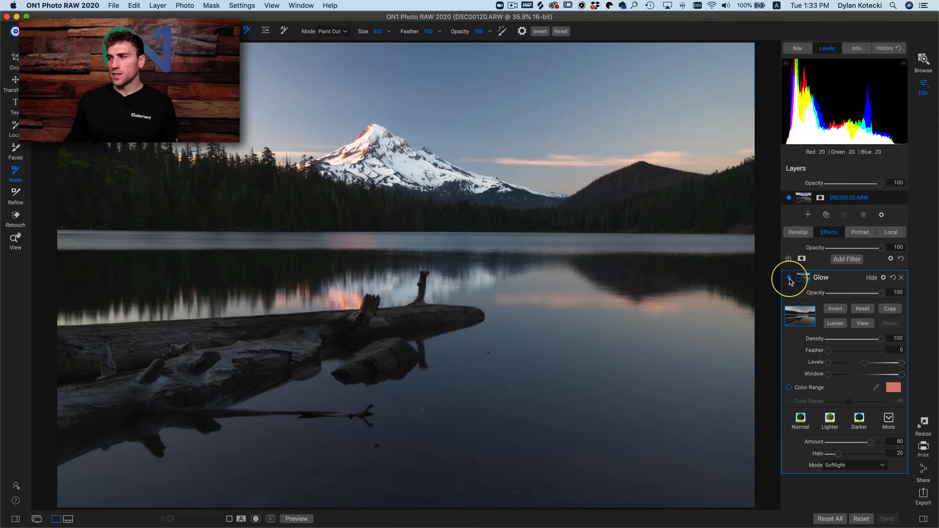
- Show the Glow filter's mask in black and white and adjust its black and midtone Levels to blacken the trees and lighten the sky
{"action": "left_click", "coordinate": [789, 278]}
{"action": "left_click", "coordinate": [789, 278]}
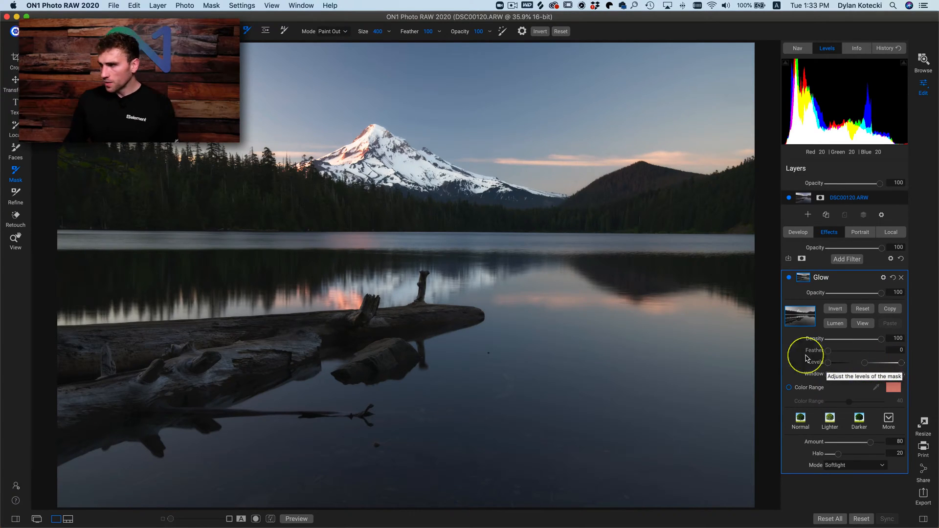
{"action": "left_click", "coordinate": [863, 323]}
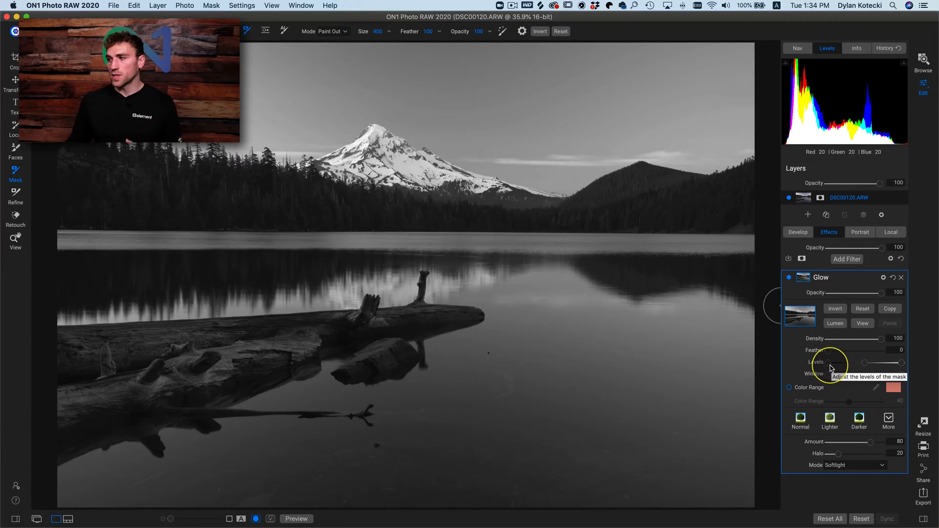
{"action": "left_click_drag", "start_coordinate": [827, 367], "coordinate": [845, 368]}
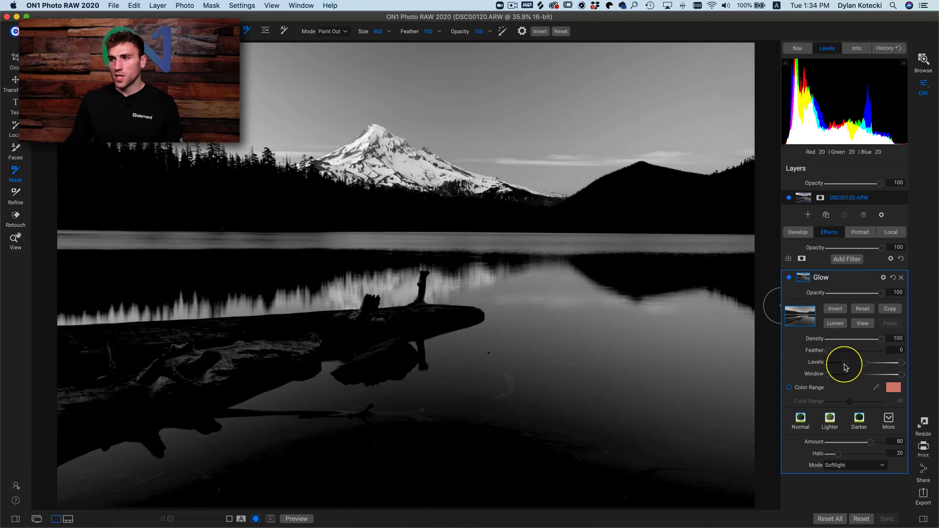
{"action": "left_click", "coordinate": [846, 367]}
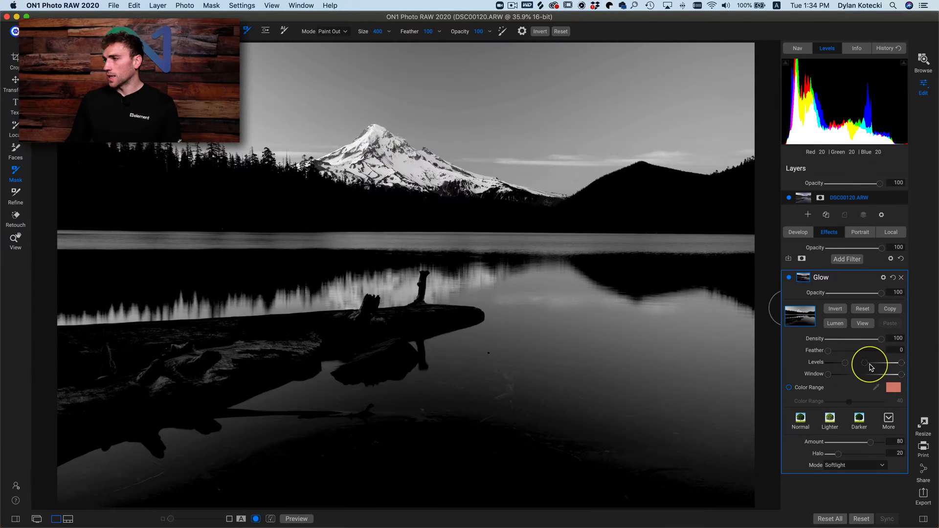
{"action": "left_click_drag", "start_coordinate": [866, 366], "coordinate": [854, 366]}
{"action": "left_click", "coordinate": [850, 364]}
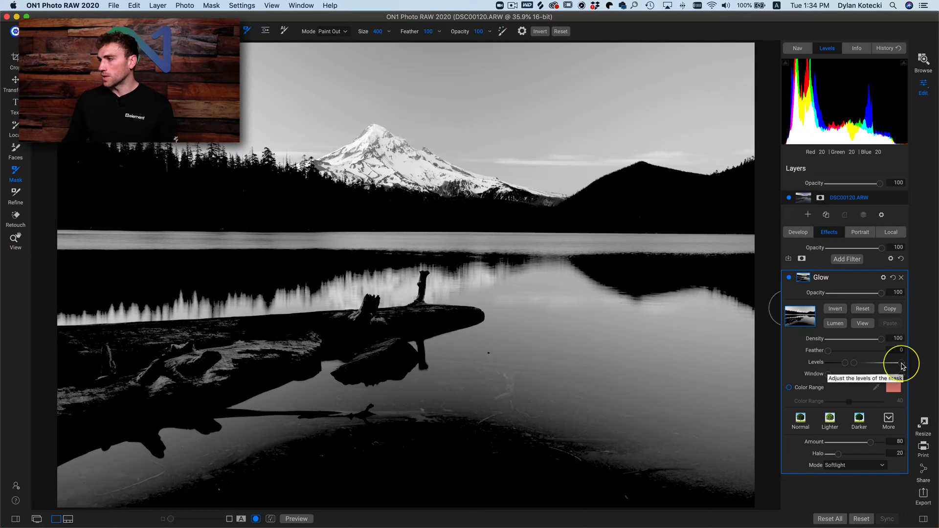
- Increase the Glow mask's contrast with the Levels so the sky is nearly white and the logs and foreground are black
{"action": "left_click_drag", "start_coordinate": [898, 367], "coordinate": [852, 366]}
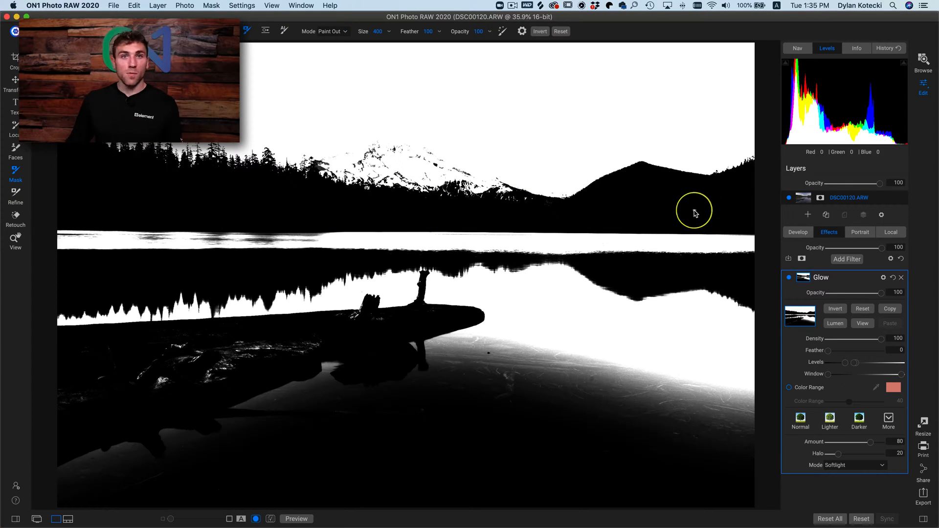
{"action": "mouse_move", "coordinate": [856, 364]}
{"action": "left_mouse_down"}
{"action": "mouse_move", "coordinate": [904, 366]}
{"action": "mouse_move", "coordinate": [859, 365]}
{"action": "left_mouse_up"}
{"action": "left_click", "coordinate": [872, 365]}
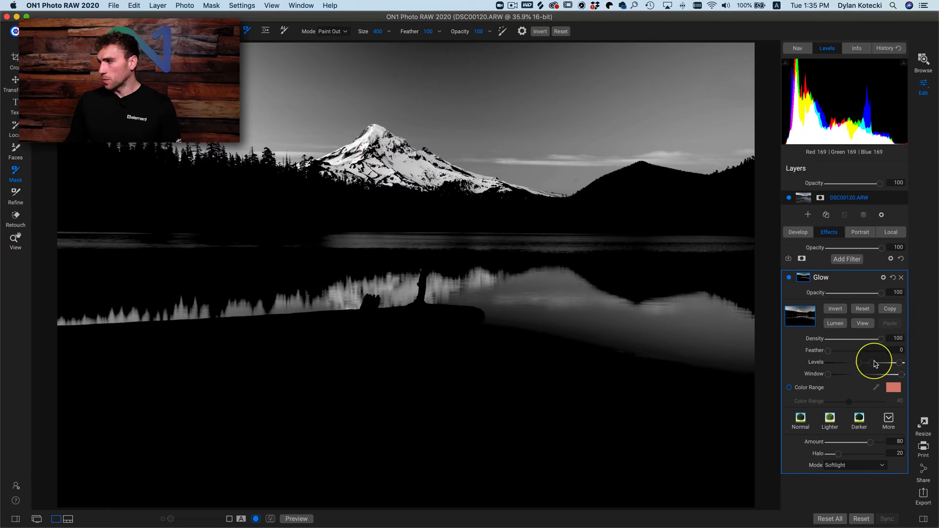
{"action": "mouse_move", "coordinate": [875, 366]}
{"action": "left_mouse_down"}
{"action": "mouse_move", "coordinate": [863, 367]}
{"action": "mouse_move", "coordinate": [894, 365]}
{"action": "mouse_move", "coordinate": [876, 367]}
{"action": "left_mouse_up"}
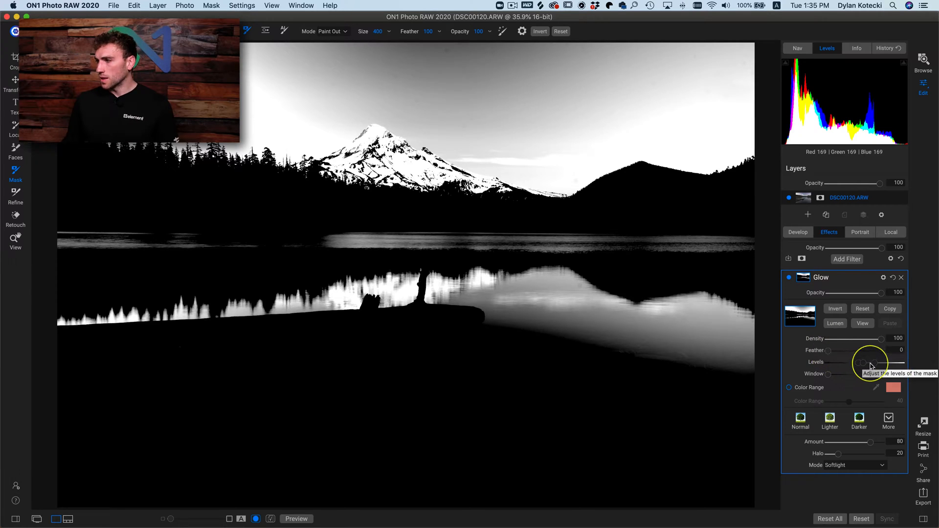
{"action": "left_click_drag", "start_coordinate": [870, 366], "coordinate": [860, 366]}
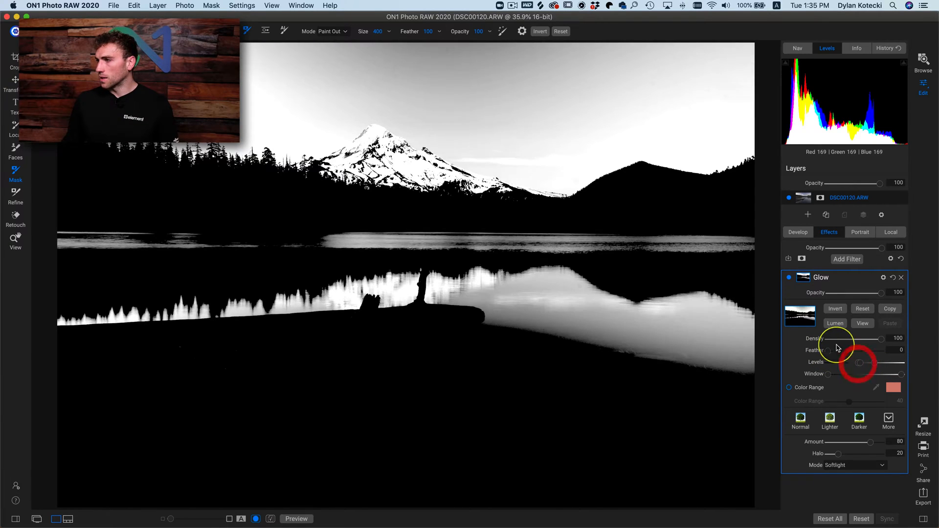
- Set the Glow mask's Feather to 24 and return to the normal photo view
{"action": "left_click_drag", "start_coordinate": [832, 354], "coordinate": [841, 356]}
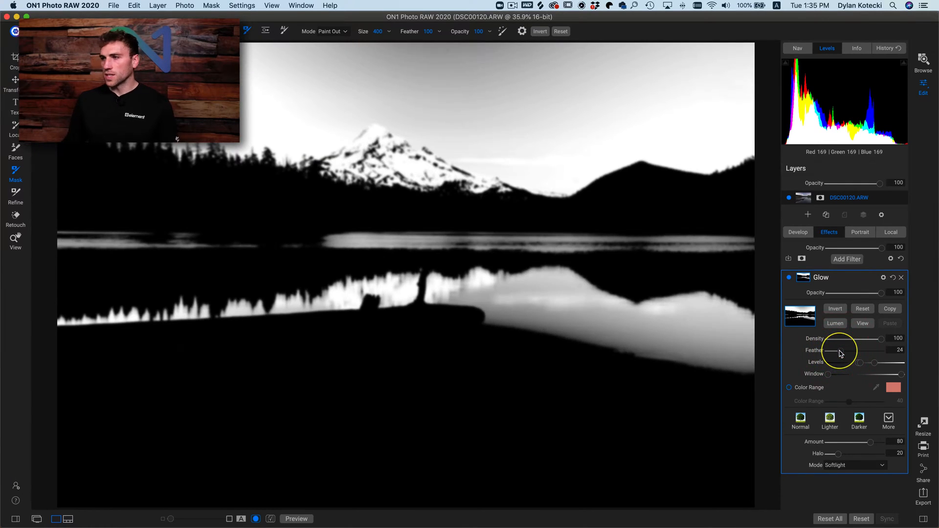
{"action": "left_click", "coordinate": [864, 327]}
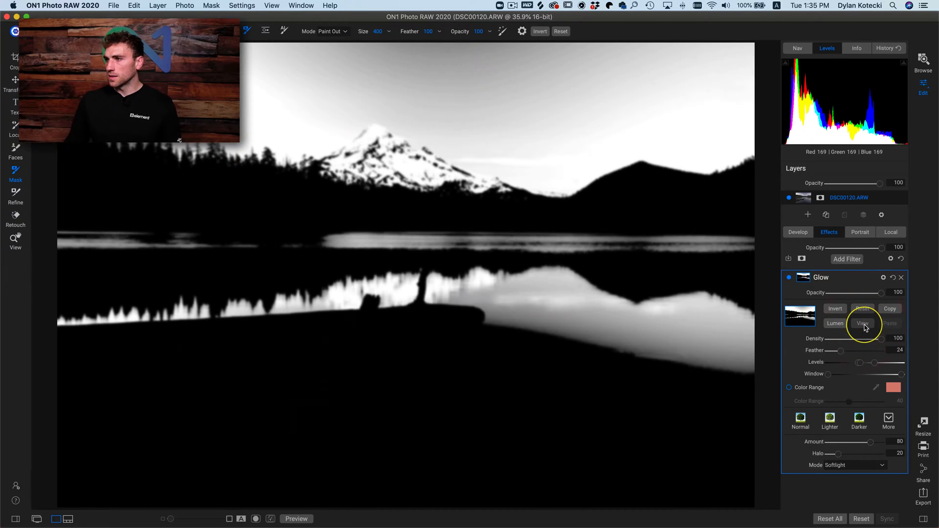
{"action": "left_click", "coordinate": [864, 327]}
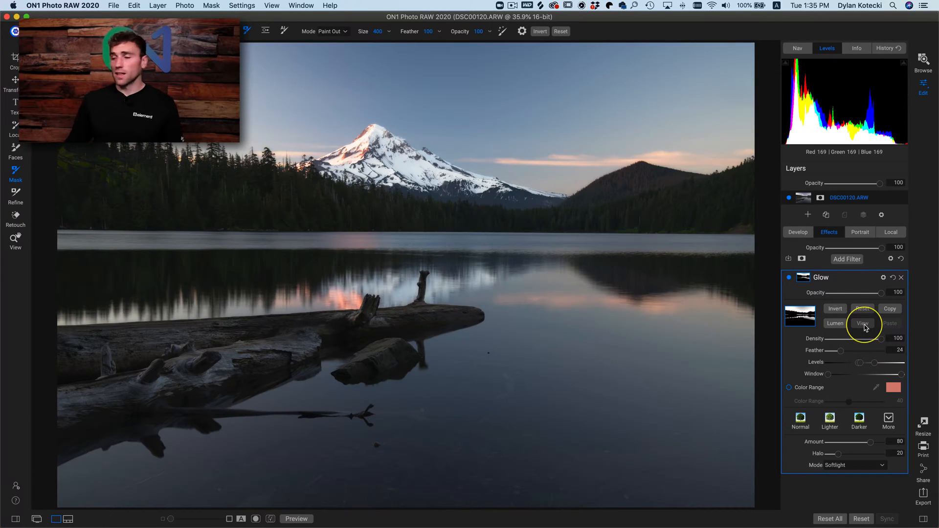
- Compare the Glow filter off and on across the whole photo and at 100% zoom on the mountain peak
{"action": "left_click", "coordinate": [790, 278]}
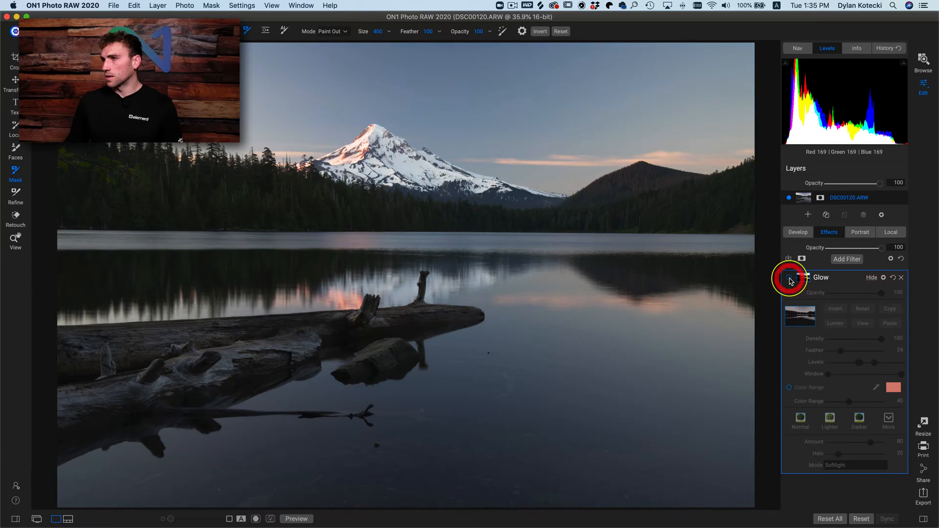
{"action": "left_click", "coordinate": [789, 279]}
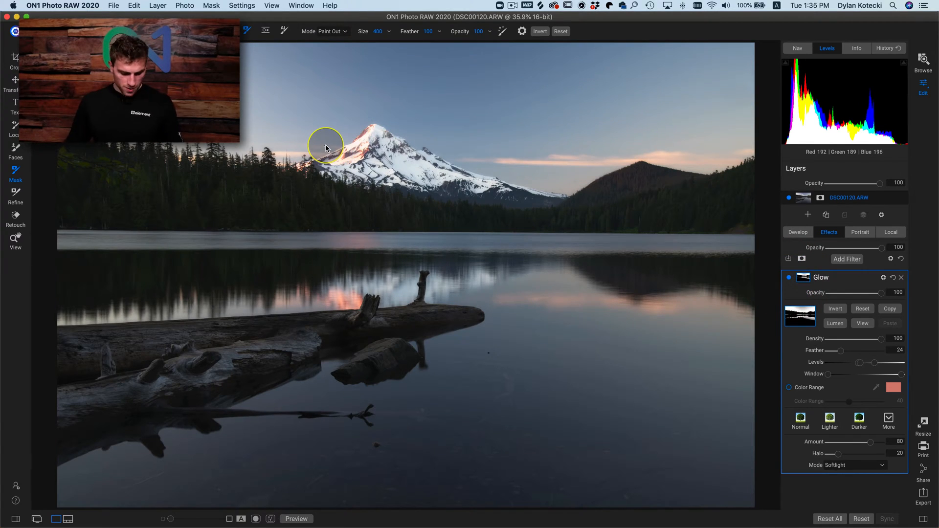
{"action": "key", "text": "z"}
{"action": "left_click", "coordinate": [379, 135]}
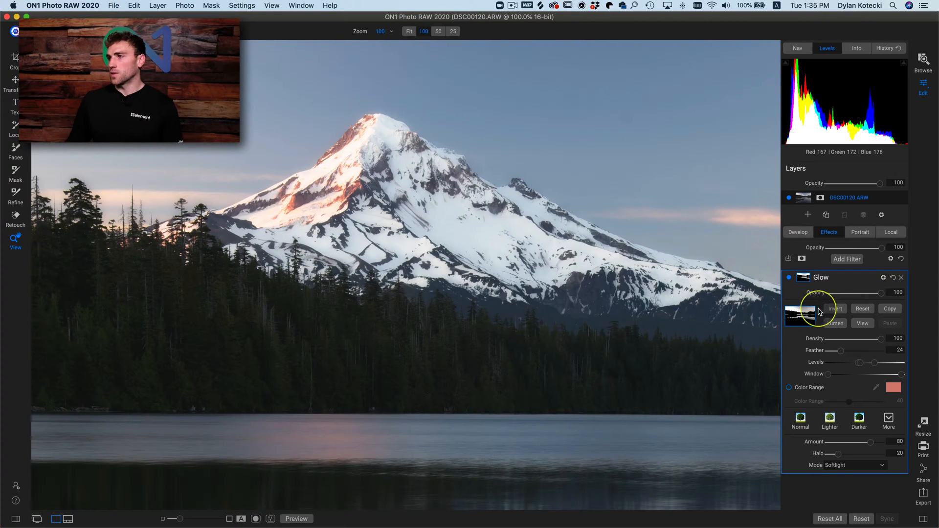
{"action": "left_click", "coordinate": [788, 277]}
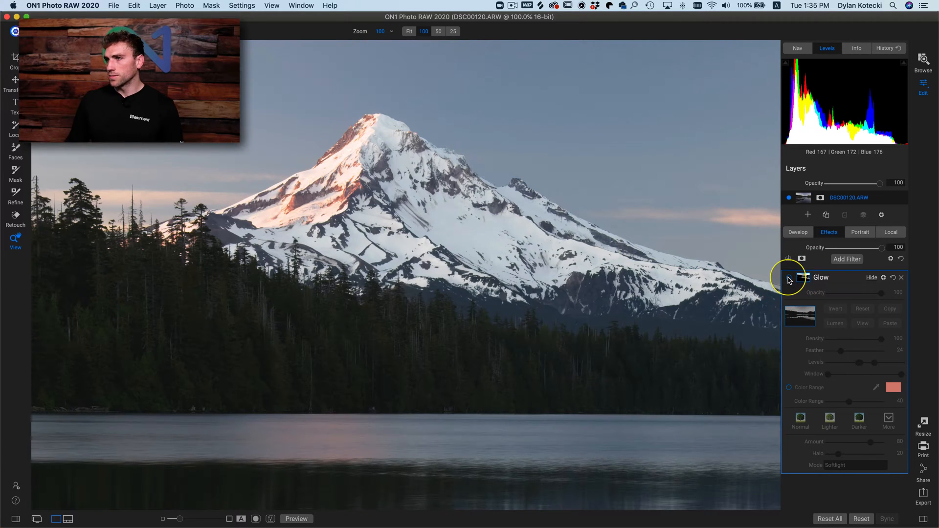
{"action": "left_click", "coordinate": [788, 278]}
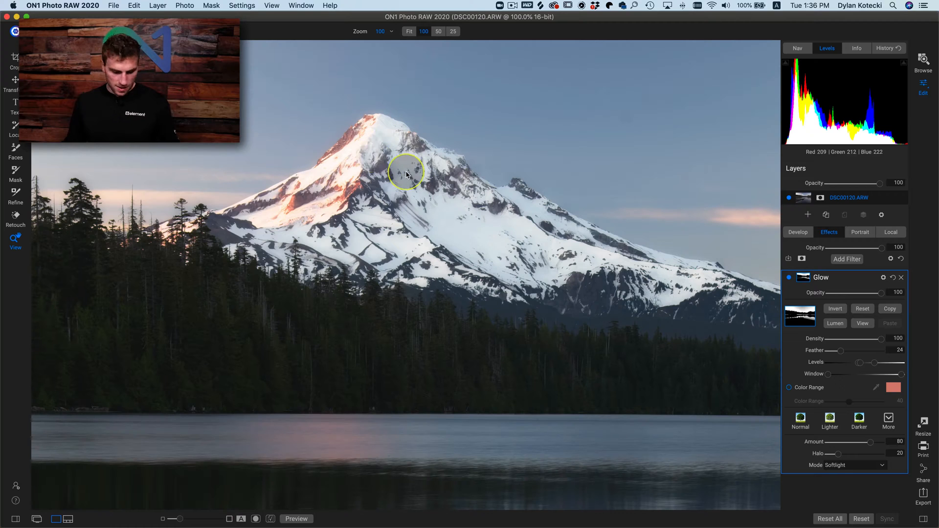
- Compare the Glow filter off and on at 100% zoom around the logs and water reflections
{"action": "left_click", "coordinate": [383, 182]}
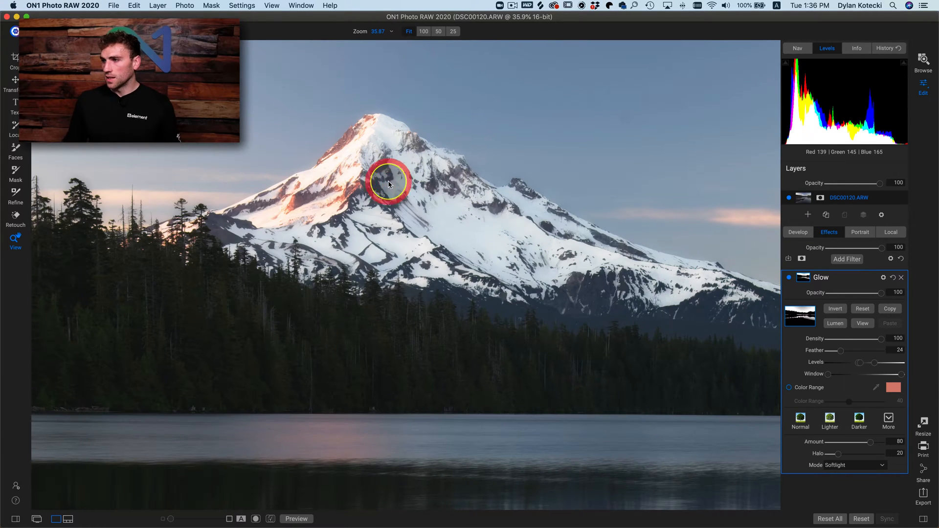
{"action": "left_click", "coordinate": [554, 295]}
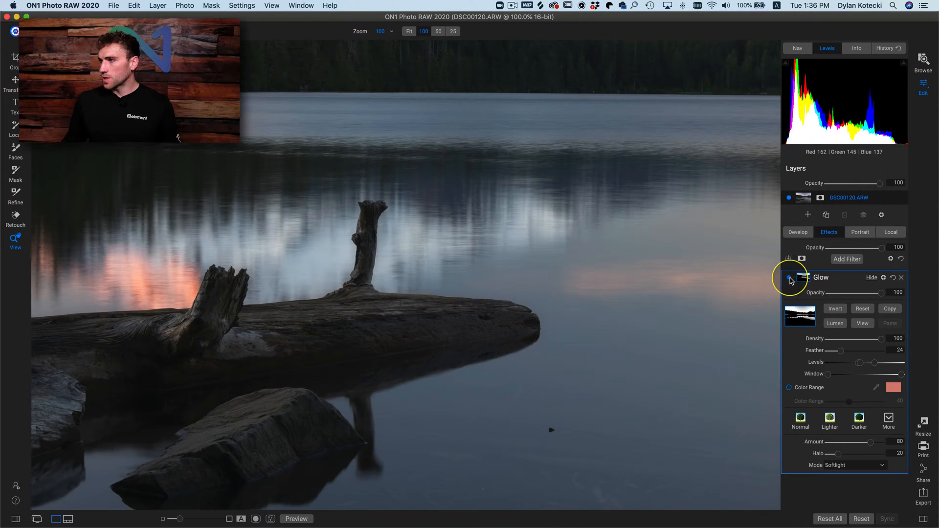
{"action": "left_click", "coordinate": [790, 278]}
{"action": "left_click", "coordinate": [789, 278]}
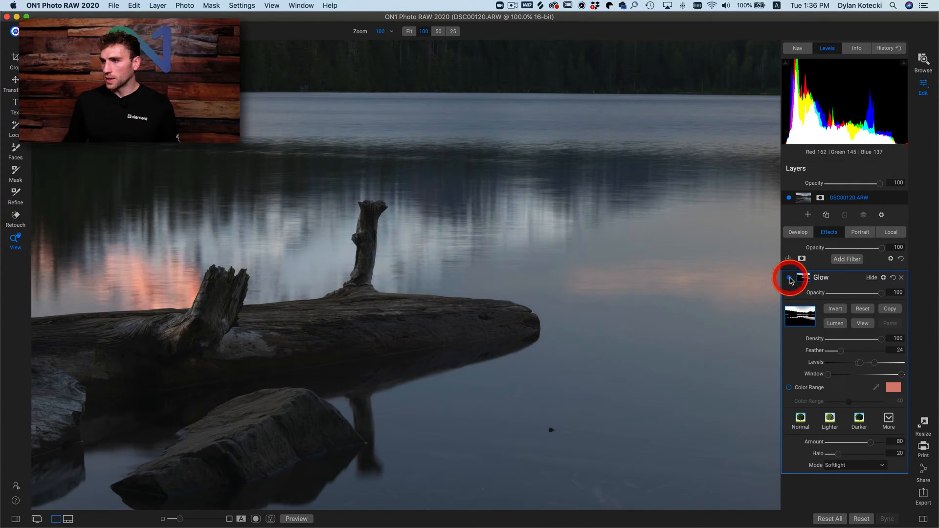
- Lower the Glow mask's black level in the mask view to include more logs and water, and compare the whole photo with the filter off and on
{"action": "left_click", "coordinate": [866, 324]}
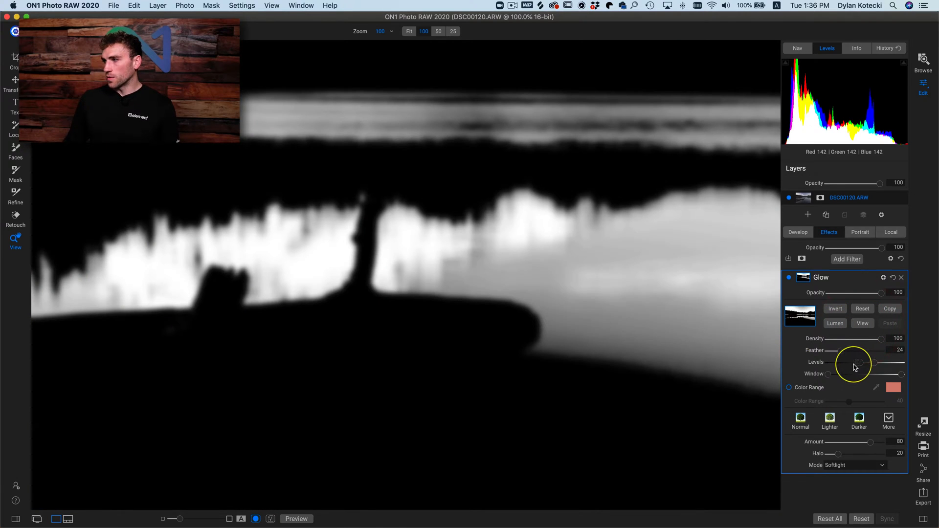
{"action": "left_click_drag", "start_coordinate": [854, 365], "coordinate": [849, 366]}
{"action": "left_click", "coordinate": [594, 321]}
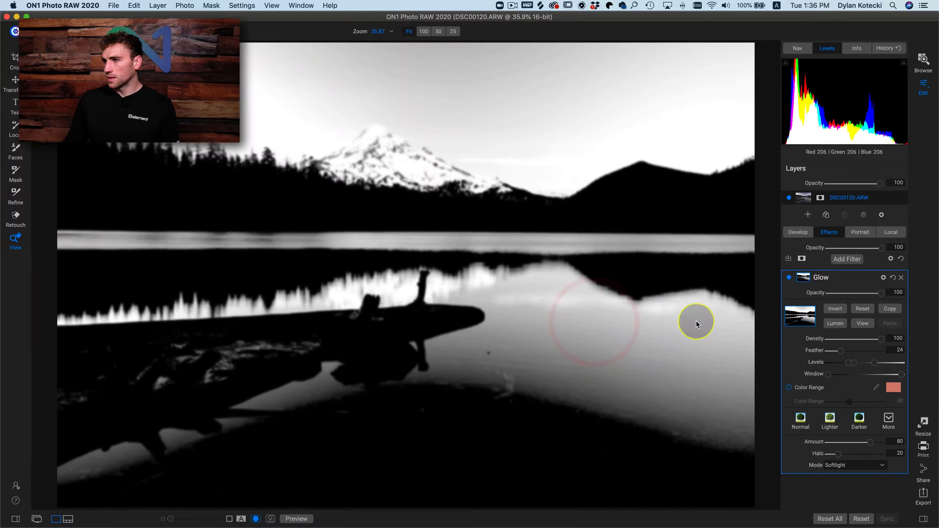
{"action": "left_click", "coordinate": [861, 323]}
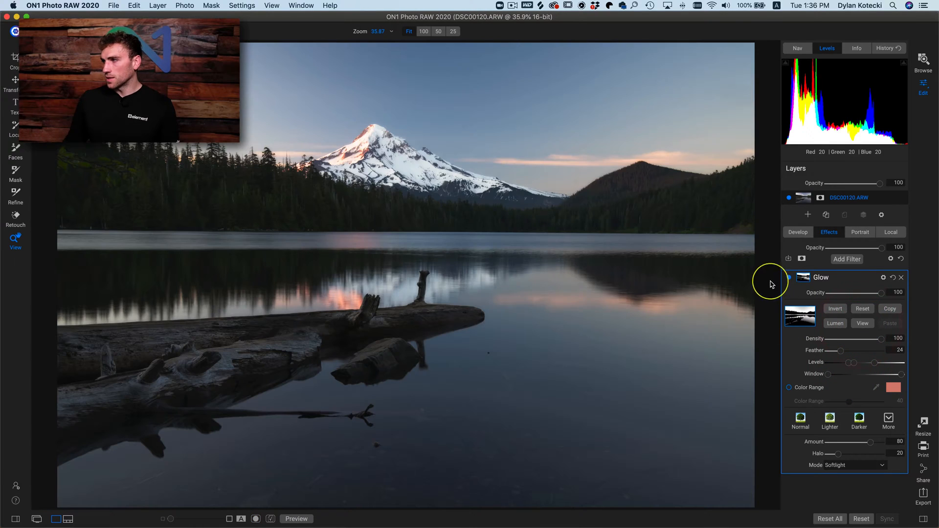
{"action": "left_click", "coordinate": [788, 278]}
{"action": "left_click", "coordinate": [787, 278]}
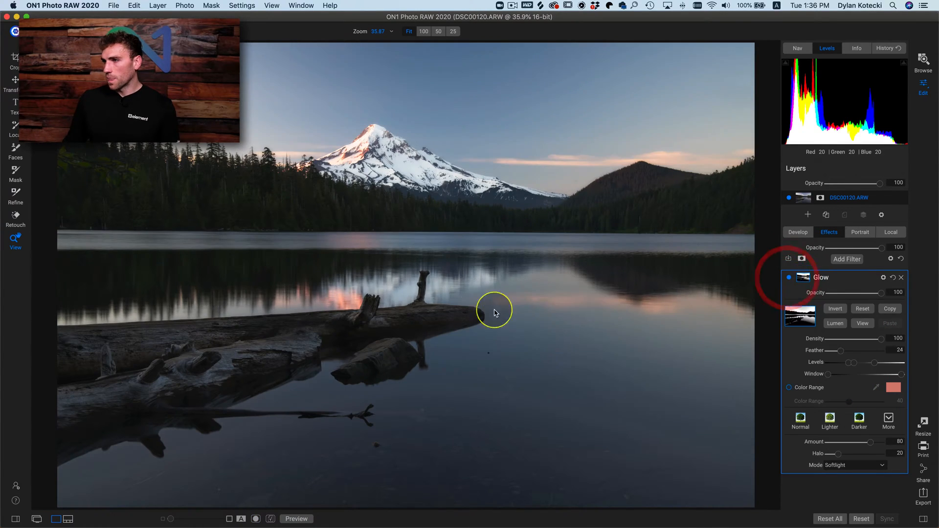
- Inspect the foreground water at 100% zoom with the Glow filter off and on
{"action": "left_click", "coordinate": [575, 420]}
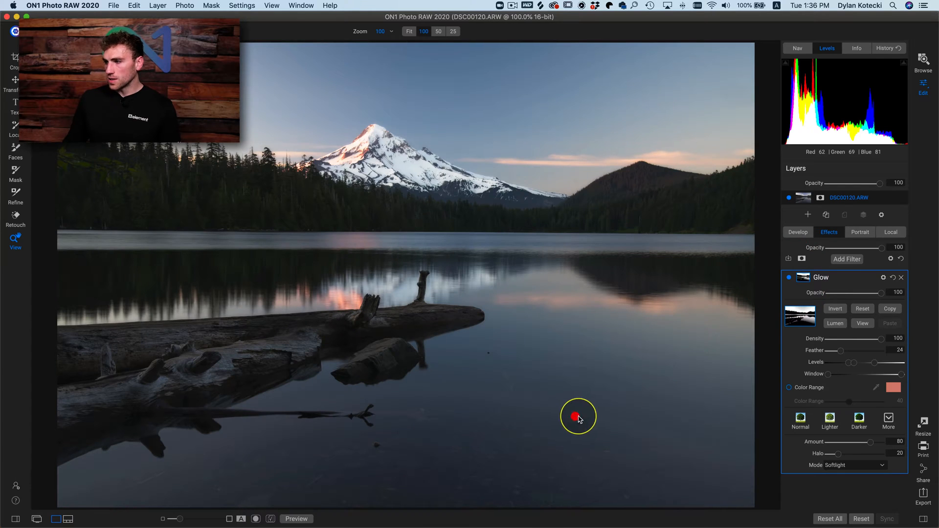
{"action": "scroll", "coordinate": [594, 419], "scroll_direction": "right", "scroll_amount": 3}
{"action": "left_click_drag", "start_coordinate": [501, 382], "coordinate": [483, 372]}
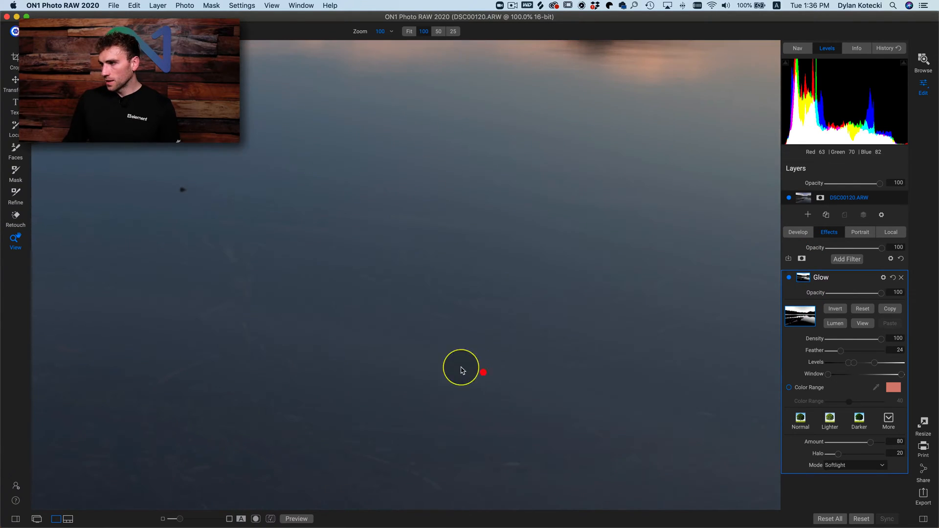
{"action": "left_click", "coordinate": [790, 278]}
{"action": "left_click", "coordinate": [789, 278]}
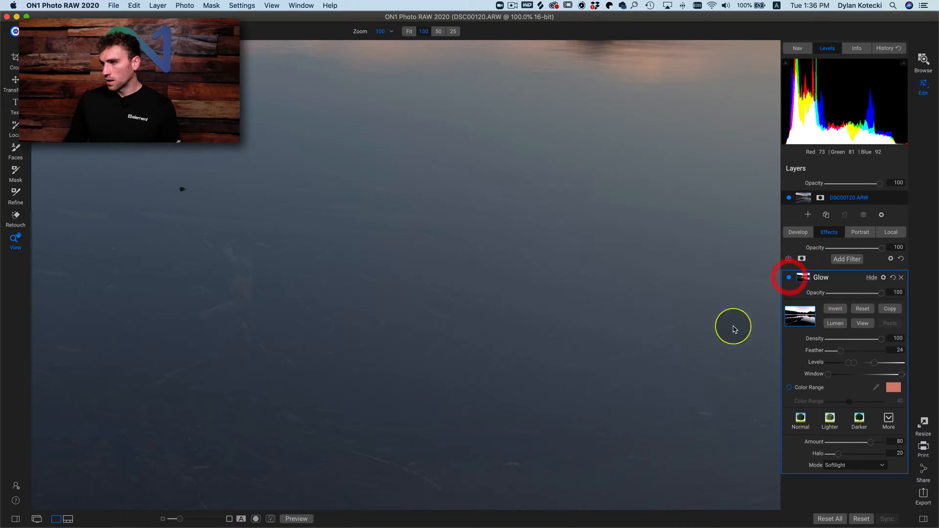
- Set the Glow mask's Feather to 33 and lower its black Levels in the mask view, and return to the normal photo view
{"action": "left_click", "coordinate": [864, 322]}
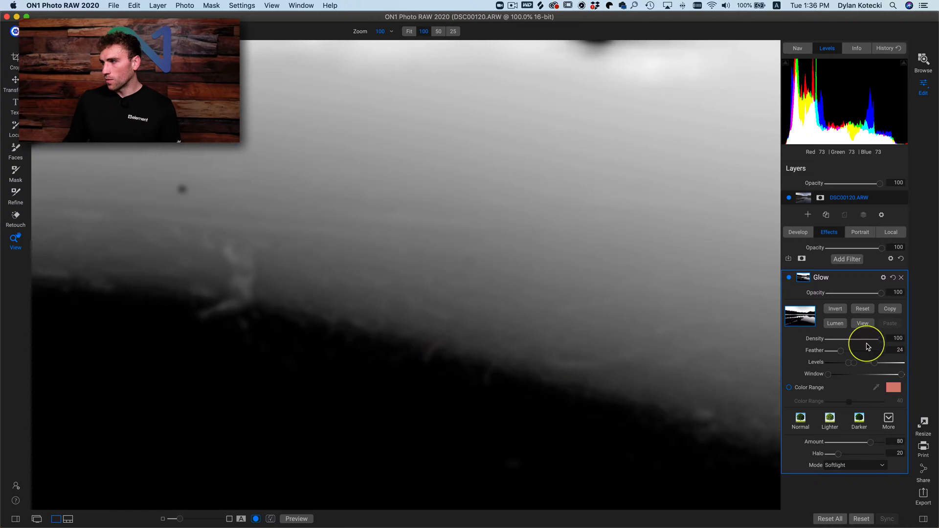
{"action": "left_click_drag", "start_coordinate": [846, 353], "coordinate": [856, 350]}
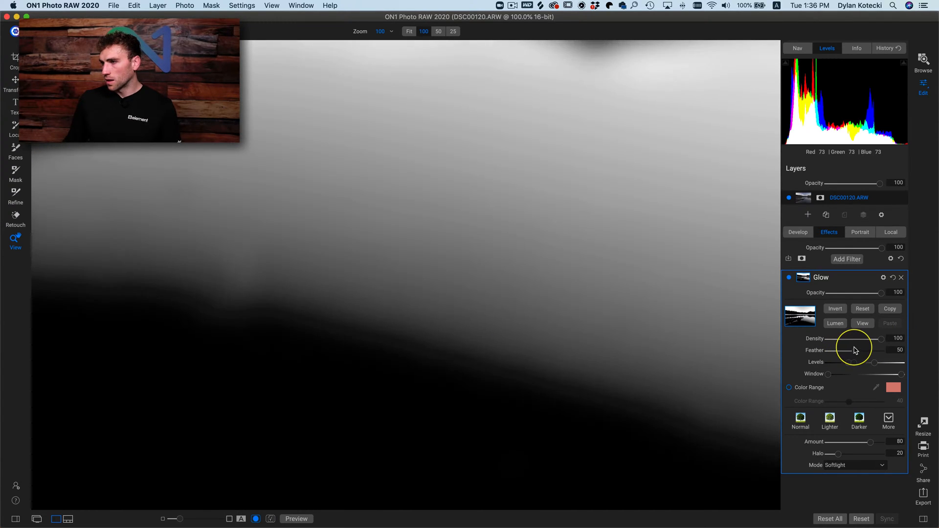
{"action": "left_click", "coordinate": [690, 343]}
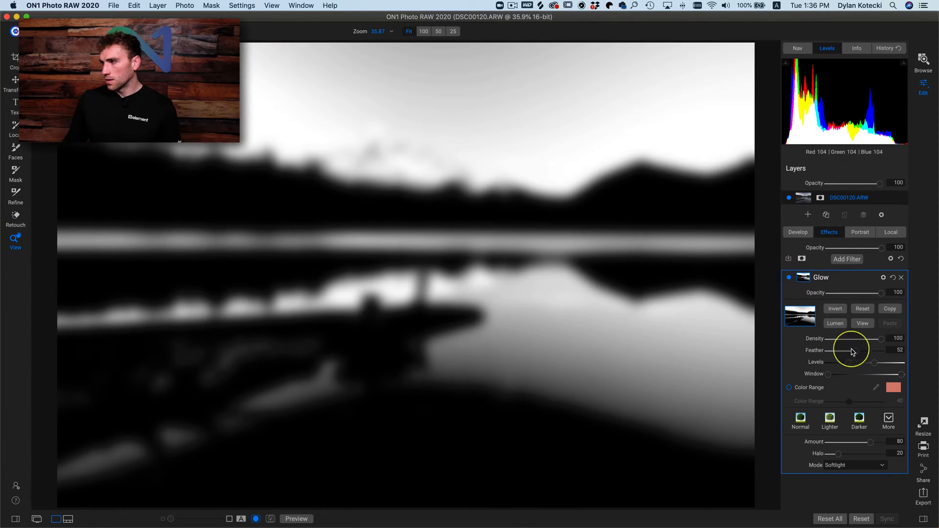
{"action": "left_click_drag", "start_coordinate": [850, 356], "coordinate": [851, 367]}
{"action": "left_click", "coordinate": [843, 364]}
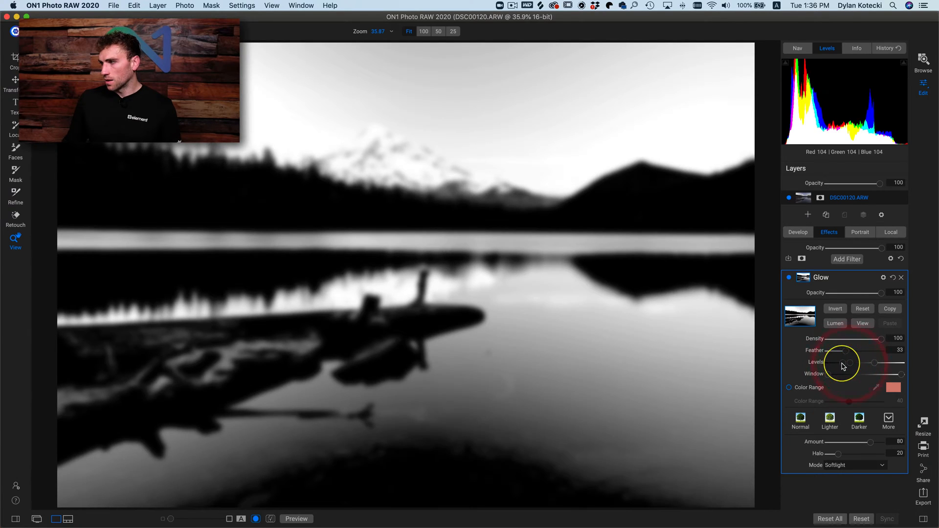
{"action": "left_click", "coordinate": [862, 327]}
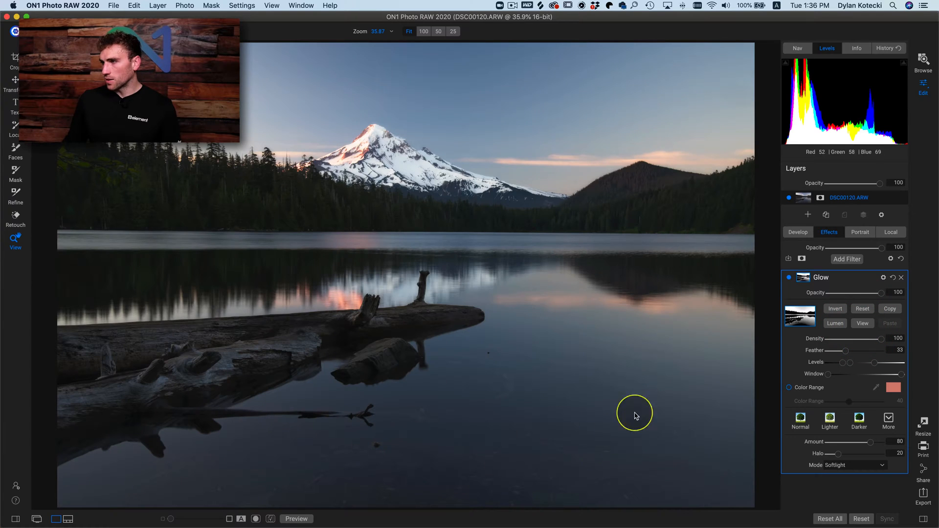
- Compare the whole lake photo repeatedly with the refined Glow filter switched off and on
{"action": "left_click", "coordinate": [789, 278]}
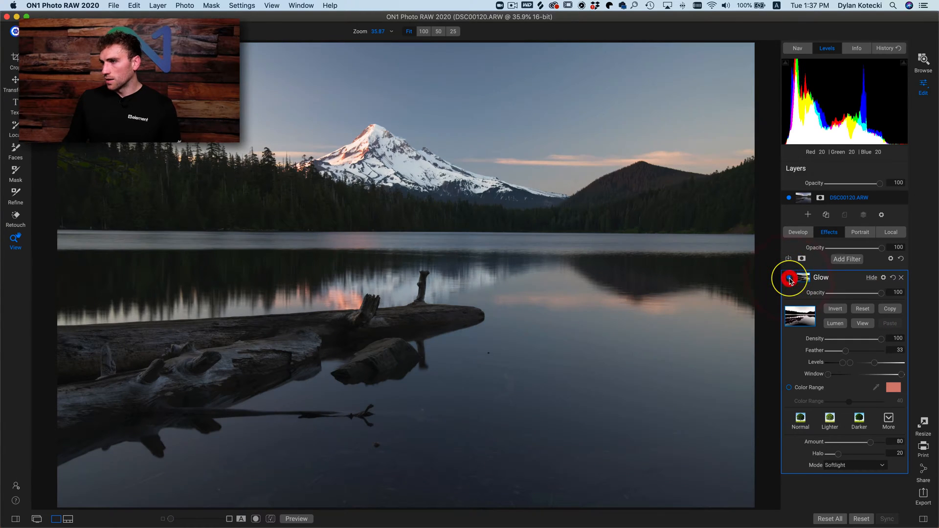
{"action": "left_click", "coordinate": [789, 278]}
{"action": "left_click", "coordinate": [789, 278]}
{"action": "left_click", "coordinate": [789, 278]}
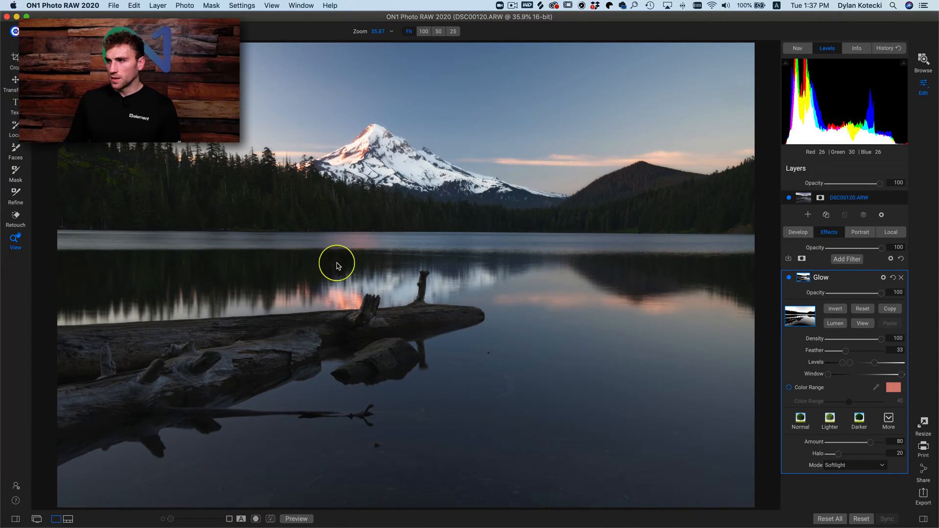
{"action": "left_click", "coordinate": [789, 279]}
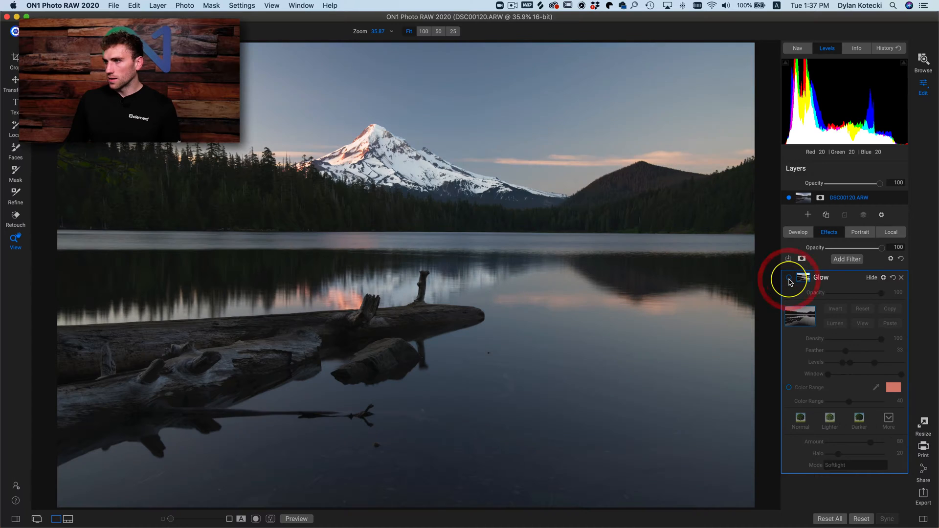
- Turn the Glow filter back on, copy its luminosity mask and delete the filter
{"action": "left_click", "coordinate": [789, 279]}
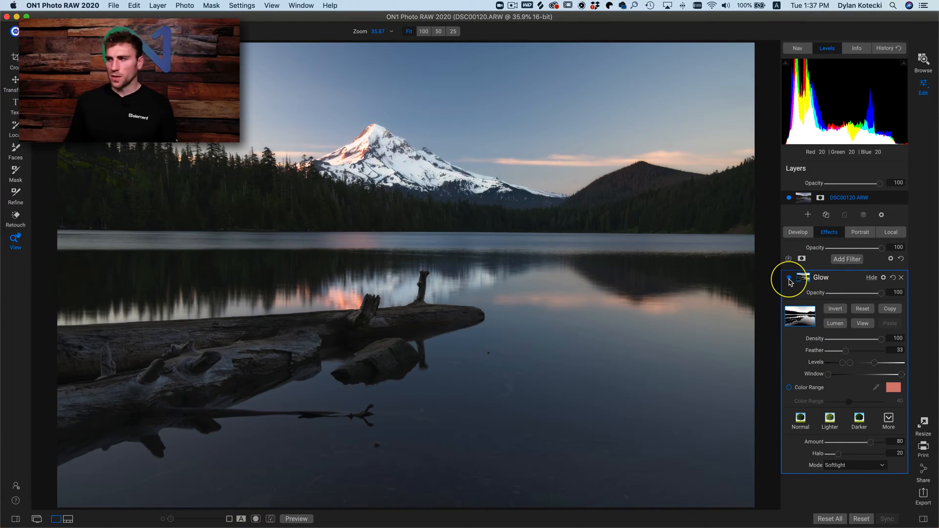
{"action": "left_click", "coordinate": [896, 310]}
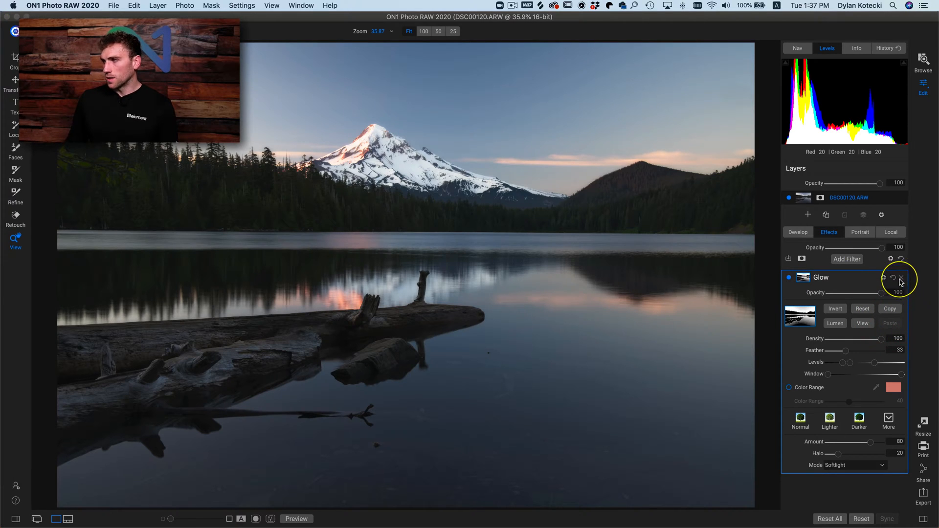
{"action": "left_click", "coordinate": [902, 279]}
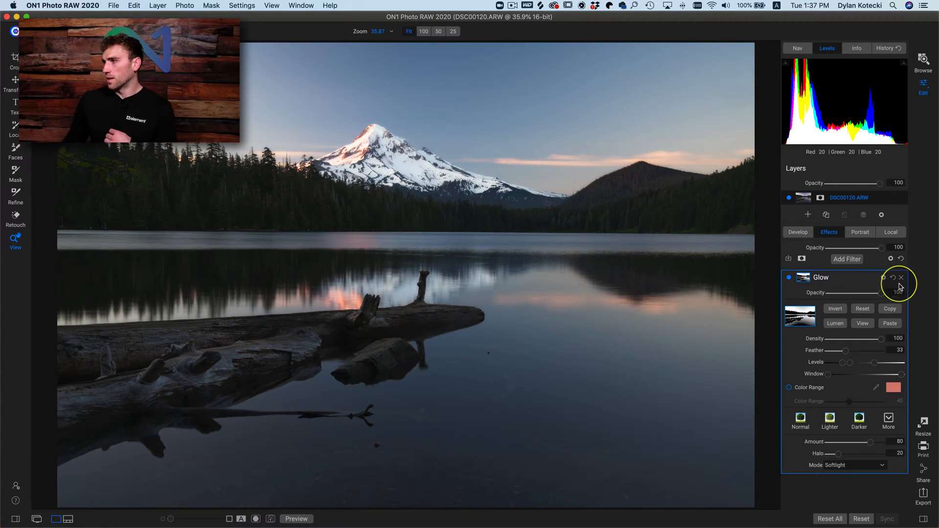
{"action": "left_click", "coordinate": [901, 279]}
- Reset the local adjustment's Exposure to 0 and raise its Structure to 52
{"action": "left_click", "coordinate": [891, 234]}
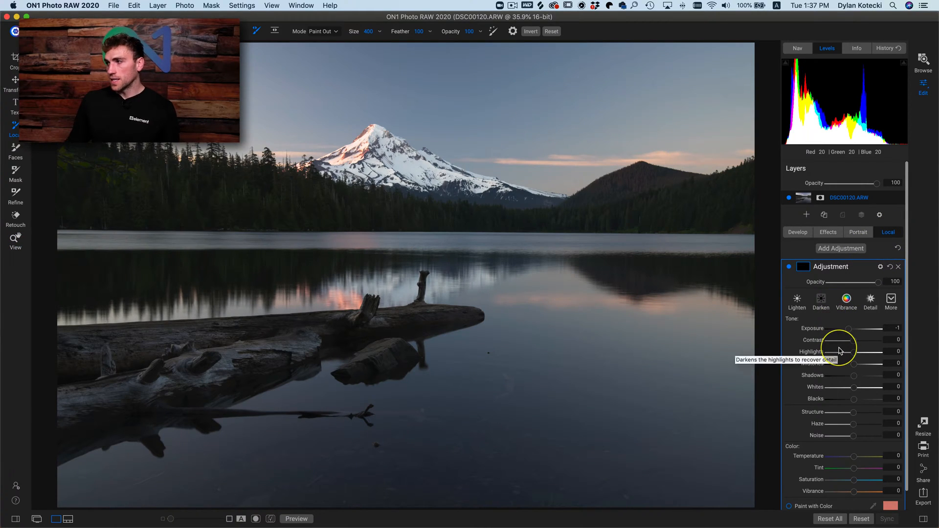
{"action": "double_click", "coordinate": [812, 330]}
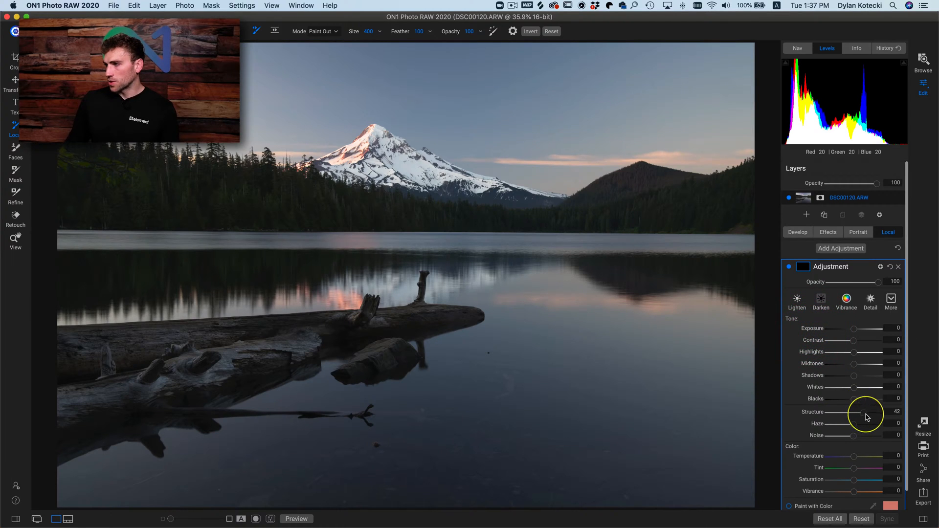
{"action": "left_click", "coordinate": [864, 413]}
- Paste the copied luminosity mask into the local adjustment and compare the photo with the adjustment off and on
{"action": "left_click", "coordinate": [806, 272]}
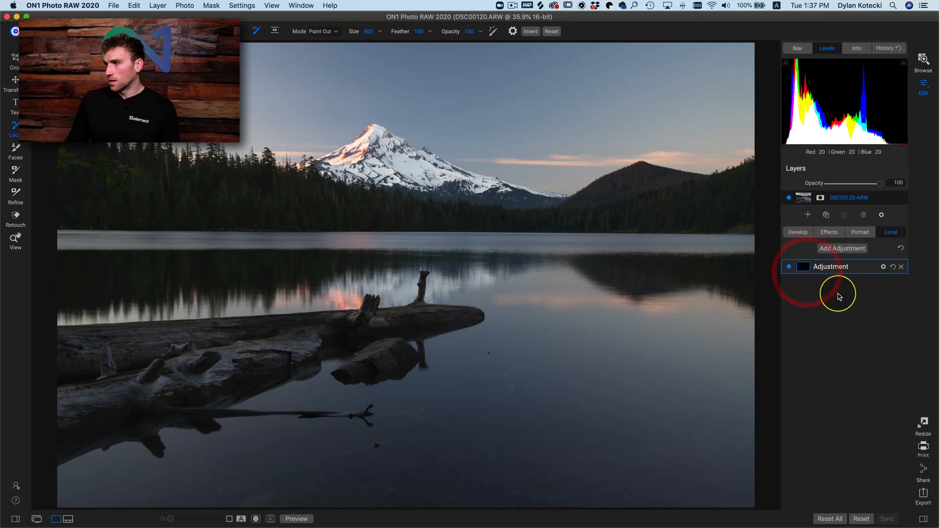
{"action": "left_click", "coordinate": [810, 269]}
{"action": "left_click", "coordinate": [883, 313]}
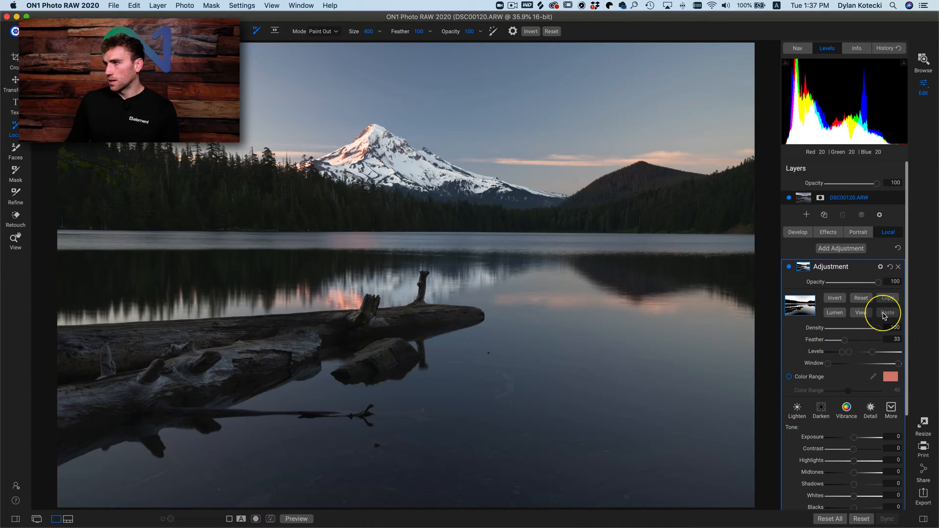
{"action": "left_click", "coordinate": [788, 267]}
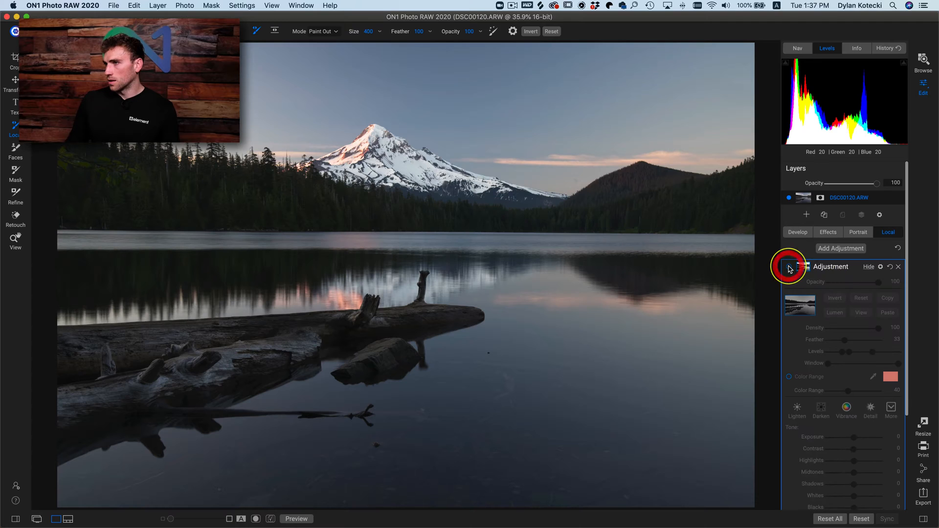
{"action": "left_click", "coordinate": [788, 268]}
- Raise the local adjustment's Structure to 100 and delete the adjustment
{"action": "scroll", "coordinate": [832, 386], "scroll_direction": "down", "scroll_amount": 5}
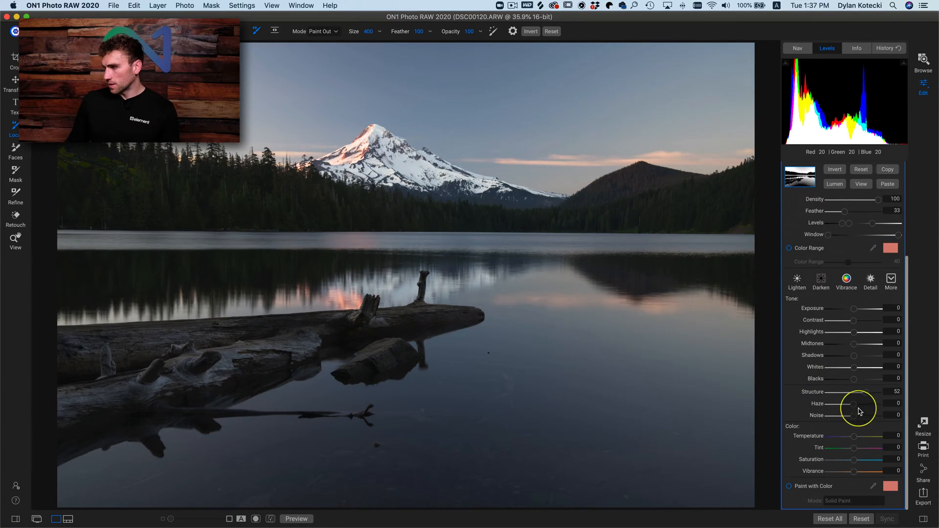
{"action": "left_click_drag", "start_coordinate": [885, 397], "coordinate": [906, 397]}
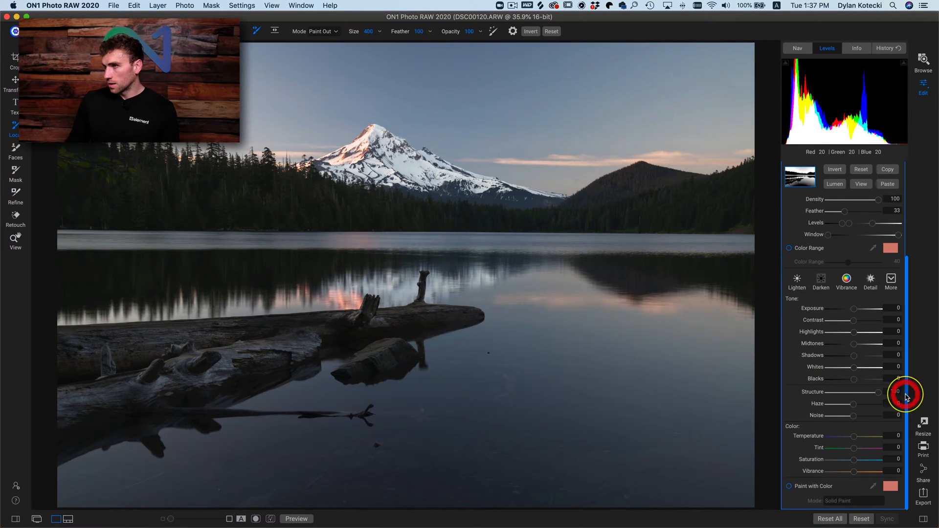
{"action": "scroll", "coordinate": [875, 264], "scroll_direction": "up", "scroll_amount": 4}
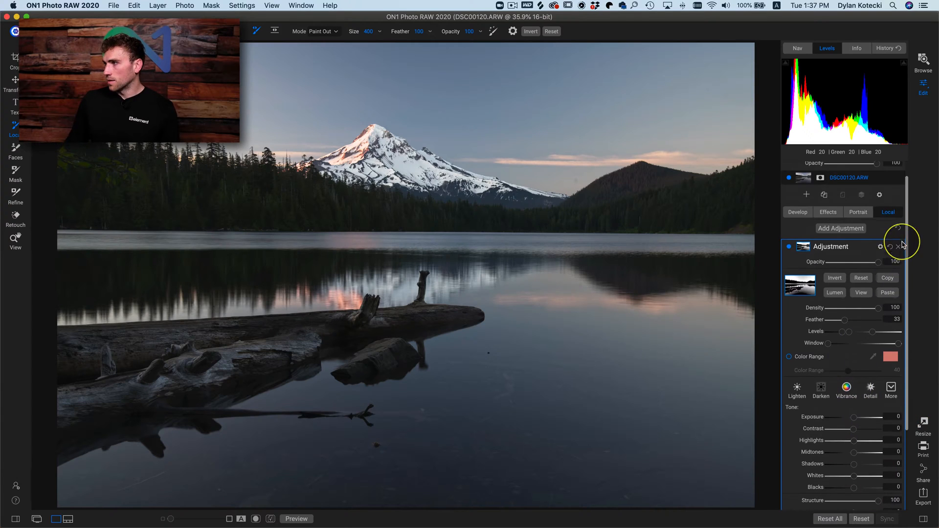
{"action": "left_click", "coordinate": [898, 248]}
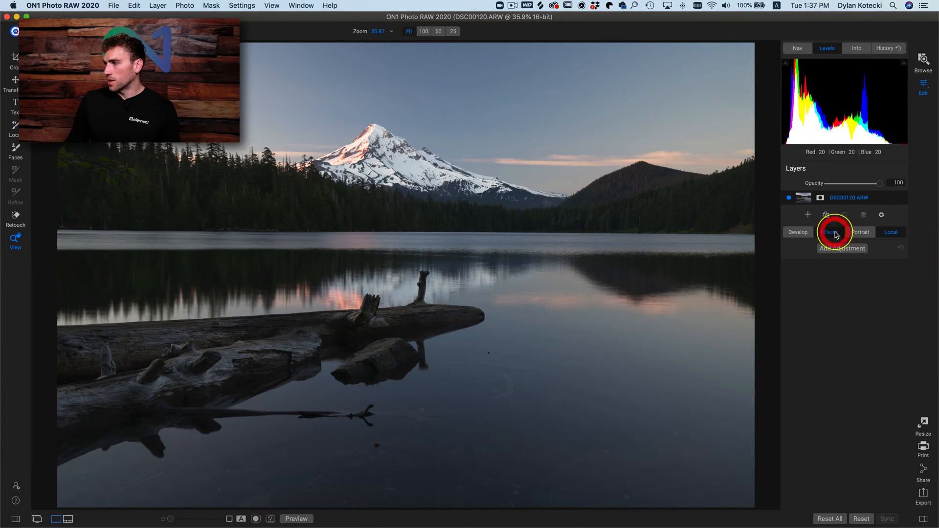
- Add a Dynamic Contrast effects filter to the lake photo with the Surreal style
{"action": "left_click", "coordinate": [836, 234]}
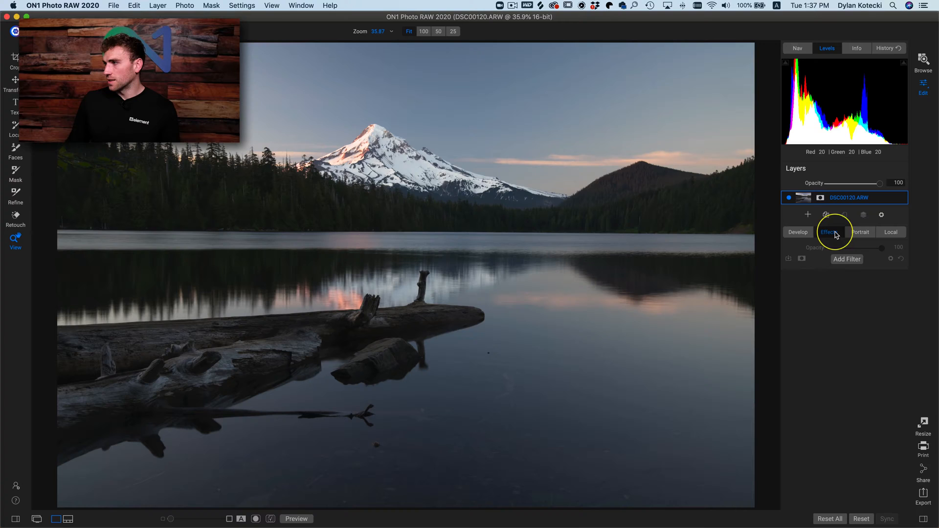
{"action": "left_click", "coordinate": [846, 258]}
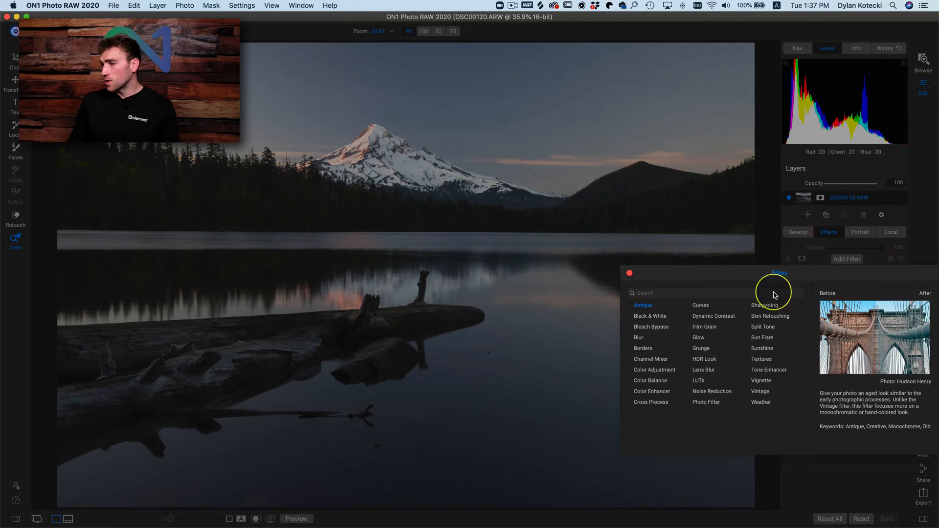
{"action": "left_click", "coordinate": [716, 316]}
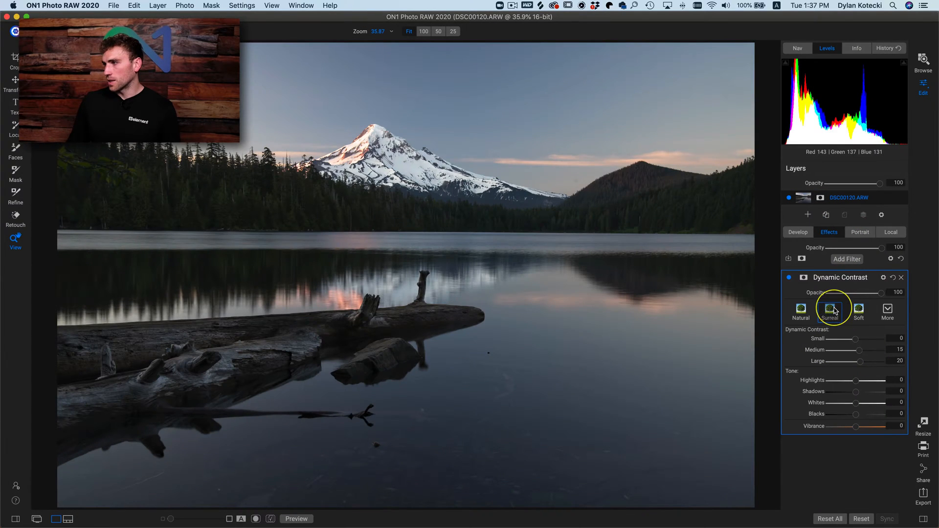
{"action": "left_click", "coordinate": [830, 310]}
- Paste the copied luminosity mask into the Dynamic Contrast filter and compare the photo with the filter off and on
{"action": "left_click", "coordinate": [803, 277]}
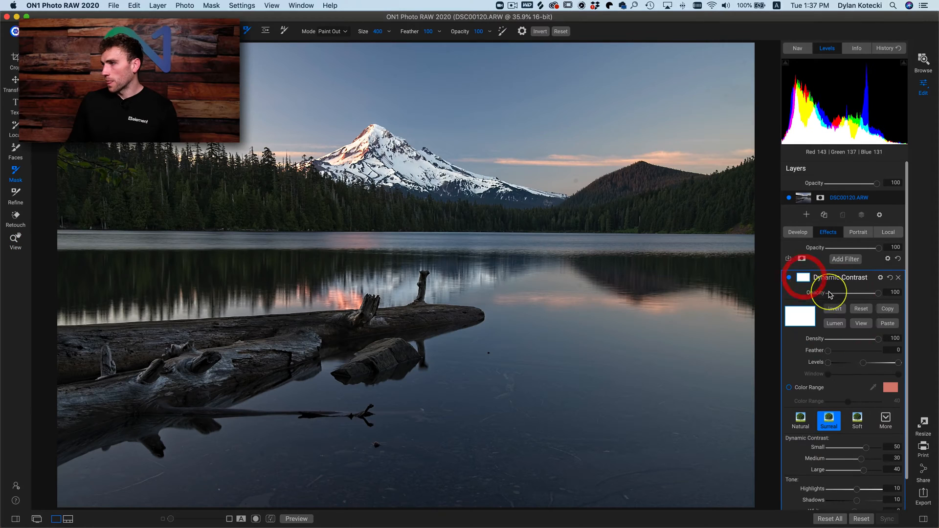
{"action": "left_click", "coordinate": [887, 323]}
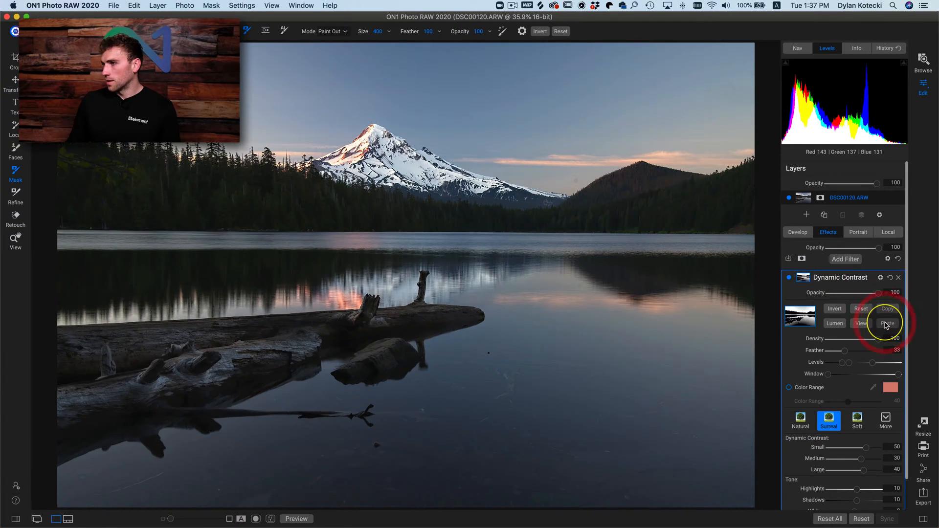
{"action": "left_click", "coordinate": [789, 278]}
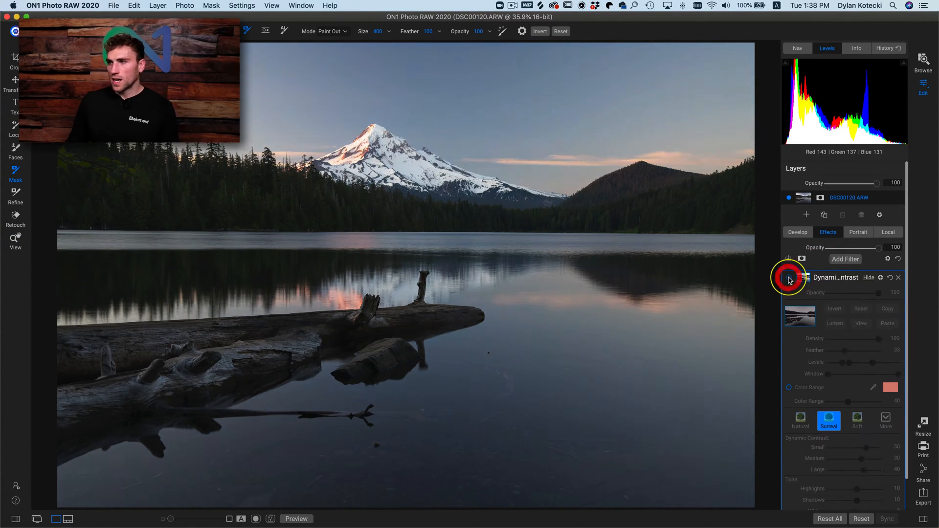
{"action": "left_click", "coordinate": [788, 278]}
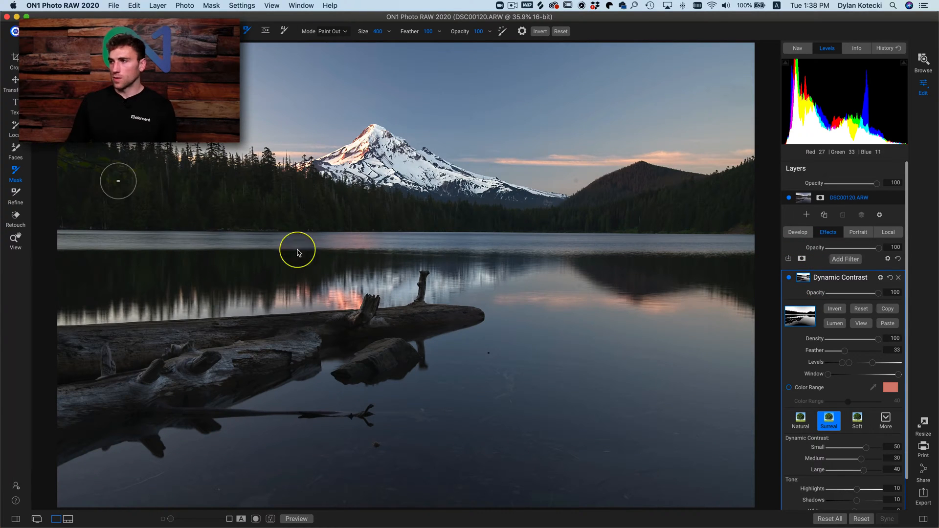
- Invert the Dynamic Contrast mask, then in the mask view set Feather to 23 and shift Levels to darken it
{"action": "left_click", "coordinate": [838, 310]}
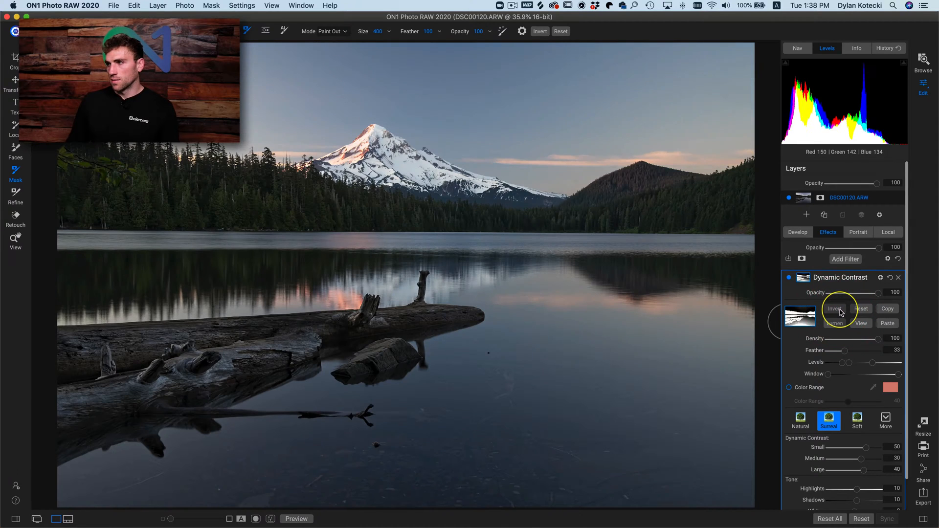
{"action": "left_click", "coordinate": [869, 324]}
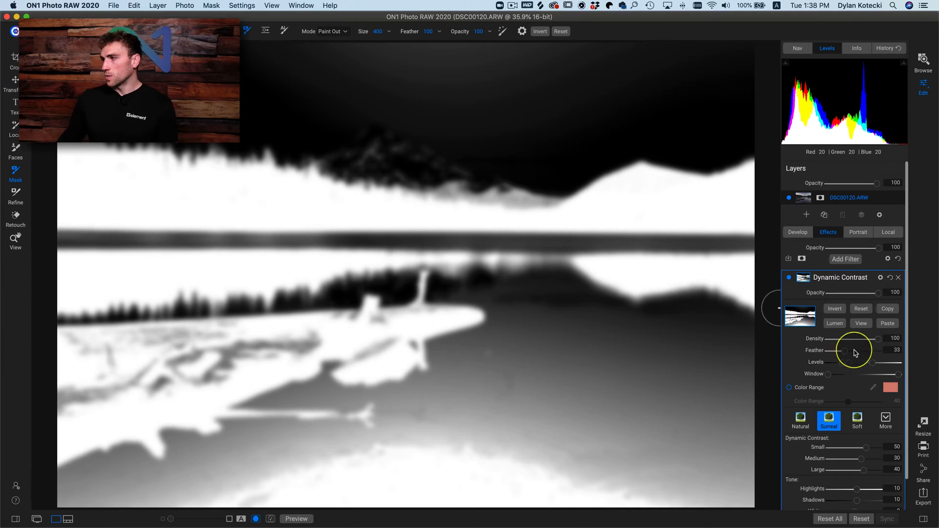
{"action": "left_click_drag", "start_coordinate": [846, 356], "coordinate": [828, 367]}
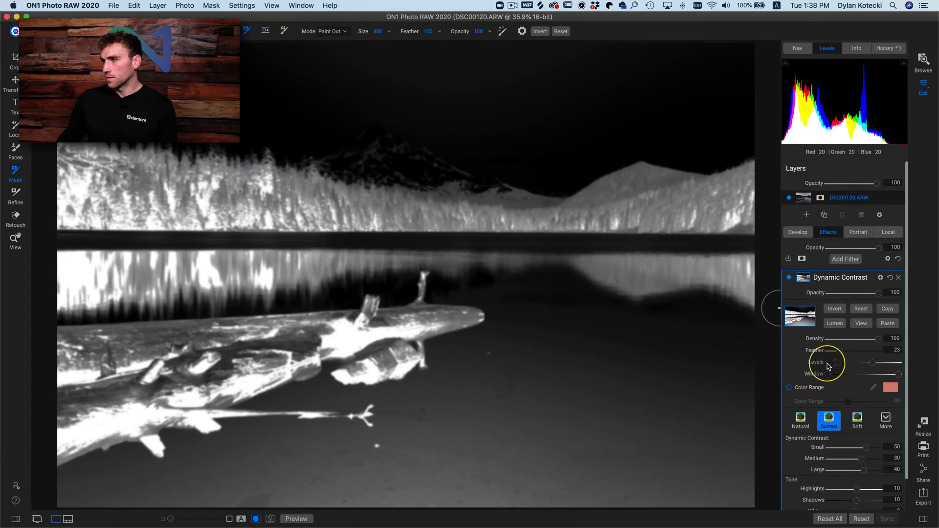
{"action": "left_click", "coordinate": [860, 324]}
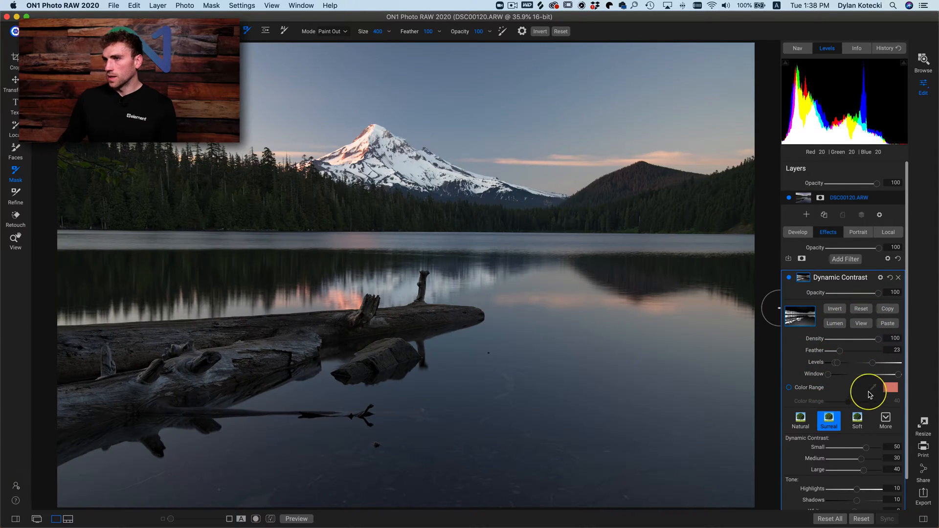
- Compare the lake photo repeatedly with the inverted-mask Dynamic Contrast filter switched off and on
{"action": "left_click", "coordinate": [789, 279]}
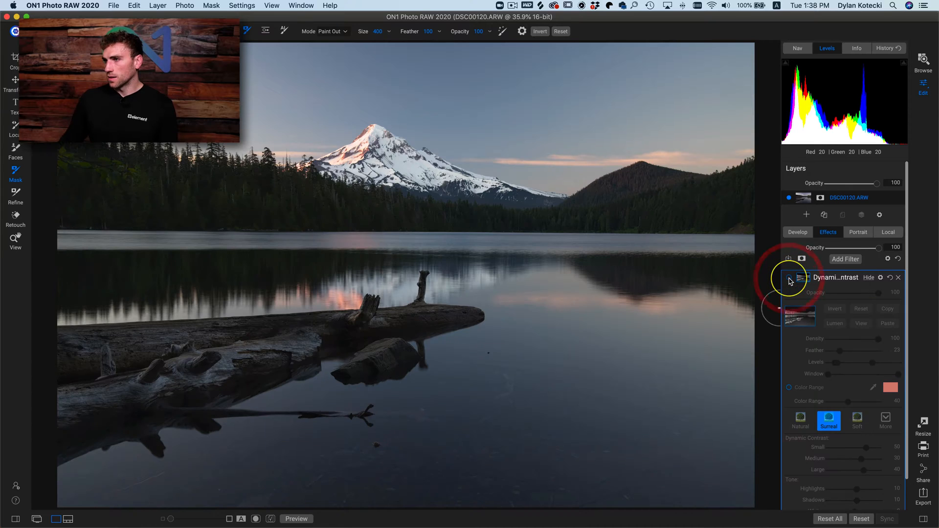
{"action": "left_click", "coordinate": [789, 279]}
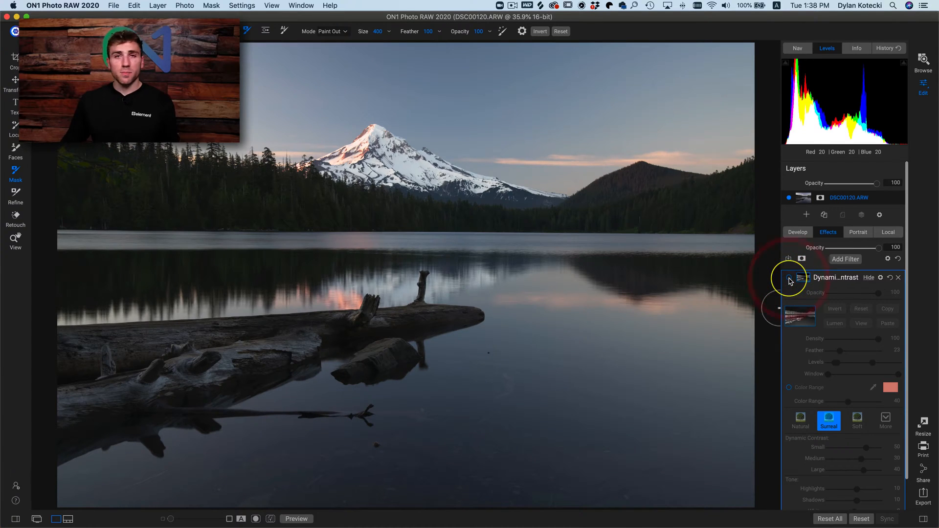
{"action": "left_click", "coordinate": [789, 278]}
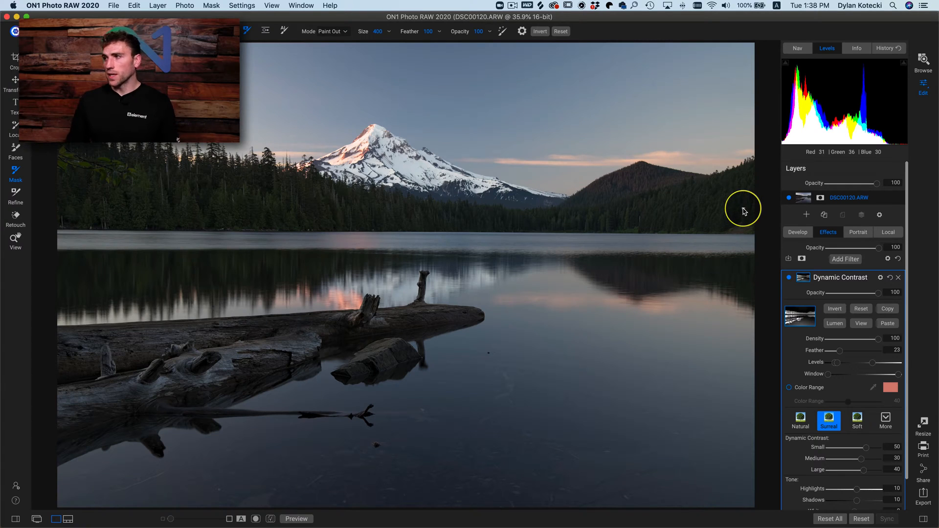
{"action": "left_click", "coordinate": [789, 280]}
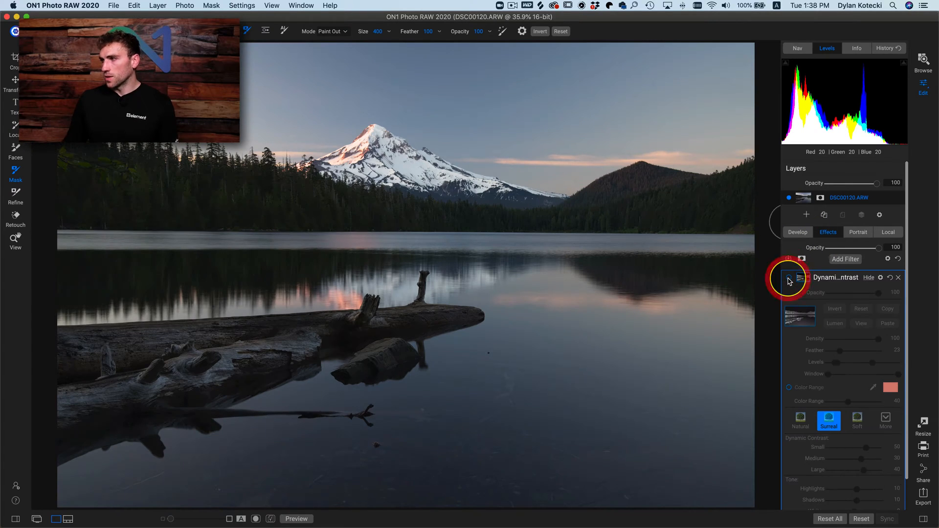
{"action": "left_click", "coordinate": [788, 280]}
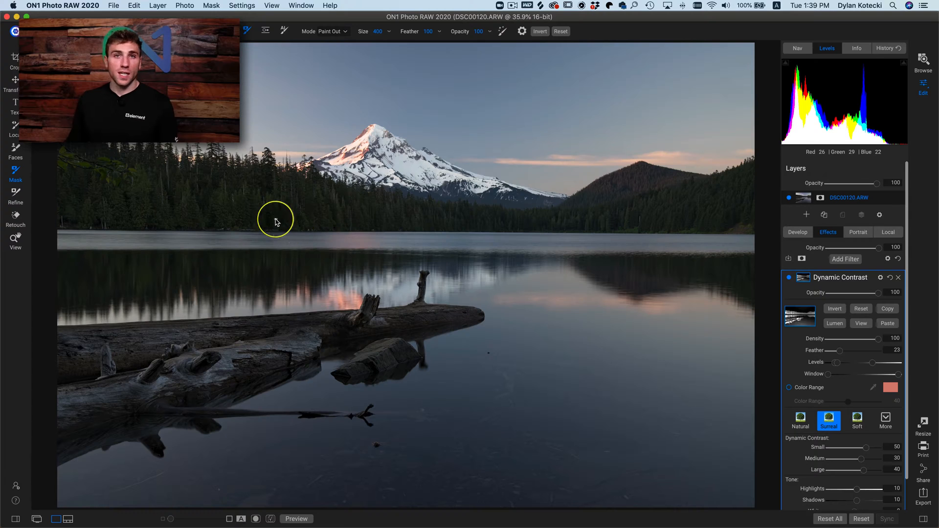
- Shift the Dynamic Contrast mask's Levels in the mask view to whiten the trees and logs, and return to the photo
{"action": "left_click", "coordinate": [861, 323]}
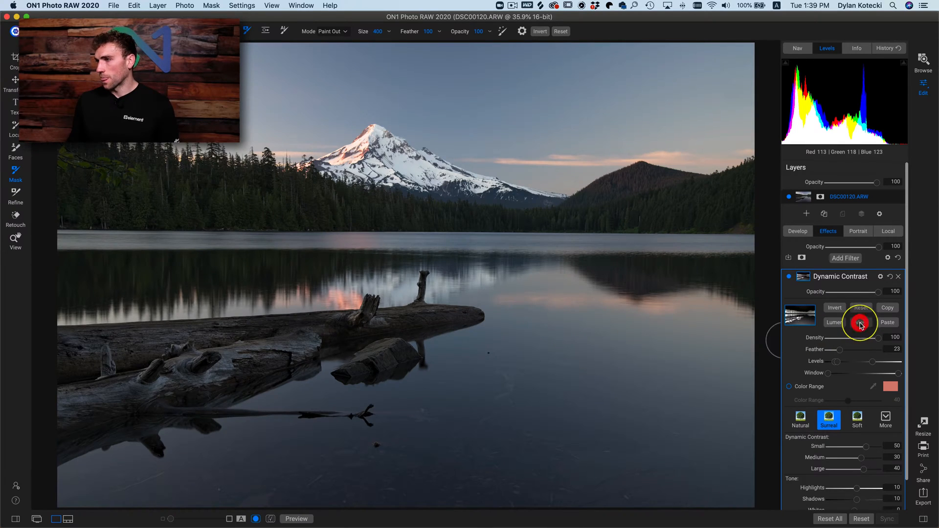
{"action": "left_click_drag", "start_coordinate": [837, 363], "coordinate": [841, 363]}
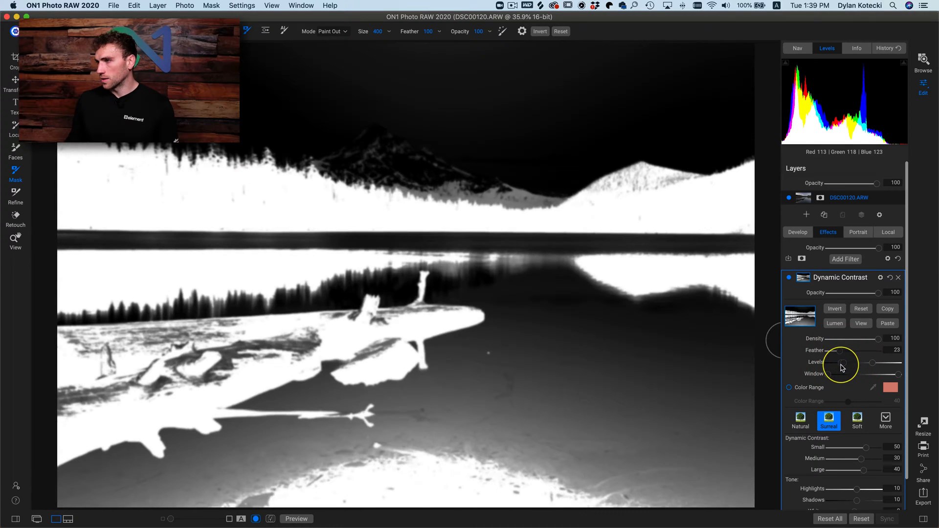
{"action": "left_click", "coordinate": [860, 325]}
- Check the effect of the brightened Dynamic Contrast mask on the trees and logs by switching the filter off and on
{"action": "left_click", "coordinate": [788, 277]}
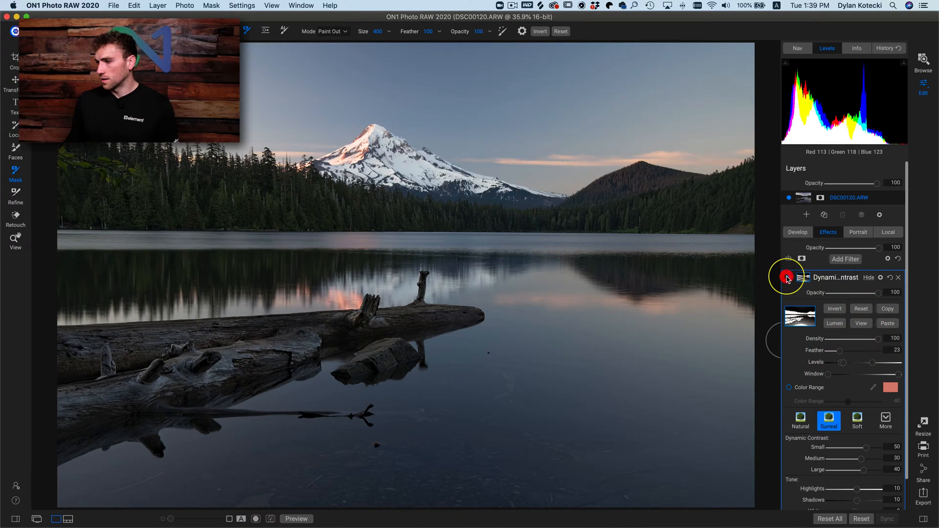
{"action": "left_click", "coordinate": [788, 278]}
{"action": "left_click", "coordinate": [788, 279]}
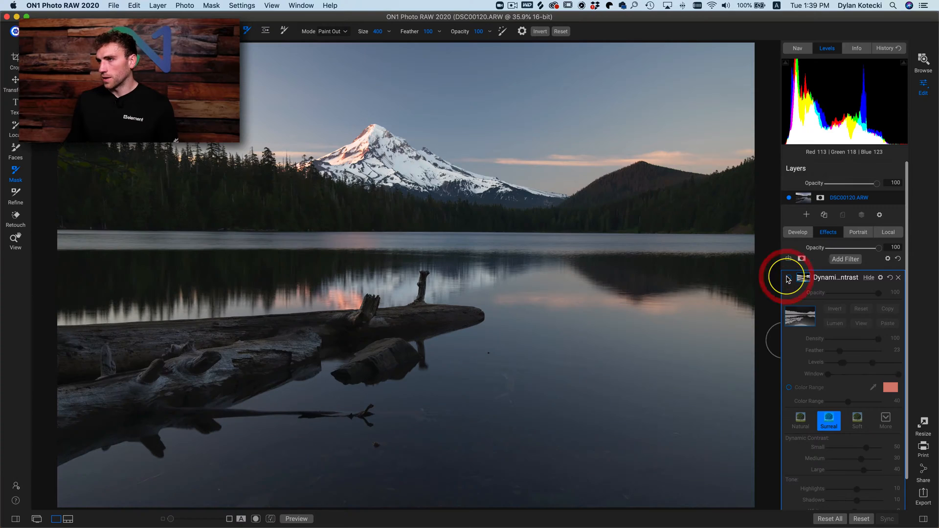
{"action": "left_click", "coordinate": [788, 278]}
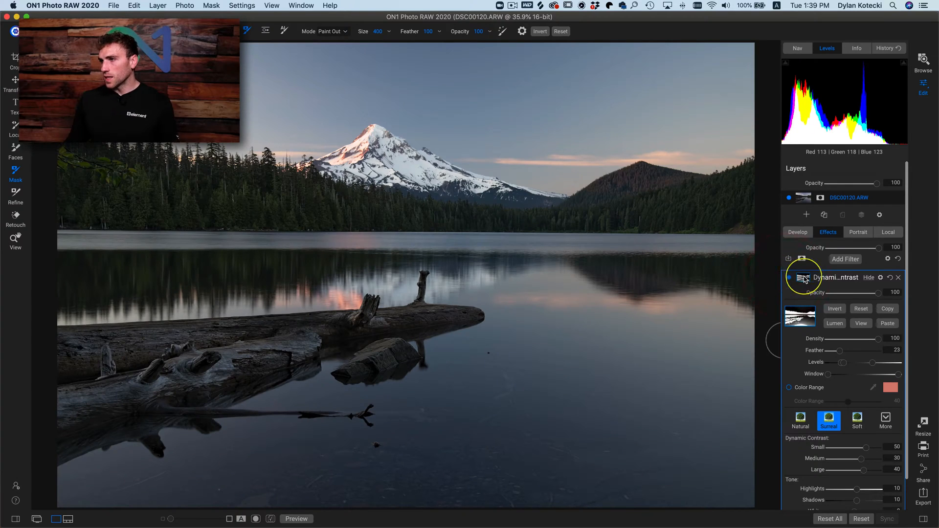
- Copy the Dynamic Contrast mask, add a Curves filter and paste the copied mask onto it
{"action": "left_click", "coordinate": [888, 310]}
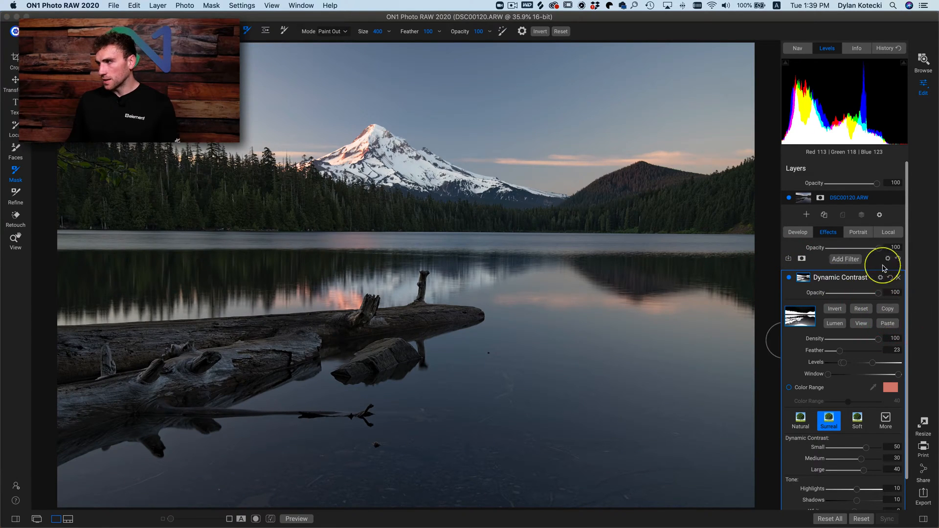
{"action": "left_click", "coordinate": [837, 260]}
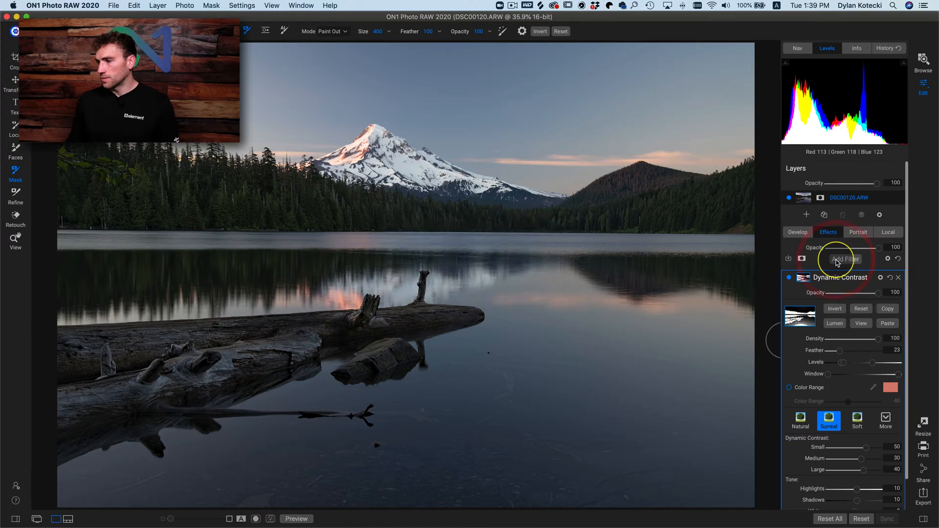
{"action": "left_click", "coordinate": [839, 262]}
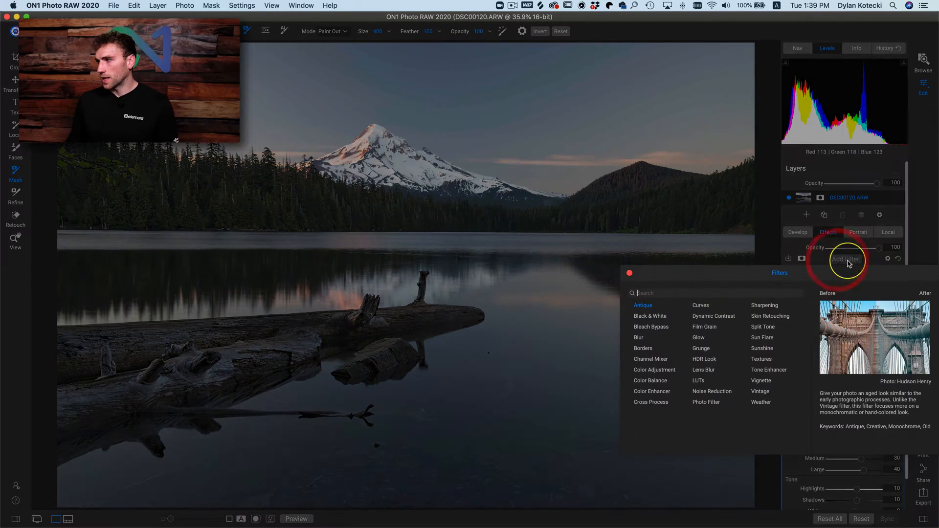
{"action": "left_click", "coordinate": [709, 308]}
{"action": "left_click", "coordinate": [802, 277]}
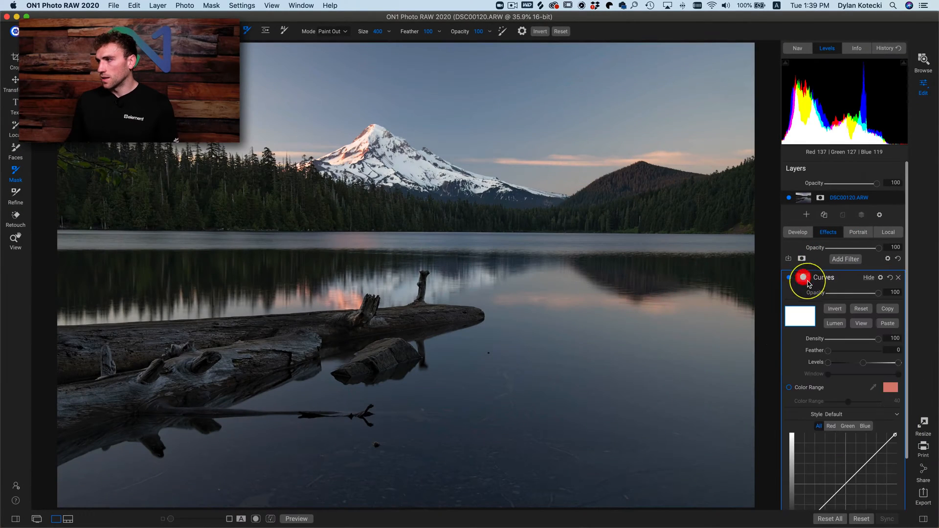
{"action": "left_click", "coordinate": [888, 322]}
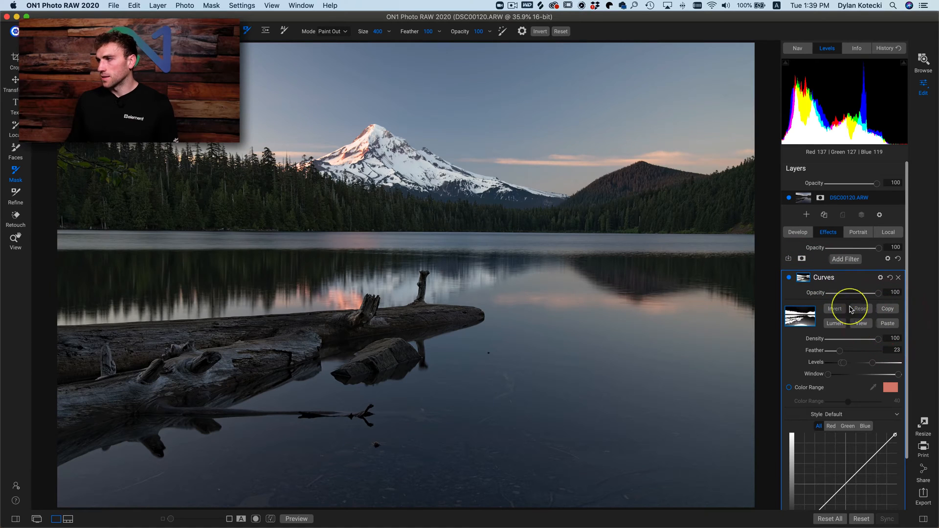
- Invert the mask on the Curves filter and raise the curve's midtones to In 122, Out 154
{"action": "left_click", "coordinate": [834, 310]}
{"action": "scroll", "coordinate": [839, 338], "scroll_direction": "down", "scroll_amount": 3}
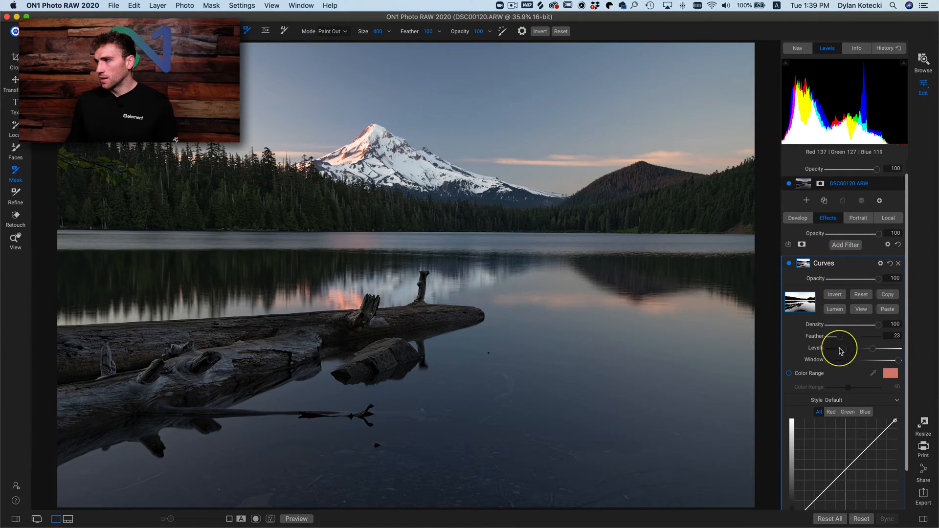
{"action": "left_click_drag", "start_coordinate": [840, 429], "coordinate": [843, 414]}
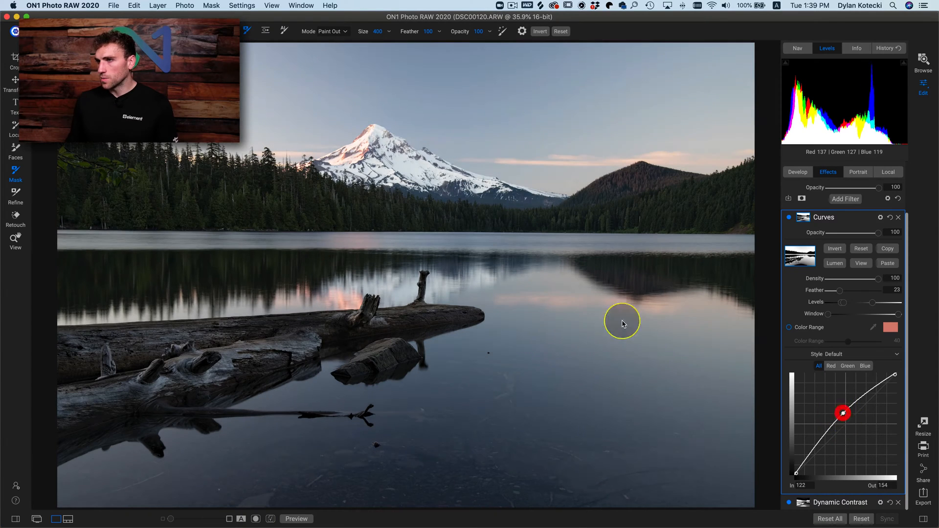
{"action": "left_click", "coordinate": [171, 213]}
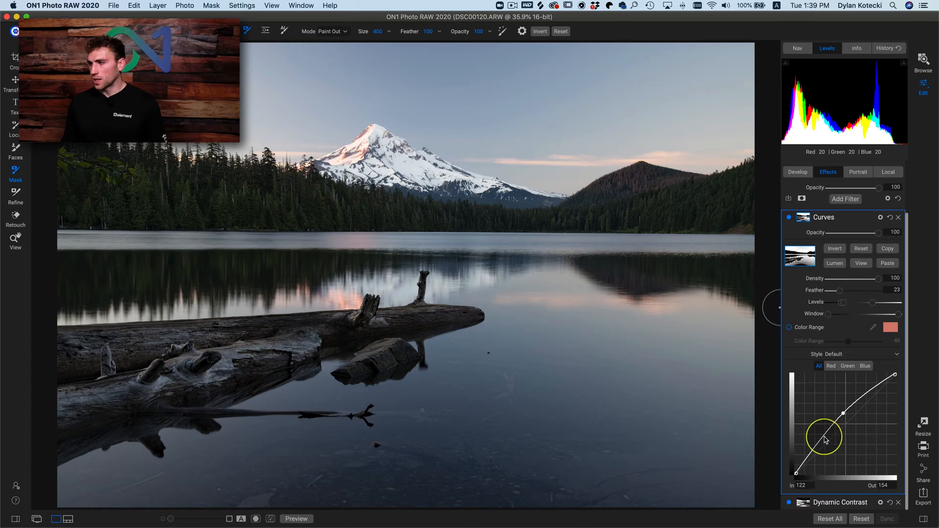
{"action": "left_click_drag", "start_coordinate": [826, 440], "coordinate": [824, 441]}
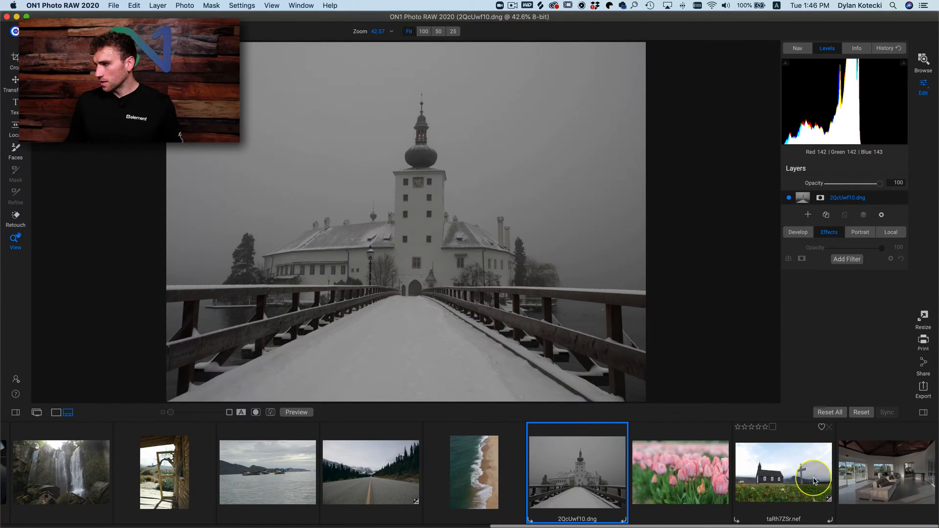
- Open the church photo taRh7ZSr.nef in the single-photo view and add a Color Enhancer filter, showing its mask options
{"action": "left_click", "coordinate": [774, 474]}
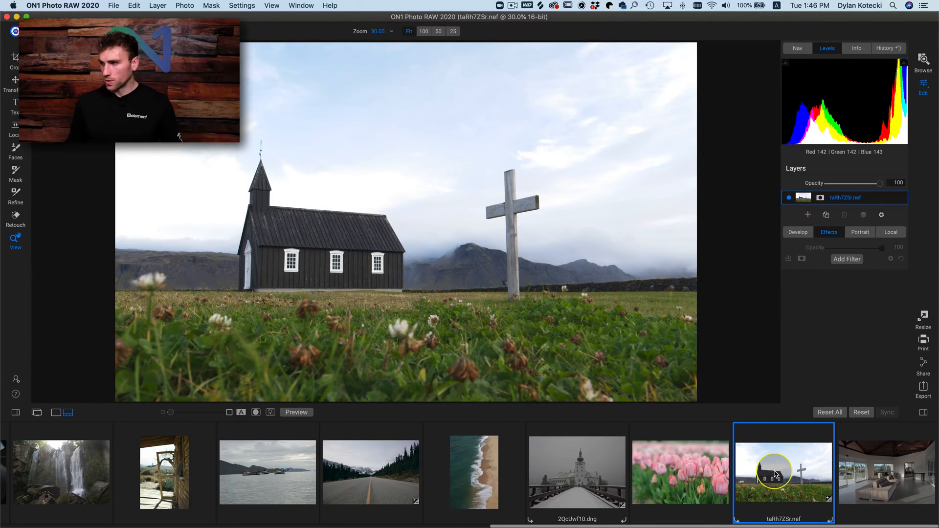
{"action": "double_click", "coordinate": [774, 475]}
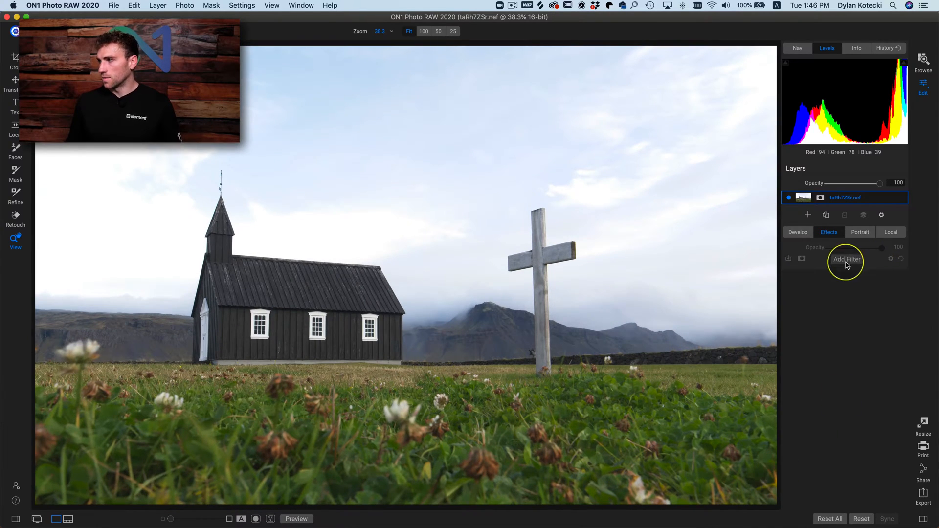
{"action": "left_click", "coordinate": [848, 260]}
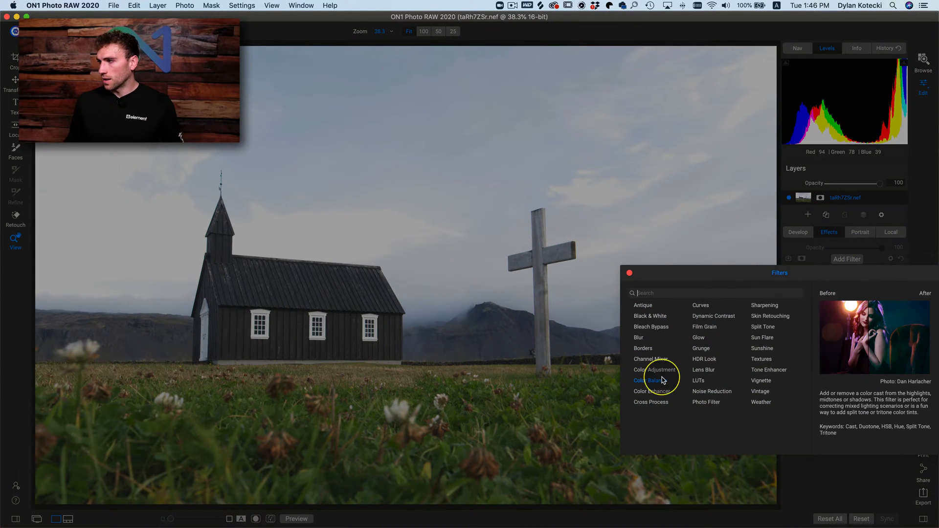
{"action": "left_click", "coordinate": [658, 392]}
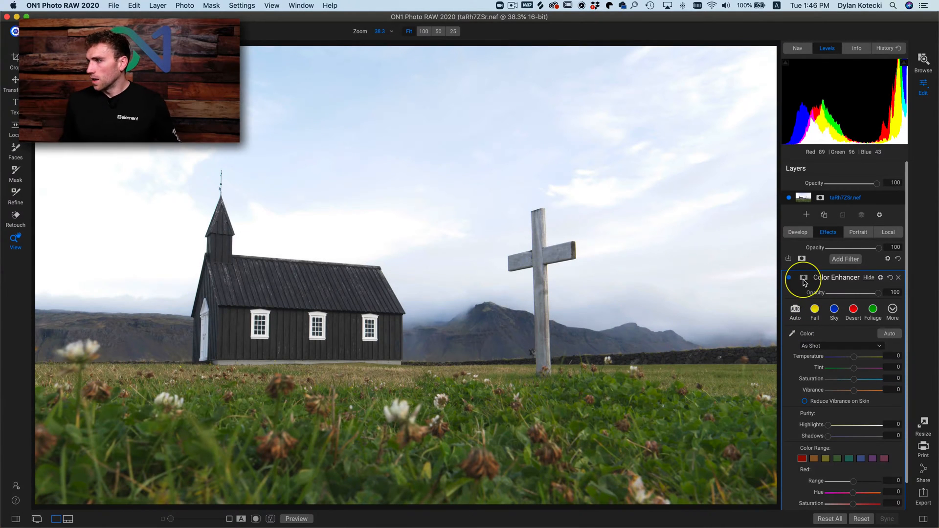
{"action": "left_click", "coordinate": [804, 281]}
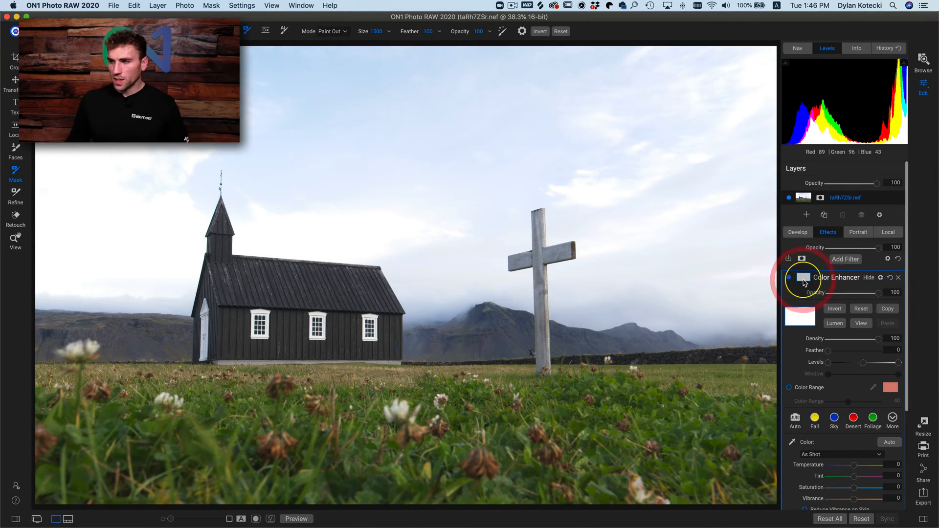
- Set the Color Enhancer filter's Saturation to 100
{"action": "scroll", "coordinate": [803, 279], "scroll_direction": "down", "scroll_amount": 5}
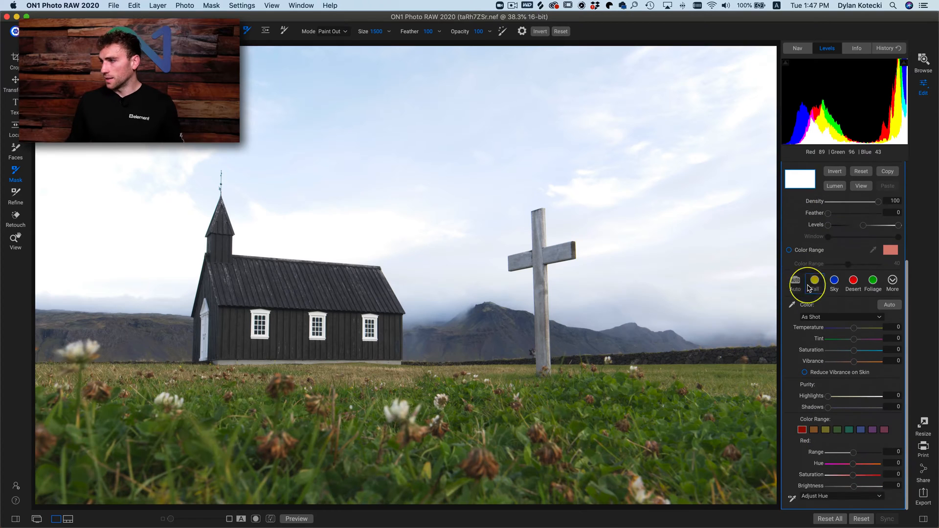
{"action": "left_click_drag", "start_coordinate": [864, 355], "coordinate": [894, 353]}
{"action": "left_click", "coordinate": [894, 354]}
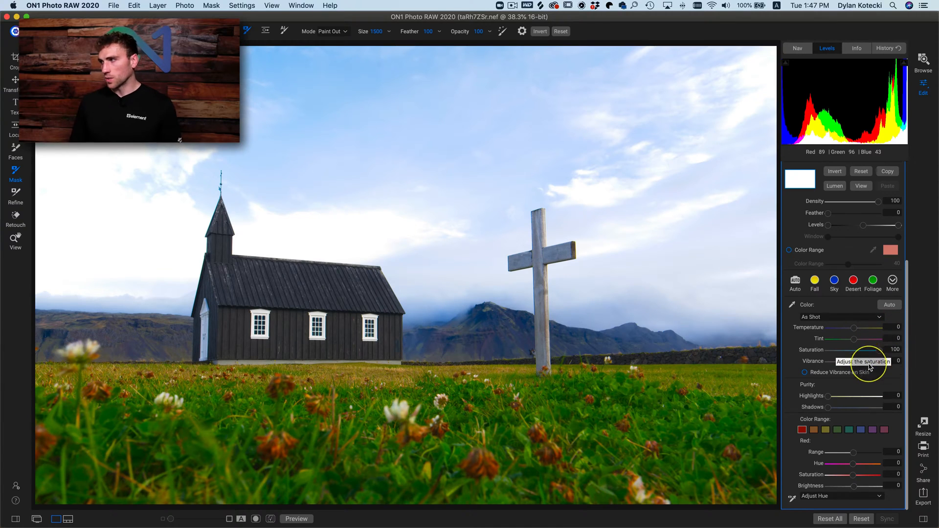
- Limit the Color Enhancer filter to the green of the grass by sampling it for Apply To in the blending options
{"action": "scroll", "coordinate": [873, 362], "scroll_direction": "up", "scroll_amount": 3}
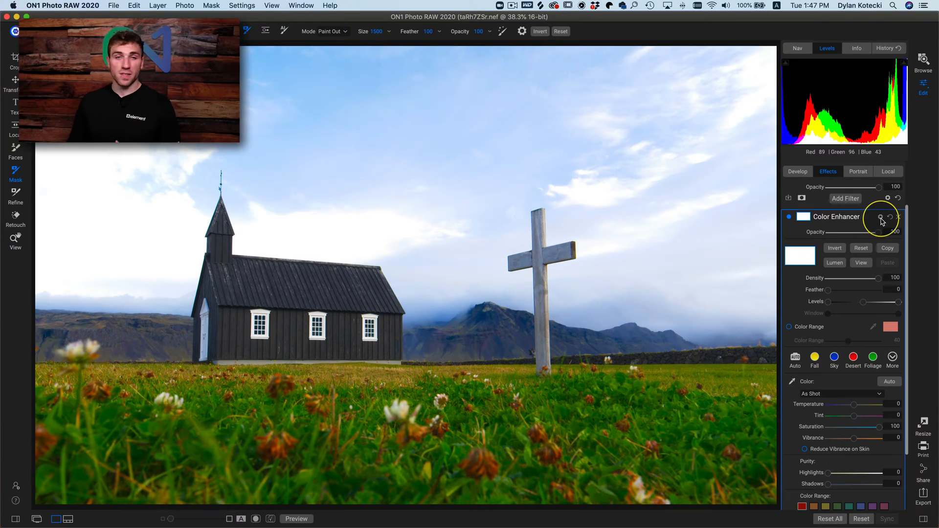
{"action": "left_click", "coordinate": [881, 218]}
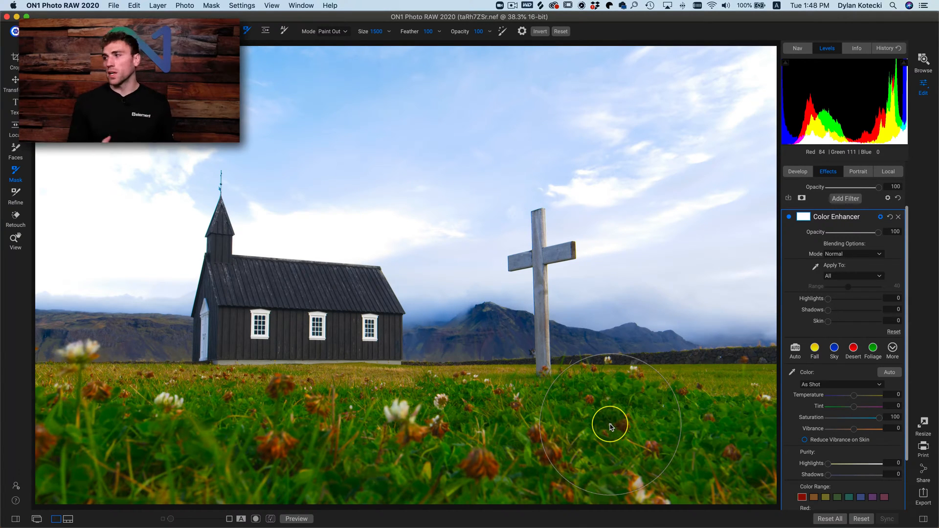
{"action": "left_click", "coordinate": [816, 269]}
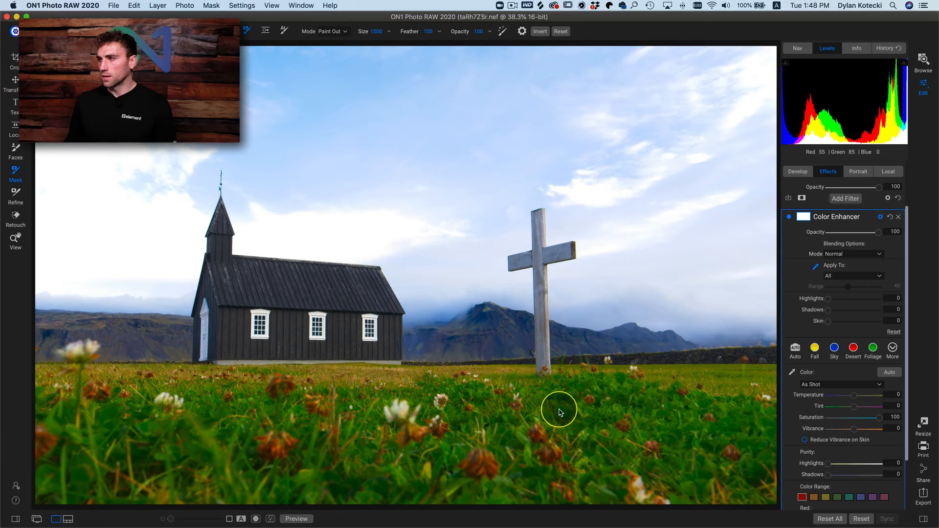
{"action": "left_click", "coordinate": [585, 408]}
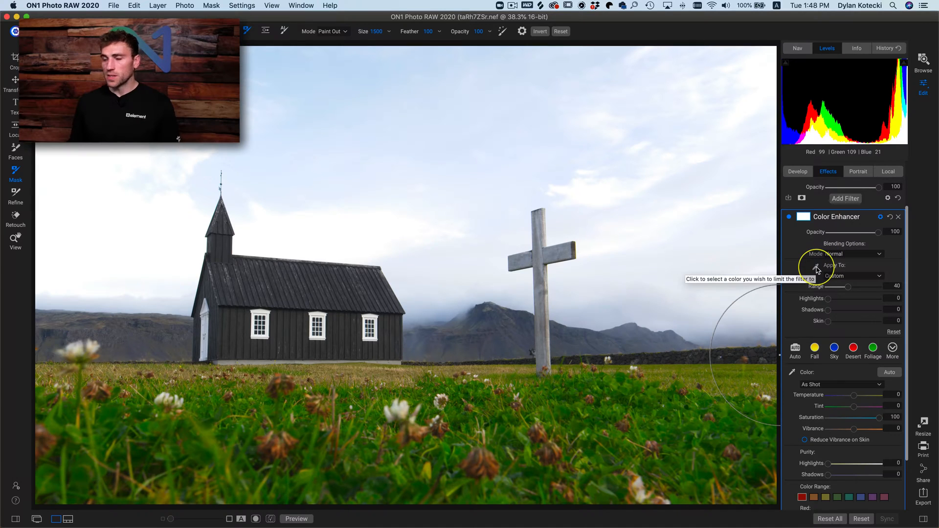
- Set the grass-limited Color Enhancer filter's Vibrance to 100, leaving the Apply To Range at 40
{"action": "scroll", "coordinate": [815, 279], "scroll_direction": "down", "scroll_amount": 1}
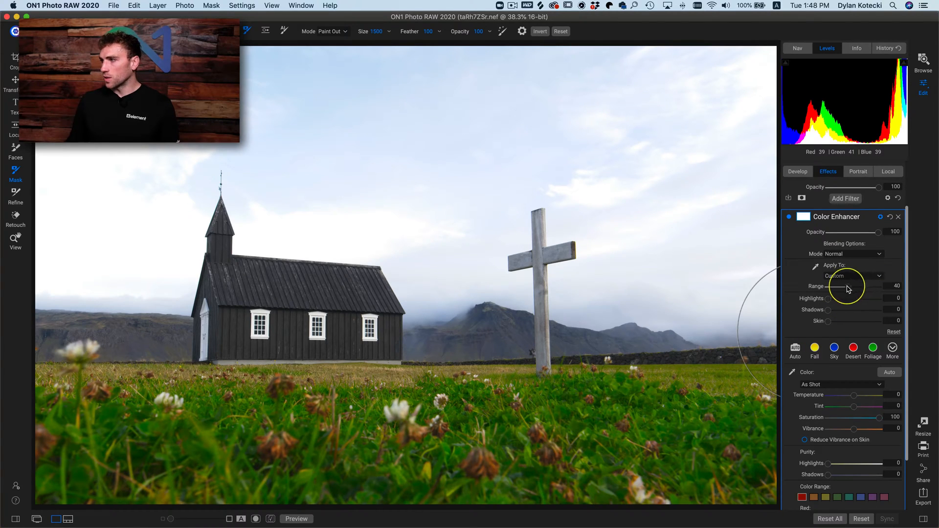
{"action": "mouse_move", "coordinate": [848, 291]}
{"action": "left_mouse_down"}
{"action": "mouse_move", "coordinate": [873, 291]}
{"action": "mouse_move", "coordinate": [839, 291]}
{"action": "mouse_move", "coordinate": [852, 291]}
{"action": "left_mouse_up"}
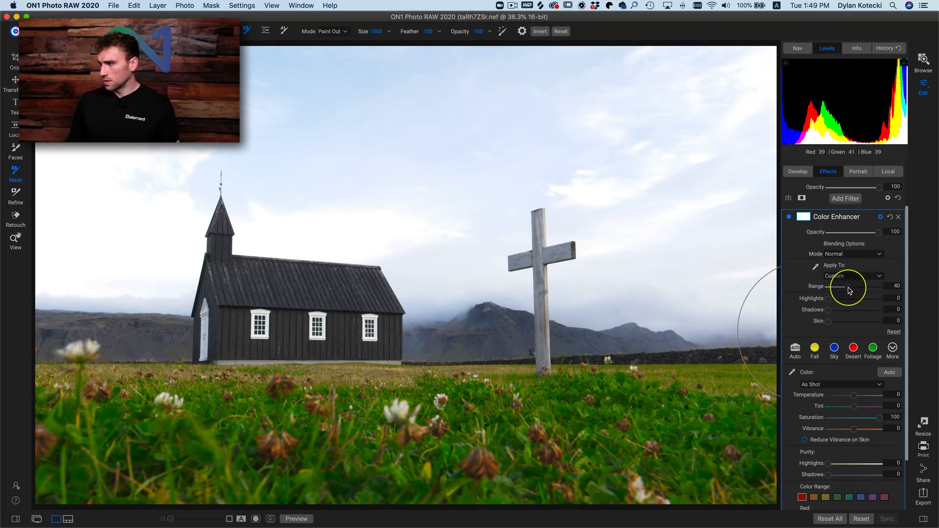
{"action": "left_click", "coordinate": [849, 307]}
{"action": "scroll", "coordinate": [833, 448], "scroll_direction": "down", "scroll_amount": 3}
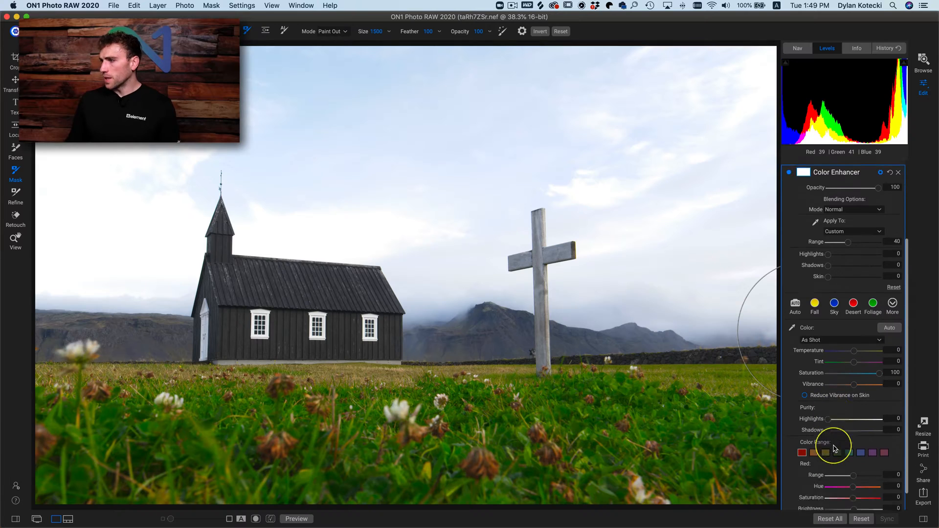
{"action": "left_click_drag", "start_coordinate": [855, 364], "coordinate": [876, 361]}
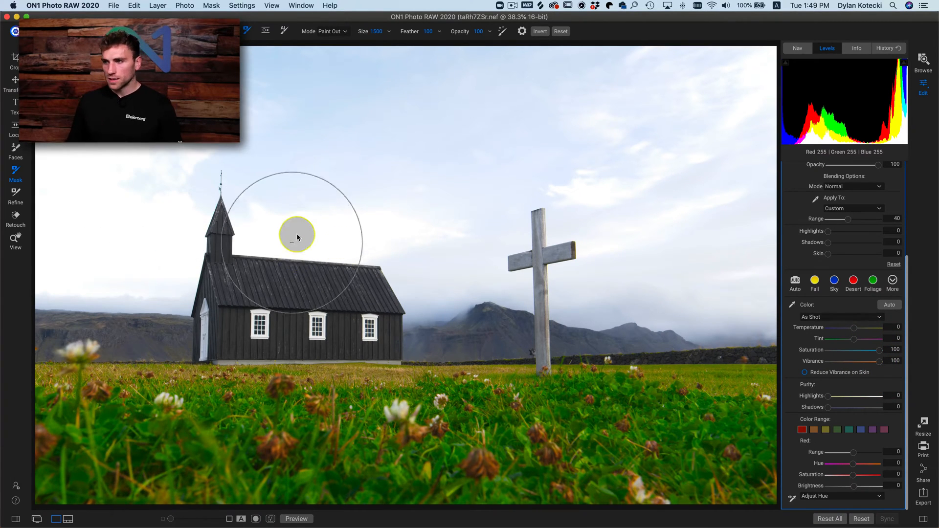
- Compare the church photo repeatedly with the grass-limited Color Enhancer filter switched off and on
{"action": "scroll", "coordinate": [861, 342], "scroll_direction": "up", "scroll_amount": 5}
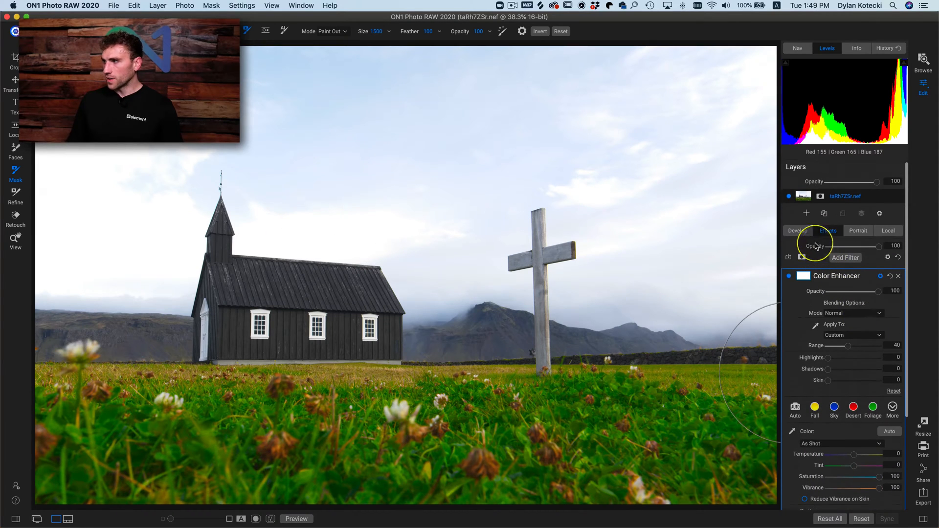
{"action": "left_click", "coordinate": [789, 277]}
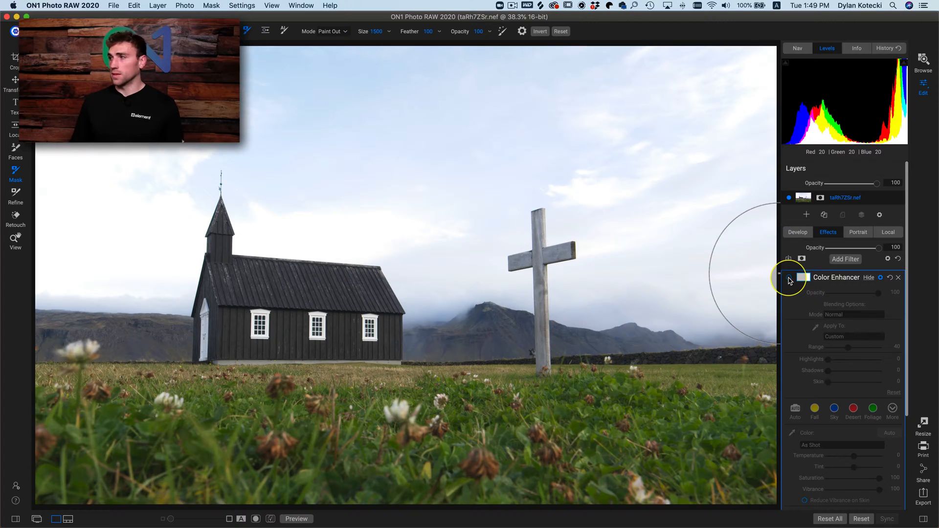
{"action": "left_click", "coordinate": [789, 278]}
{"action": "left_click", "coordinate": [788, 279]}
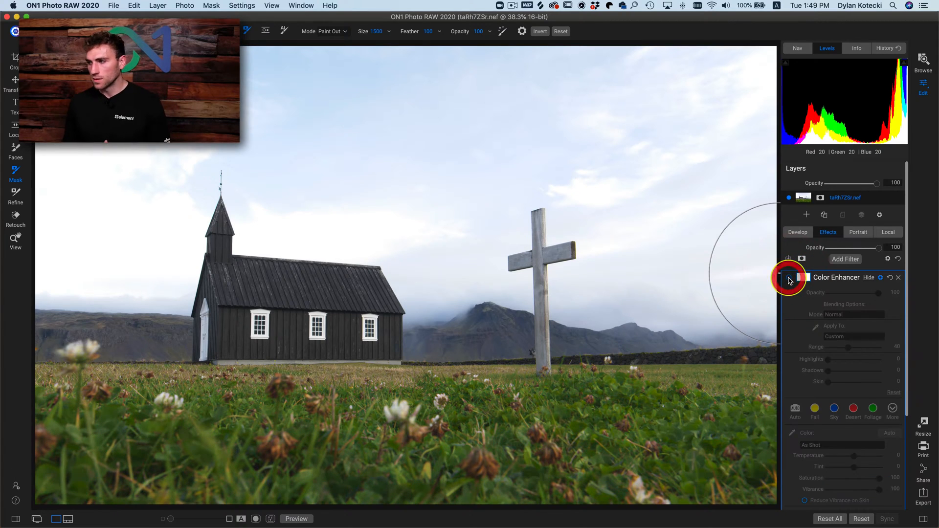
{"action": "left_click", "coordinate": [789, 279]}
{"action": "left_click", "coordinate": [788, 279]}
{"action": "left_click", "coordinate": [788, 279]}
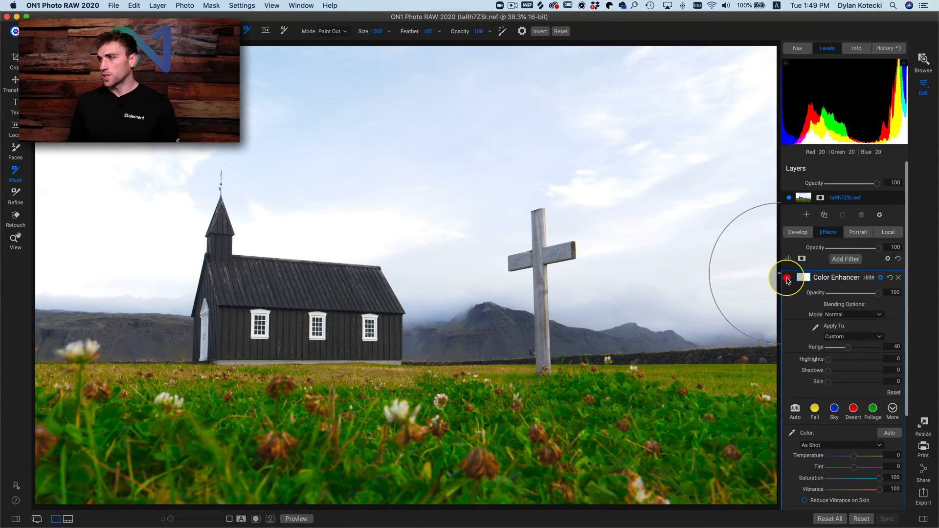
- Switch off the grass-limited Color Enhancer filter and rename it Apply To
{"action": "left_click", "coordinate": [787, 279]}
{"action": "double_click", "coordinate": [836, 277]}
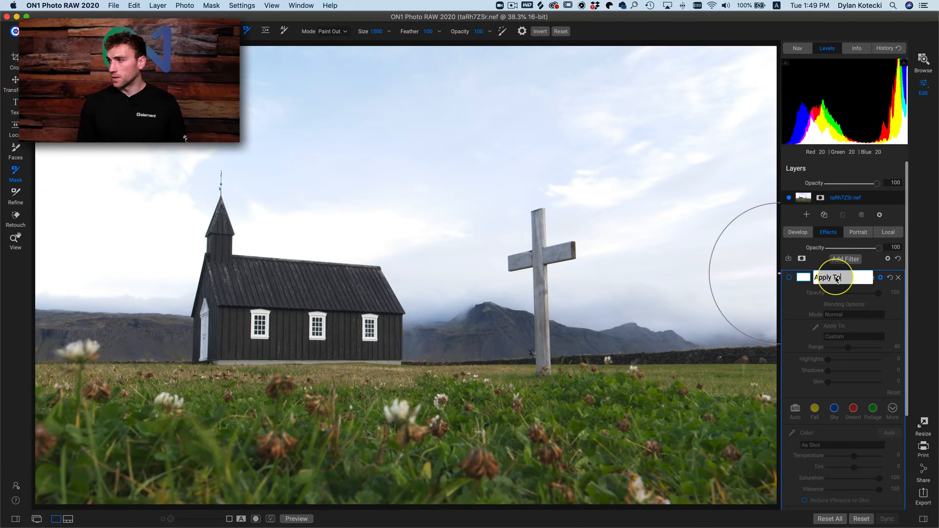
{"action": "key", "text": "Return"}
- Add a second Color Enhancer filter to the church photo with Saturation and Vibrance both at 100
{"action": "left_click", "coordinate": [845, 259]}
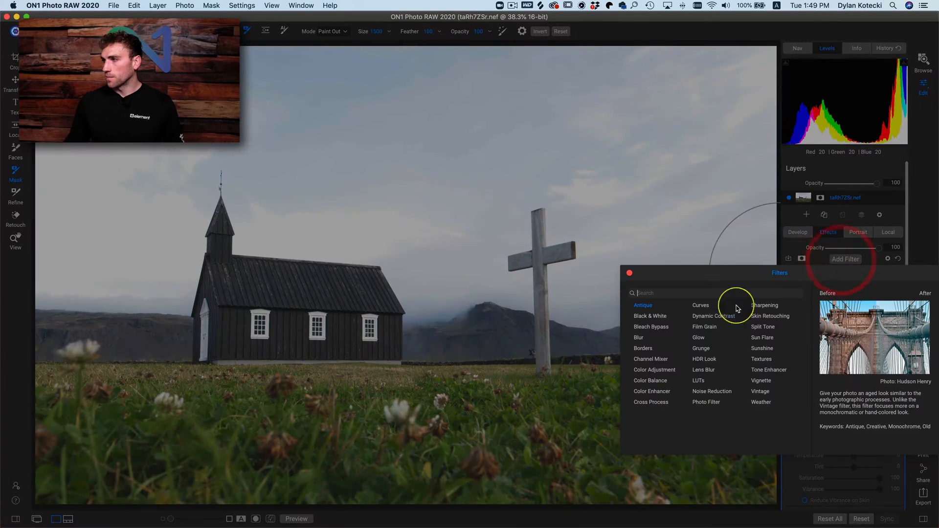
{"action": "left_click", "coordinate": [652, 392]}
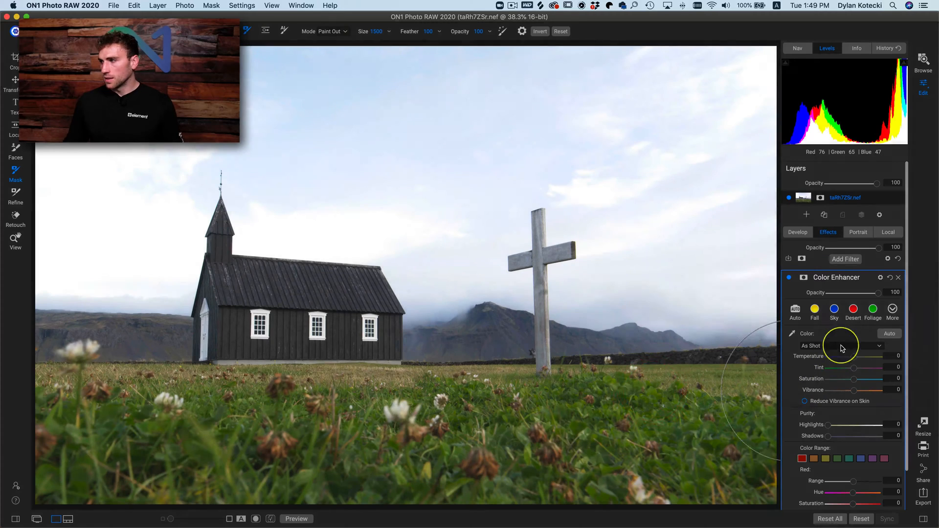
{"action": "left_click_drag", "start_coordinate": [854, 379], "coordinate": [906, 375]}
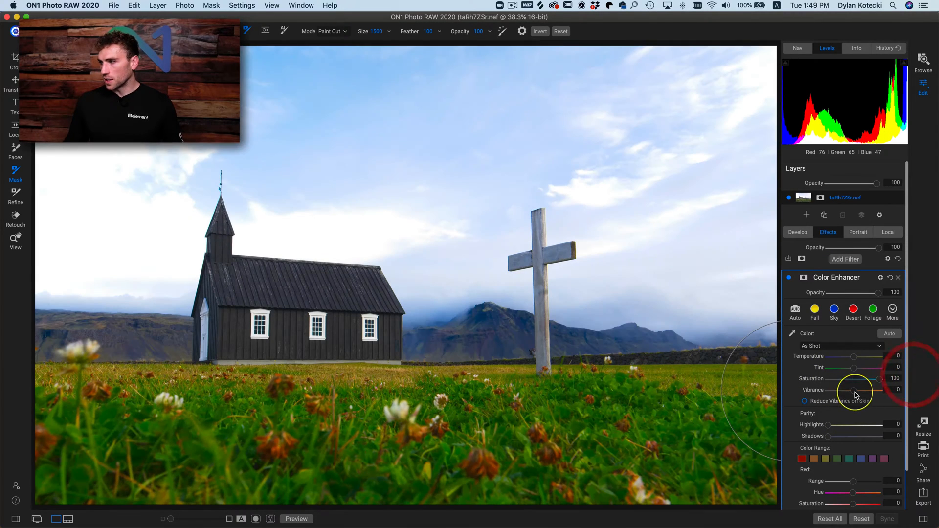
{"action": "left_click_drag", "start_coordinate": [854, 390], "coordinate": [906, 390]}
- Check the Apply To filter's settings against the new filter and return to the new Color Enhancer's settings
{"action": "scroll", "coordinate": [846, 342], "scroll_direction": "down", "scroll_amount": 2}
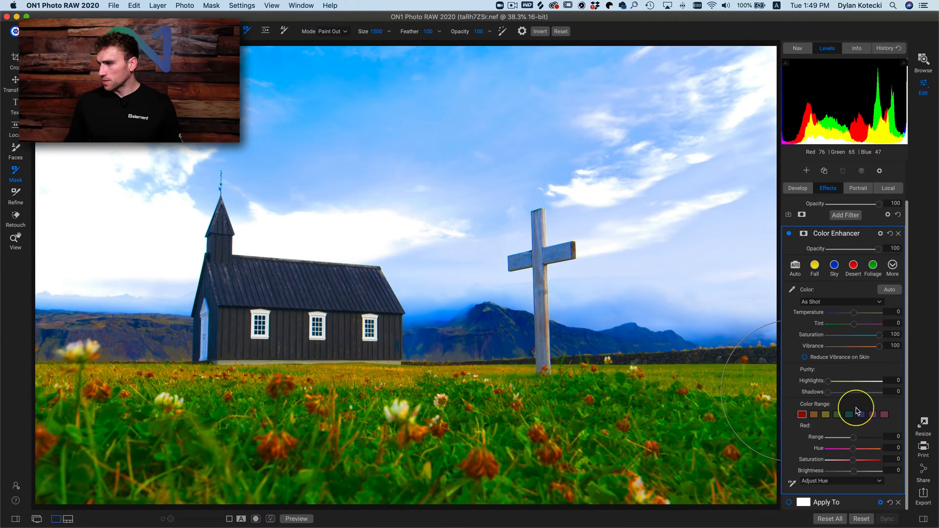
{"action": "left_click", "coordinate": [856, 499]}
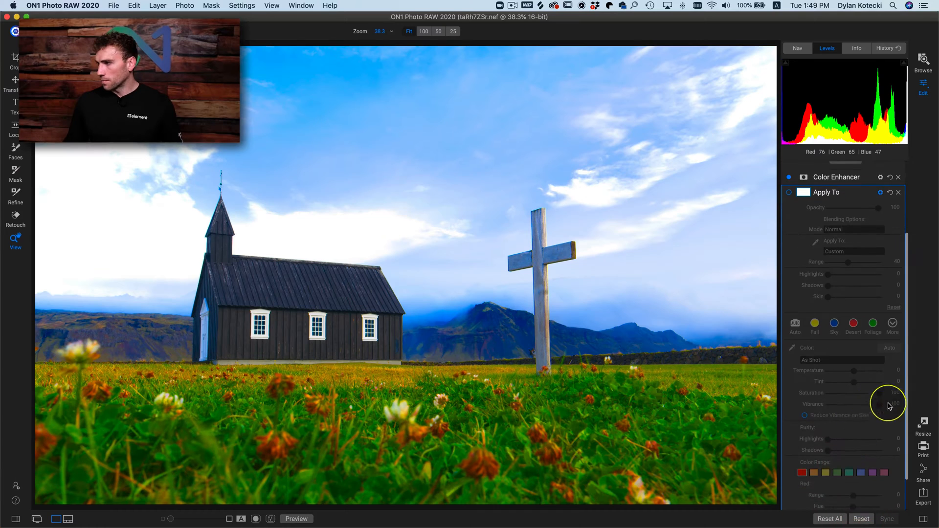
{"action": "left_click", "coordinate": [839, 277]}
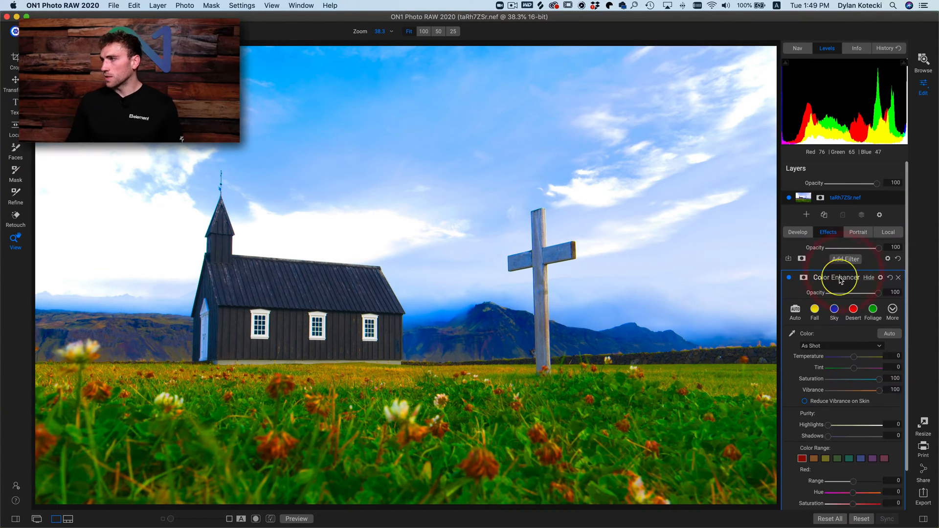
- Rename the new Color Enhancer filter as Color Range
{"action": "double_click", "coordinate": [839, 279]}
{"action": "type", "text": "Color R"}
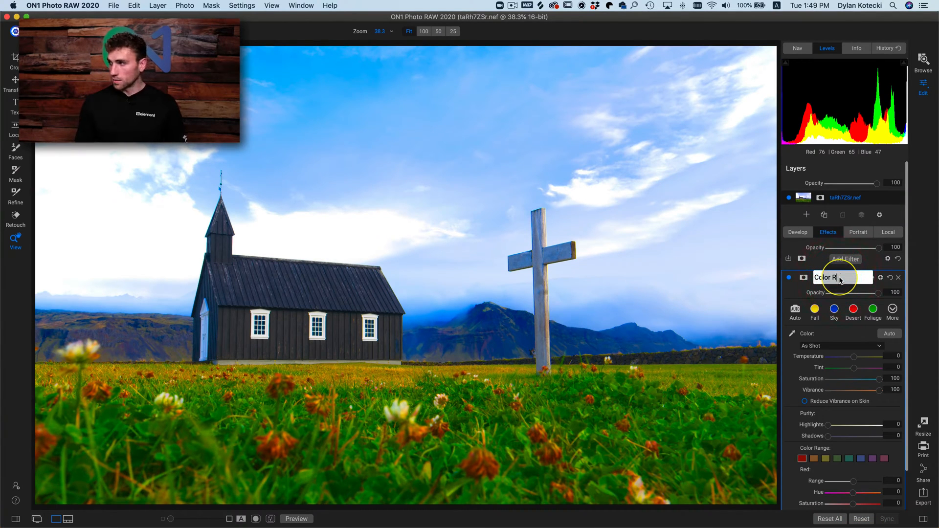
{"action": "type", "text": "ange"}
{"action": "key", "text": "Return"}
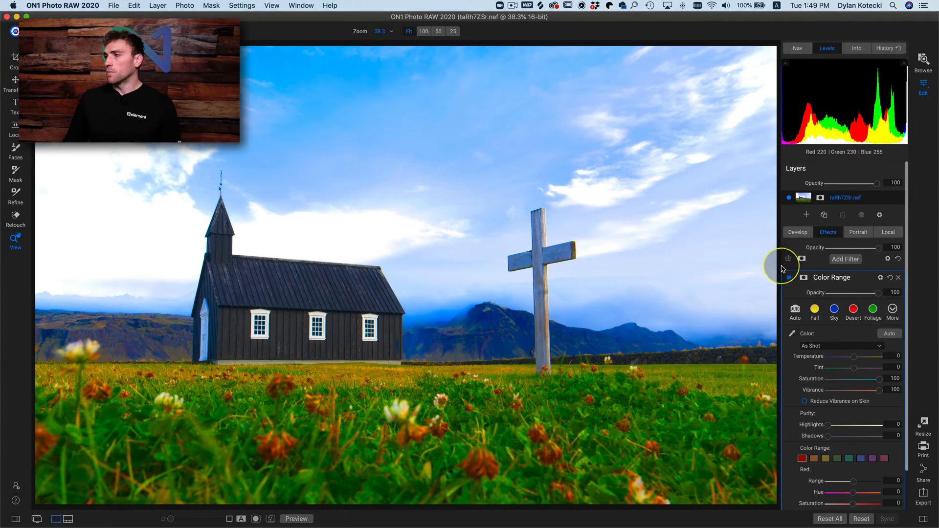
- Enable Color Range masking on the Color Range filter and sample the green grass as its target colour
{"action": "left_click", "coordinate": [802, 279]}
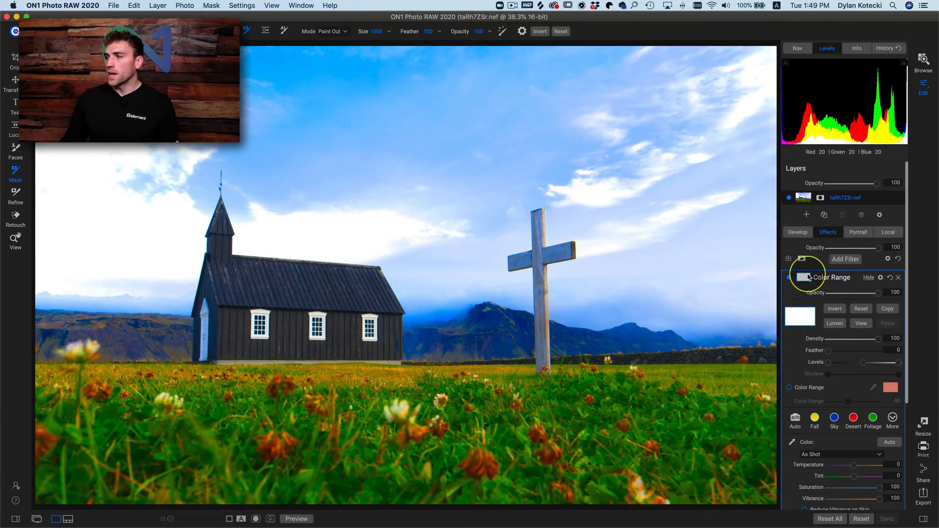
{"action": "left_click", "coordinate": [789, 389]}
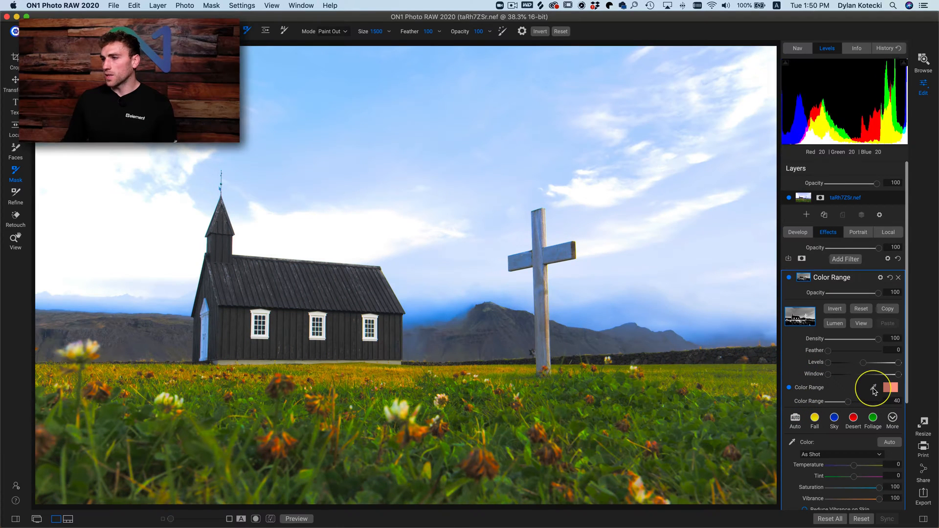
{"action": "left_click", "coordinate": [874, 389]}
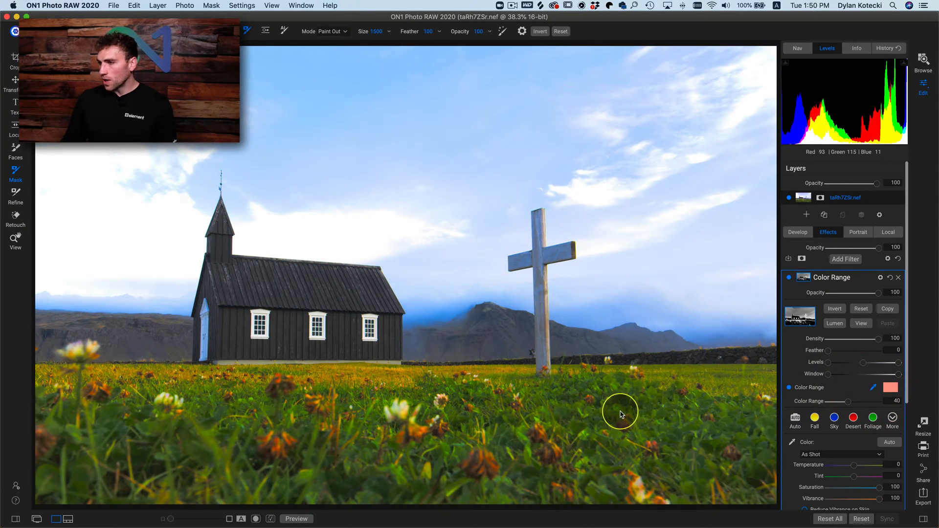
{"action": "left_click", "coordinate": [574, 430]}
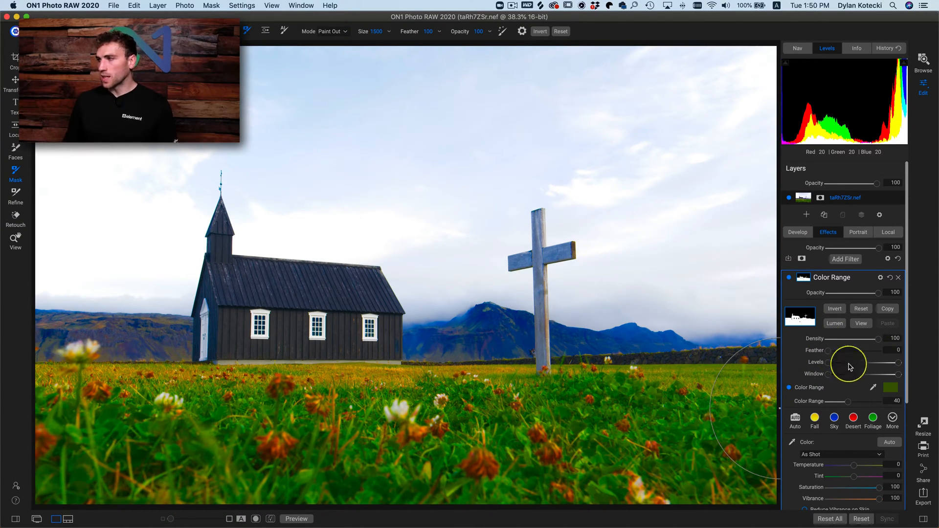
- Narrow the mask's Color Range to 16 while viewing the mask, and return to the photo
{"action": "left_click", "coordinate": [860, 325]}
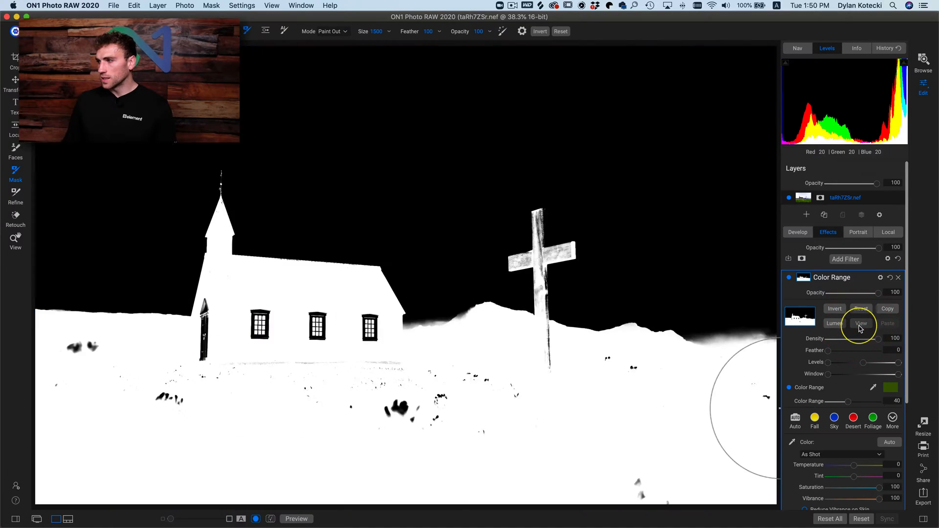
{"action": "left_click_drag", "start_coordinate": [848, 401], "coordinate": [836, 406]}
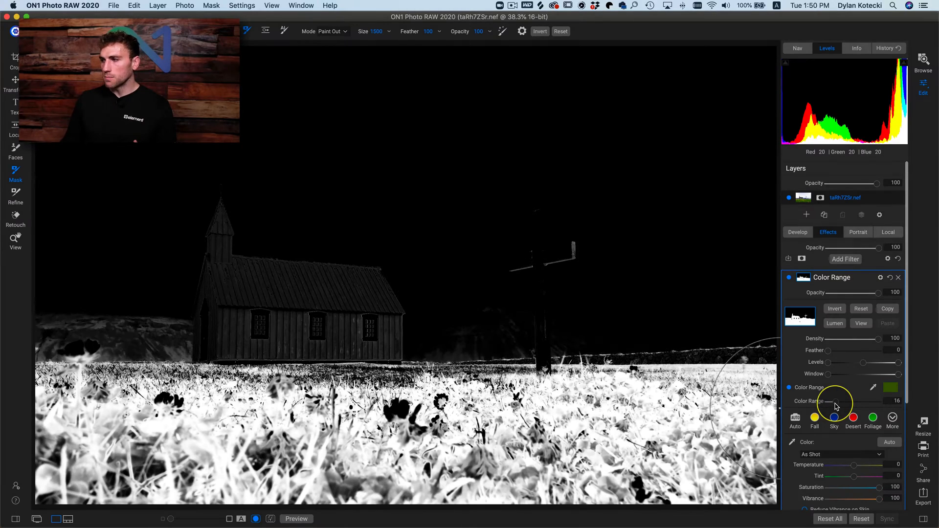
{"action": "left_click", "coordinate": [860, 326]}
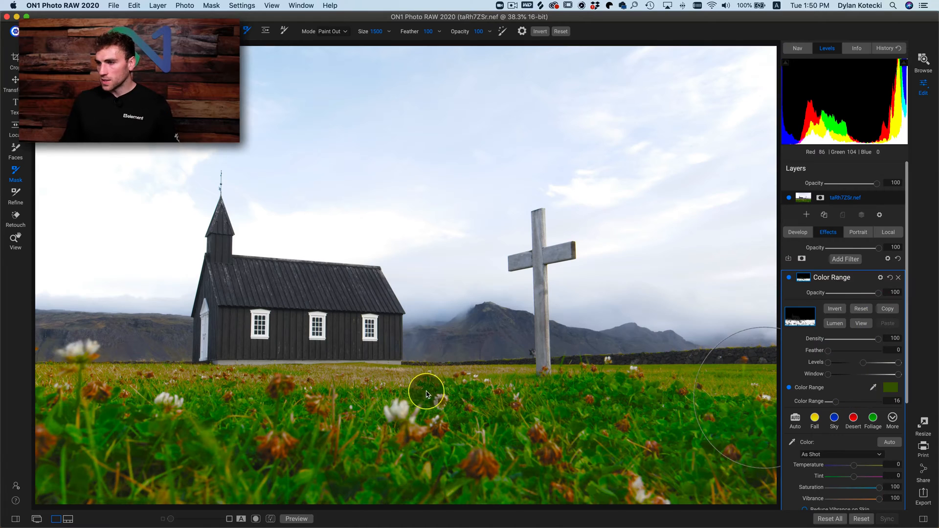
- Inspect the grass beside the church at 100% zoom with the Color Range filter switched off and on
{"action": "key", "text": "h"}
{"action": "left_click", "coordinate": [444, 381]}
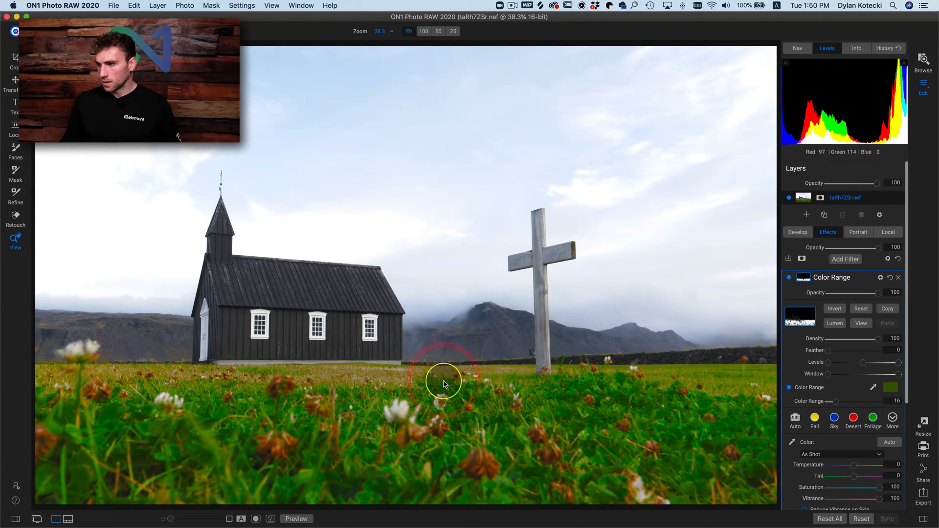
{"action": "left_click", "coordinate": [376, 378]}
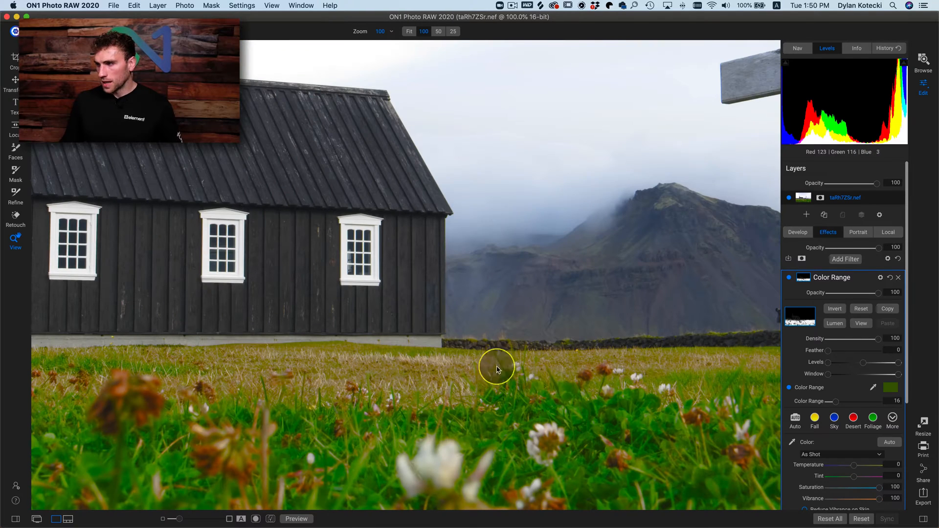
{"action": "left_click", "coordinate": [788, 278]}
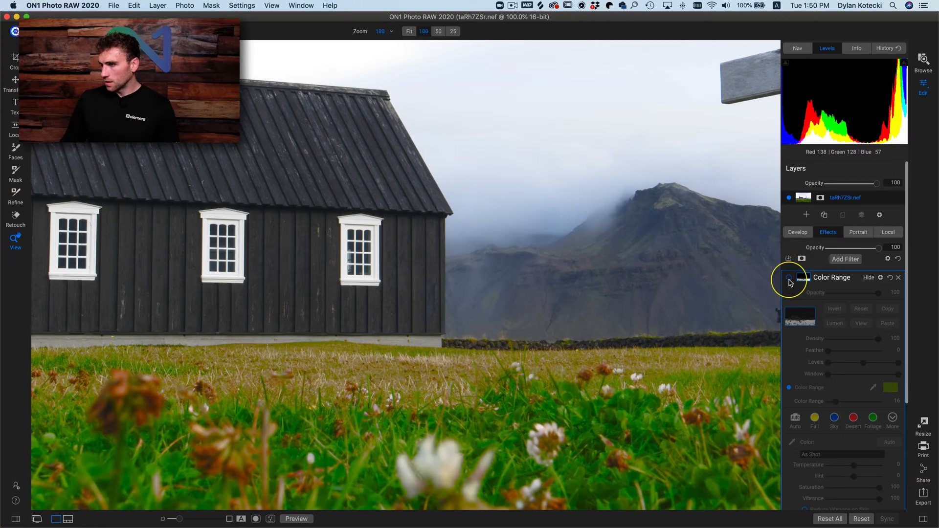
{"action": "left_click", "coordinate": [788, 278]}
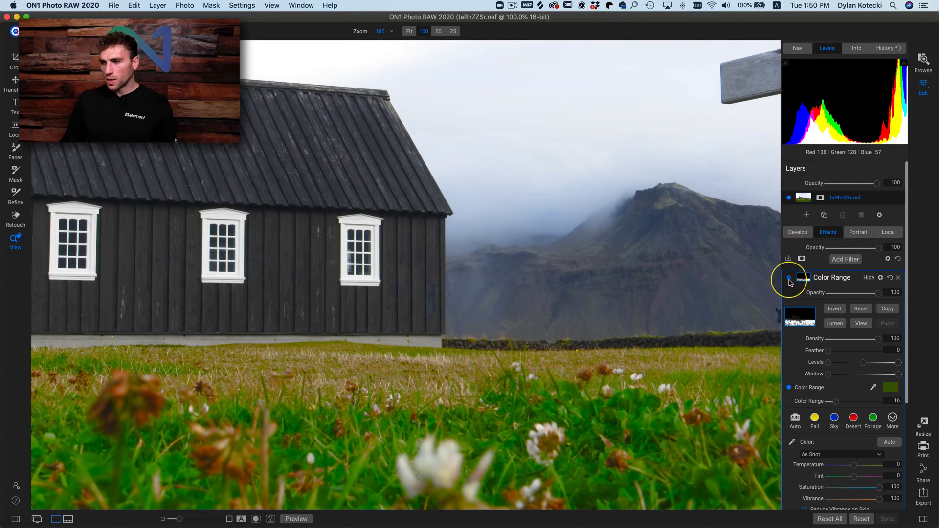
{"action": "left_click", "coordinate": [789, 278]}
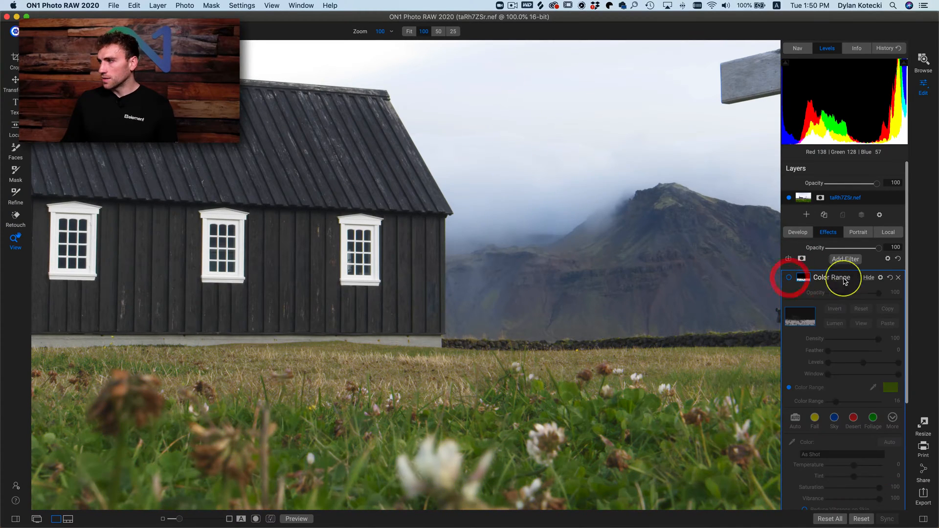
- Compare the grass with only the Apply To filter and only the Color Range filter enabled, then reopen the Color Range settings
{"action": "left_click", "coordinate": [869, 277]}
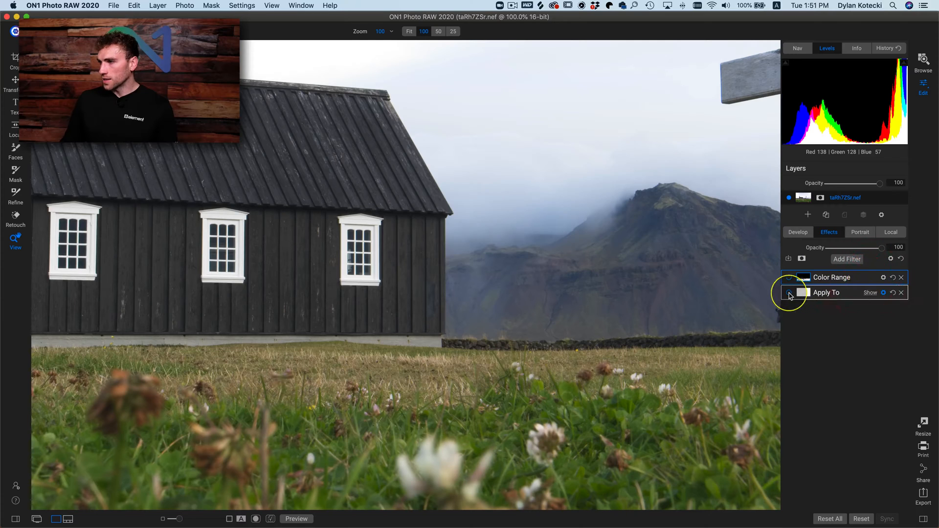
{"action": "left_click", "coordinate": [789, 293]}
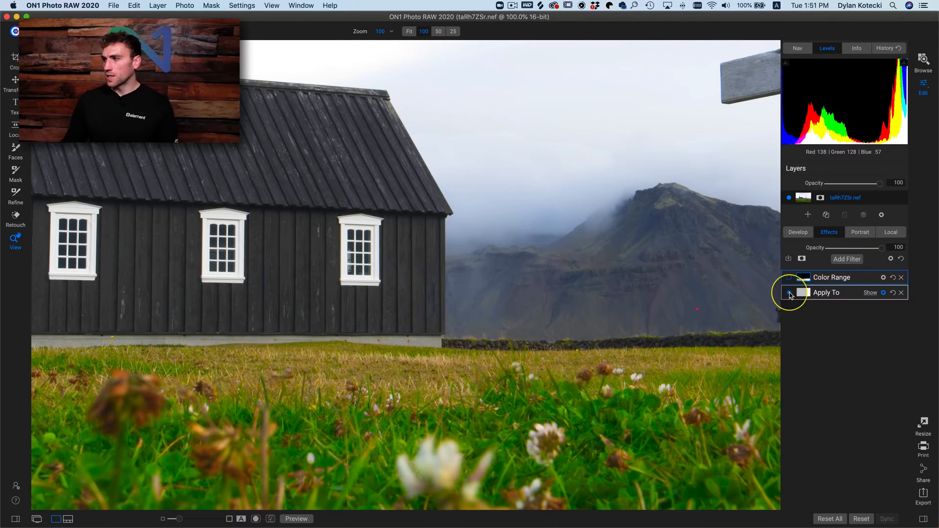
{"action": "left_click", "coordinate": [788, 278]}
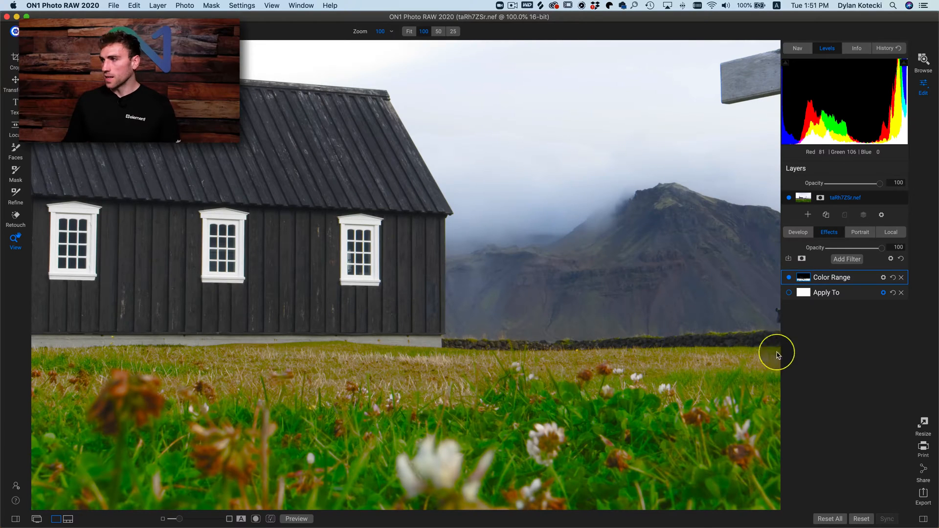
{"action": "left_click", "coordinate": [789, 277]}
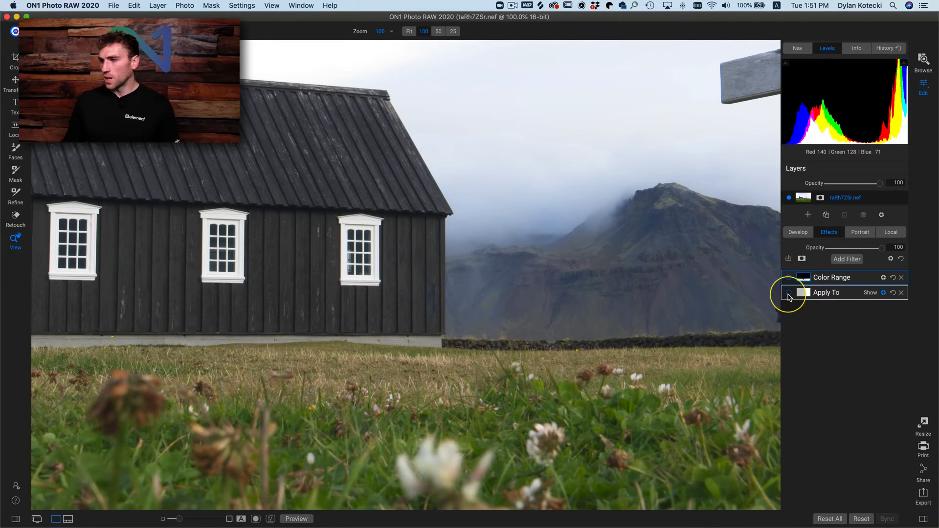
{"action": "left_click", "coordinate": [788, 296]}
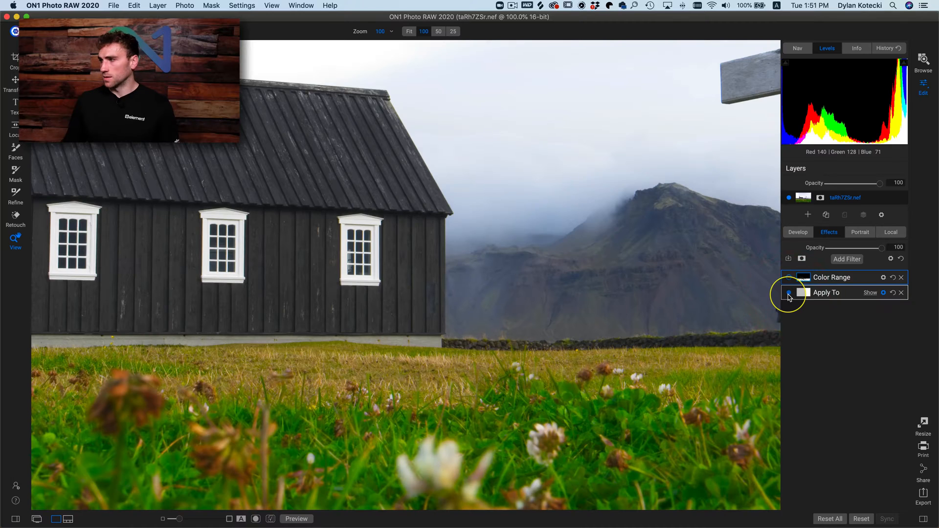
{"action": "left_click", "coordinate": [789, 293]}
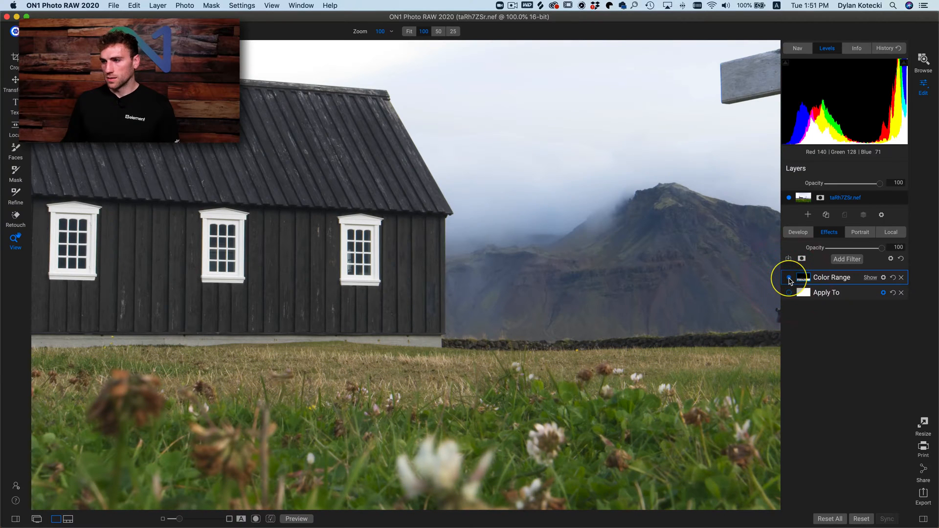
{"action": "left_click", "coordinate": [789, 278]}
{"action": "left_click", "coordinate": [868, 277]}
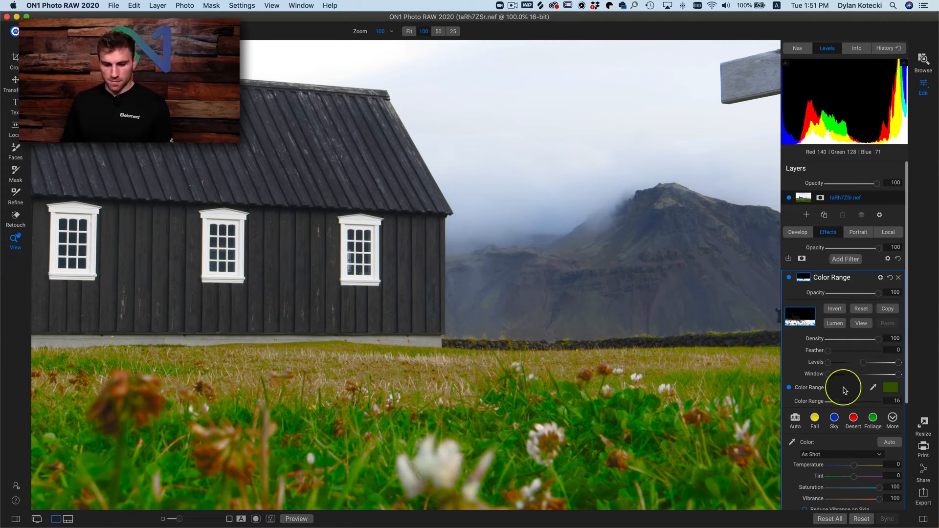
- Delete both the Color Range and Apply To filters and fit the whole church photo in view
{"action": "left_click", "coordinate": [898, 278]}
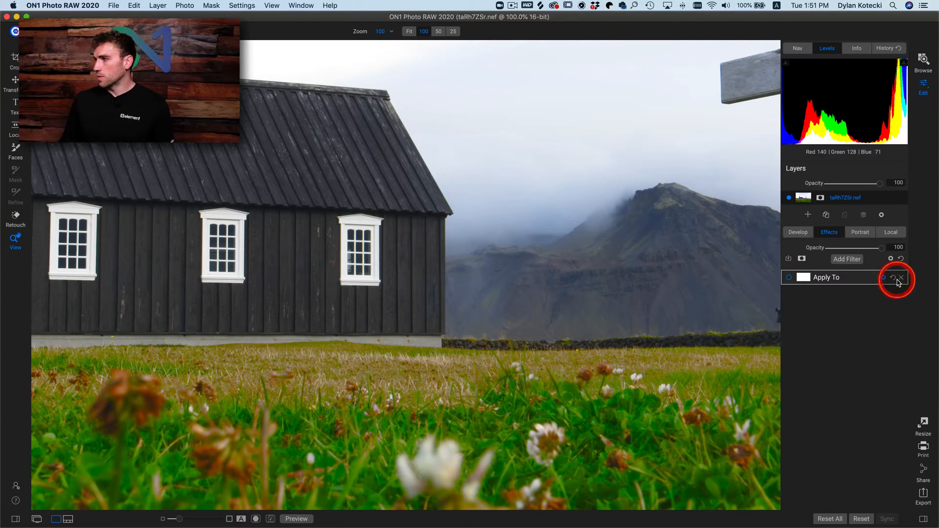
{"action": "left_click", "coordinate": [302, 285]}
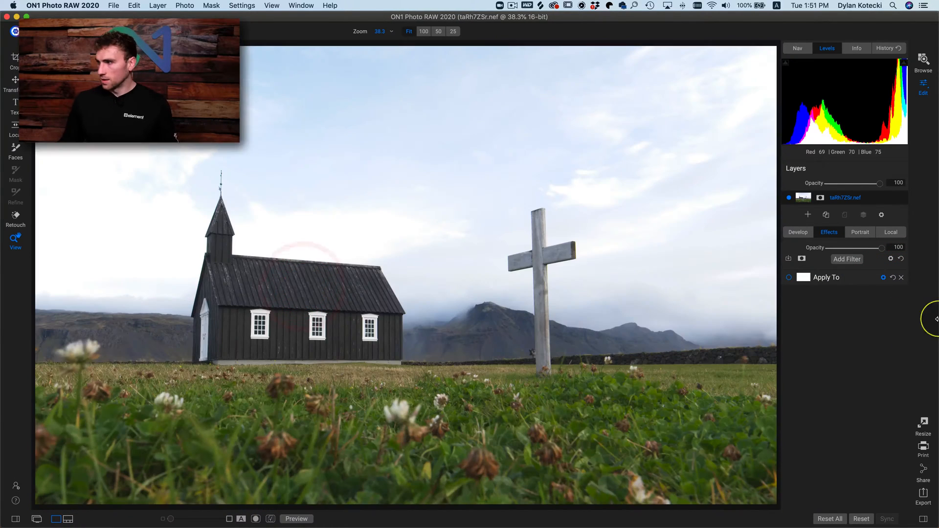
{"action": "left_click", "coordinate": [902, 279]}
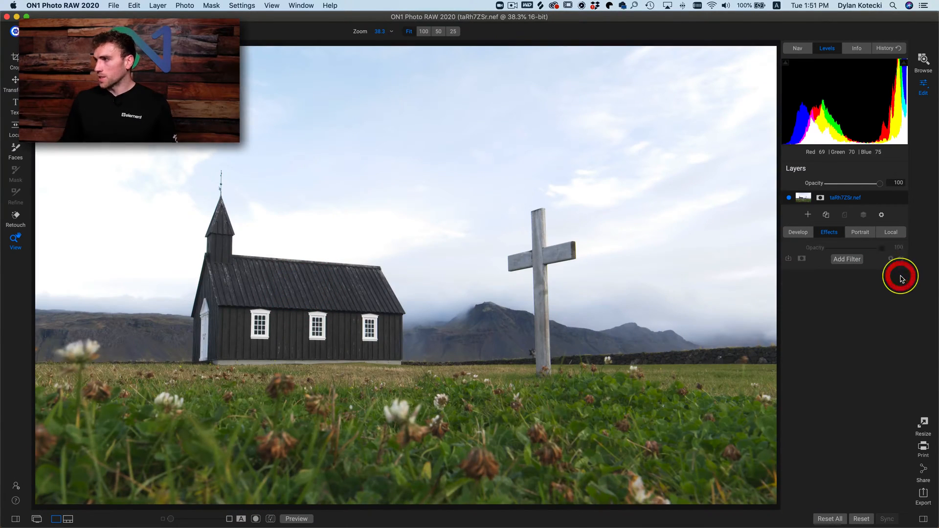
- Apply the Darken preset with Exposure -1 to a local adjustment and give it a luminosity mask
{"action": "left_click", "coordinate": [891, 234]}
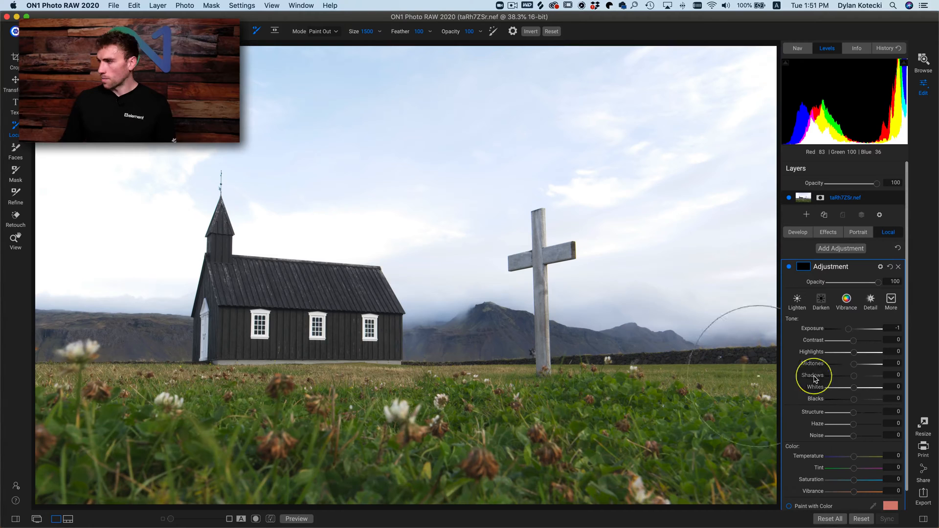
{"action": "left_click", "coordinate": [825, 304]}
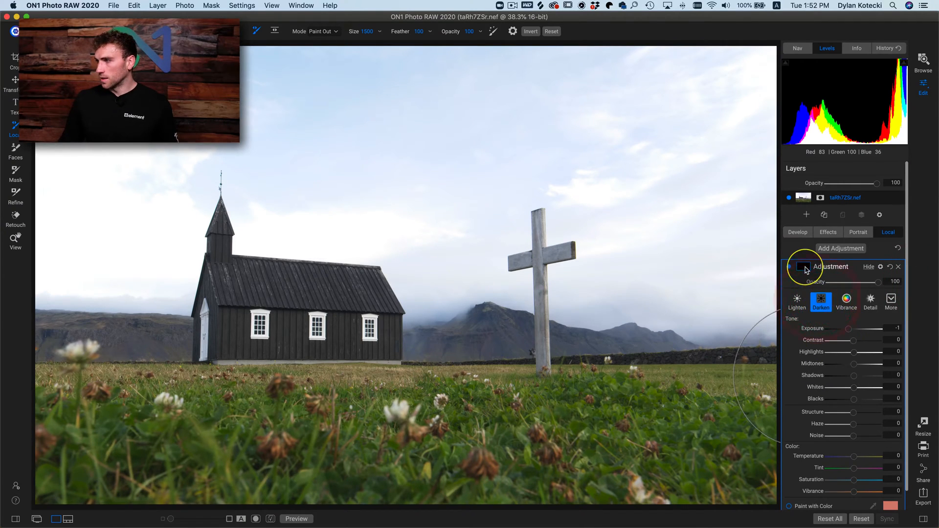
{"action": "left_click", "coordinate": [804, 267]}
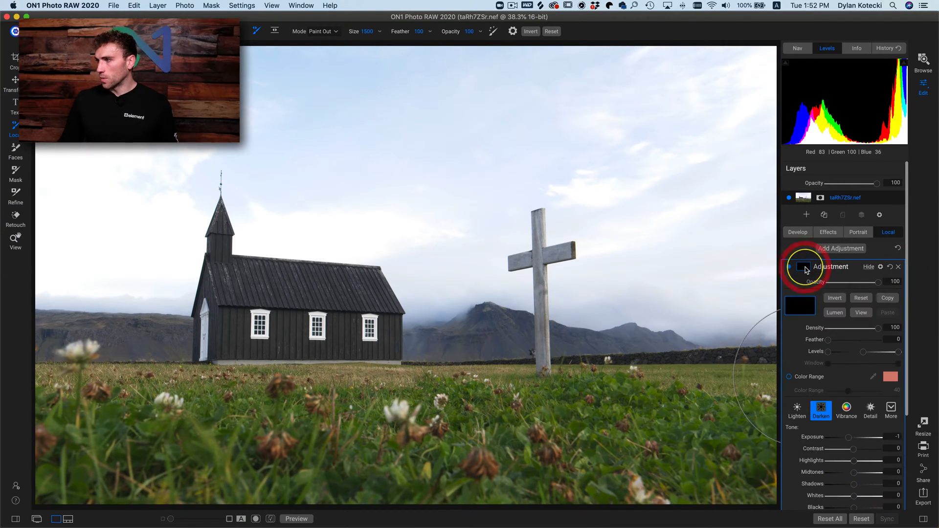
{"action": "left_click", "coordinate": [833, 313]}
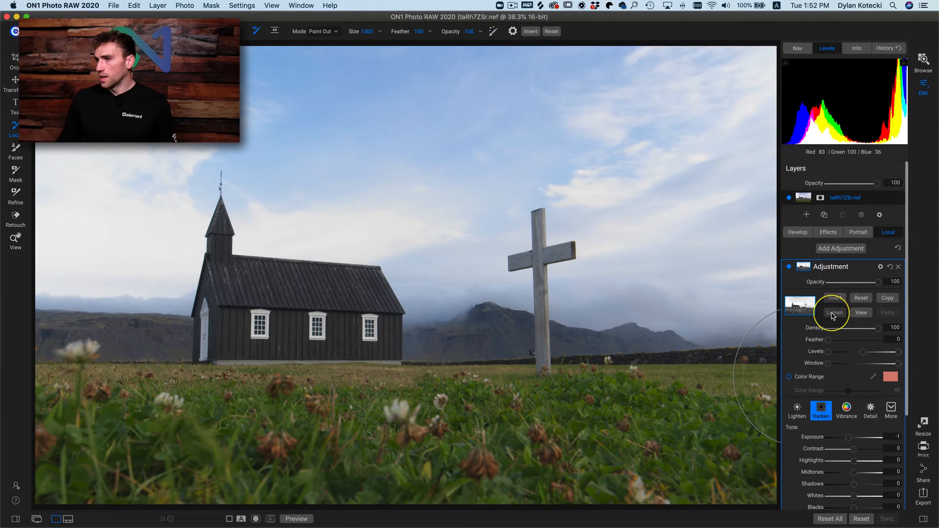
- Display the luminosity mask and raise its Levels midpoint until the ground, church and cross are mostly black against the bright sky
{"action": "left_click", "coordinate": [861, 315]}
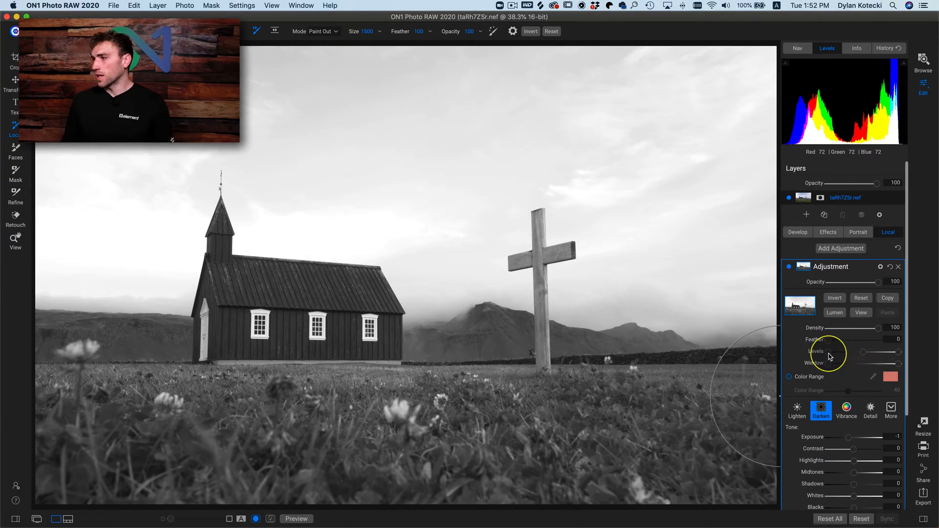
{"action": "left_click_drag", "start_coordinate": [840, 356], "coordinate": [875, 353]}
{"action": "left_click", "coordinate": [879, 356]}
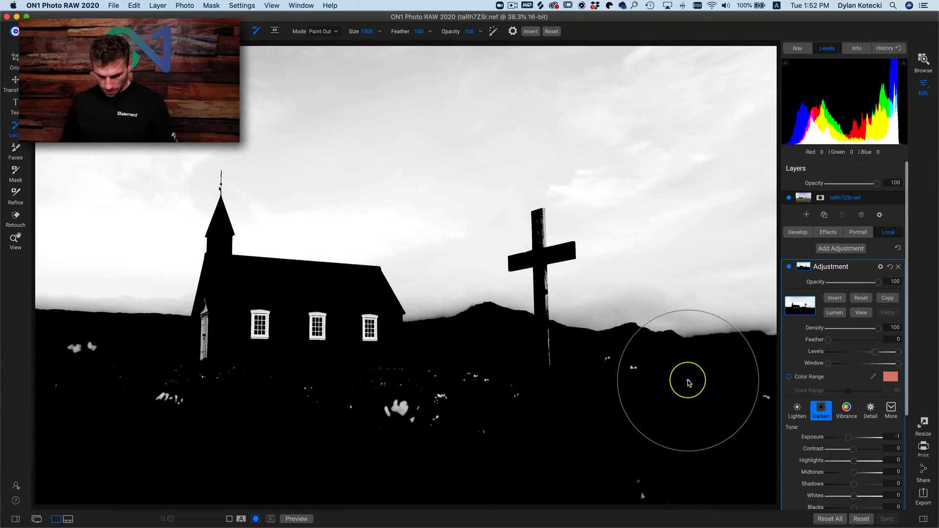
- Paint out the church windows and the light flower spots on the mask with a size 500 brush, then return to the photo
{"action": "key", "text": "bracketleft"}
{"action": "key", "text": "bracketleft"}
{"action": "key", "text": "bracketleft"}
{"action": "key", "text": "bracketleft"}
{"action": "key", "text": "bracketleft"}
{"action": "key", "text": "bracketleft"}
{"action": "key", "text": "bracketleft"}
{"action": "key", "text": "bracketleft"}
{"action": "key", "text": "bracketleft"}
{"action": "key", "text": "bracketleft"}
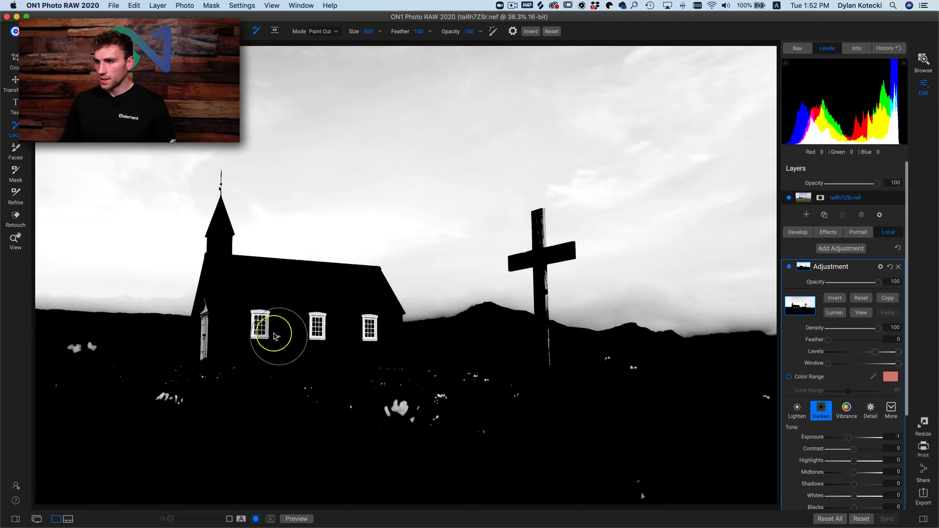
{"action": "left_click", "coordinate": [261, 326]}
{"action": "mouse_move", "coordinate": [266, 312]}
{"action": "left_mouse_down"}
{"action": "mouse_move", "coordinate": [332, 342]}
{"action": "mouse_move", "coordinate": [364, 312]}
{"action": "mouse_move", "coordinate": [381, 322]}
{"action": "mouse_move", "coordinate": [383, 374]}
{"action": "mouse_move", "coordinate": [468, 414]}
{"action": "mouse_move", "coordinate": [333, 417]}
{"action": "mouse_move", "coordinate": [381, 405]}
{"action": "mouse_move", "coordinate": [160, 396]}
{"action": "mouse_move", "coordinate": [214, 342]}
{"action": "mouse_move", "coordinate": [217, 308]}
{"action": "mouse_move", "coordinate": [212, 350]}
{"action": "mouse_move", "coordinate": [105, 367]}
{"action": "mouse_move", "coordinate": [49, 356]}
{"action": "mouse_move", "coordinate": [603, 387]}
{"action": "mouse_move", "coordinate": [574, 368]}
{"action": "mouse_move", "coordinate": [607, 365]}
{"action": "mouse_move", "coordinate": [762, 383]}
{"action": "mouse_move", "coordinate": [762, 424]}
{"action": "mouse_move", "coordinate": [656, 473]}
{"action": "mouse_move", "coordinate": [626, 500]}
{"action": "mouse_move", "coordinate": [747, 464]}
{"action": "left_mouse_up"}
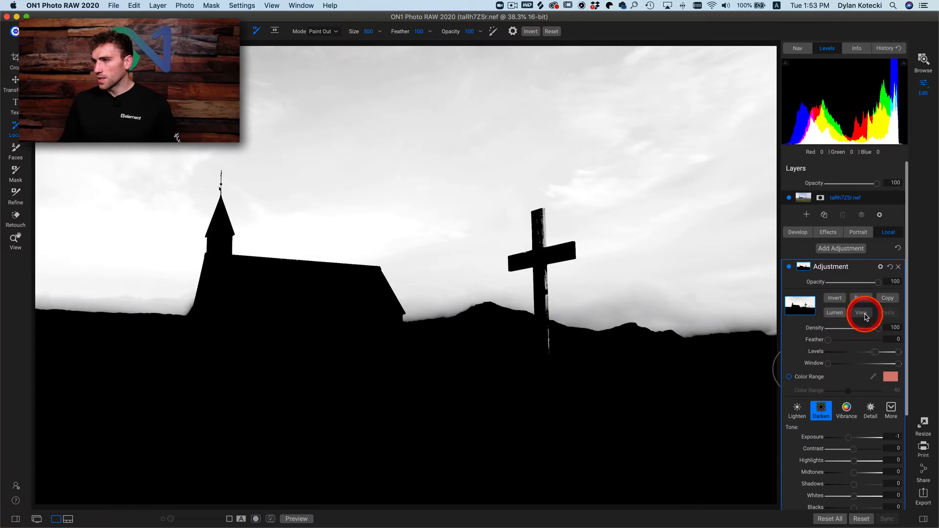
{"action": "left_click", "coordinate": [862, 315]}
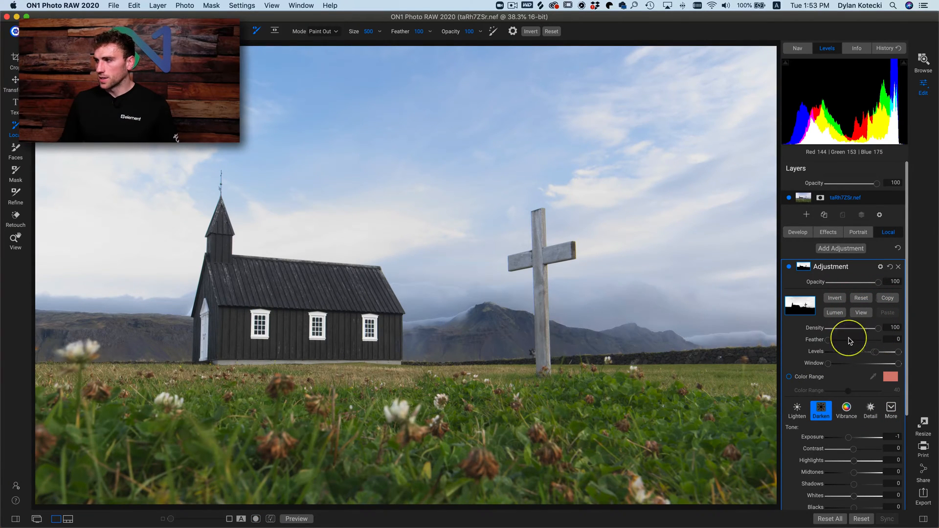
- Set the sky adjustment mask's Feather to 100 and compare the photo with the adjustment off and on
{"action": "left_click_drag", "start_coordinate": [831, 341], "coordinate": [886, 342]}
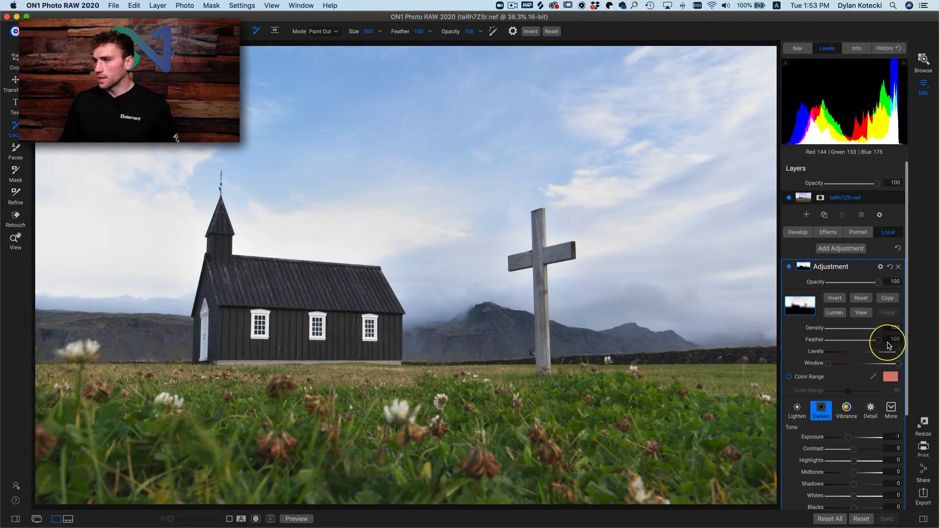
{"action": "left_click", "coordinate": [789, 268]}
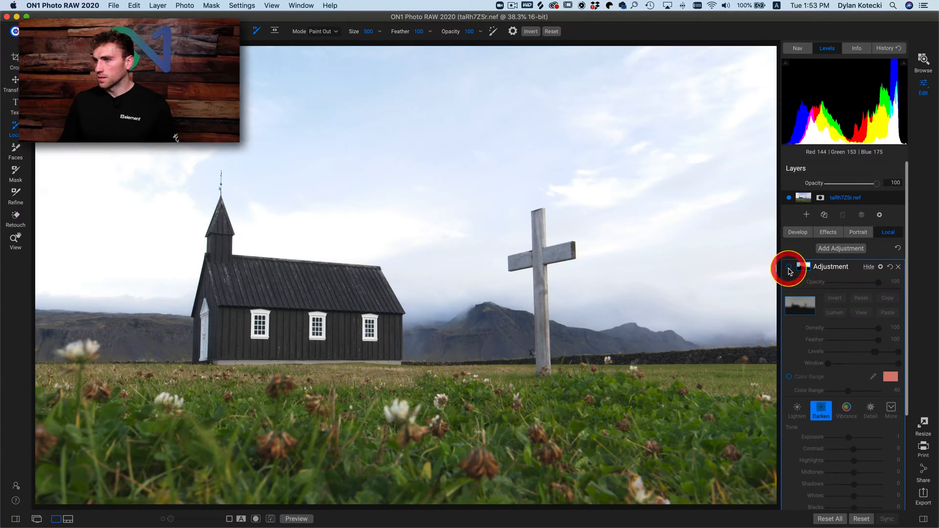
{"action": "left_click", "coordinate": [788, 268]}
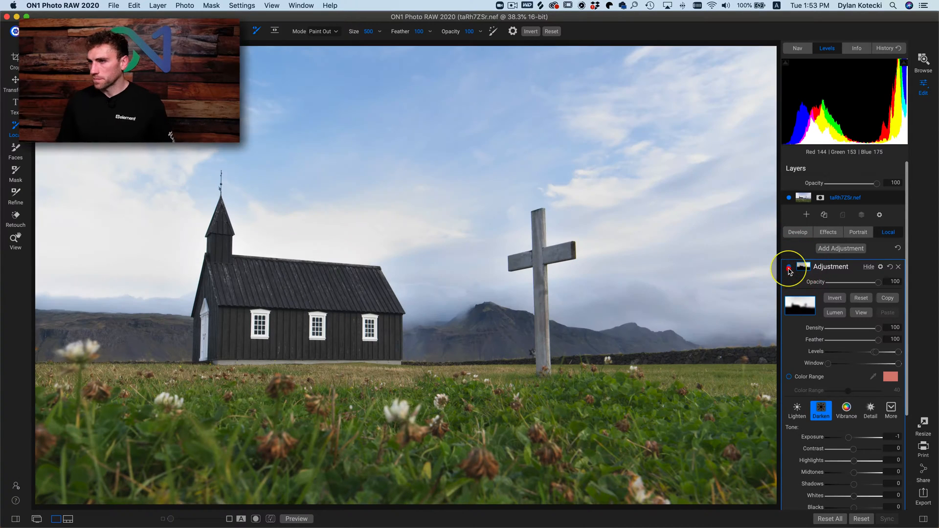
{"action": "left_click", "coordinate": [788, 268]}
{"action": "left_click", "coordinate": [788, 268]}
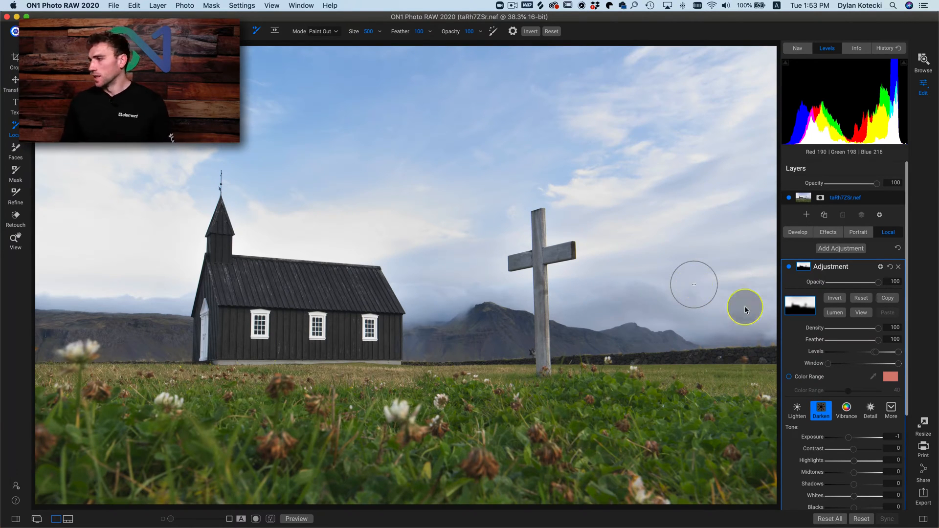
- Set the sky adjustment's Contrast to 38, Shadows to -20, Midtones to -81 and Whites to -35, then compare before and after
{"action": "mouse_move", "coordinate": [854, 448]}
{"action": "left_mouse_down"}
{"action": "mouse_move", "coordinate": [876, 453]}
{"action": "mouse_move", "coordinate": [864, 453]}
{"action": "left_mouse_up"}
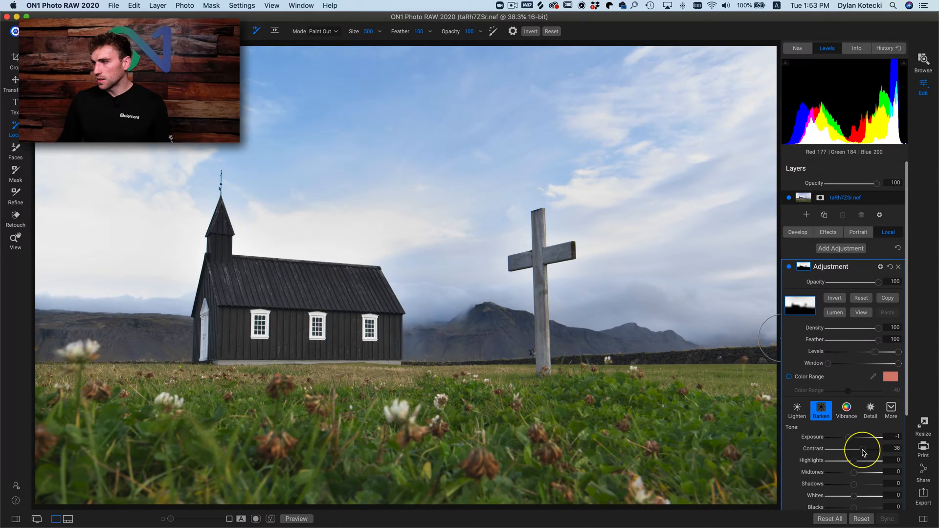
{"action": "left_click", "coordinate": [864, 449]}
{"action": "scroll", "coordinate": [856, 450], "scroll_direction": "down", "scroll_amount": 2}
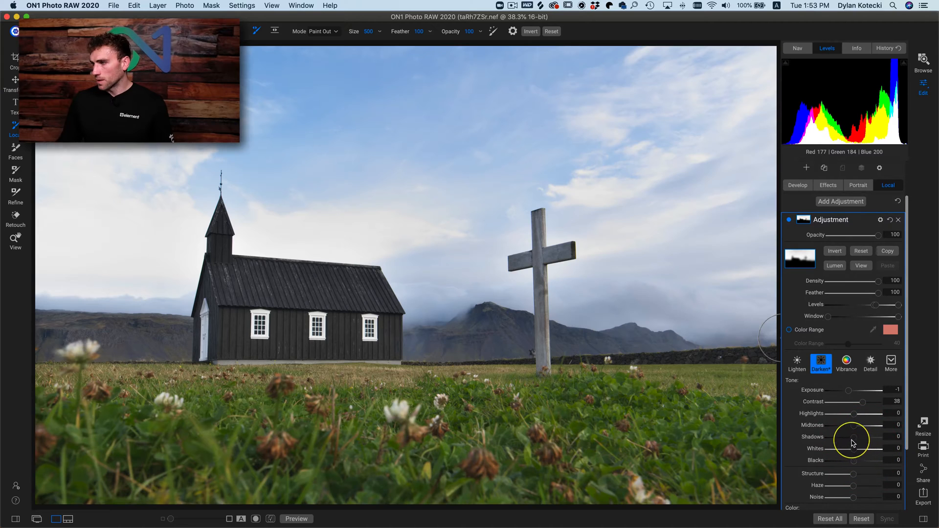
{"action": "left_click", "coordinate": [849, 437]}
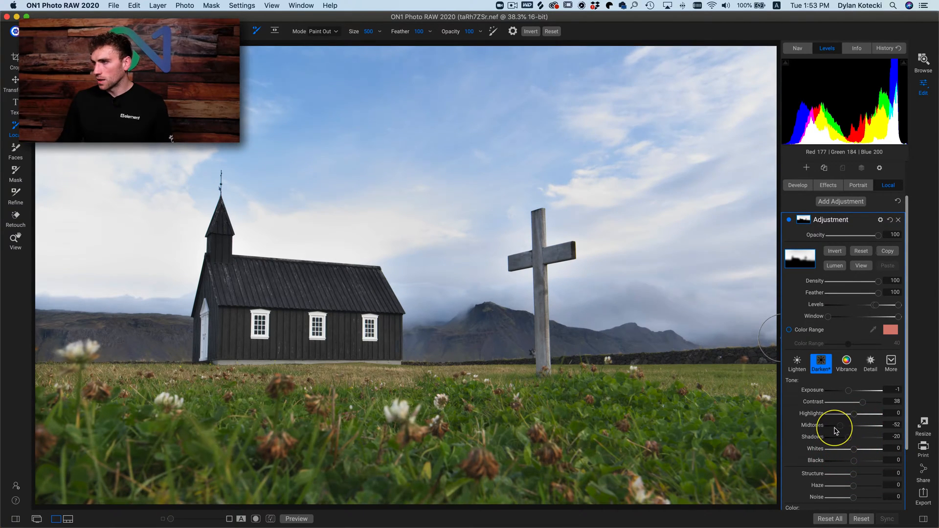
{"action": "left_click", "coordinate": [832, 425]}
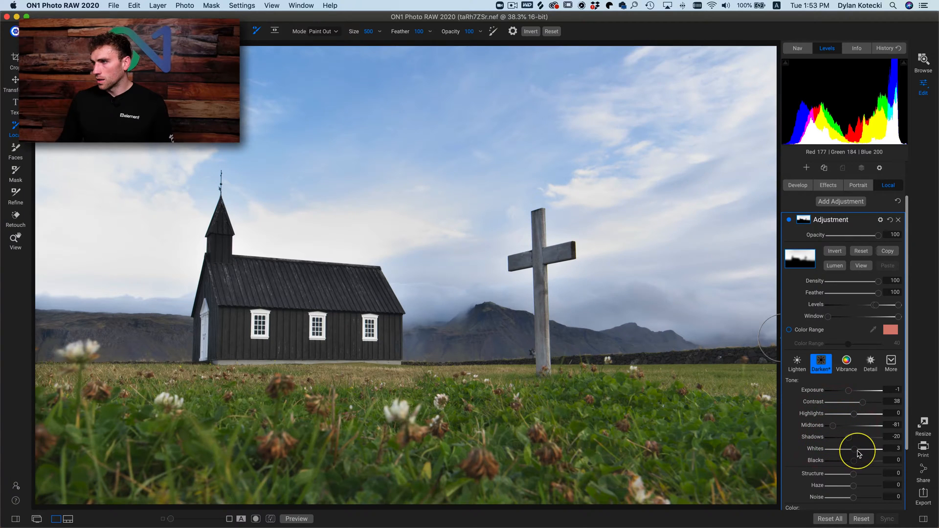
{"action": "left_click_drag", "start_coordinate": [857, 452], "coordinate": [846, 450]}
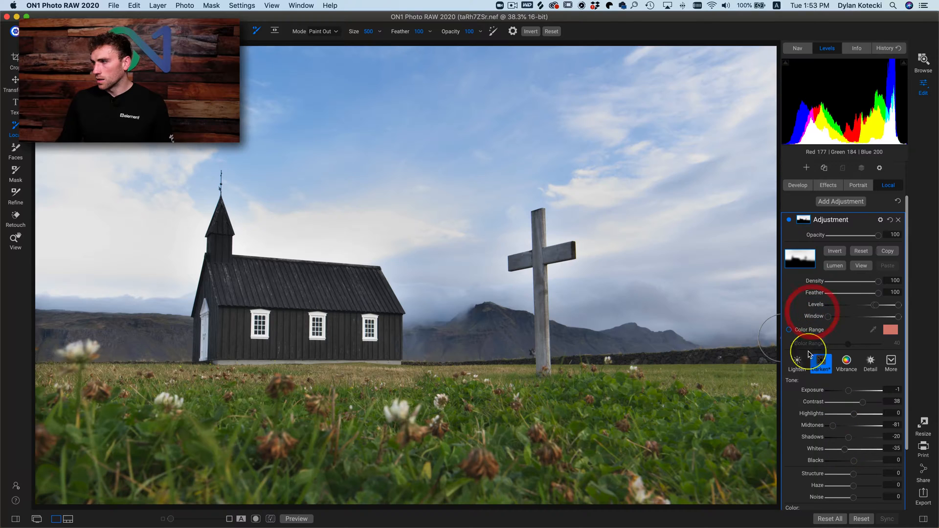
{"action": "left_click", "coordinate": [788, 221]}
{"action": "left_click", "coordinate": [788, 221]}
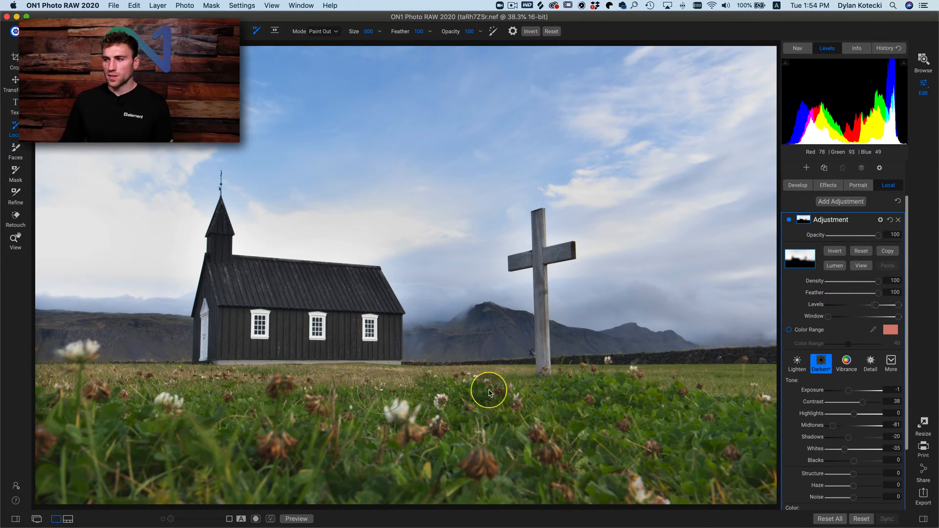
- Add a Color Enhancer filter in Effects with Saturation and Vibrance both at 100
{"action": "left_click", "coordinate": [837, 194]}
{"action": "left_click", "coordinate": [849, 259]}
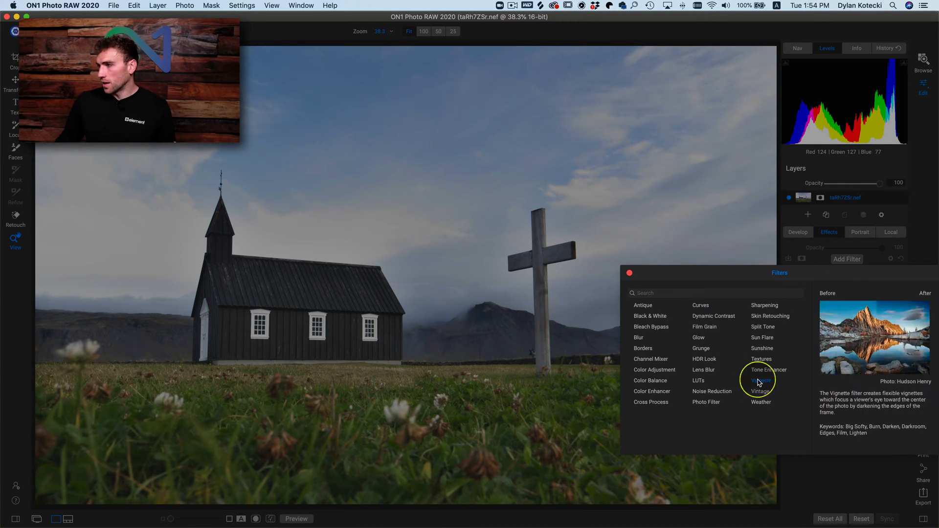
{"action": "left_click", "coordinate": [654, 395]}
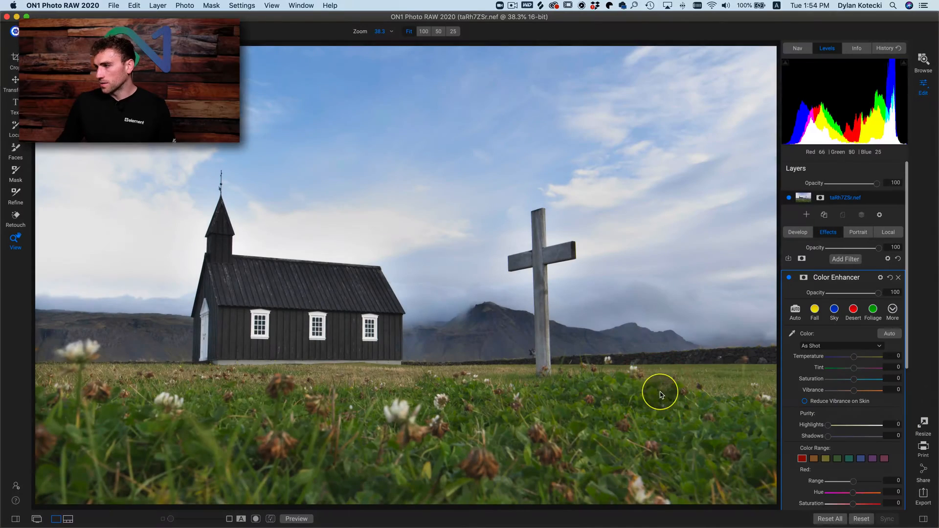
{"action": "left_click_drag", "start_coordinate": [855, 381], "coordinate": [923, 394]}
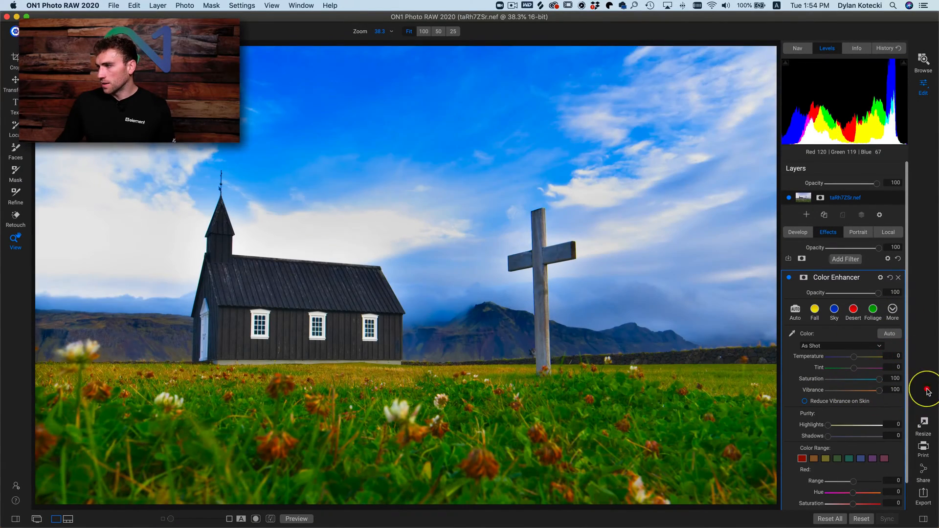
{"action": "left_click", "coordinate": [885, 341]}
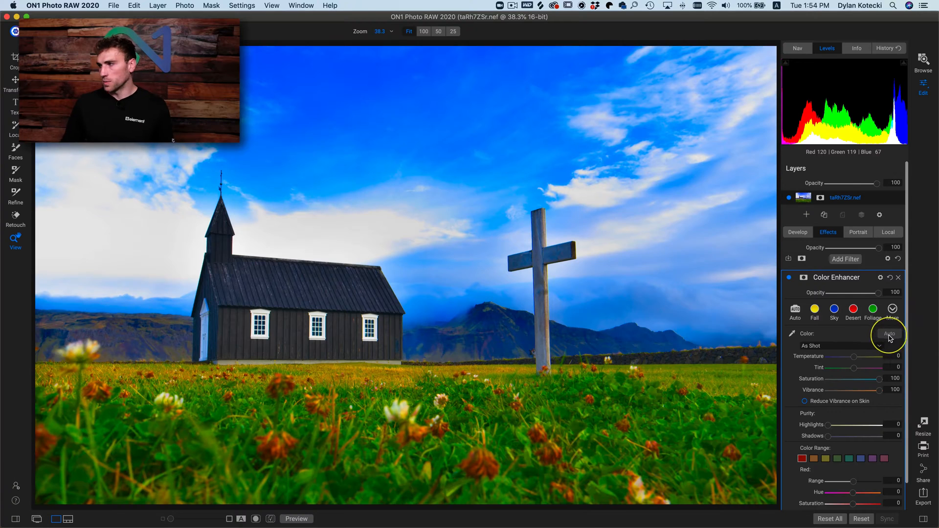
- Limit the Color Enhancer filter to a green sampled from the grass through Apply To, with Range 68
{"action": "left_click", "coordinate": [803, 277]}
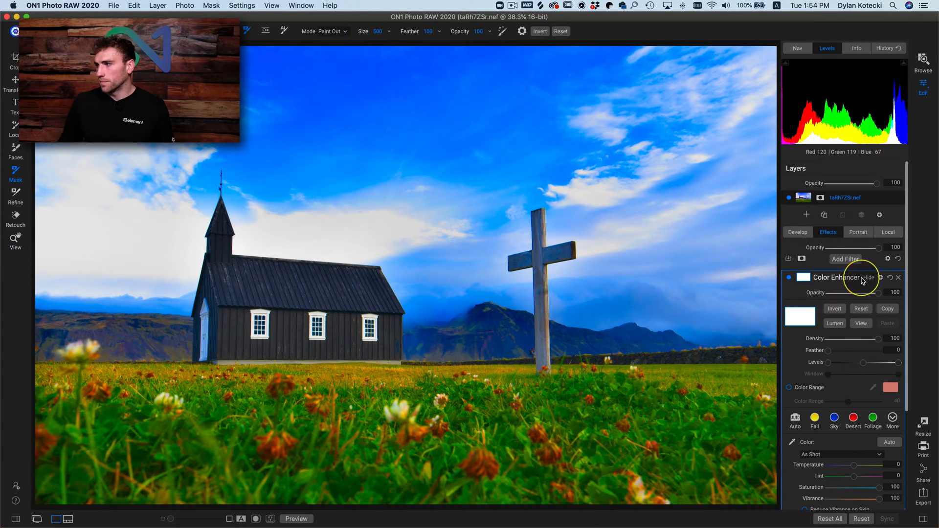
{"action": "left_click", "coordinate": [880, 278]}
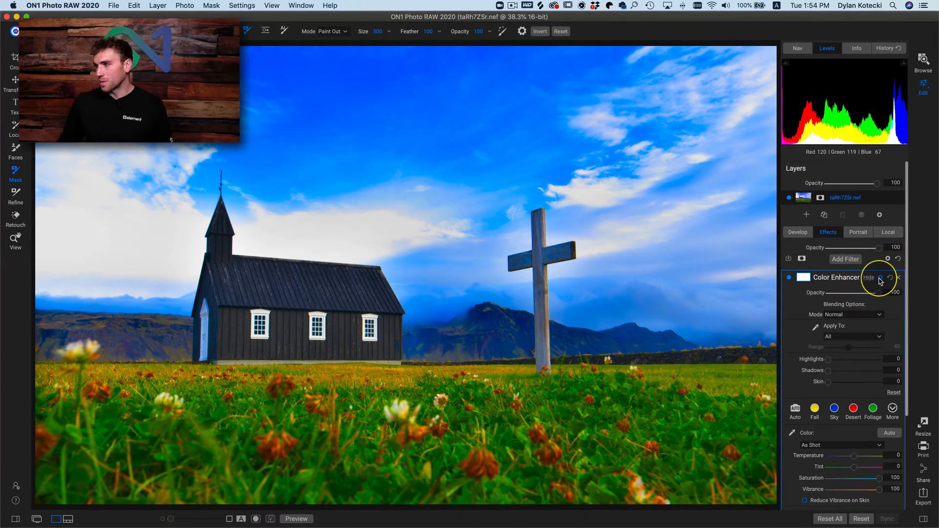
{"action": "left_click", "coordinate": [816, 331]}
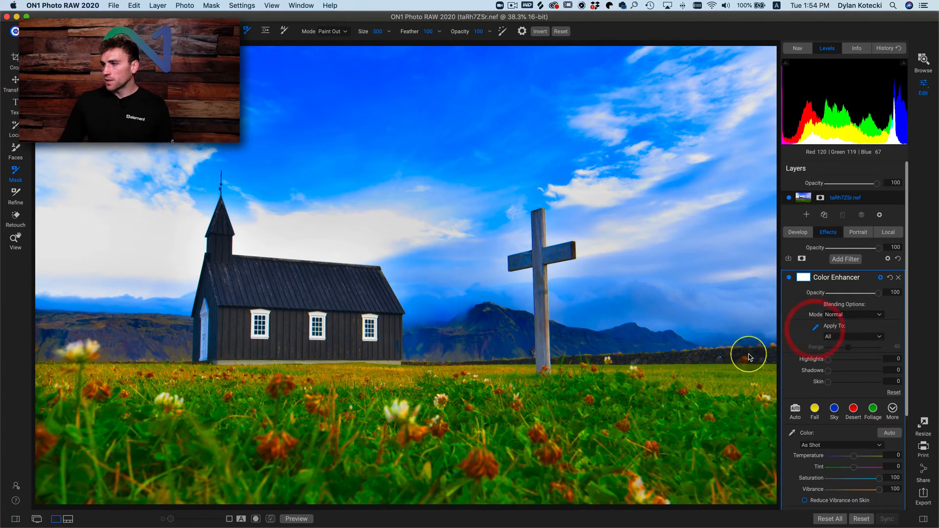
{"action": "left_click", "coordinate": [556, 412]}
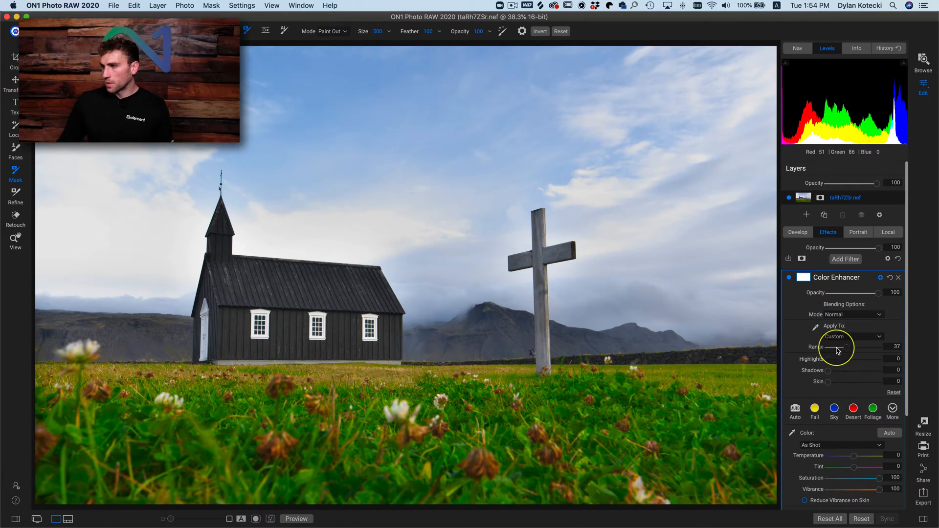
{"action": "left_click_drag", "start_coordinate": [839, 350], "coordinate": [849, 350]}
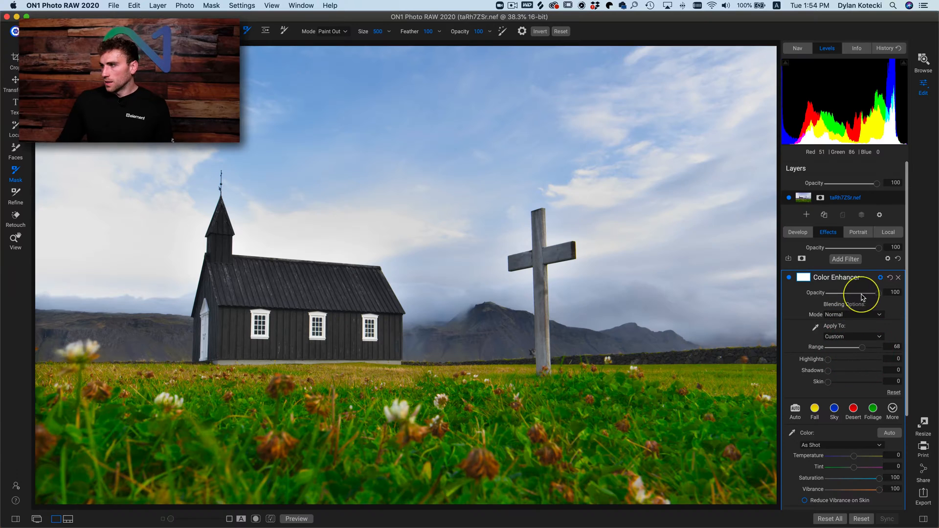
- Compare the photo without and with the grass Color Enhancer and lower the filter's opacity to 82
{"action": "left_click", "coordinate": [790, 279]}
{"action": "left_click", "coordinate": [790, 279]}
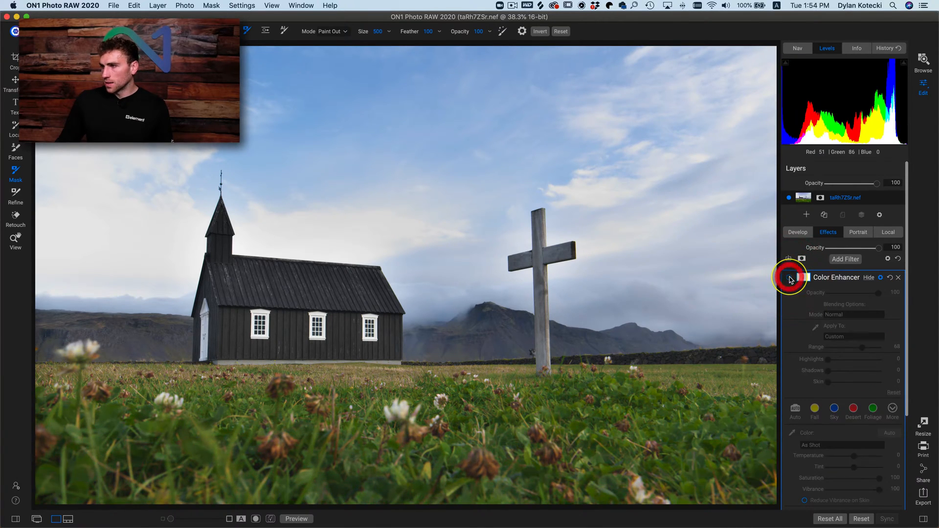
{"action": "left_click", "coordinate": [790, 279]}
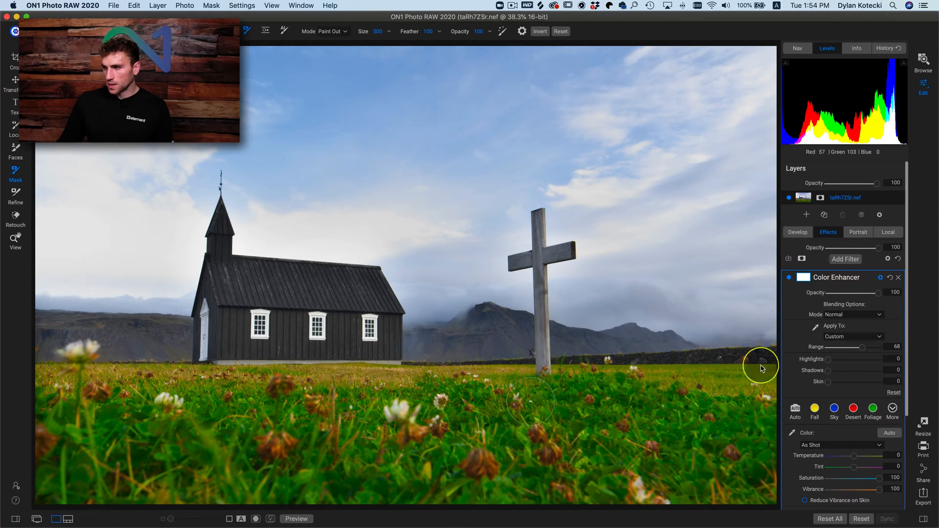
{"action": "mouse_move", "coordinate": [879, 293]}
{"action": "left_mouse_down"}
{"action": "mouse_move", "coordinate": [843, 293]}
{"action": "mouse_move", "coordinate": [869, 297]}
{"action": "left_mouse_up"}
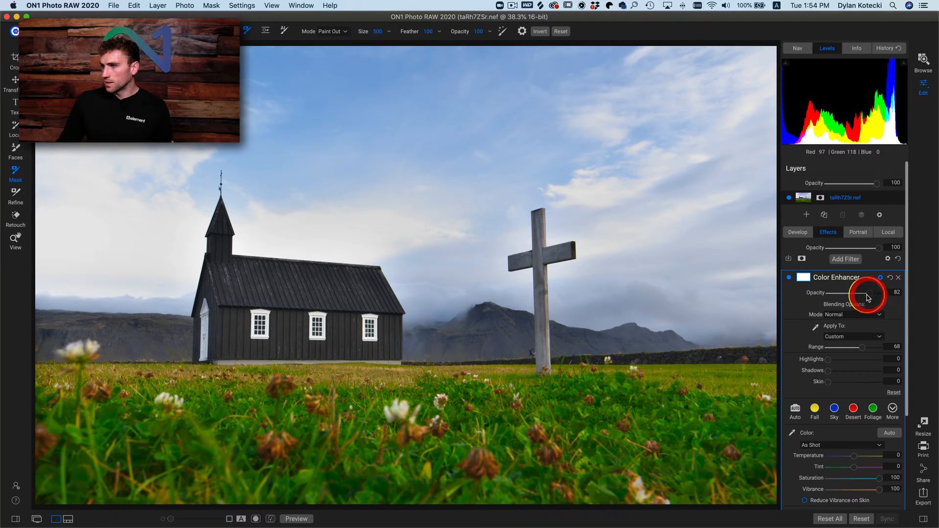
- Add a second Color Enhancer filter and restrict its mask with Color Range to a blue sampled from the upper sky
{"action": "left_click", "coordinate": [847, 259]}
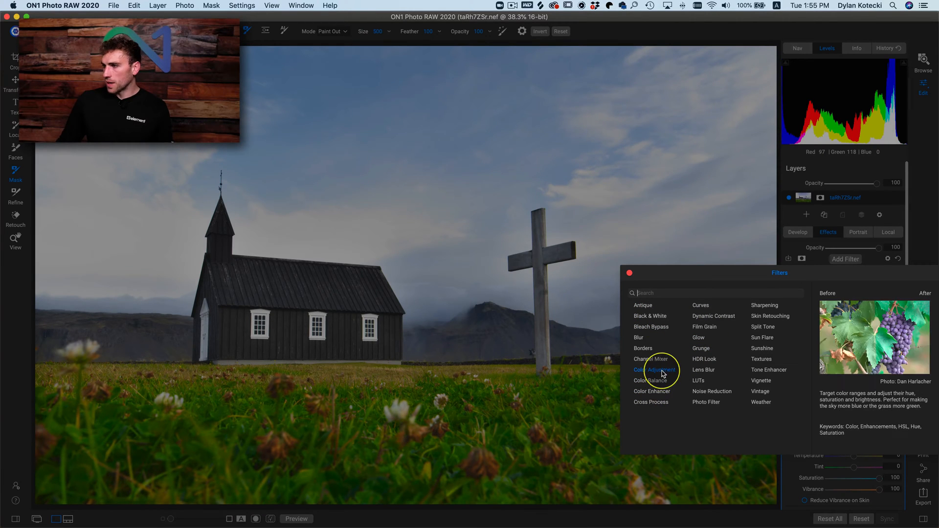
{"action": "left_click", "coordinate": [656, 391]}
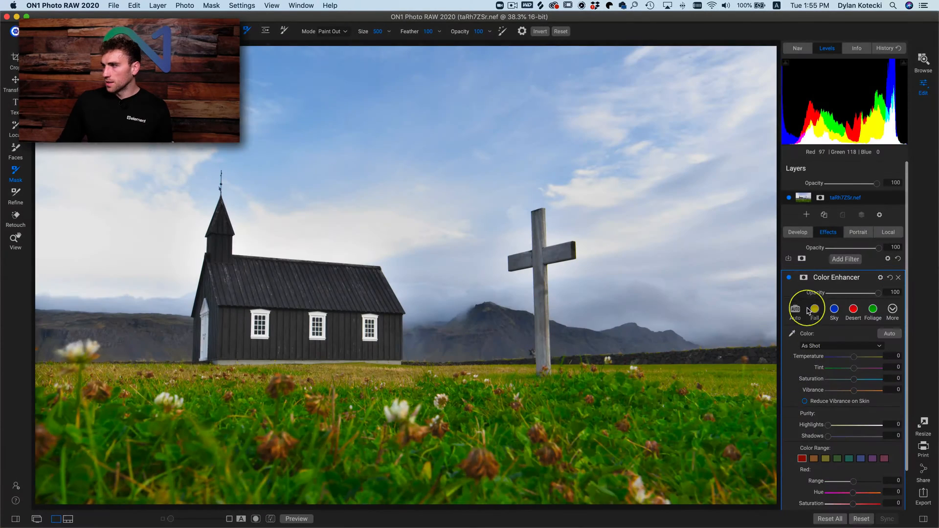
{"action": "left_click", "coordinate": [804, 277]}
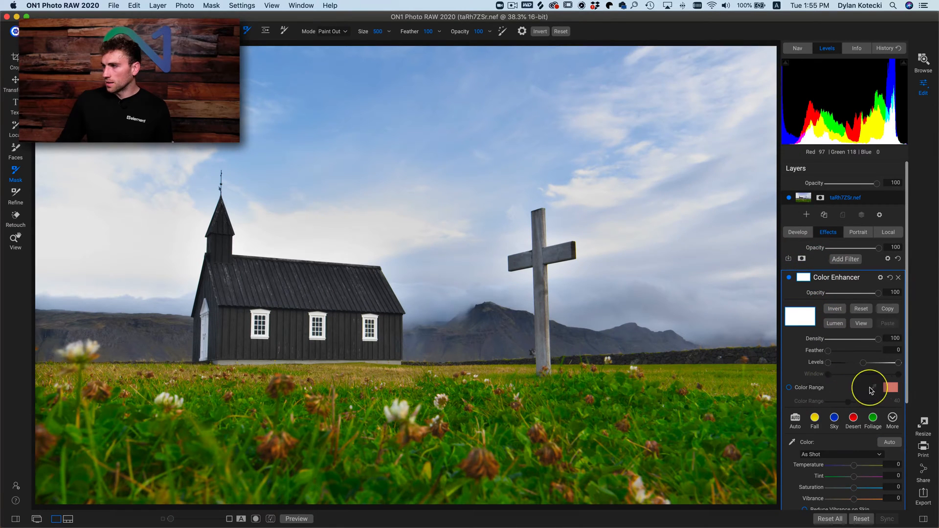
{"action": "left_click", "coordinate": [789, 388]}
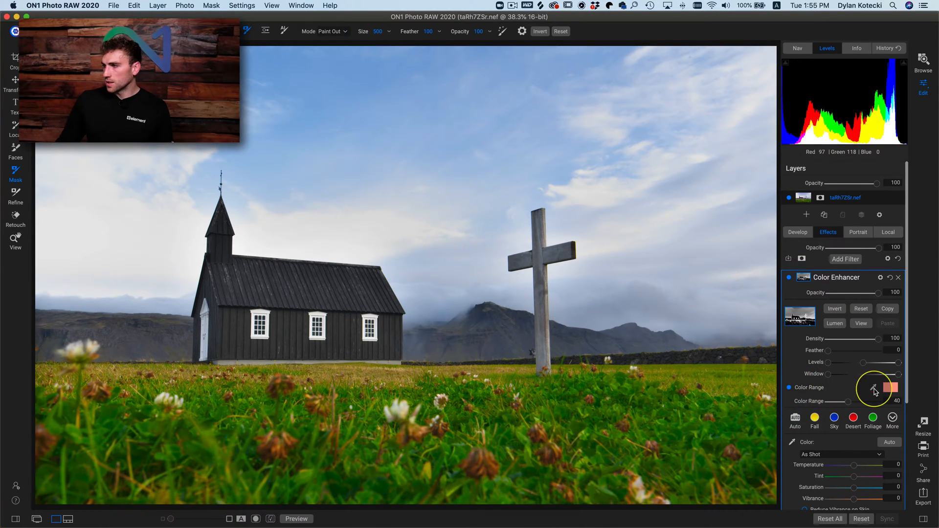
{"action": "left_click", "coordinate": [874, 389]}
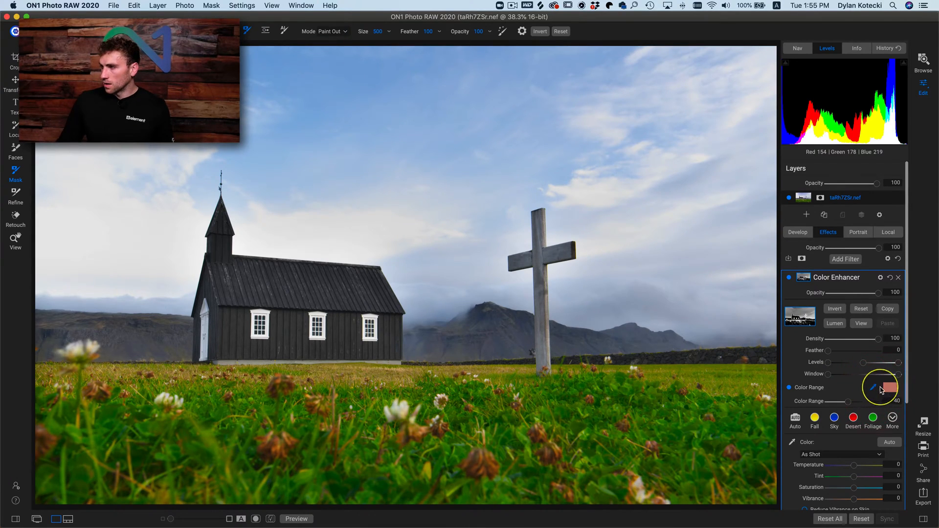
{"action": "left_click", "coordinate": [890, 388]}
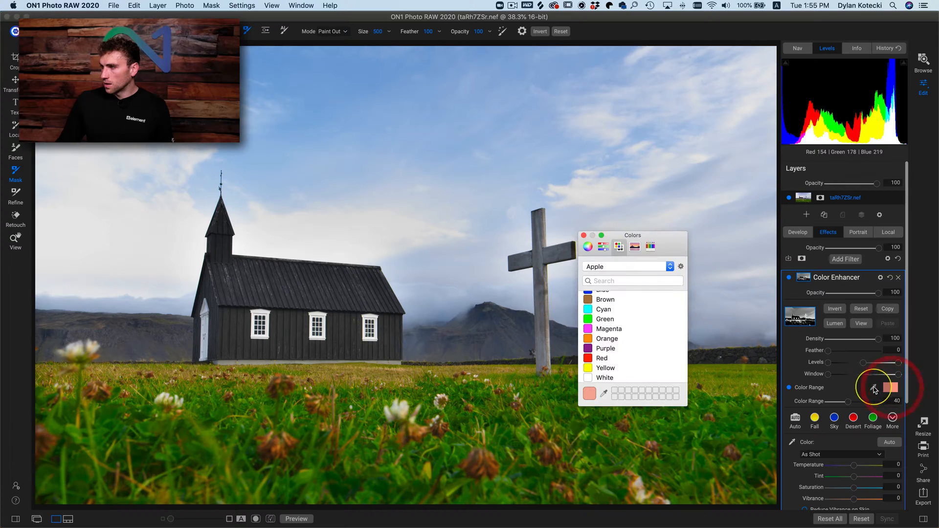
{"action": "left_click", "coordinate": [584, 236]}
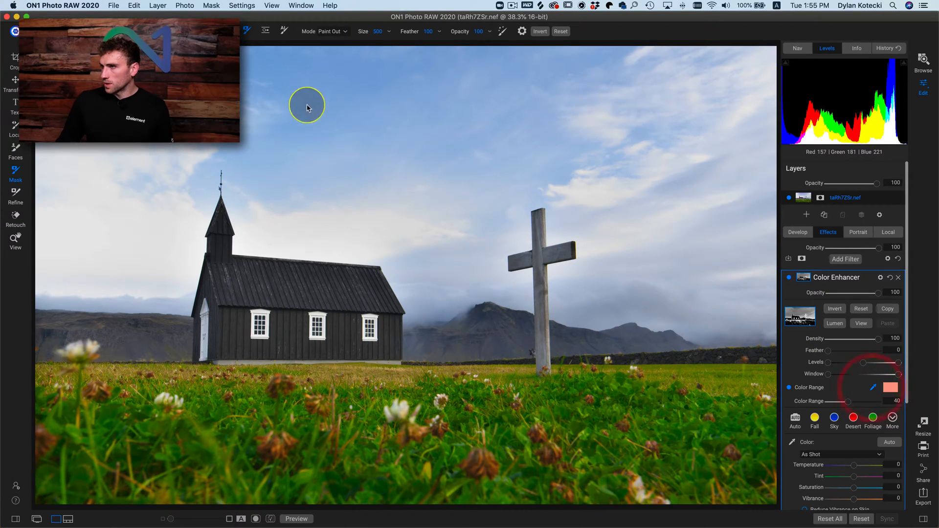
{"action": "left_click", "coordinate": [345, 87]}
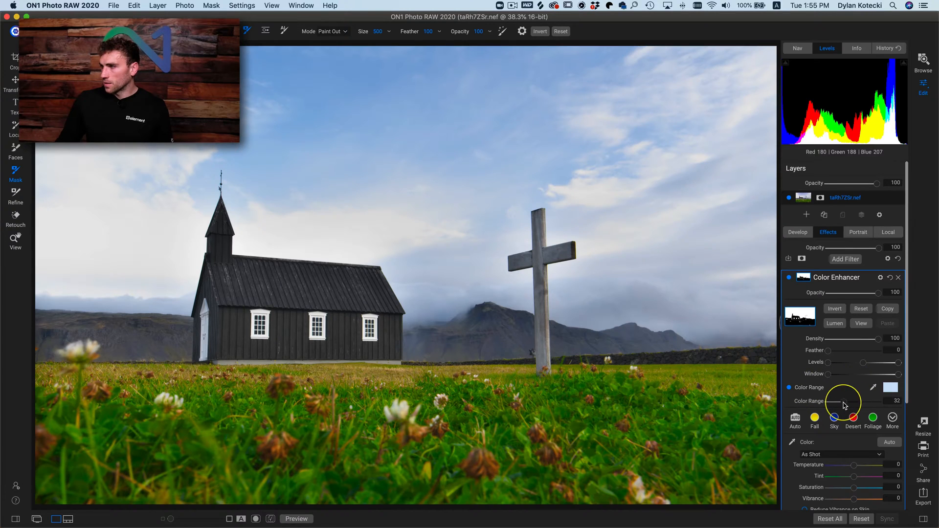
- Narrow the sky mask's Color Range to 10 and inspect the mask in black and white before returning to the photo
{"action": "left_click_drag", "start_coordinate": [847, 405], "coordinate": [833, 407]}
{"action": "left_click", "coordinate": [861, 323]}
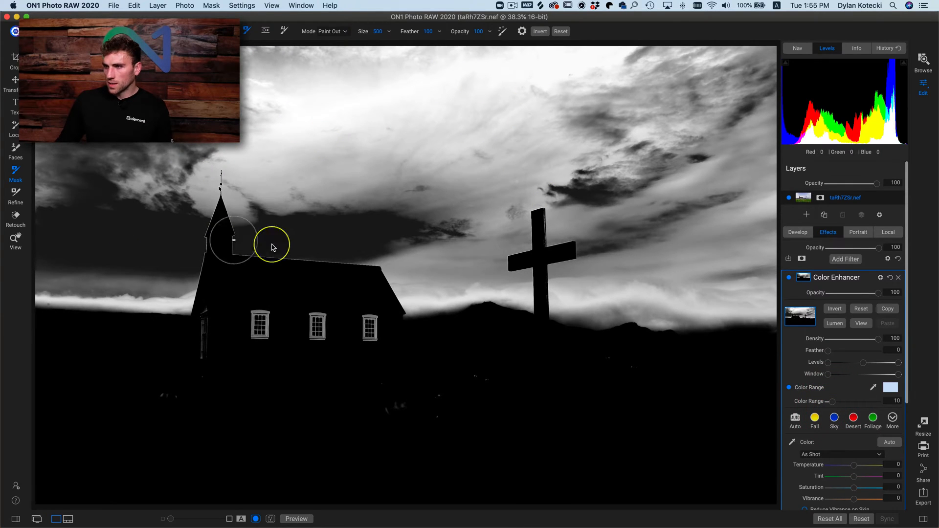
{"action": "left_click", "coordinate": [857, 324]}
- Set the sky Color Enhancer's Saturation to 42 and Vibrance to 11, and return to the filter's mask settings
{"action": "scroll", "coordinate": [854, 394], "scroll_direction": "down", "scroll_amount": 5}
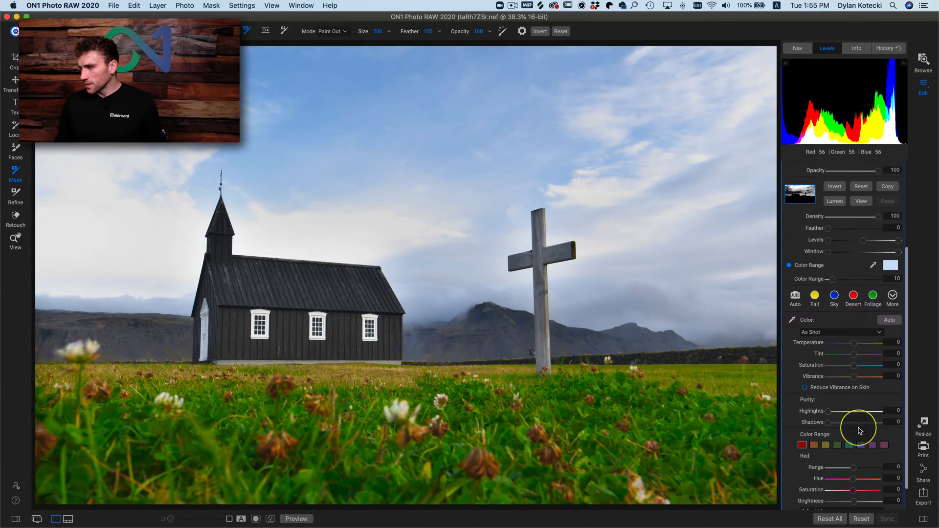
{"action": "mouse_move", "coordinate": [854, 366]}
{"action": "left_mouse_down"}
{"action": "mouse_move", "coordinate": [884, 370]}
{"action": "mouse_move", "coordinate": [862, 368]}
{"action": "mouse_move", "coordinate": [873, 367]}
{"action": "mouse_move", "coordinate": [860, 381]}
{"action": "left_mouse_up"}
{"action": "left_click", "coordinate": [871, 367]}
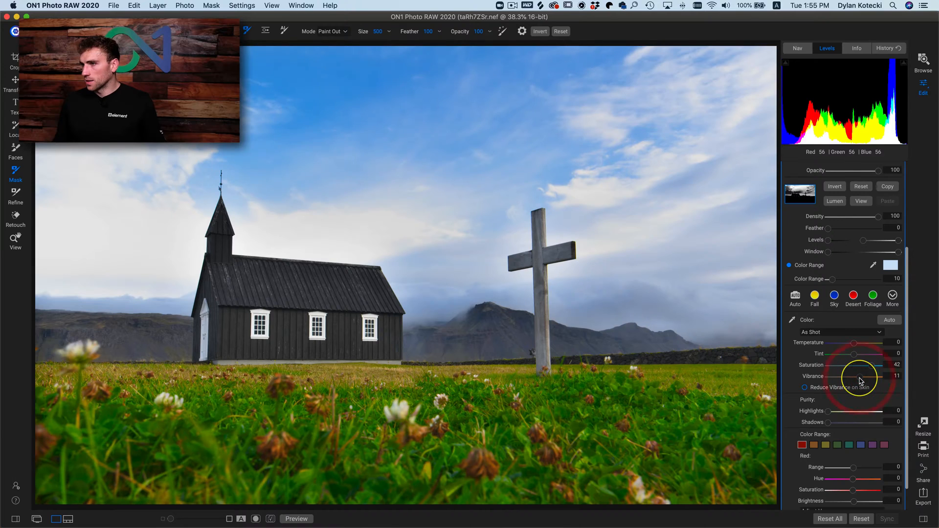
{"action": "scroll", "coordinate": [807, 279], "scroll_direction": "up", "scroll_amount": 5}
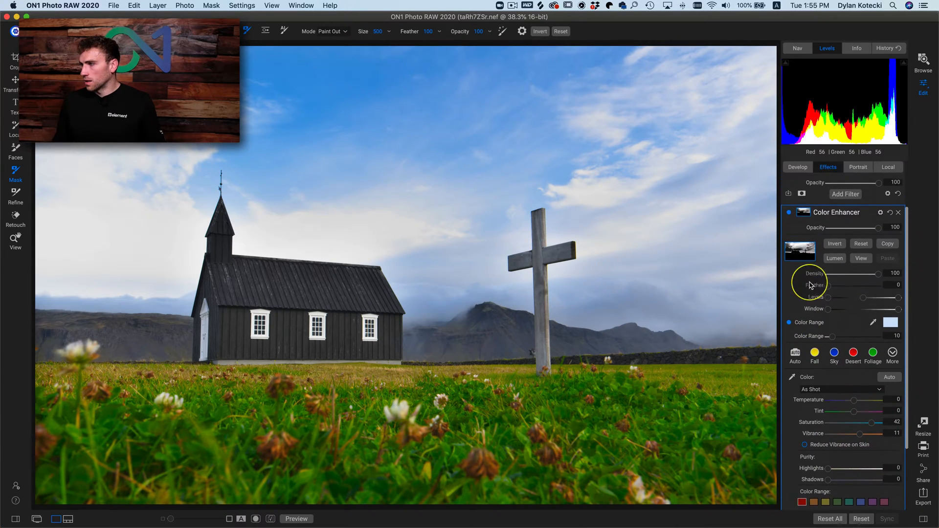
{"action": "left_click_drag", "start_coordinate": [790, 262], "coordinate": [789, 262]}
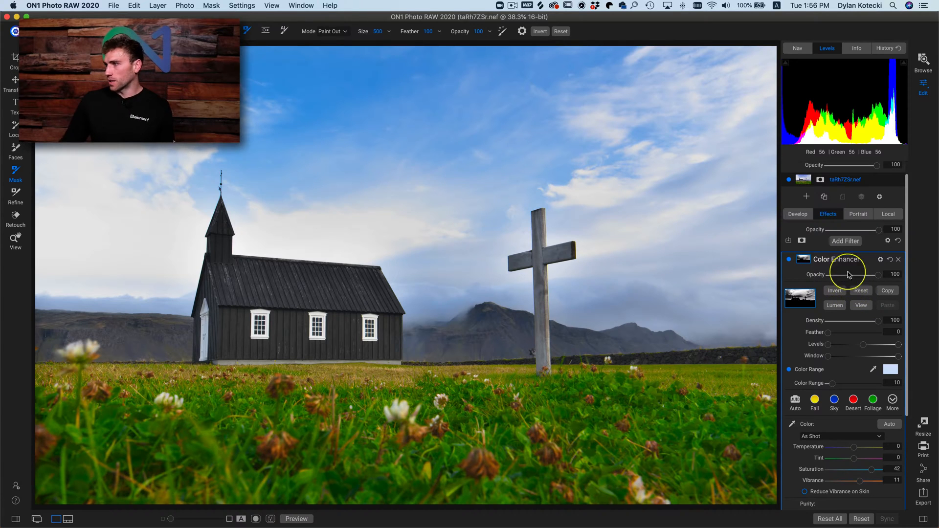
- Add a Dynamic Contrast filter, open its mask settings and give it a luminosity mask
{"action": "left_click", "coordinate": [845, 241]}
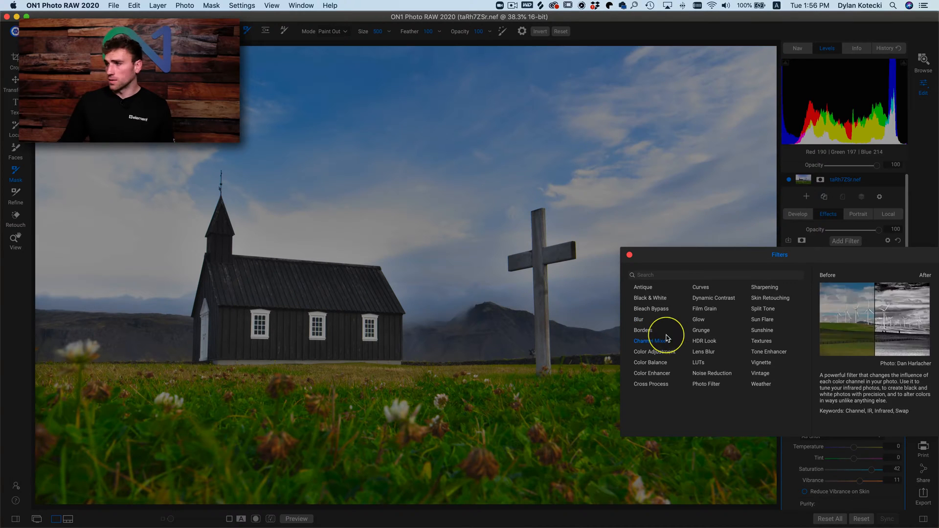
{"action": "left_click", "coordinate": [710, 299]}
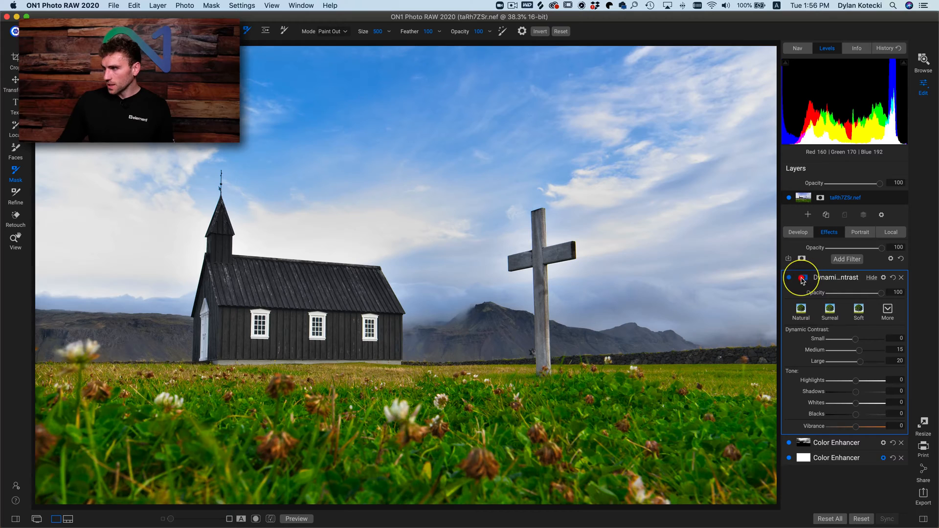
{"action": "left_click", "coordinate": [803, 277]}
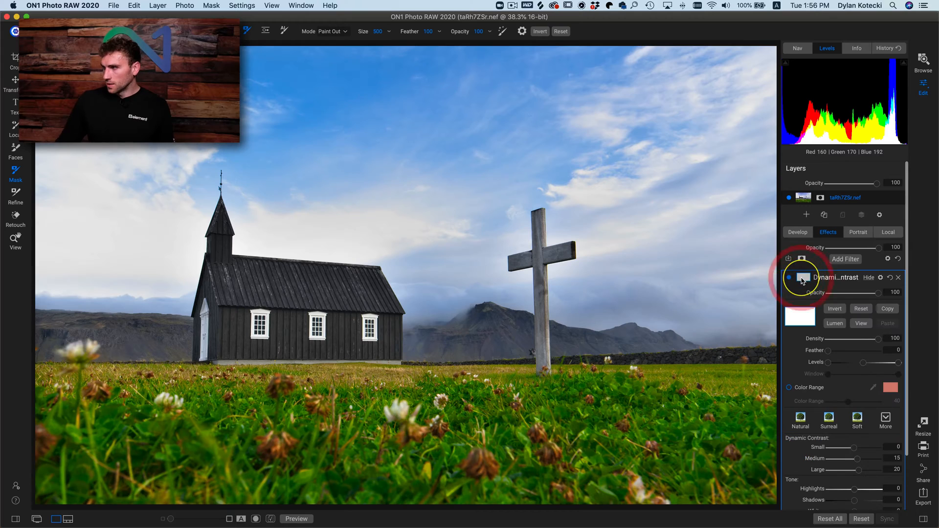
{"action": "left_click", "coordinate": [835, 324]}
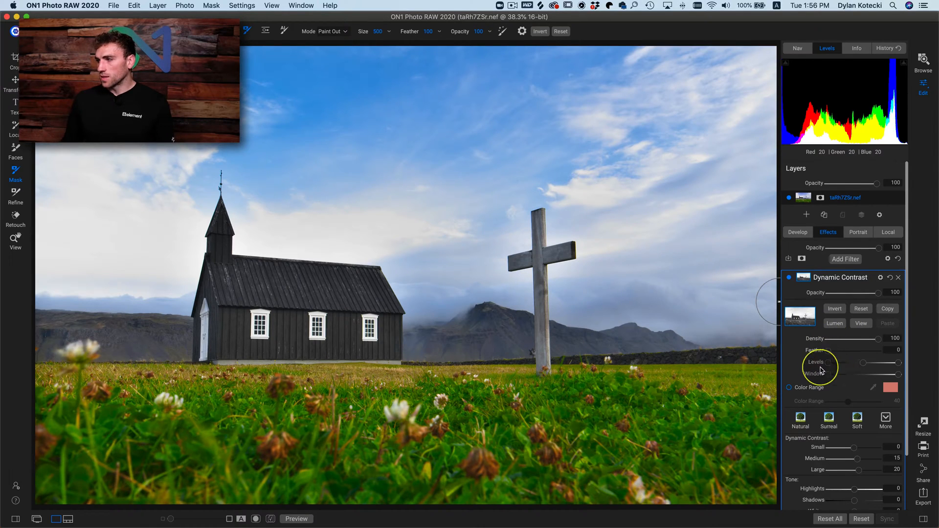
- Inspect the Dynamic Contrast luminosity mask in black and white and return to the photo
{"action": "left_click", "coordinate": [862, 326]}
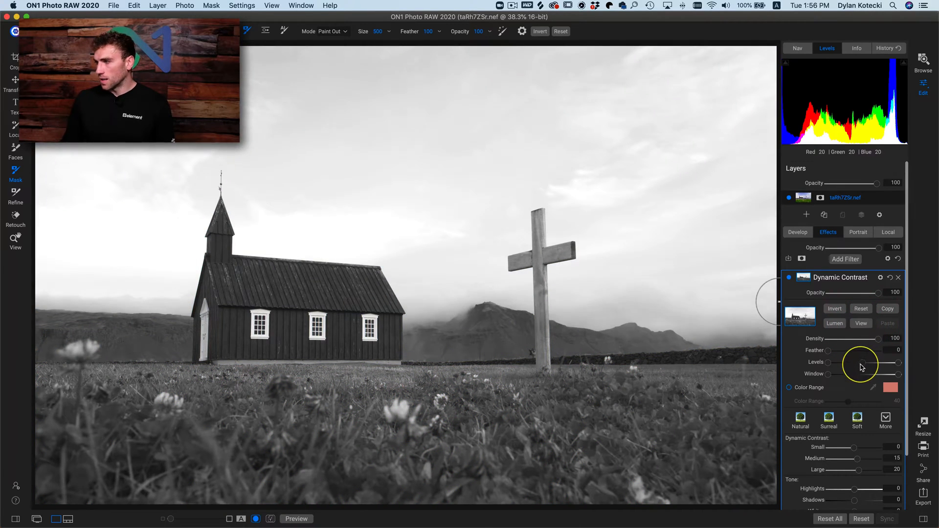
{"action": "left_click_drag", "start_coordinate": [861, 367], "coordinate": [815, 366]}
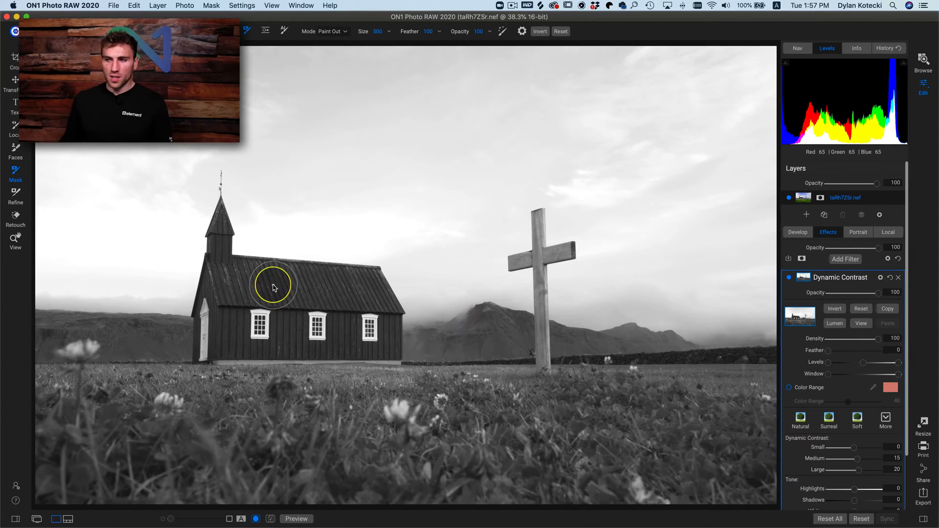
{"action": "left_click", "coordinate": [862, 325]}
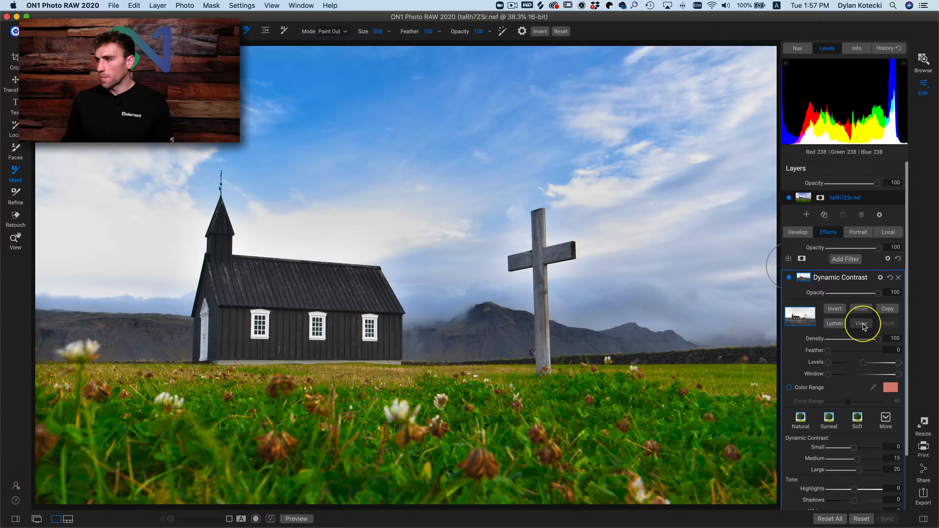
{"action": "left_click", "coordinate": [862, 325]}
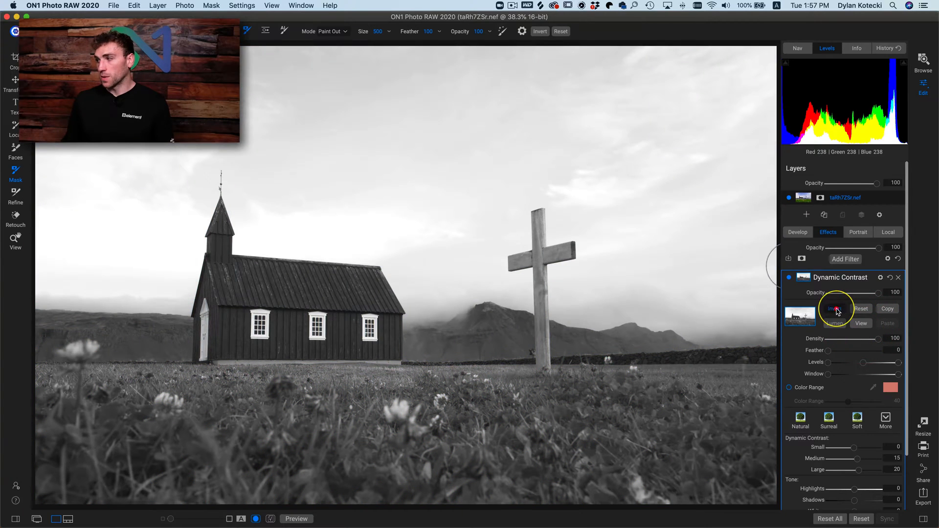
- Invert the Dynamic Contrast mask and tighten its Levels until the sky is solid black and the church and ground nearly solid white
{"action": "left_click", "coordinate": [836, 310]}
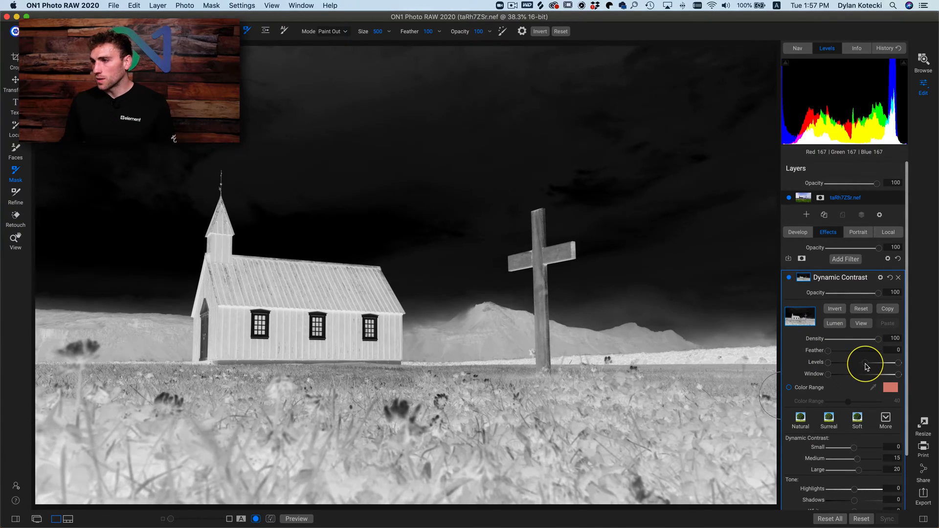
{"action": "mouse_move", "coordinate": [860, 365]}
{"action": "left_mouse_down"}
{"action": "mouse_move", "coordinate": [882, 365]}
{"action": "mouse_move", "coordinate": [842, 366]}
{"action": "mouse_move", "coordinate": [870, 366]}
{"action": "left_mouse_up"}
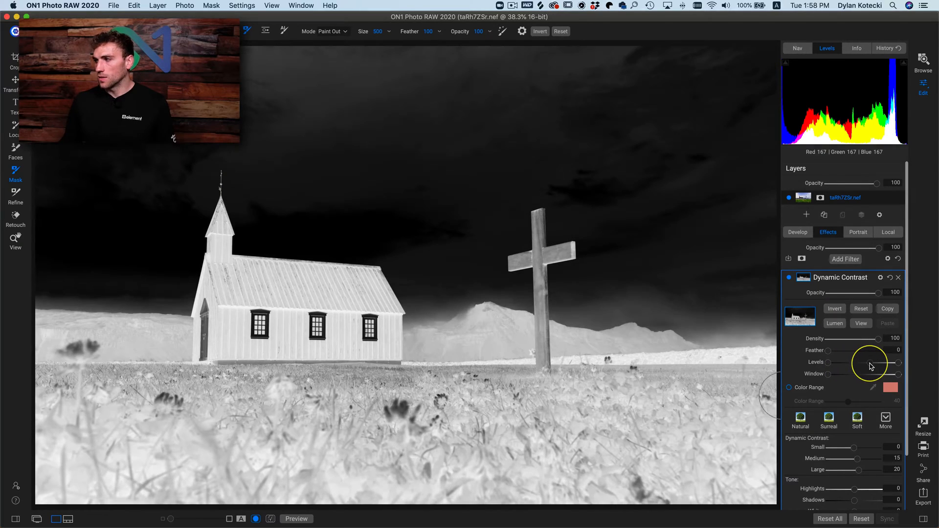
{"action": "double_click", "coordinate": [813, 364]}
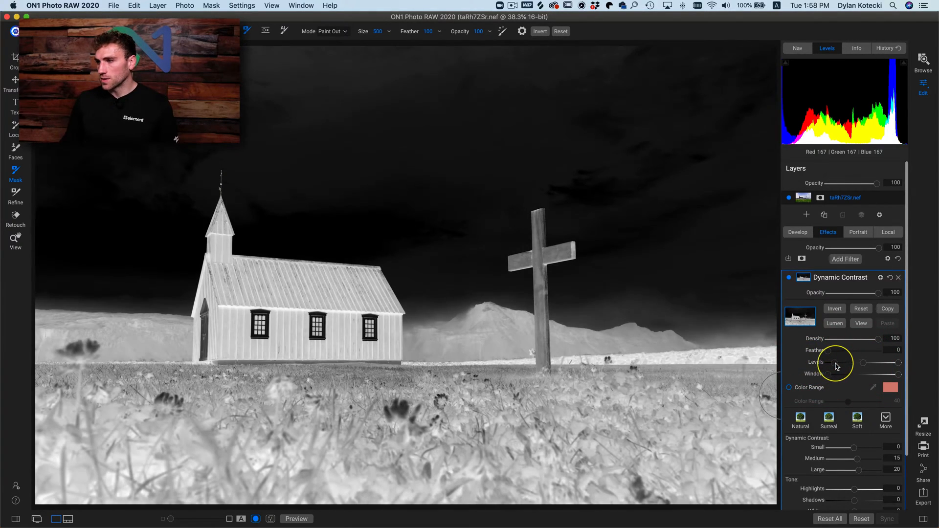
{"action": "left_click_drag", "start_coordinate": [834, 366], "coordinate": [862, 367]}
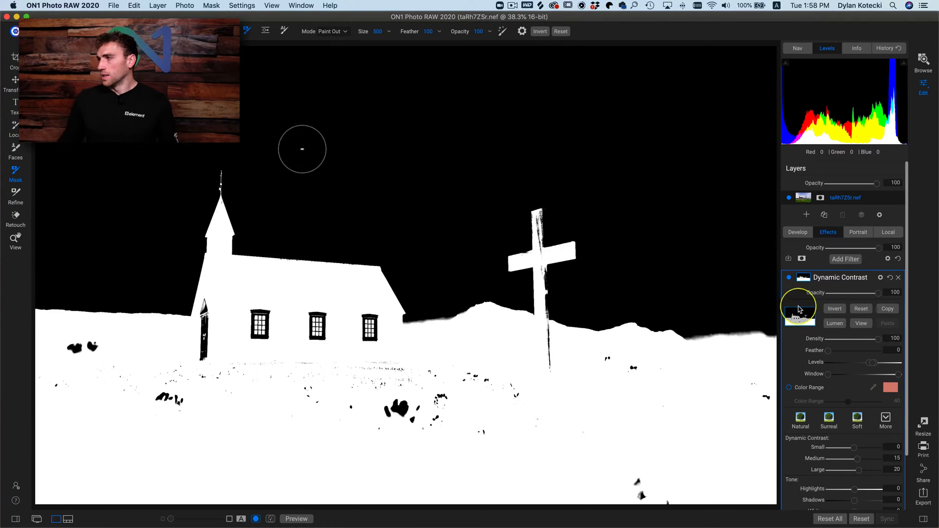
- Apply the Surreal preset to the masked Dynamic Contrast filter and compare the photo without and with it
{"action": "left_click", "coordinate": [829, 420]}
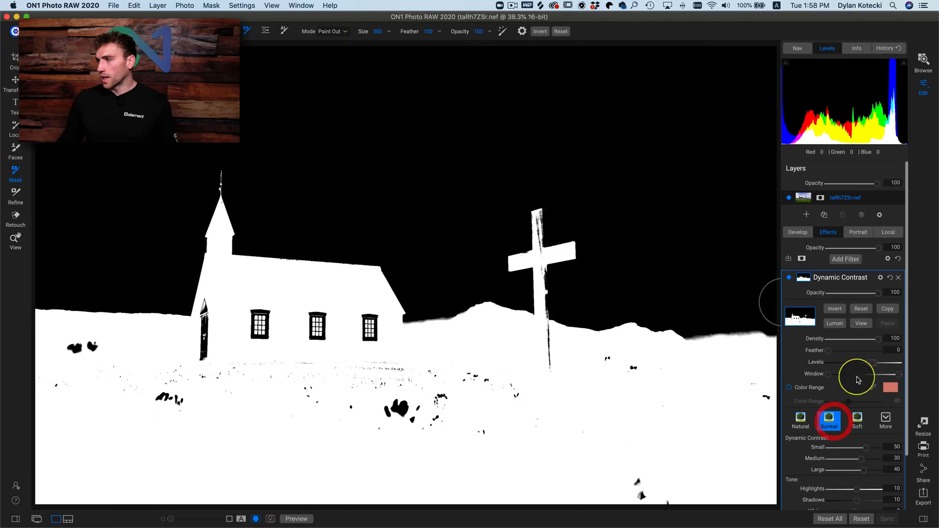
{"action": "left_click", "coordinate": [862, 323]}
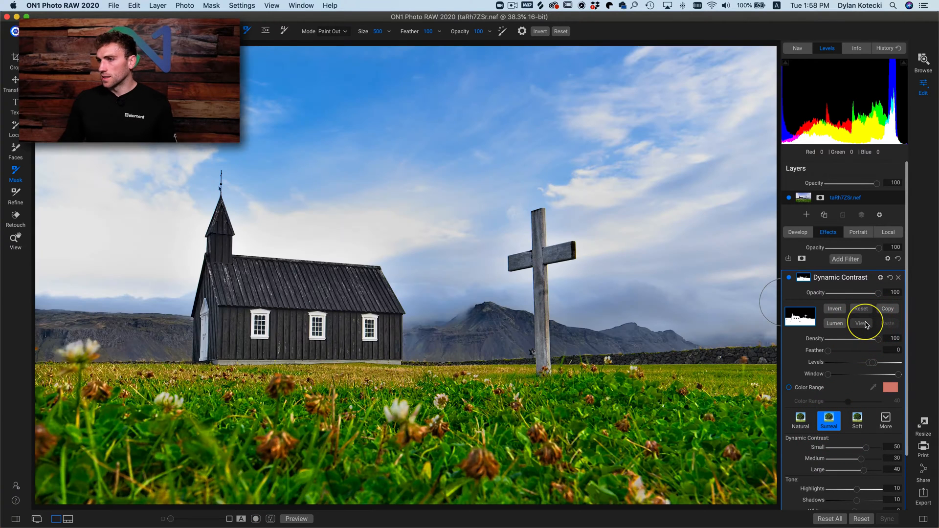
{"action": "left_click", "coordinate": [789, 279]}
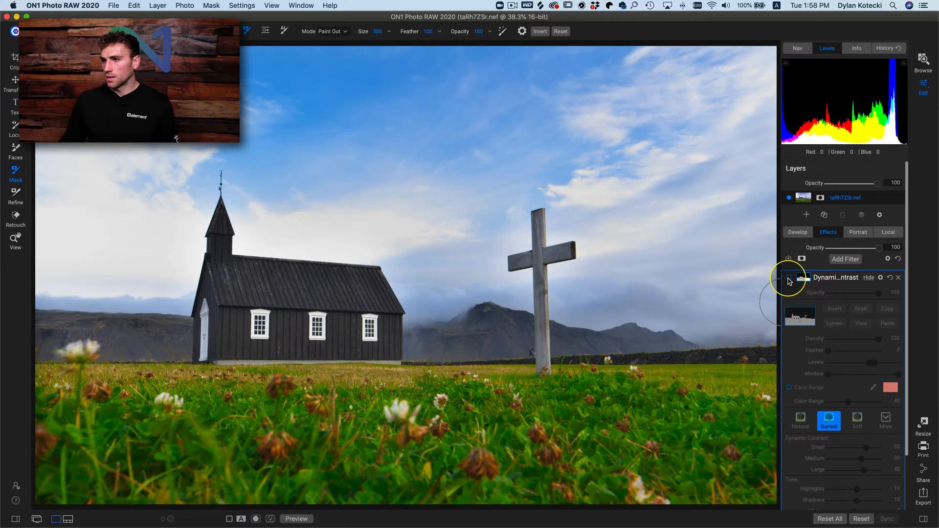
{"action": "left_click", "coordinate": [788, 279]}
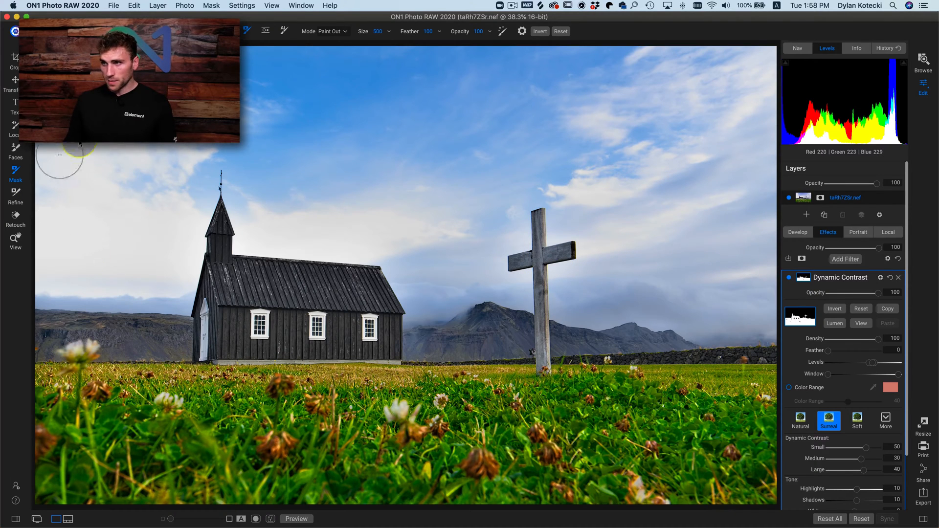
- Turn off the masked filter, try an unmasked Dynamic Contrast filter with the Surreal preset for comparison, and delete the unmasked one
{"action": "left_click", "coordinate": [788, 278]}
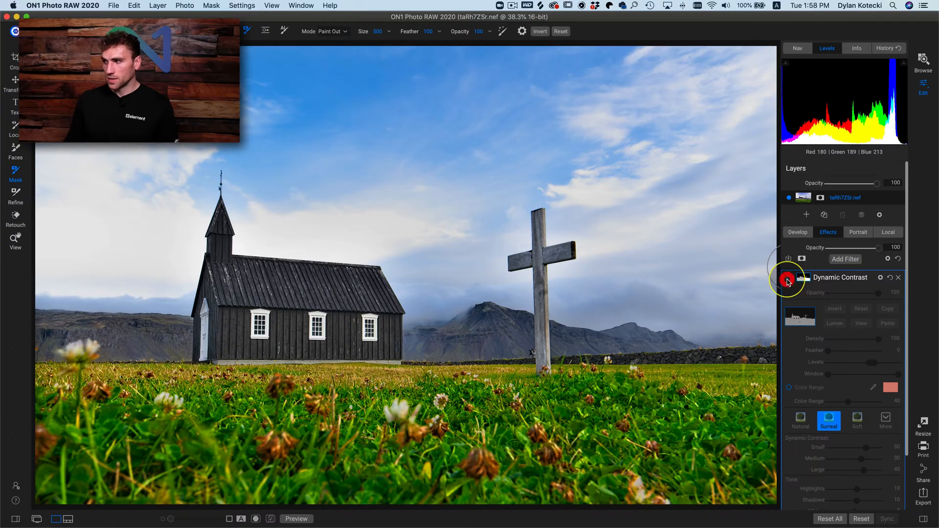
{"action": "left_click", "coordinate": [843, 262]}
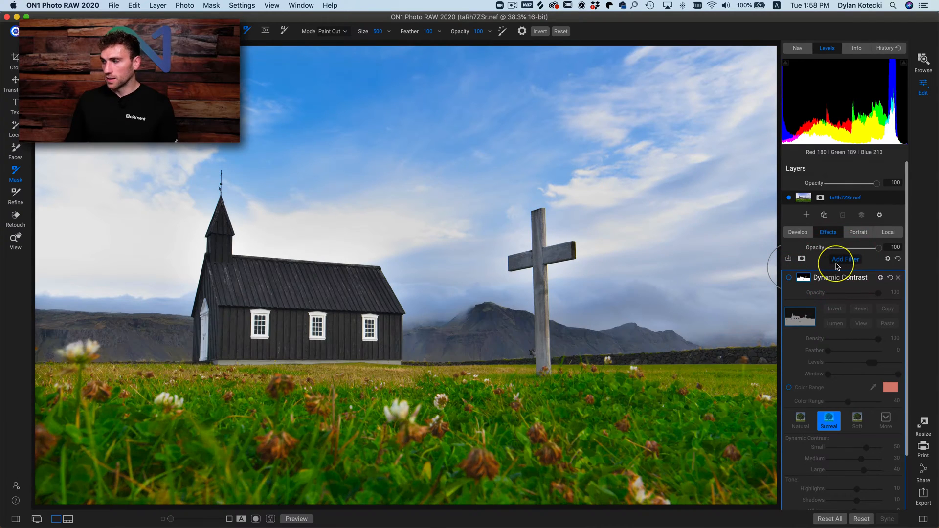
{"action": "left_click", "coordinate": [837, 264]}
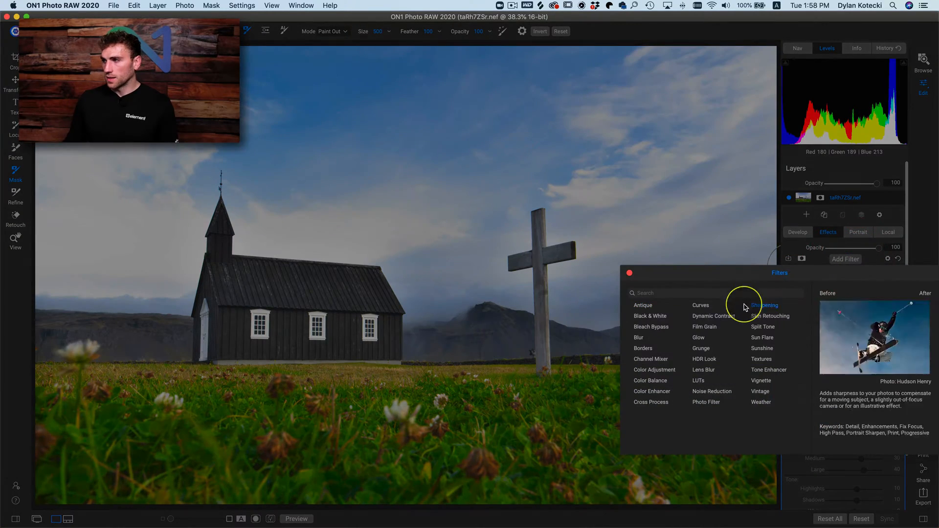
{"action": "left_click", "coordinate": [724, 316]}
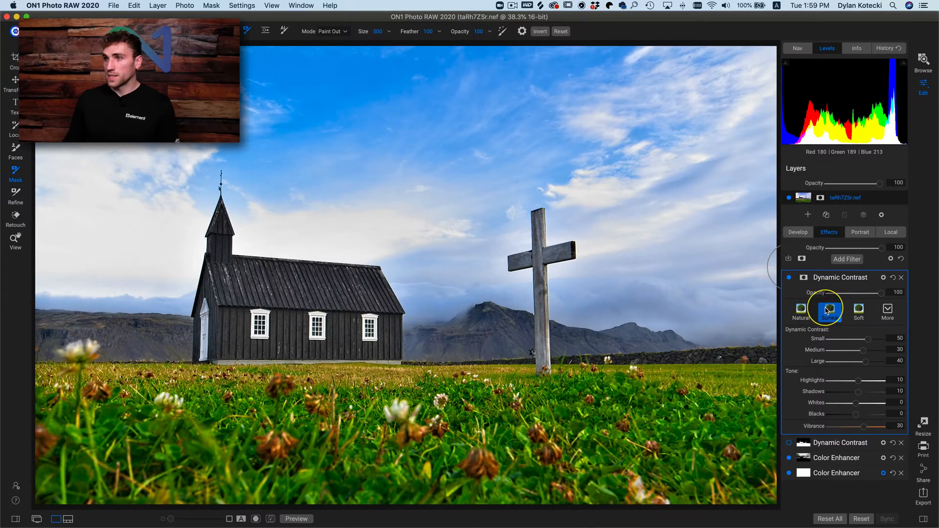
{"action": "left_click", "coordinate": [788, 280]}
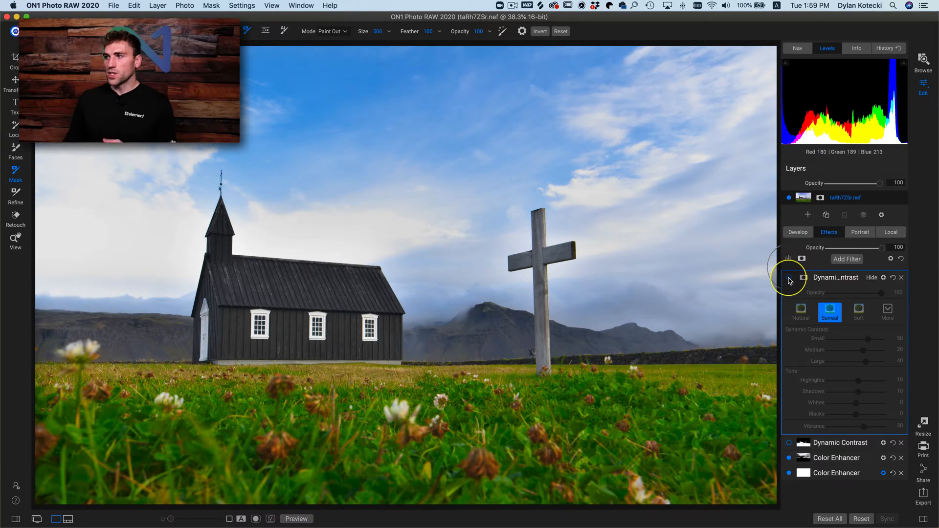
{"action": "left_click", "coordinate": [789, 280]}
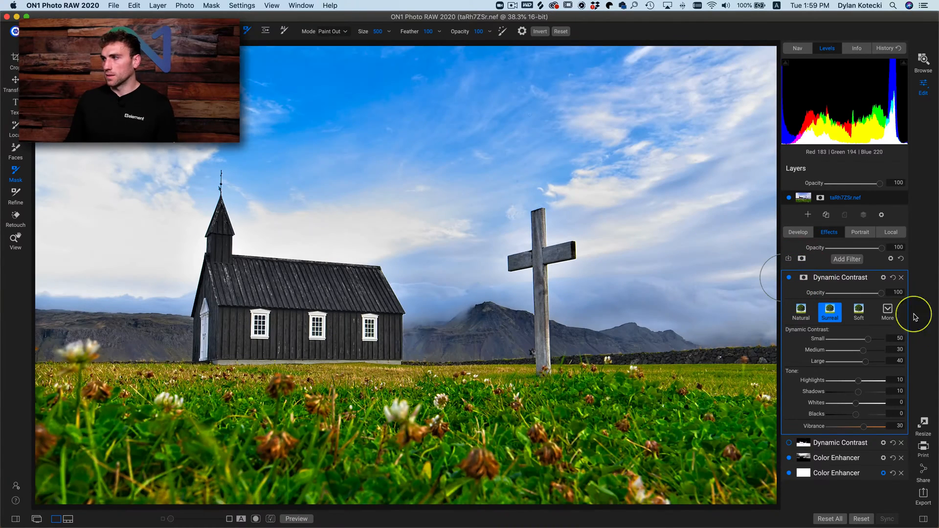
{"action": "left_click", "coordinate": [901, 277]}
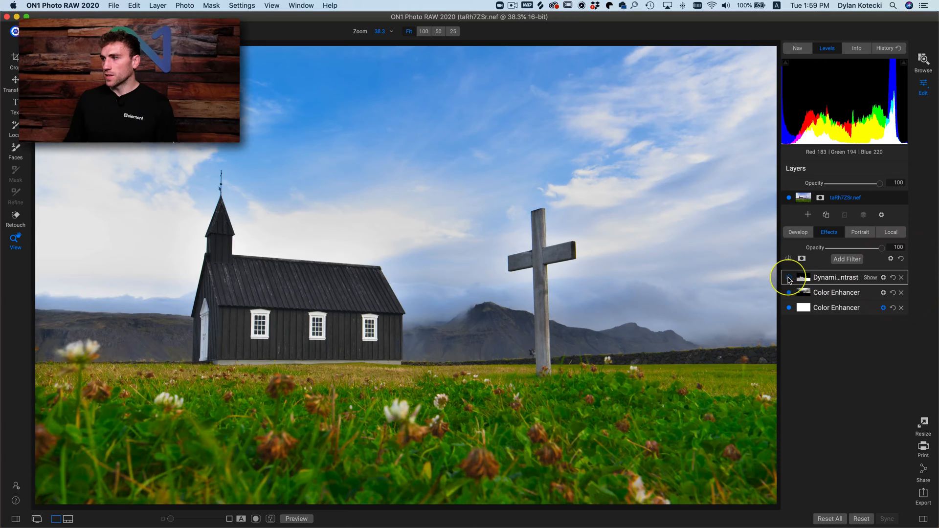
- Turn the masked Dynamic Contrast filter back on, comparing the photo without and with it
{"action": "left_click", "coordinate": [789, 280]}
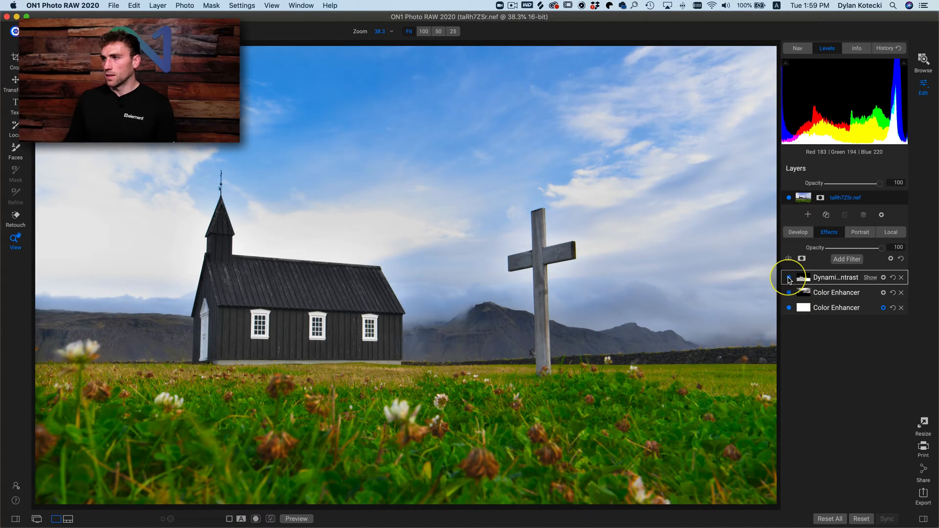
{"action": "left_click", "coordinate": [789, 279]}
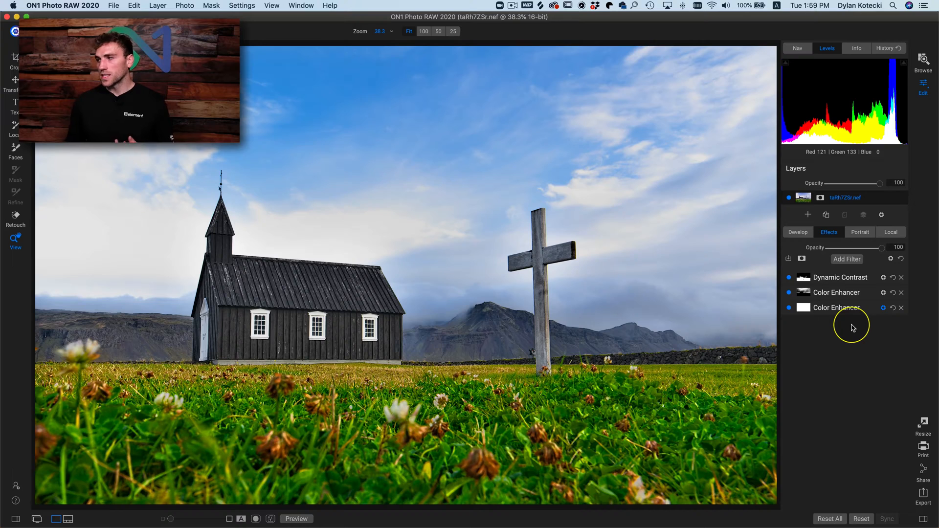
{"action": "mouse_move", "coordinate": [872, 309]}
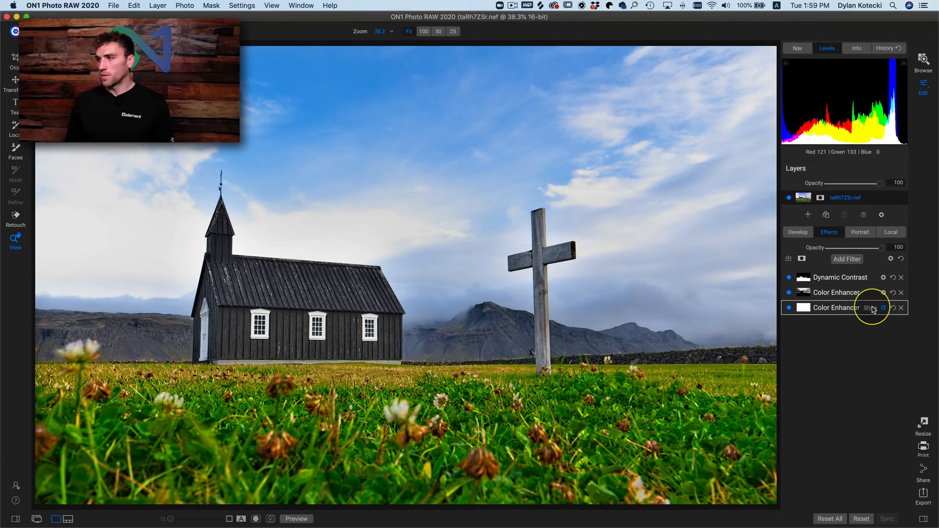